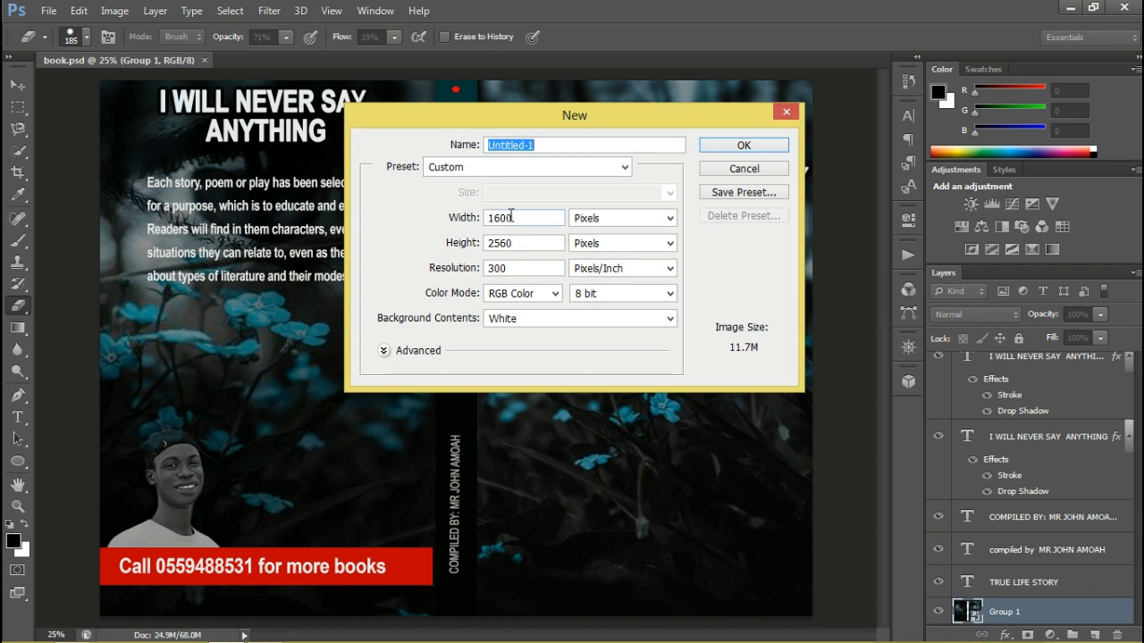
# Create a document named "book 2", 1600 × 2560 pixels at 300 pixels/inch, RGB Color, 8 bit, with a white background
pyautogui.click(513, 217)
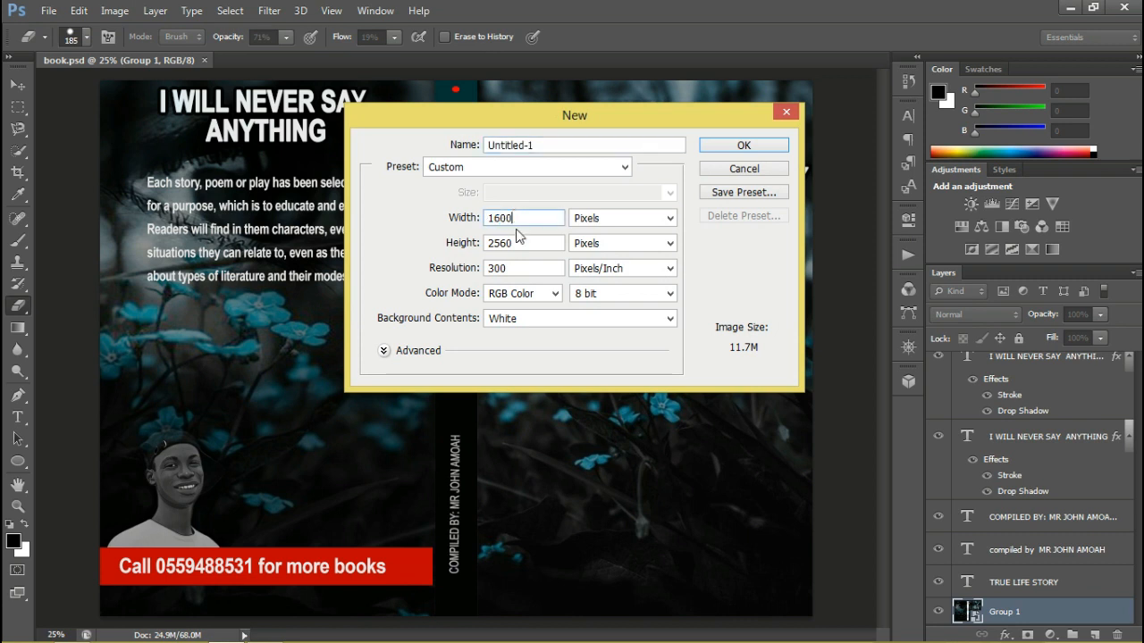
pyautogui.press('Tab')
pyautogui.click(519, 243)
pyautogui.press('Tab')
pyautogui.click(513, 268)
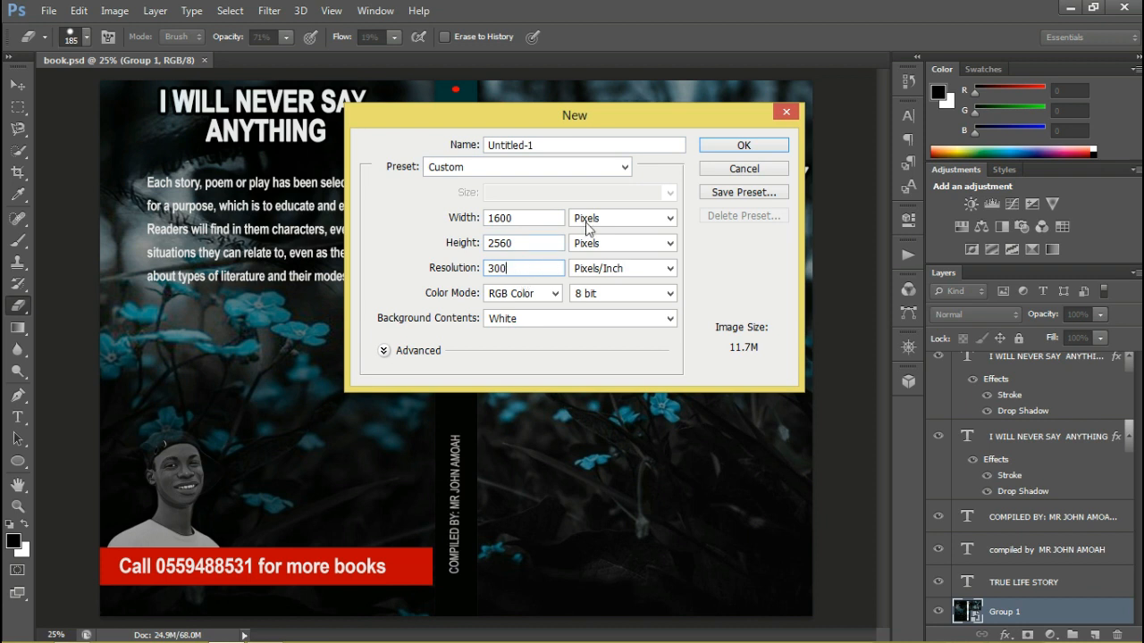
pyautogui.doubleClick(574, 144)
pyautogui.press('BackSpace')
pyautogui.press('BackSpace')
pyautogui.press('BackSpace')
pyautogui.press('BackSpace')
pyautogui.press('BackSpace')
pyautogui.press('BackSpace')
pyautogui.press('BackSpace')
pyautogui.press('BackSpace')
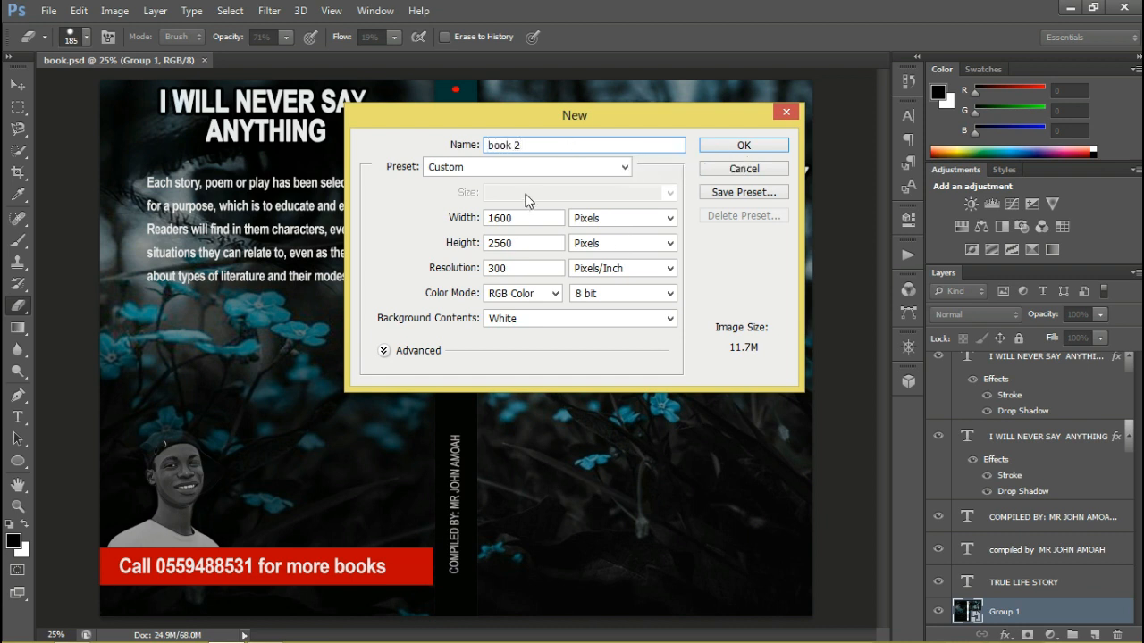
pyautogui.click(731, 149)
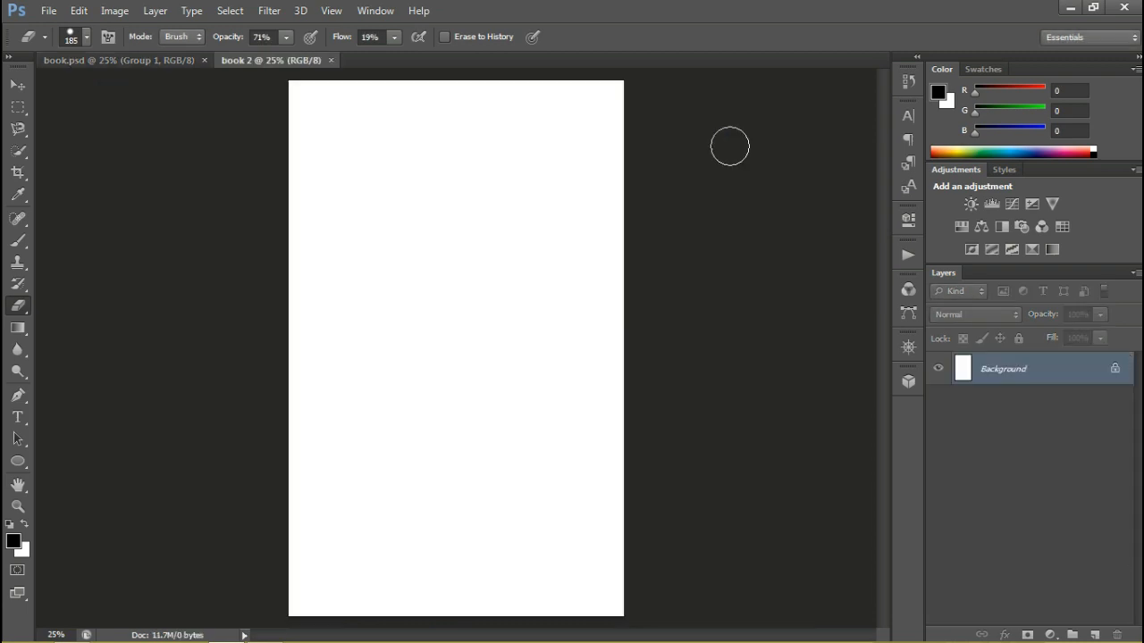
# Convert the background layer to a smart object and widen the canvas to 3400 pixels, anchored at its middle-right so it extends leftward
pyautogui.rightClick(1037, 369)
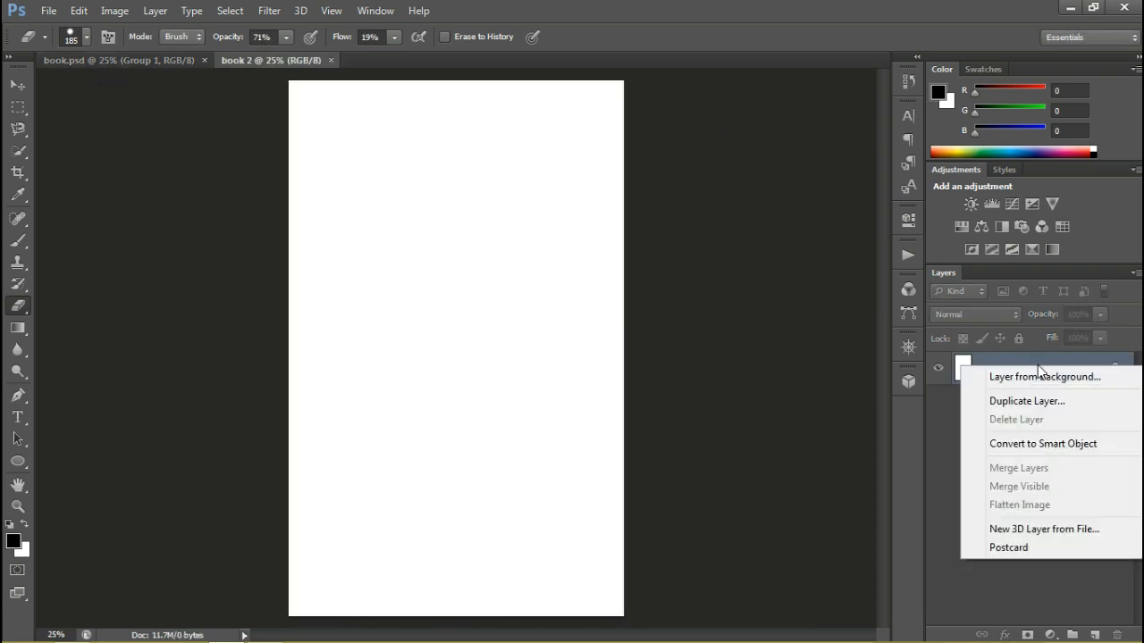
pyautogui.click(1052, 445)
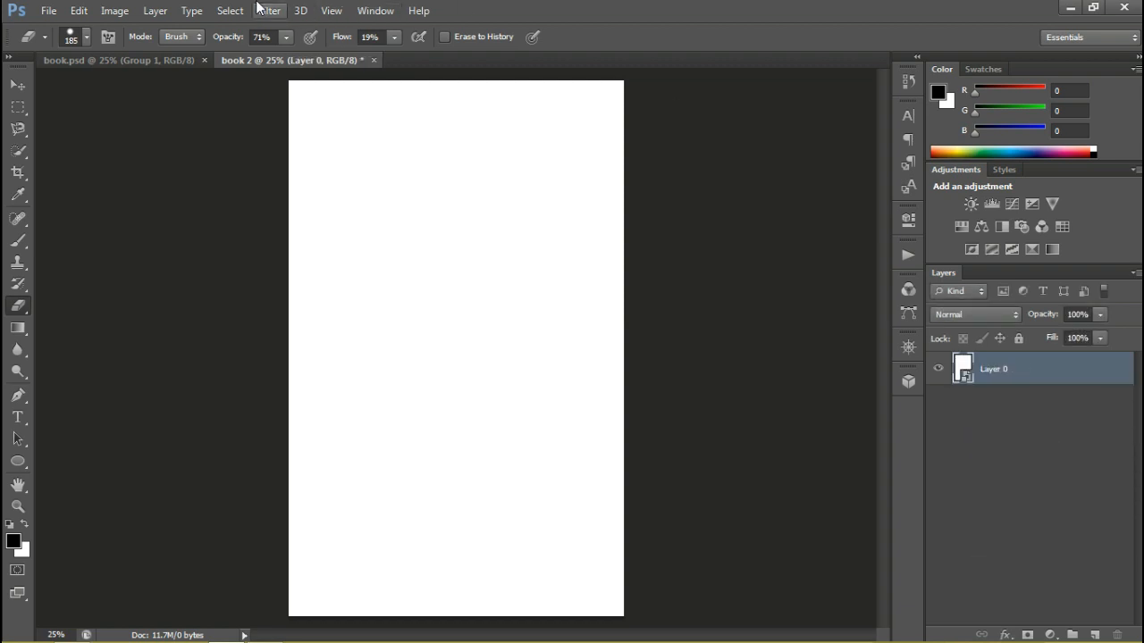
pyautogui.click(126, 19)
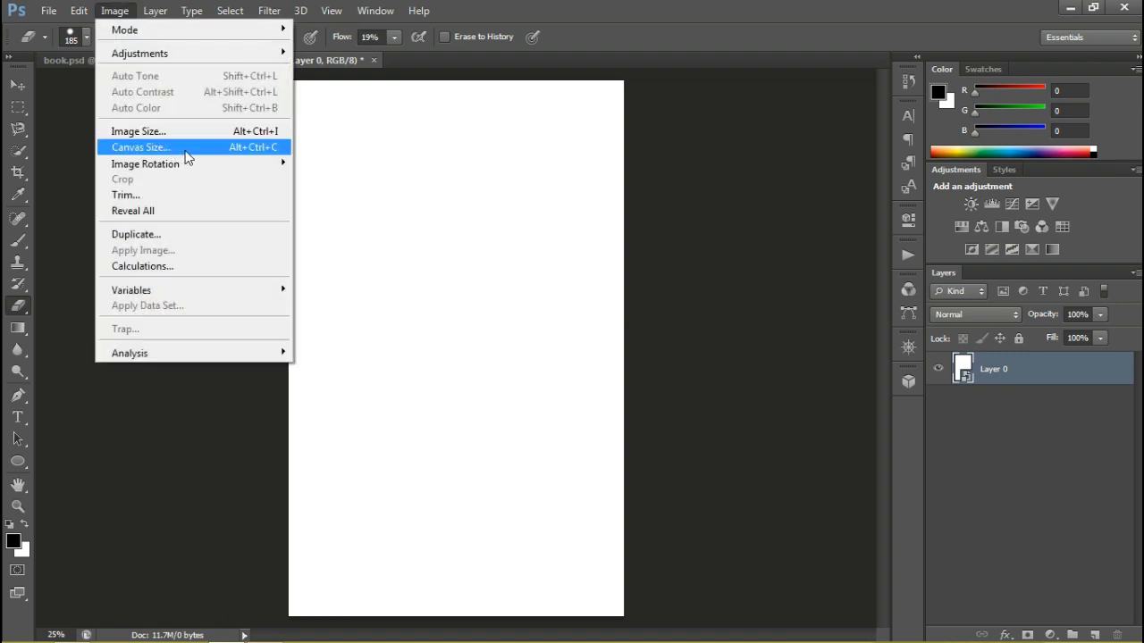
pyautogui.click(185, 150)
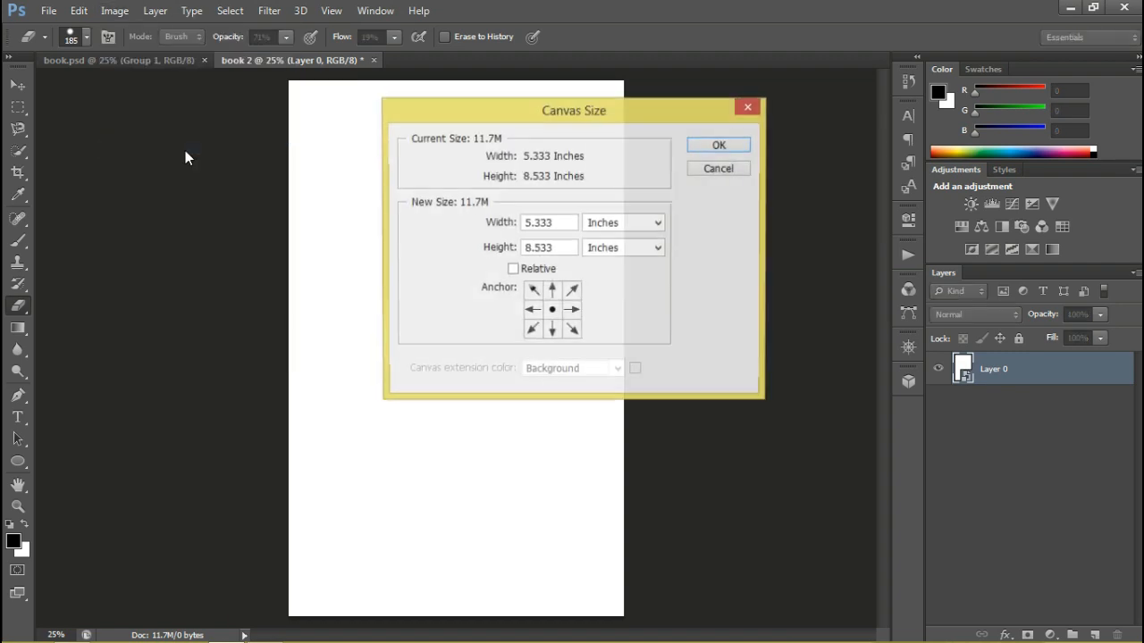
pyautogui.click(653, 229)
pyautogui.click(650, 231)
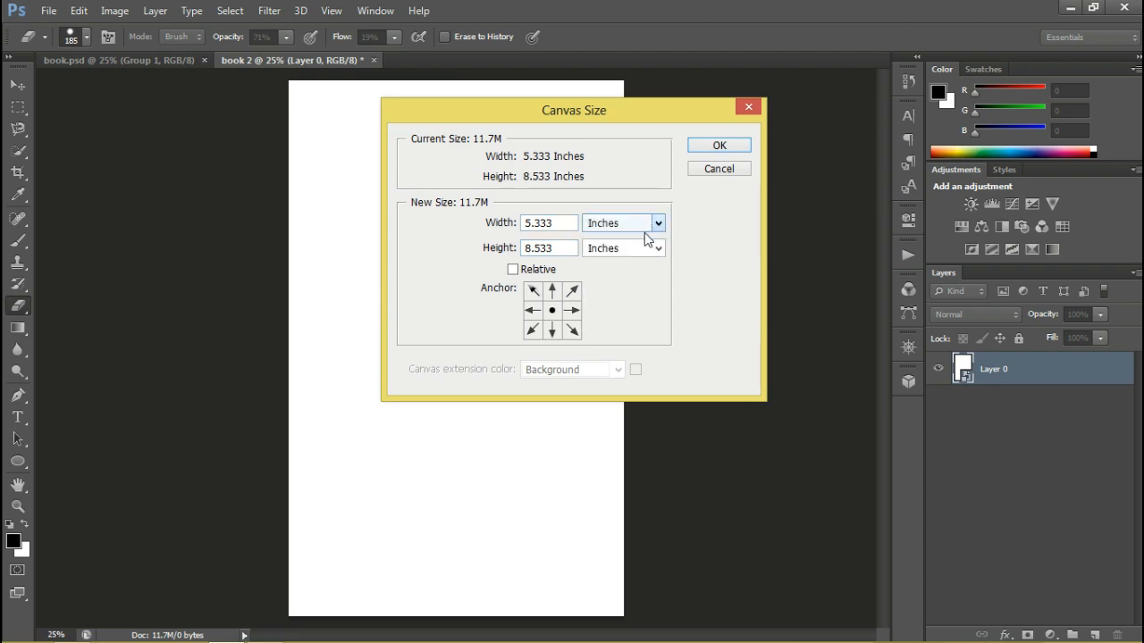
pyautogui.click(650, 231)
pyautogui.click(626, 254)
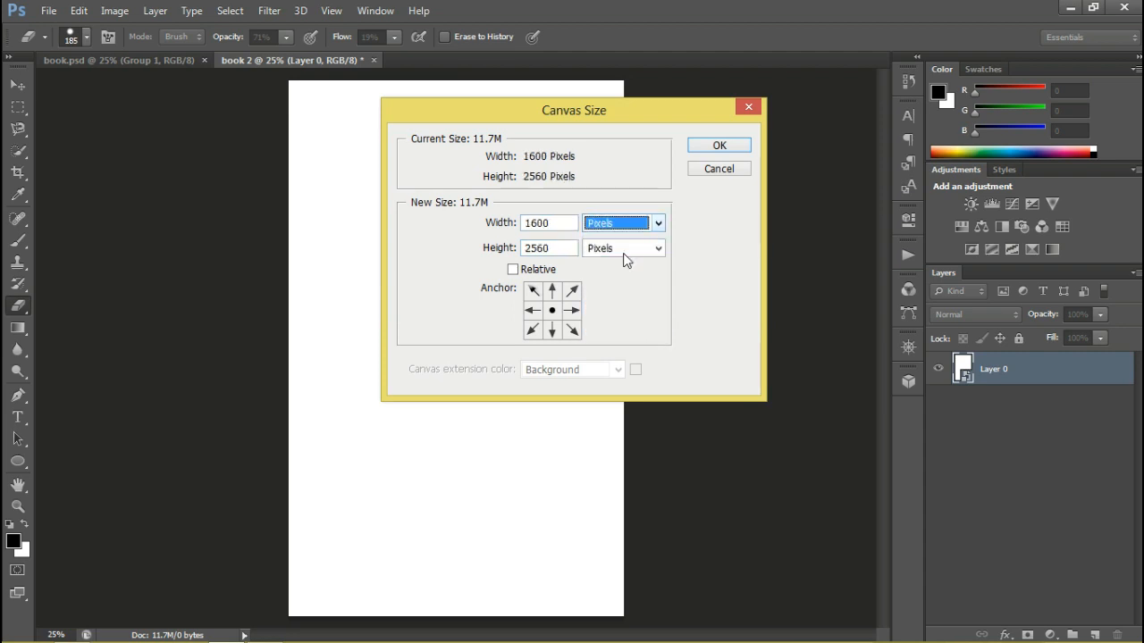
pyautogui.moveTo(550, 225); pyautogui.dragTo(537, 223)
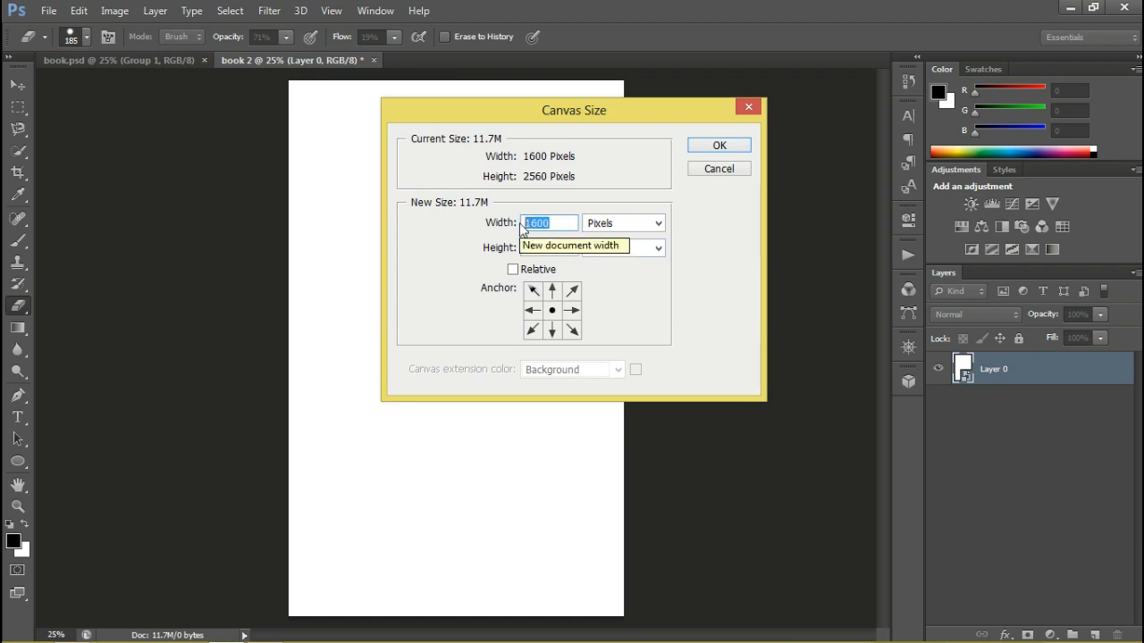
pyautogui.write('3400')
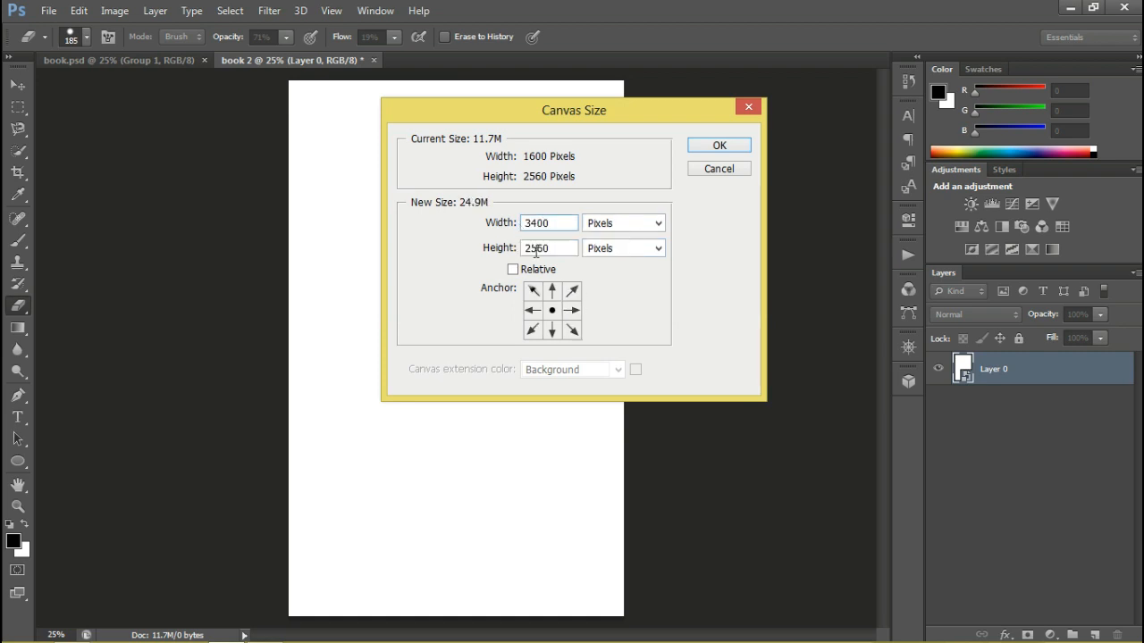
pyautogui.click(572, 310)
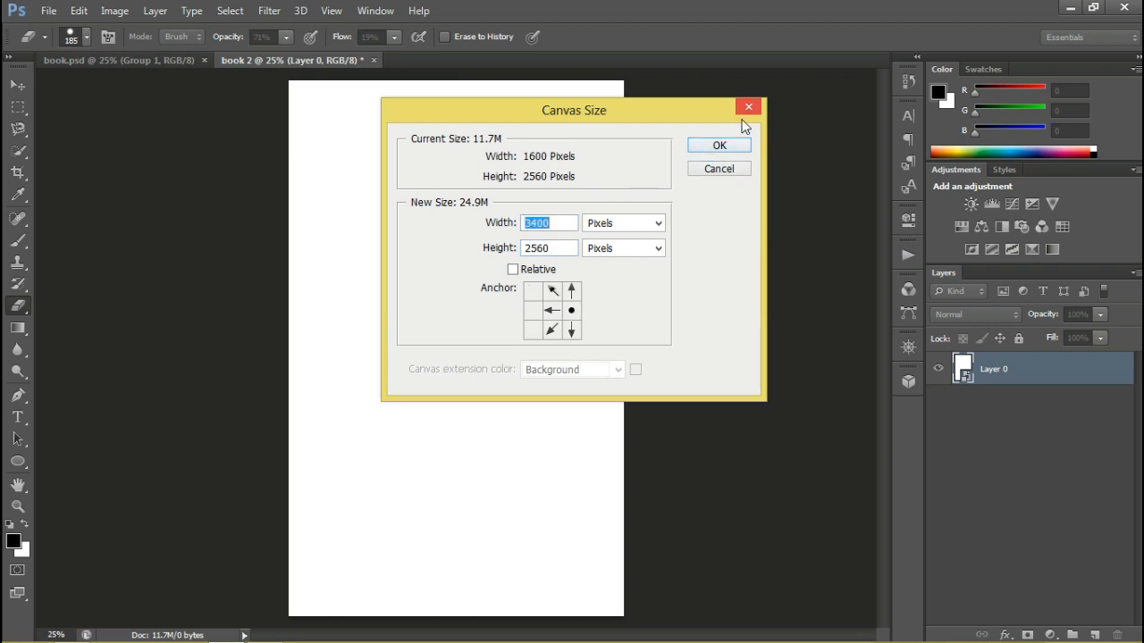
pyautogui.click(731, 149)
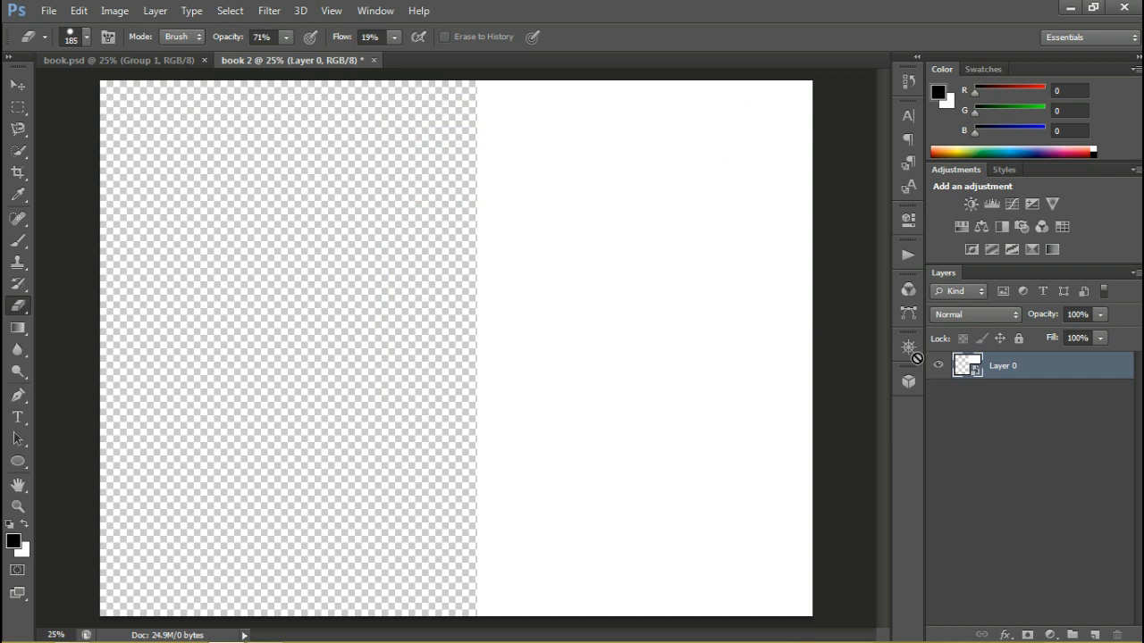
# Duplicate the white Layer 0 and move the copy flush with the canvas's left edge, leaving a spine gap between the two panels
pyautogui.rightClick(1038, 370)
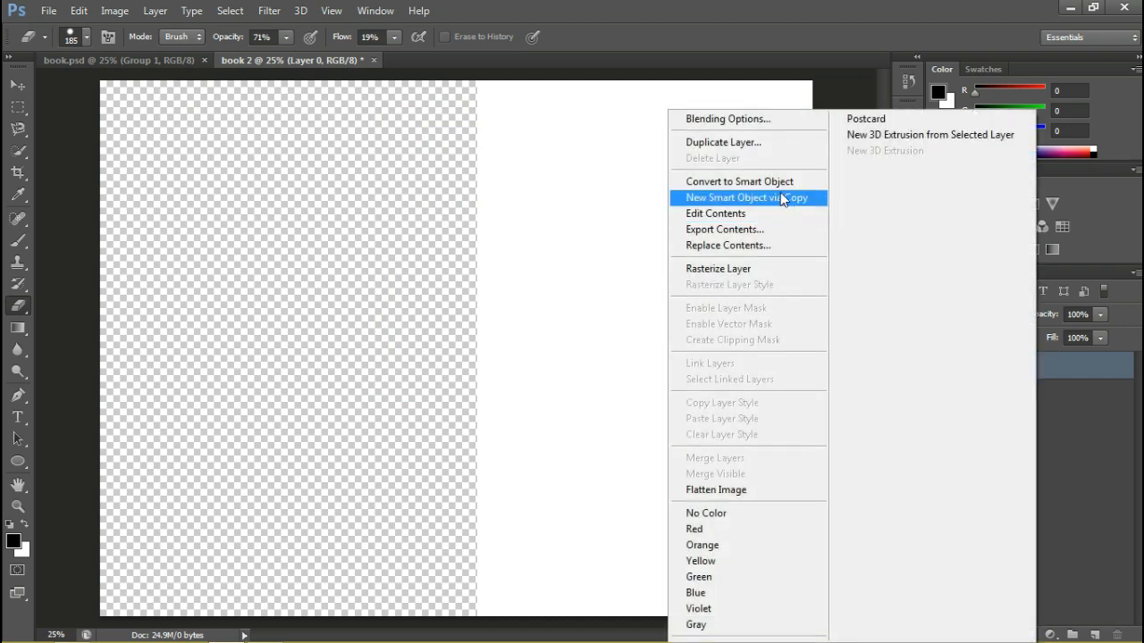
pyautogui.click(774, 145)
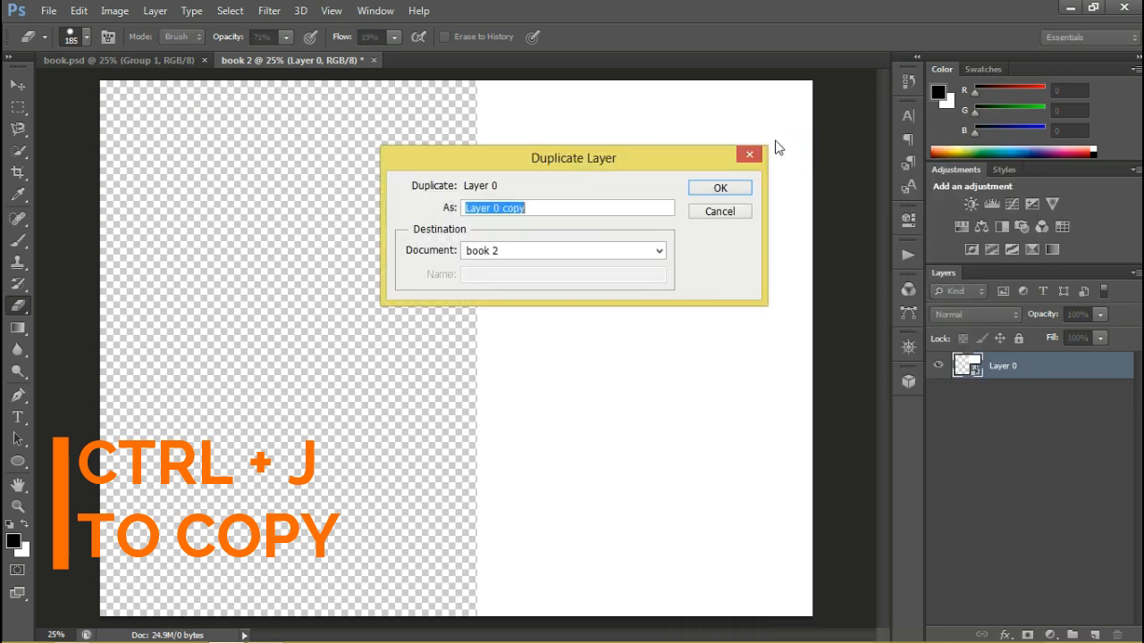
pyautogui.click(738, 189)
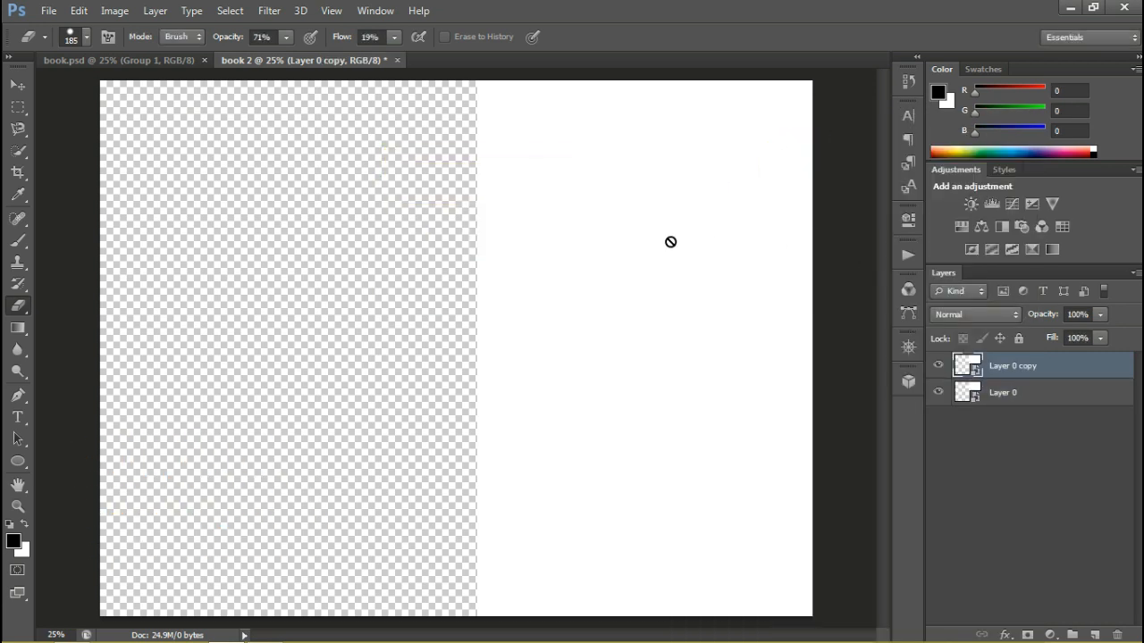
pyautogui.click(18, 84)
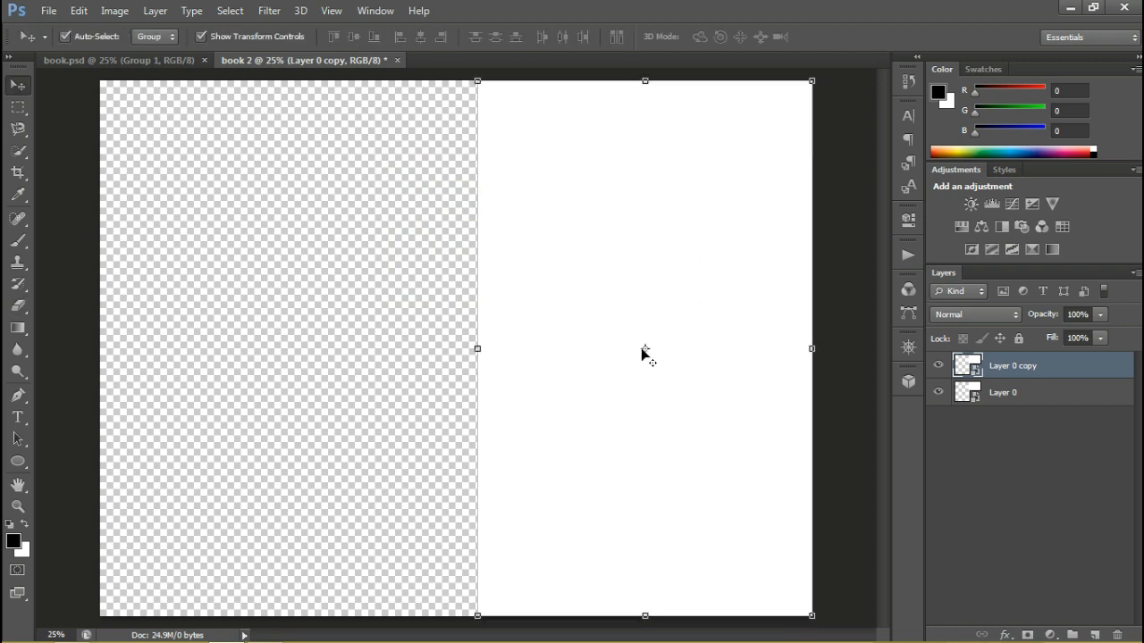
pyautogui.moveTo(620, 300); pyautogui.dragTo(247, 306)
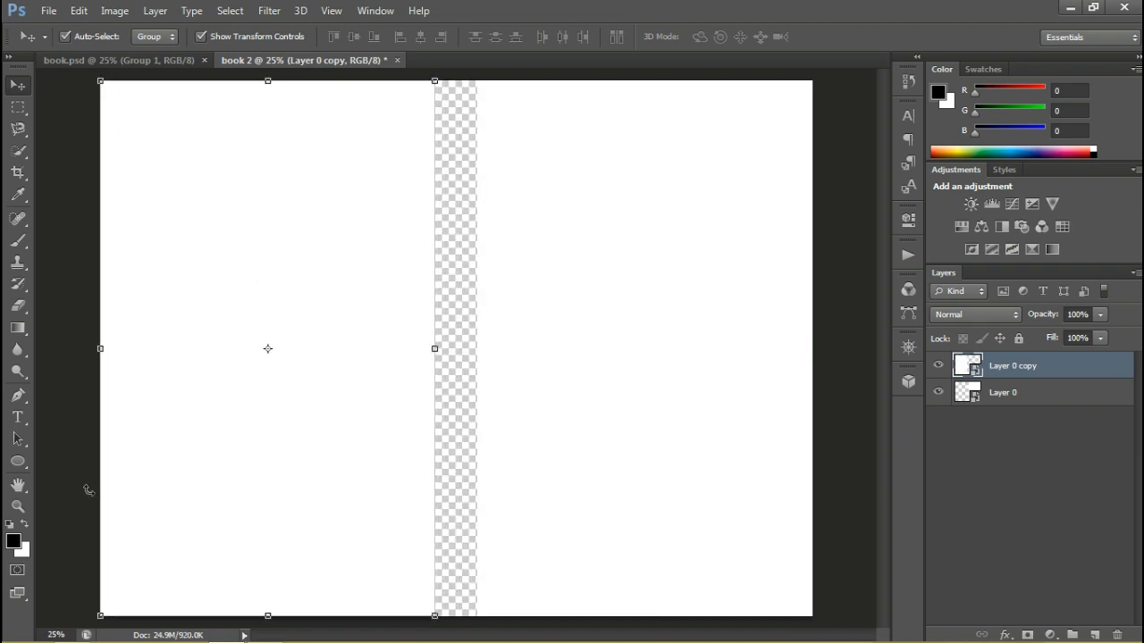
pyautogui.click(68, 466)
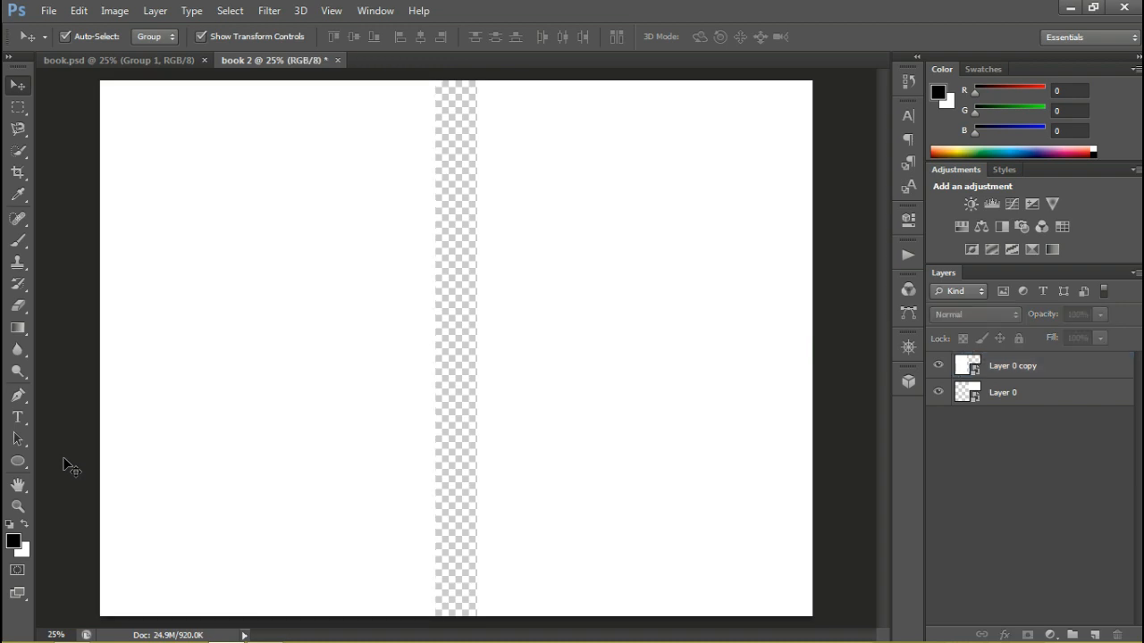
# Place the blue-flower forest image a5313aeebc53574c4f52ff4d471f7d83 from the "instat pic" folder into book 2
pyautogui.moveTo(79, 636)
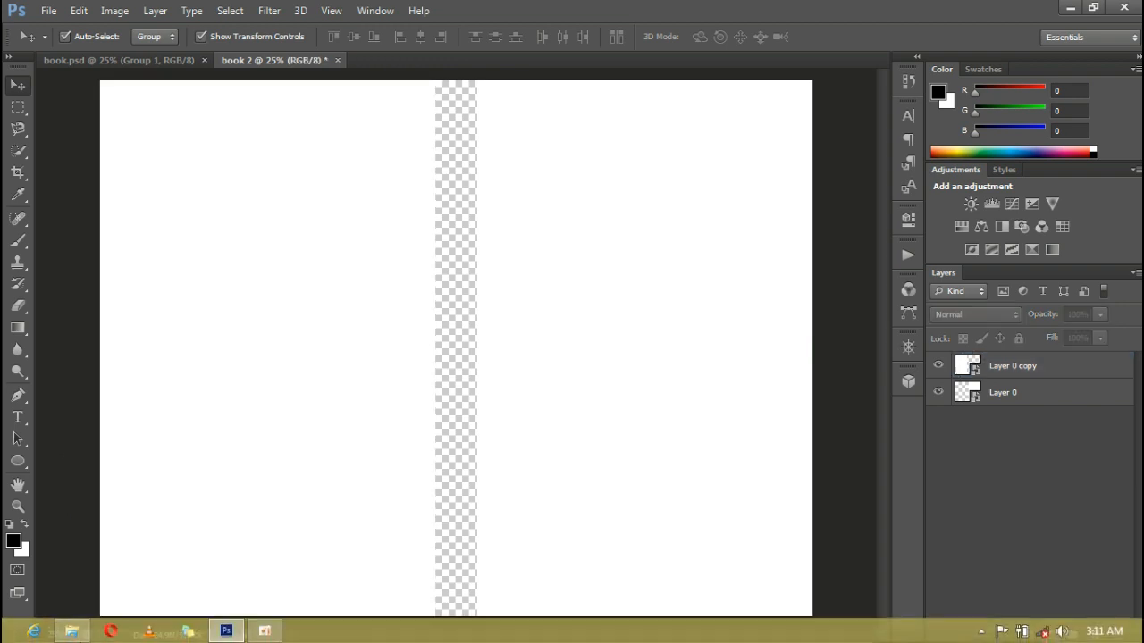
pyautogui.click(85, 634)
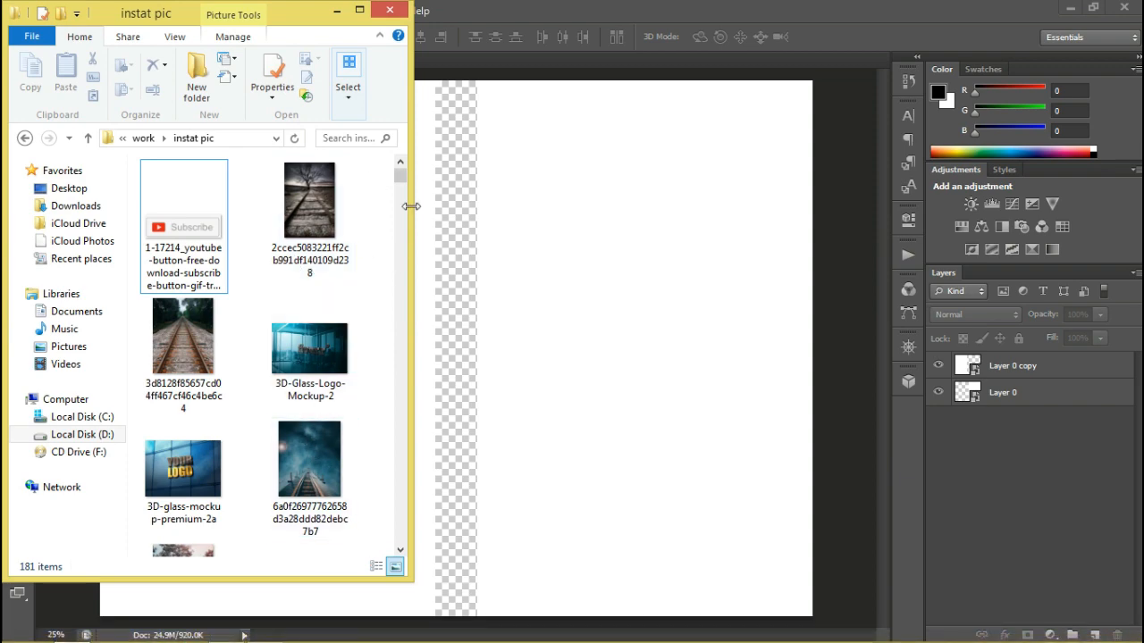
pyautogui.moveTo(404, 178); pyautogui.dragTo(403, 228)
pyautogui.moveTo(304, 313); pyautogui.dragTo(458, 311)
pyautogui.moveTo(584, 337); pyautogui.dragTo(626, 324)
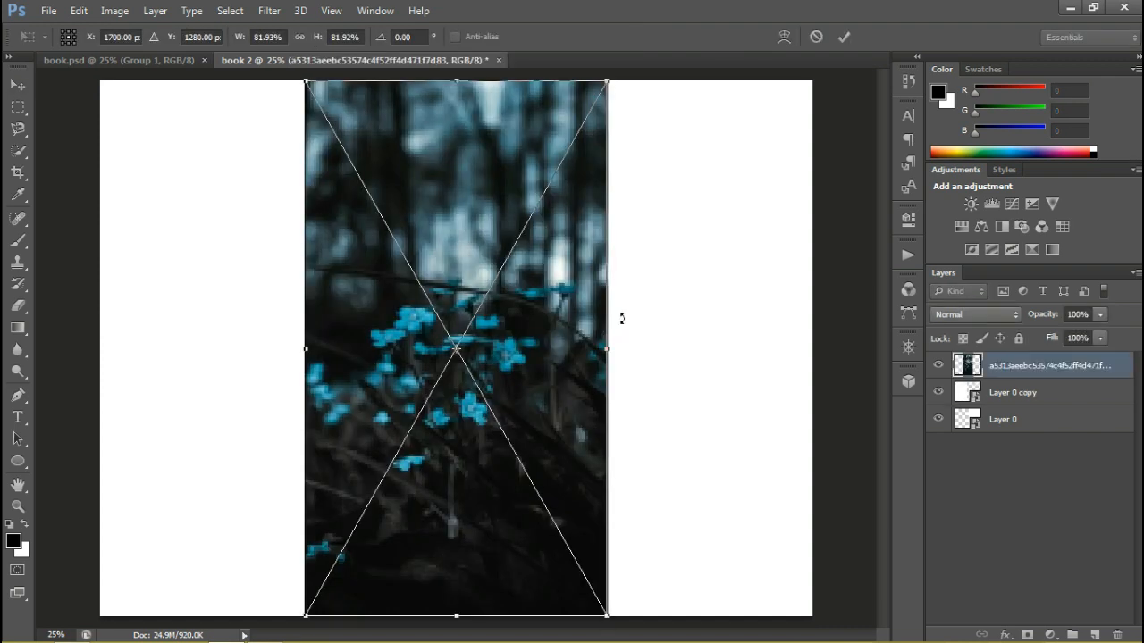
pyautogui.press('Return')
# Move the flower image onto the right-hand panel and scale it to 90.75% width and 85.76% height to cover the panel
pyautogui.moveTo(417, 304); pyautogui.dragTo(621, 297)
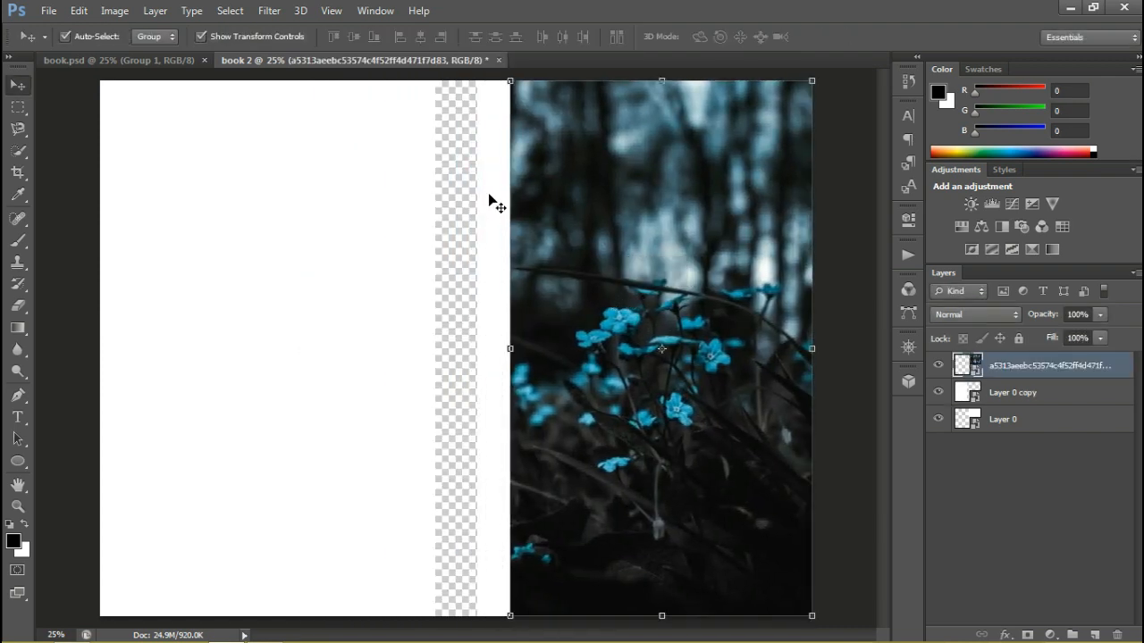
pyautogui.moveTo(514, 79); pyautogui.dragTo(488, 61)
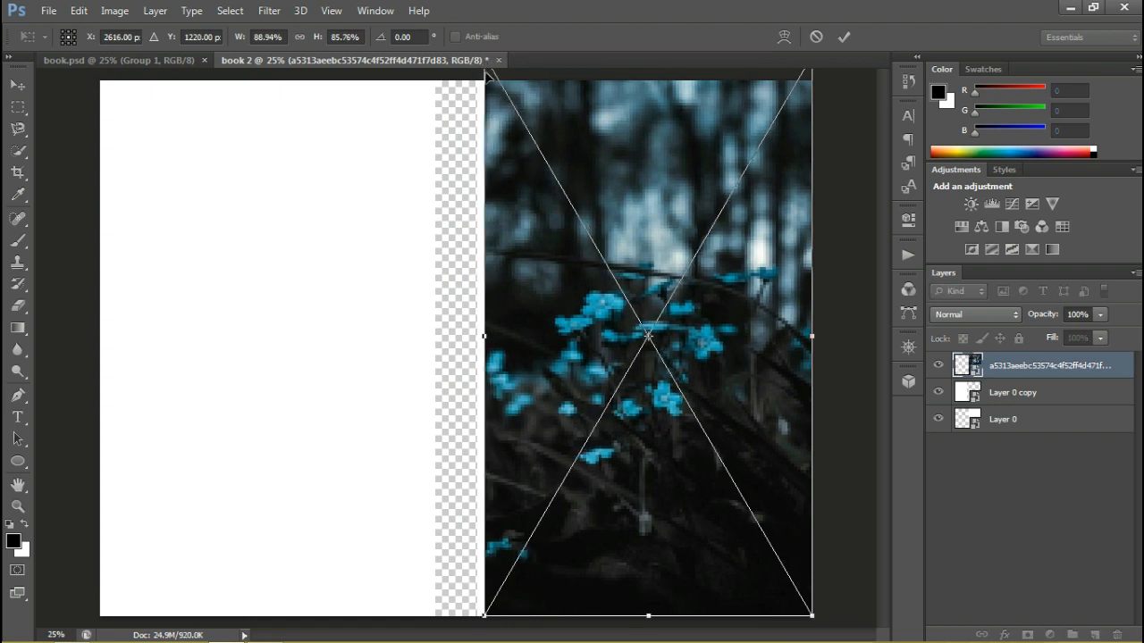
pyautogui.moveTo(487, 327); pyautogui.dragTo(478, 337)
pyautogui.press('Return')
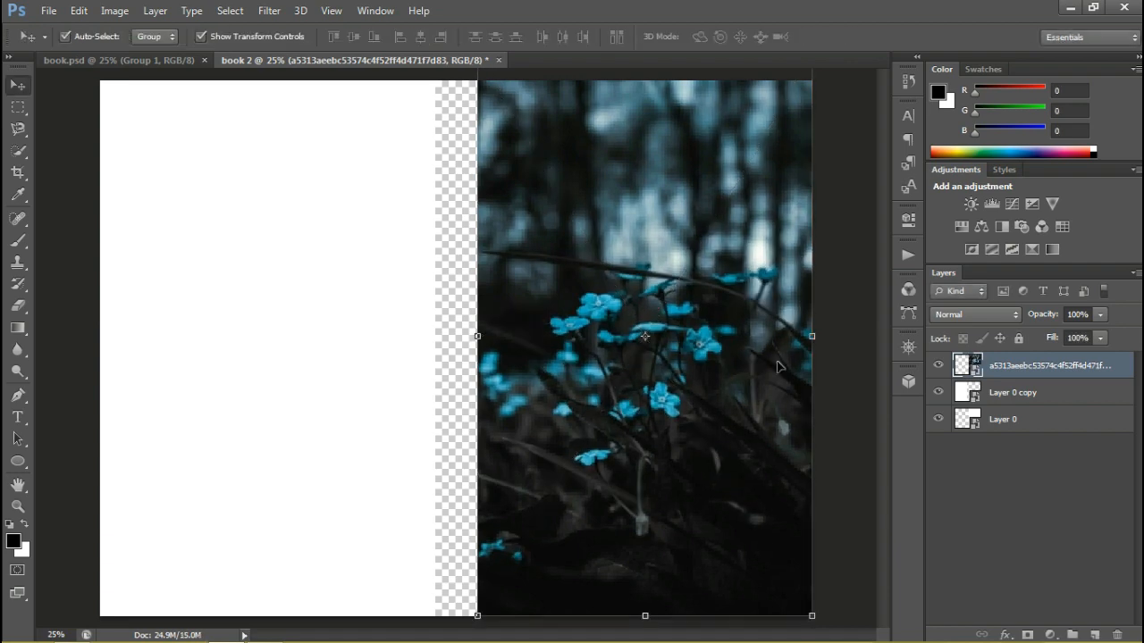
# Duplicate the flower image layer and move the copy over the left-hand white panel
pyautogui.rightClick(1049, 366)
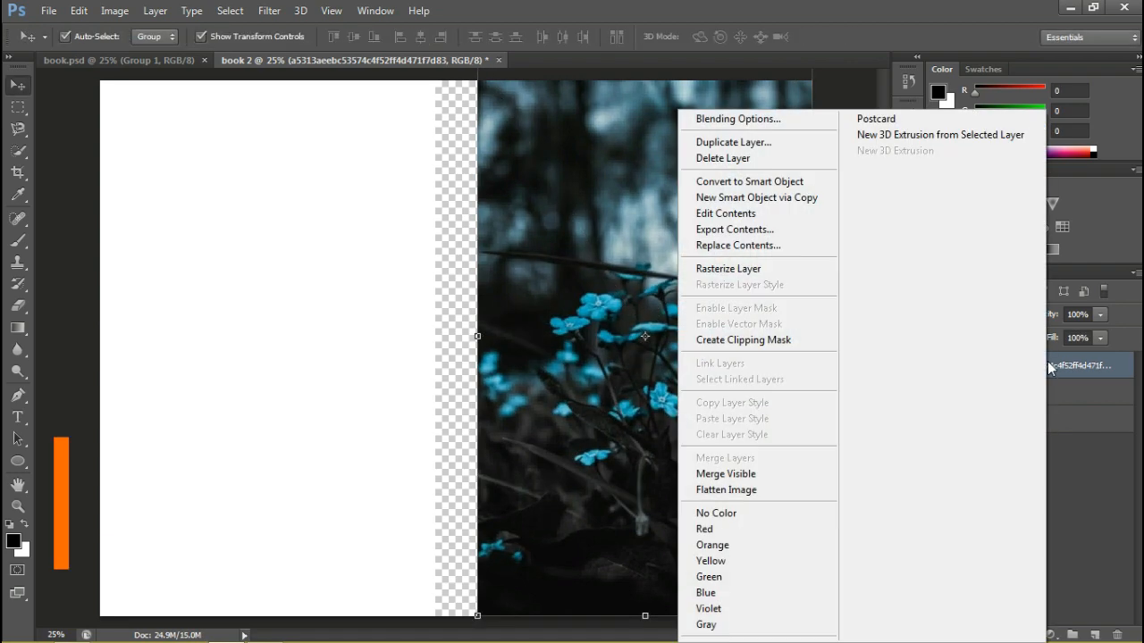
pyautogui.click(733, 142)
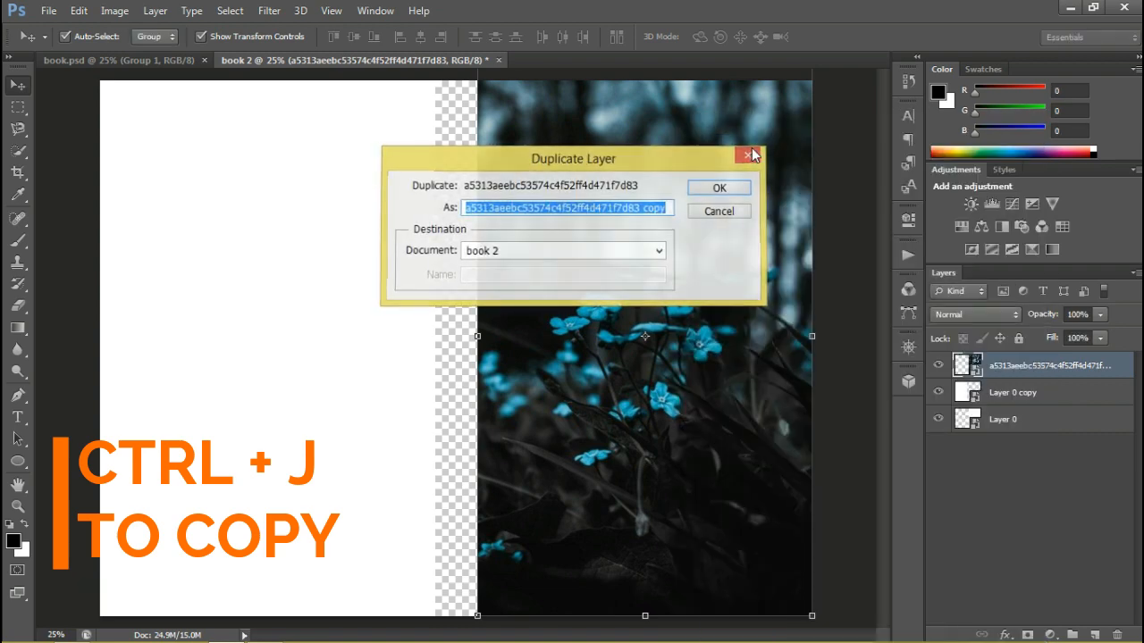
pyautogui.press('Return')
pyautogui.moveTo(722, 201); pyautogui.dragTo(345, 226)
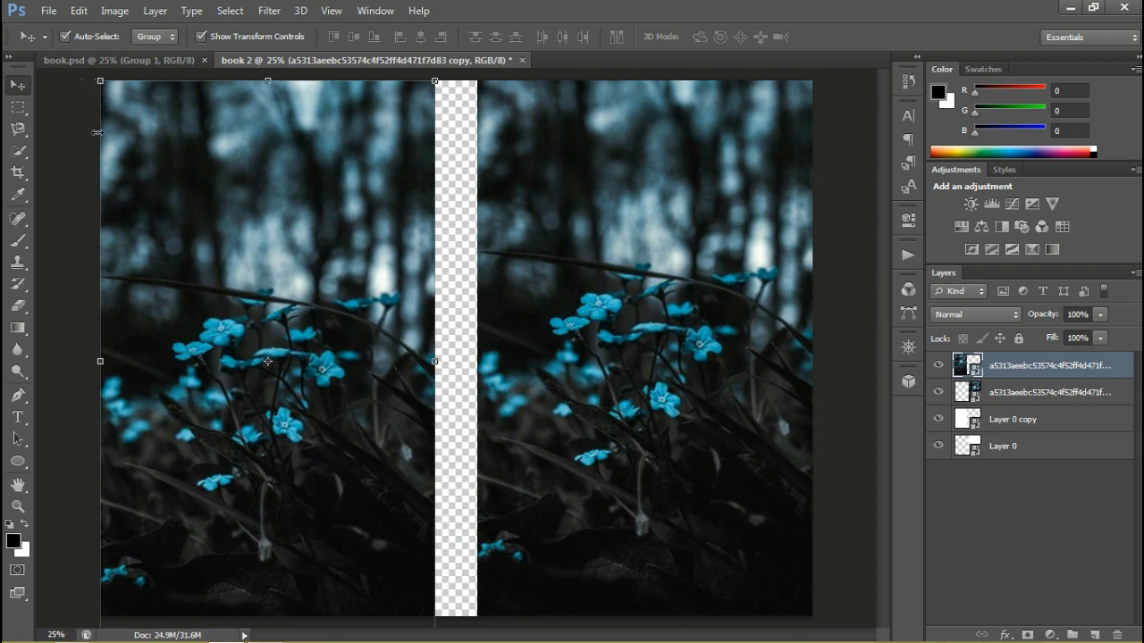
# Flip the left flower image horizontally and enlarge it to about 99.8% width and 102% height
pyautogui.rightClick(436, 347)
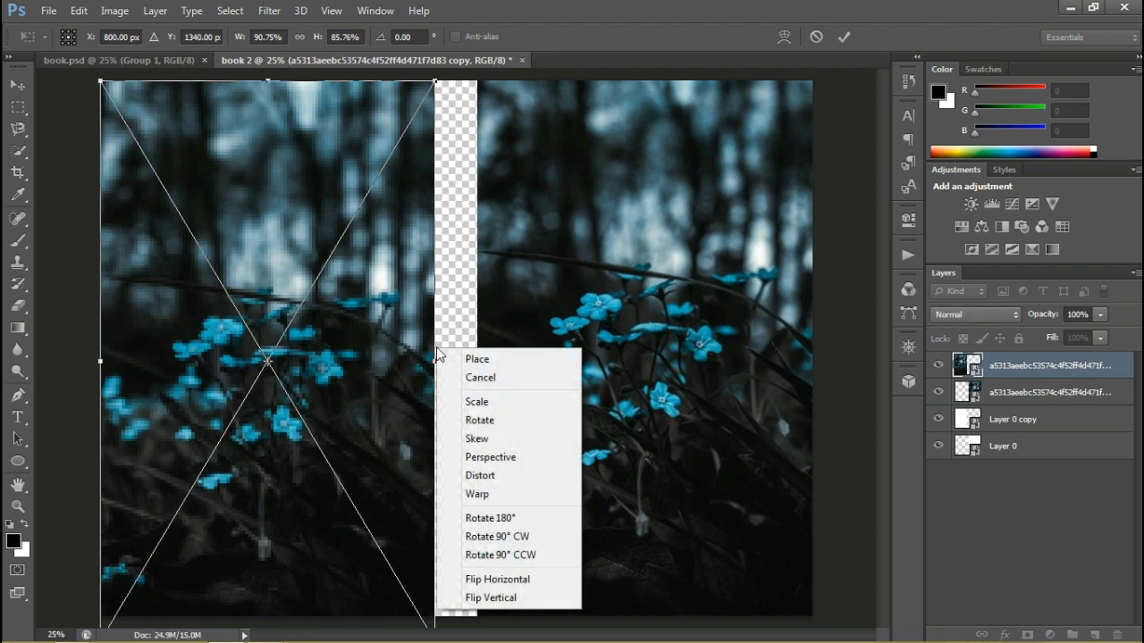
pyautogui.click(501, 584)
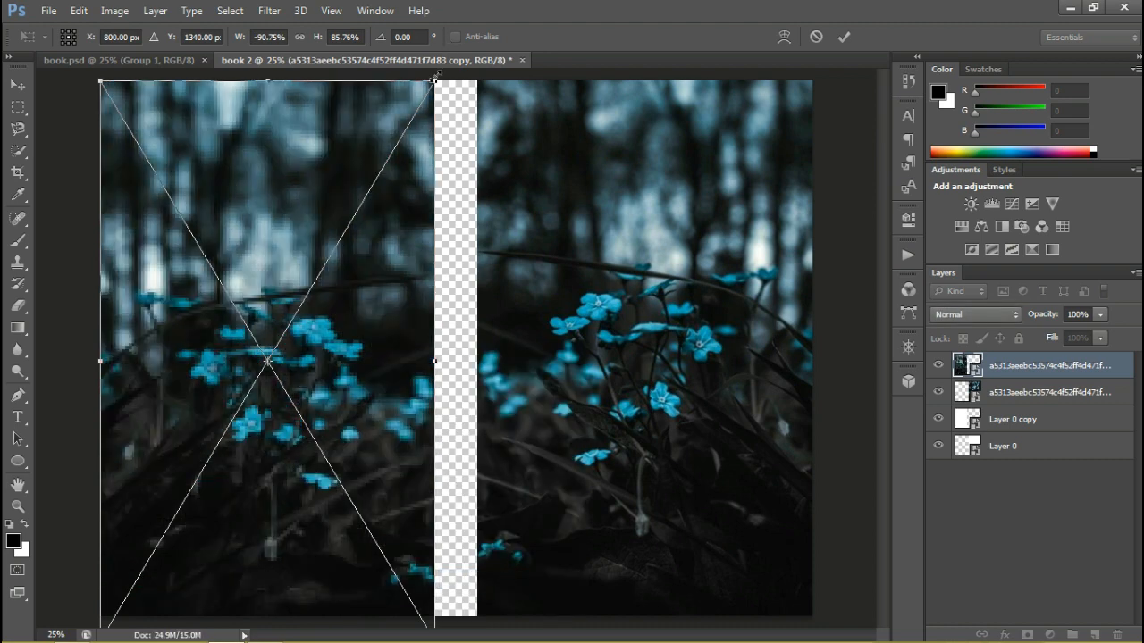
pyautogui.moveTo(436, 79); pyautogui.dragTo(460, 4)
pyautogui.moveTo(405, 322); pyautogui.dragTo(394, 428)
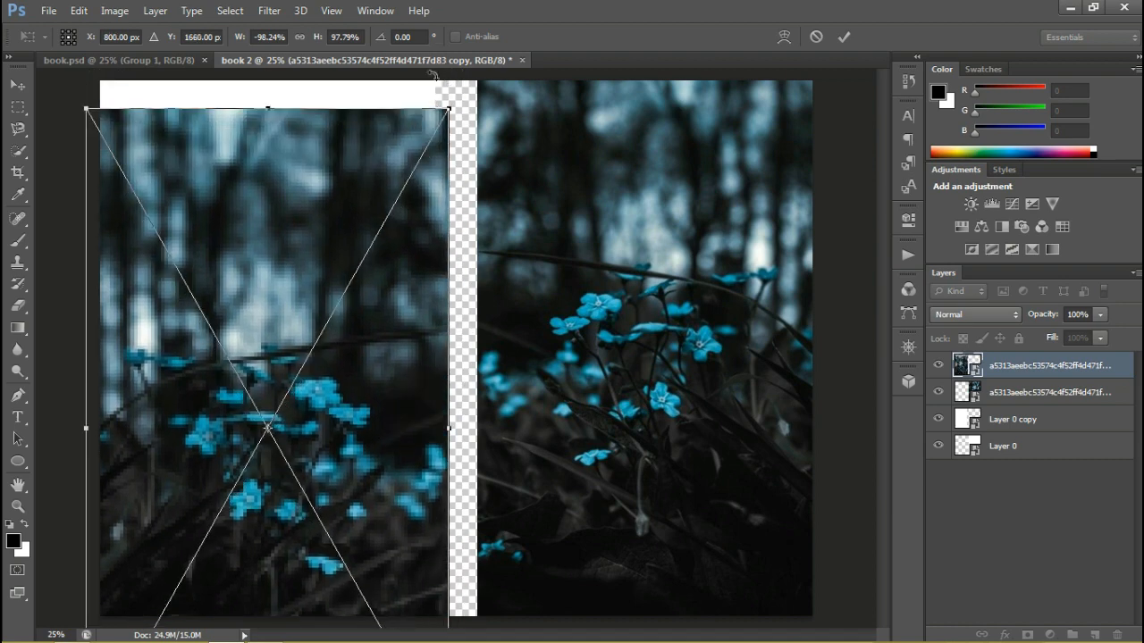
pyautogui.moveTo(445, 112); pyautogui.dragTo(454, 89)
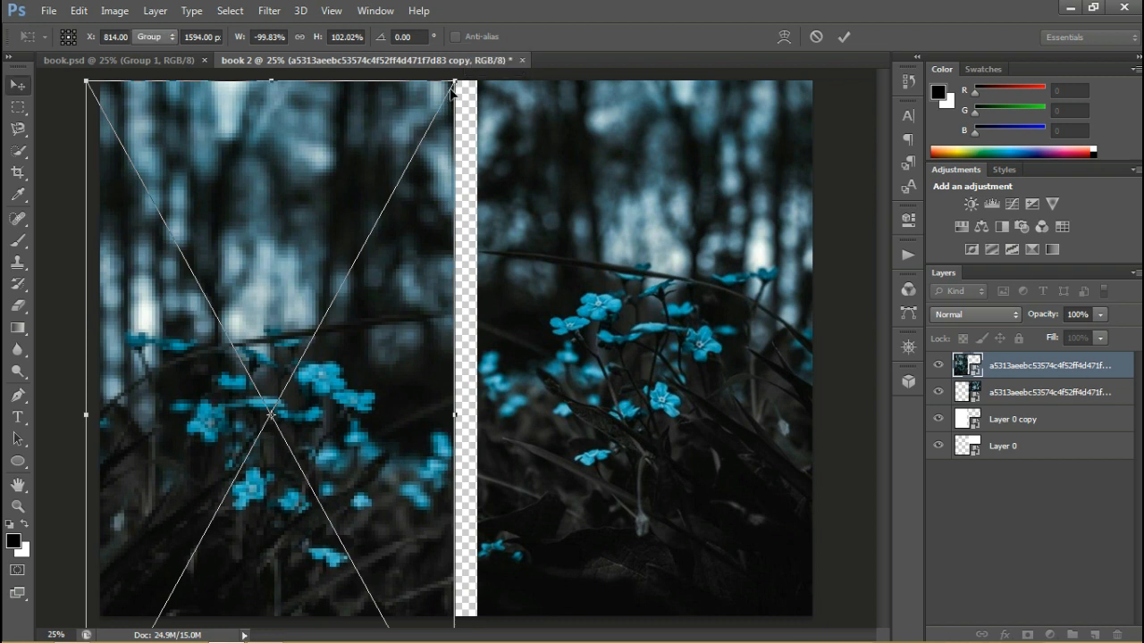
pyautogui.press('Return')
# Shift the mirrored flower image up and left until it meets the canvas's bottom edge and the spine gap, then deselect it
pyautogui.moveTo(269, 370); pyautogui.dragTo(263, 242)
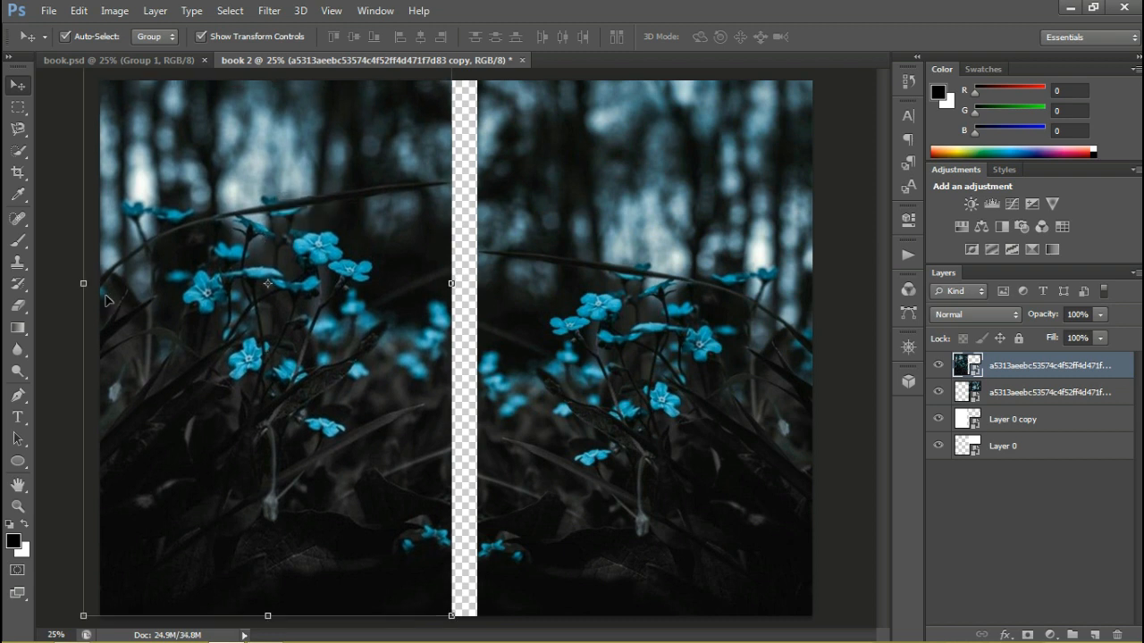
pyautogui.moveTo(269, 313)
pyautogui.mouseDown()
pyautogui.moveTo(231, 313)
pyautogui.moveTo(247, 313)
pyautogui.mouseUp()
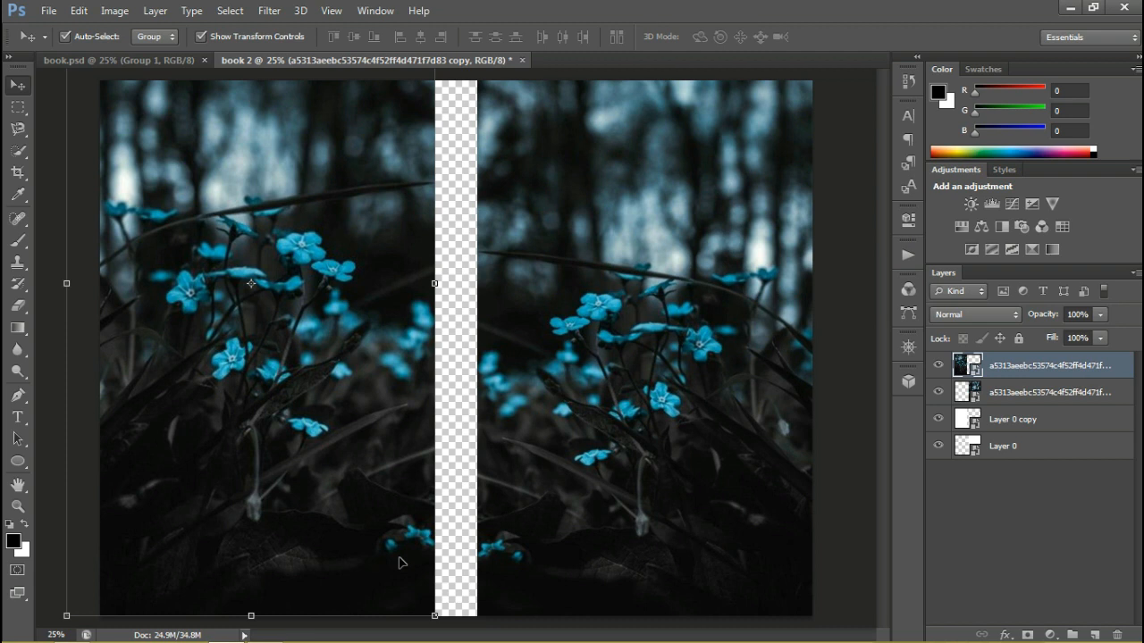
pyautogui.click(459, 446)
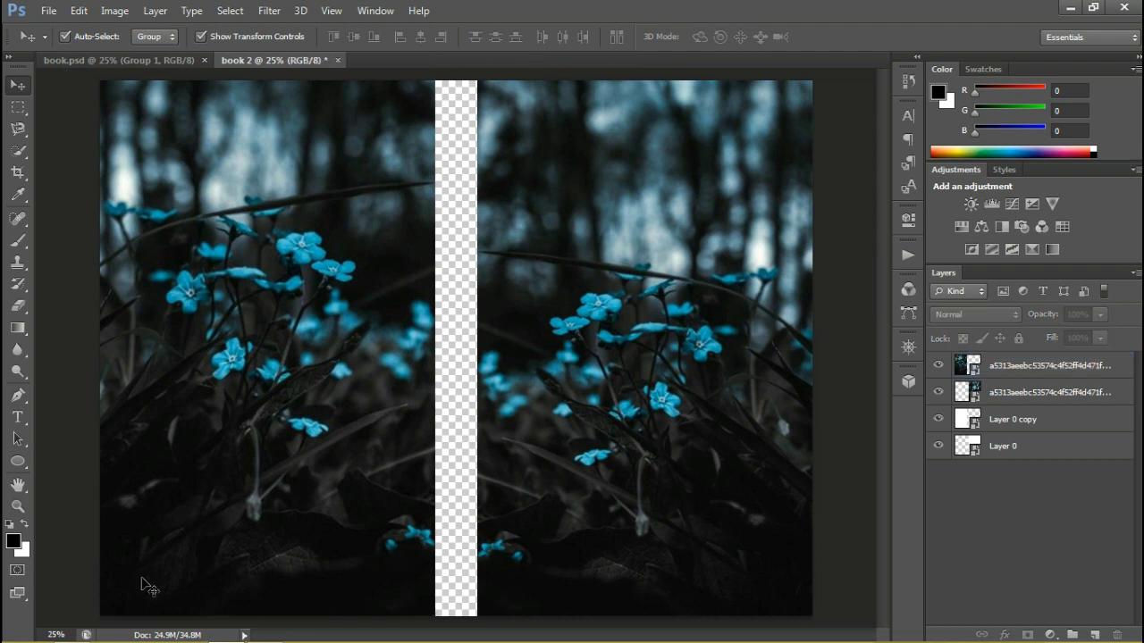
# Place the cry_girl_13 eye picture from the instat pic folder into the book cover document
pyautogui.moveTo(62, 636)
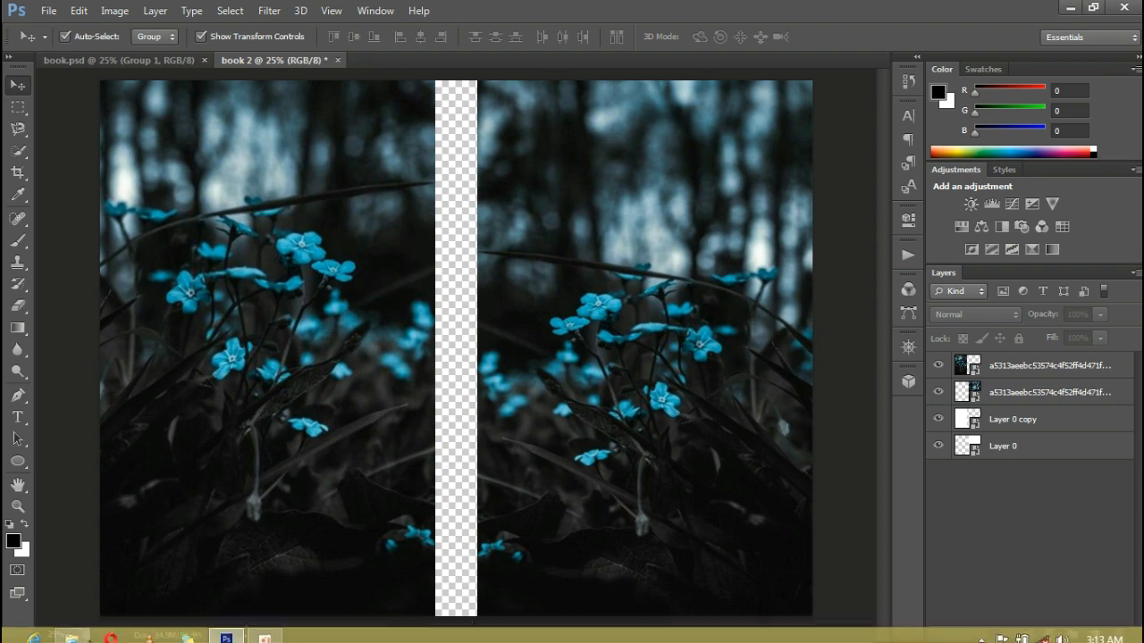
pyautogui.click(72, 631)
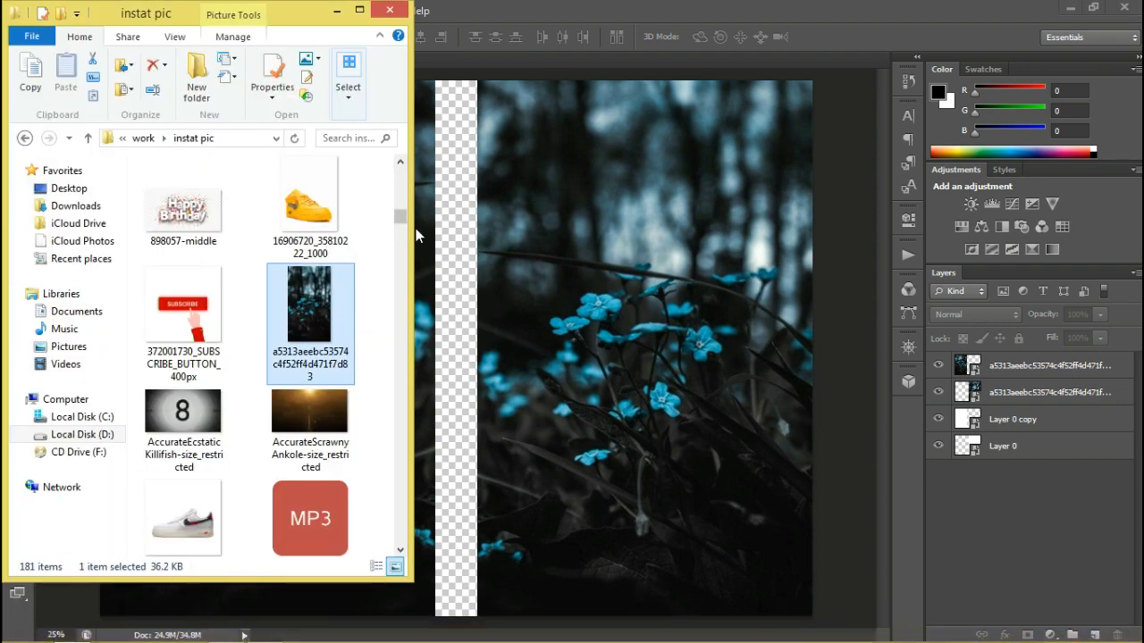
pyautogui.moveTo(402, 225); pyautogui.dragTo(405, 264)
pyautogui.moveTo(300, 421); pyautogui.dragTo(634, 235)
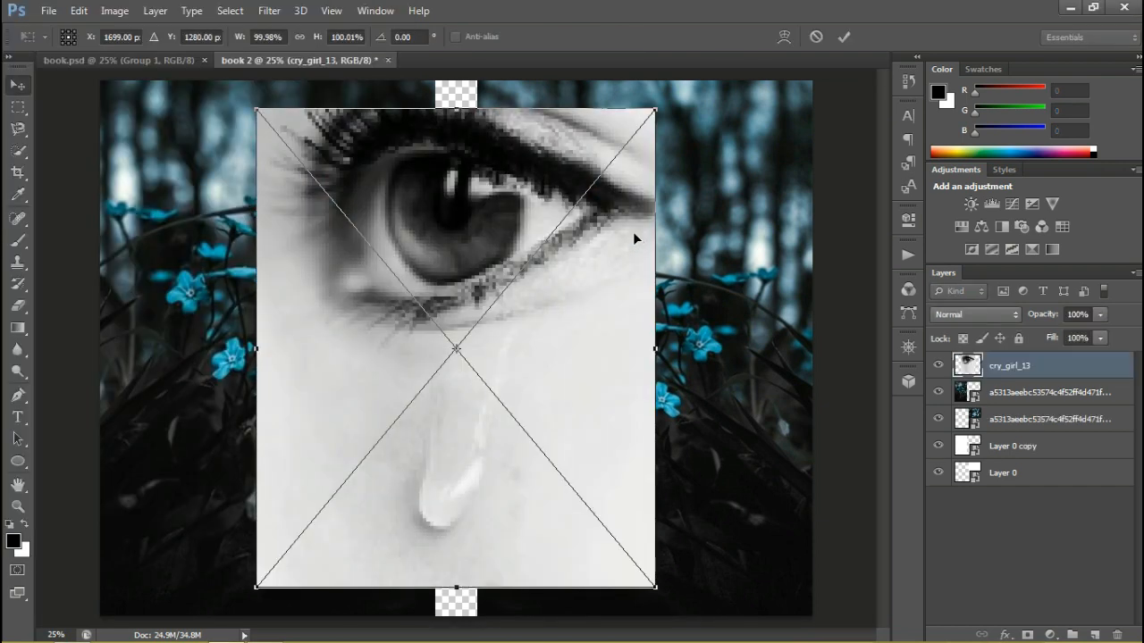
pyautogui.press('Return')
# Scale the eye picture to 67.71% width and 59.51% height and place it over the upper part of the right-hand panel
pyautogui.moveTo(656, 109); pyautogui.dragTo(526, 303)
pyautogui.moveTo(477, 395); pyautogui.dragTo(734, 185)
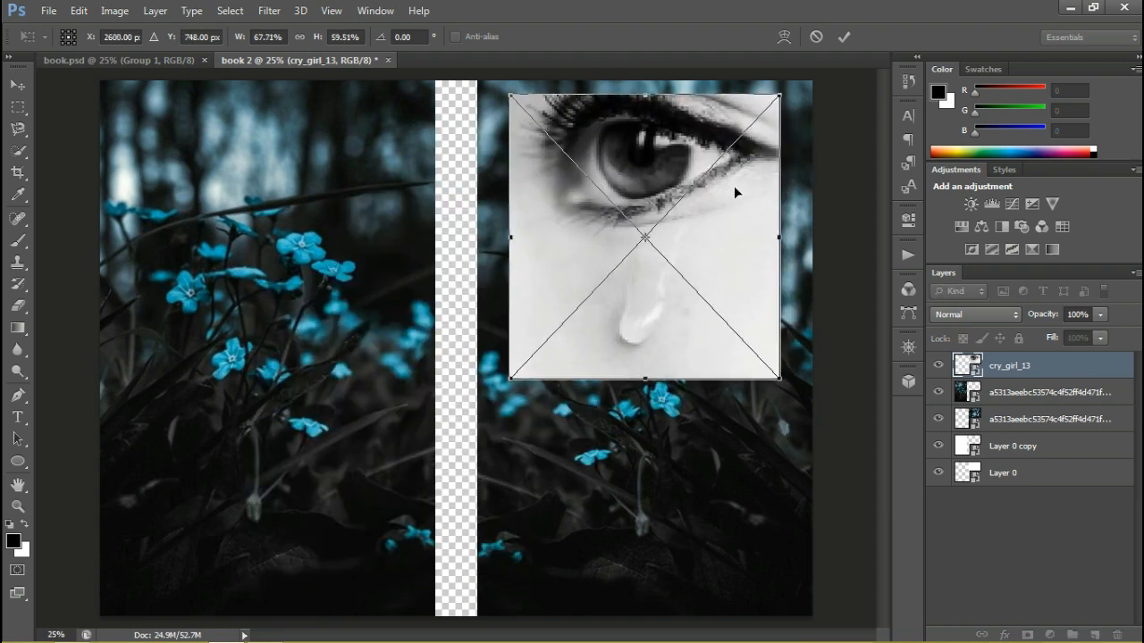
pyautogui.press('Return')
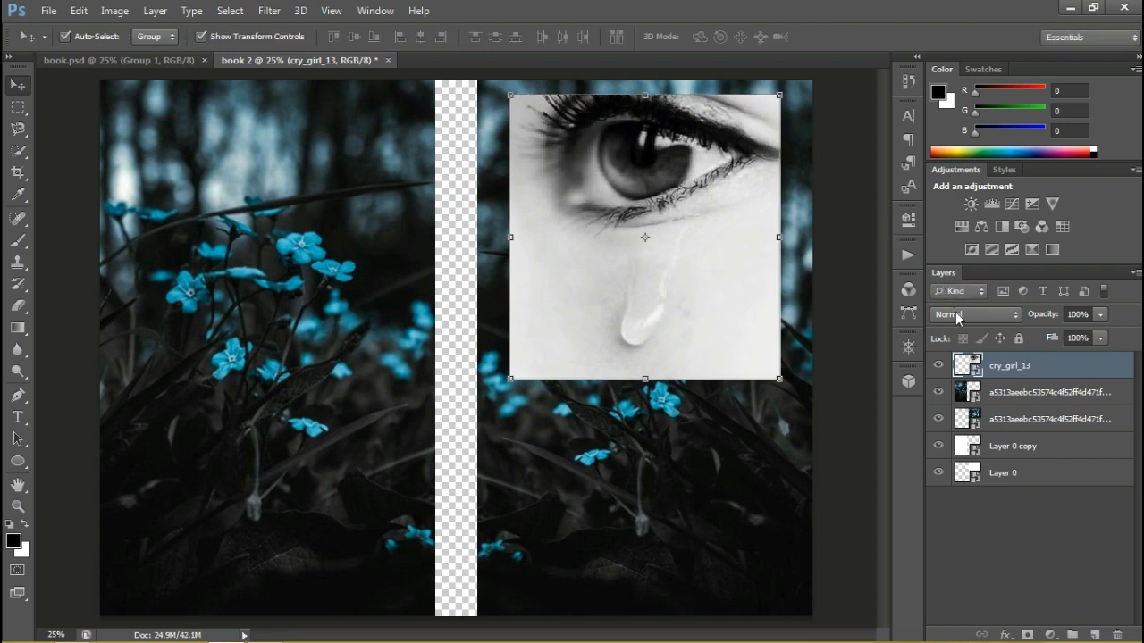
# Blend the eye picture into the flower background with Soft Light and shift it slightly left and down
pyautogui.click(956, 315)
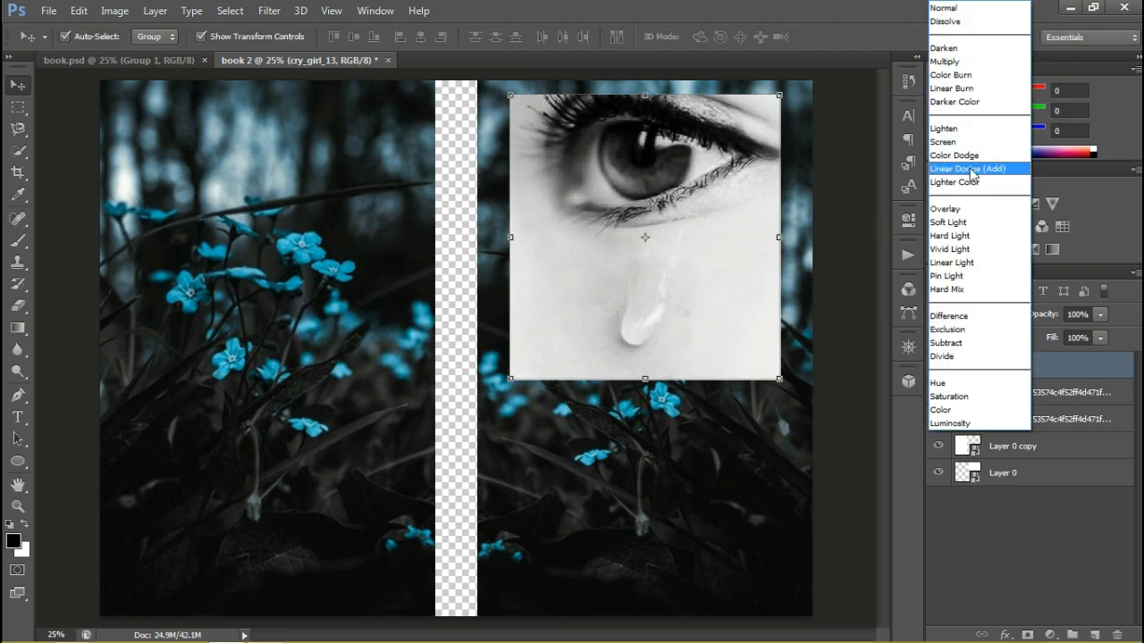
pyautogui.click(949, 223)
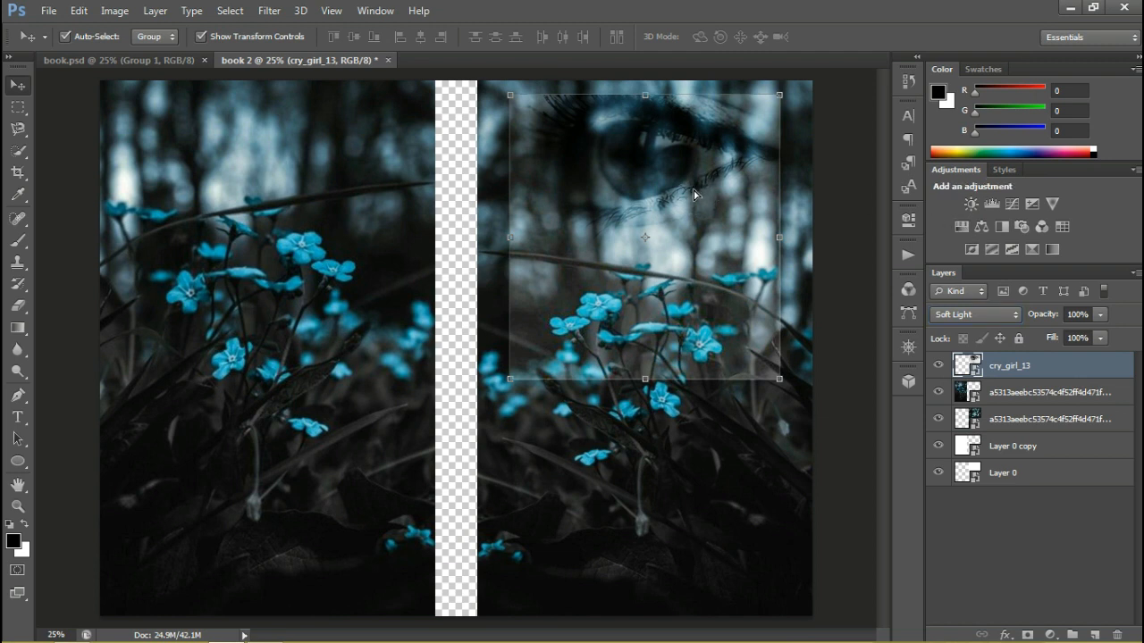
pyautogui.moveTo(694, 194); pyautogui.dragTo(687, 193)
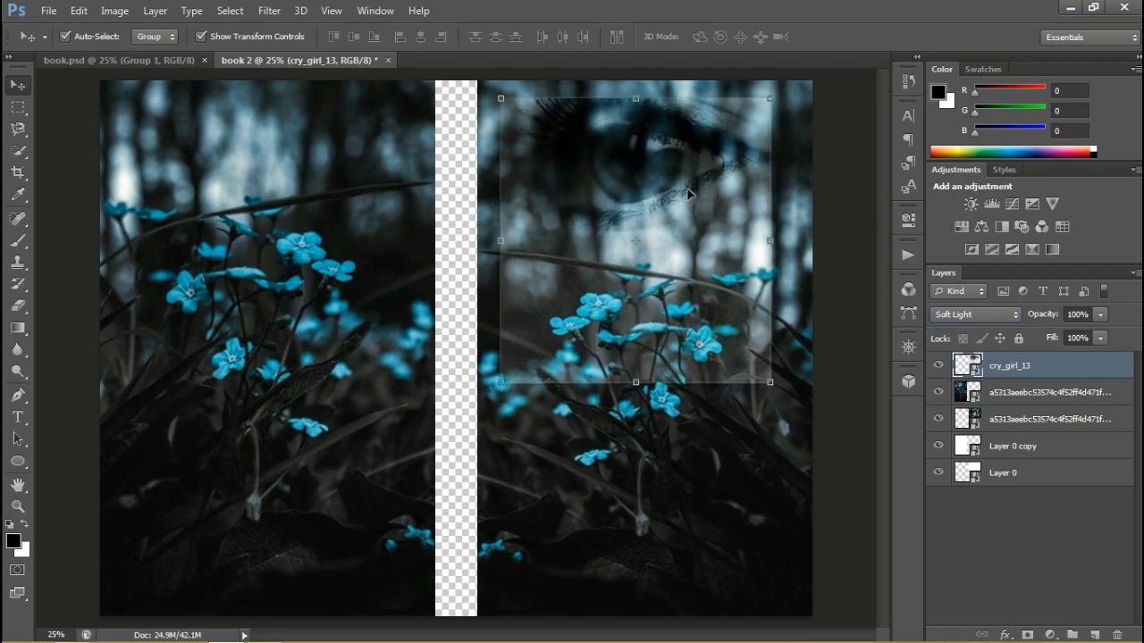
# Add a layer mask to the eye layer, erase the eye picture's hard outer edges, and set the Eraser's flow to 31%
pyautogui.click(1028, 635)
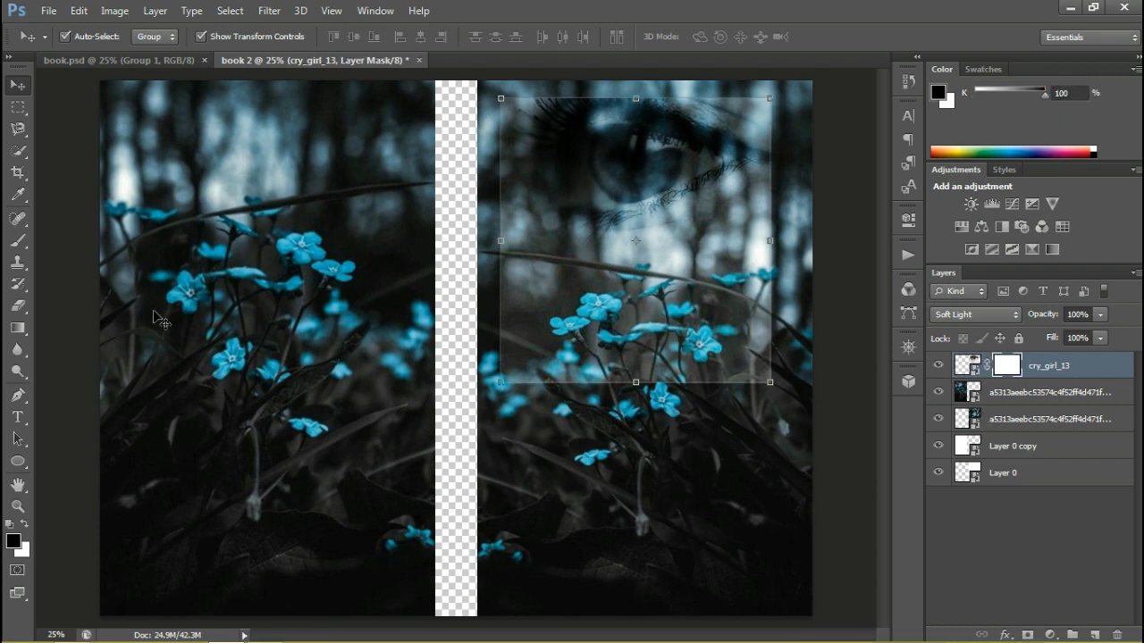
pyautogui.click(18, 308)
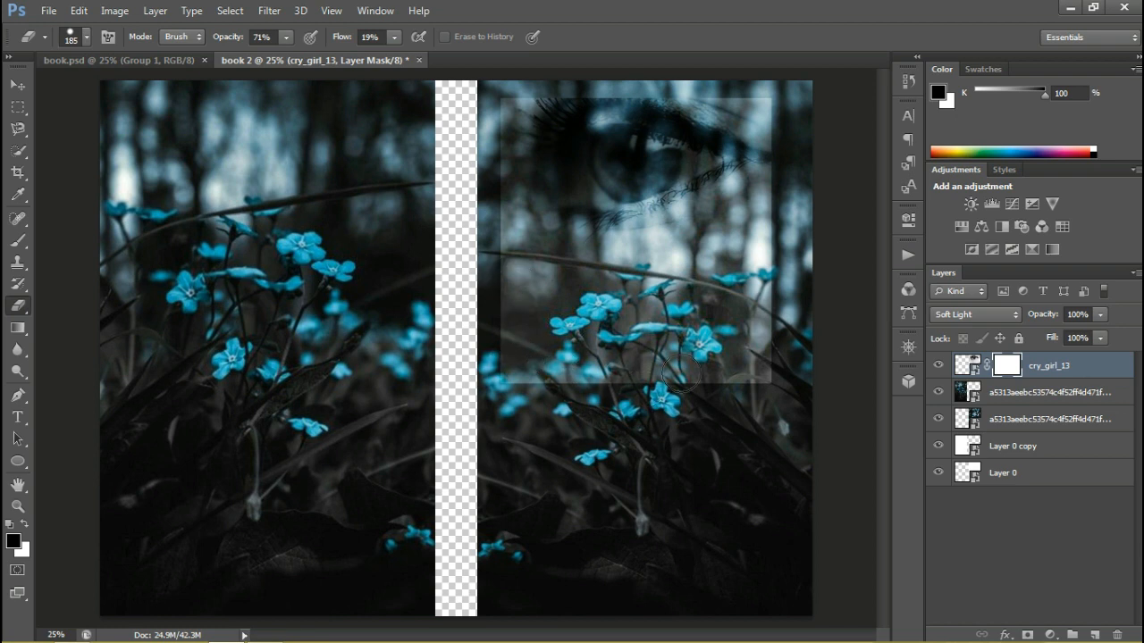
pyautogui.click(967, 364)
pyautogui.moveTo(783, 235)
pyautogui.mouseDown()
pyautogui.moveTo(795, 306)
pyautogui.moveTo(797, 290)
pyautogui.moveTo(717, 403)
pyautogui.moveTo(763, 338)
pyautogui.moveTo(743, 309)
pyautogui.moveTo(712, 358)
pyautogui.moveTo(724, 341)
pyautogui.moveTo(664, 304)
pyautogui.moveTo(758, 191)
pyautogui.moveTo(680, 254)
pyautogui.moveTo(495, 268)
pyautogui.moveTo(520, 366)
pyautogui.moveTo(493, 319)
pyautogui.moveTo(519, 260)
pyautogui.moveTo(505, 92)
pyautogui.moveTo(507, 394)
pyautogui.moveTo(586, 369)
pyautogui.moveTo(636, 376)
pyautogui.moveTo(557, 419)
pyautogui.moveTo(594, 383)
pyautogui.moveTo(620, 377)
pyautogui.moveTo(528, 338)
pyautogui.moveTo(608, 376)
pyautogui.moveTo(592, 387)
pyautogui.moveTo(529, 382)
pyautogui.moveTo(527, 349)
pyautogui.moveTo(598, 403)
pyautogui.moveTo(666, 365)
pyautogui.moveTo(597, 298)
pyautogui.moveTo(749, 235)
pyautogui.moveTo(643, 264)
pyautogui.moveTo(792, 173)
pyautogui.moveTo(741, 231)
pyautogui.moveTo(772, 109)
pyautogui.moveTo(757, 103)
pyautogui.moveTo(788, 122)
pyautogui.moveTo(775, 134)
pyautogui.moveTo(773, 114)
pyautogui.moveTo(719, 87)
pyautogui.moveTo(765, 107)
pyautogui.moveTo(746, 100)
pyautogui.moveTo(777, 131)
pyautogui.moveTo(788, 260)
pyautogui.moveTo(789, 165)
pyautogui.moveTo(769, 122)
pyautogui.moveTo(711, 82)
pyautogui.moveTo(770, 90)
pyautogui.moveTo(686, 78)
pyautogui.mouseUp()
pyautogui.moveTo(501, 119)
pyautogui.mouseDown()
pyautogui.moveTo(526, 88)
pyautogui.moveTo(505, 120)
pyautogui.moveTo(494, 109)
pyautogui.moveTo(512, 298)
pyautogui.moveTo(506, 90)
pyautogui.moveTo(540, 94)
pyautogui.mouseUp()
pyautogui.moveTo(621, 45)
pyautogui.mouseDown()
pyautogui.moveTo(546, 90)
pyautogui.moveTo(645, 86)
pyautogui.moveTo(515, 82)
pyautogui.moveTo(545, 79)
pyautogui.moveTo(545, 93)
pyautogui.moveTo(548, 79)
pyautogui.moveTo(595, 75)
pyautogui.moveTo(592, 90)
pyautogui.moveTo(622, 80)
pyautogui.moveTo(595, 92)
pyautogui.mouseUp()
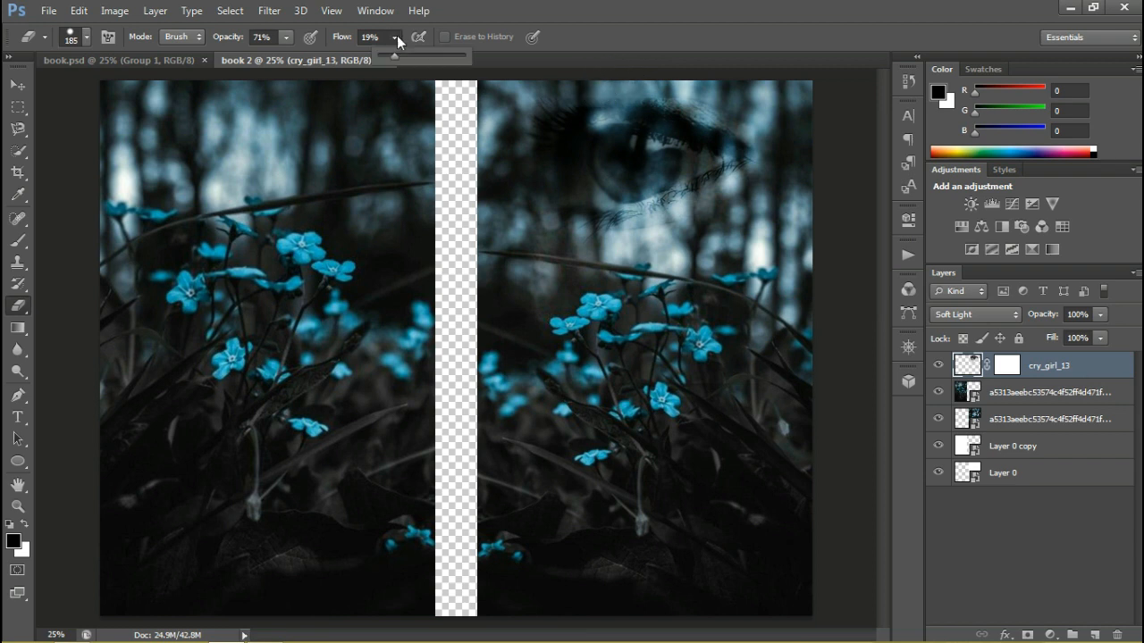
pyautogui.hotkey('shift', '3')
pyautogui.hotkey('shift', '1')
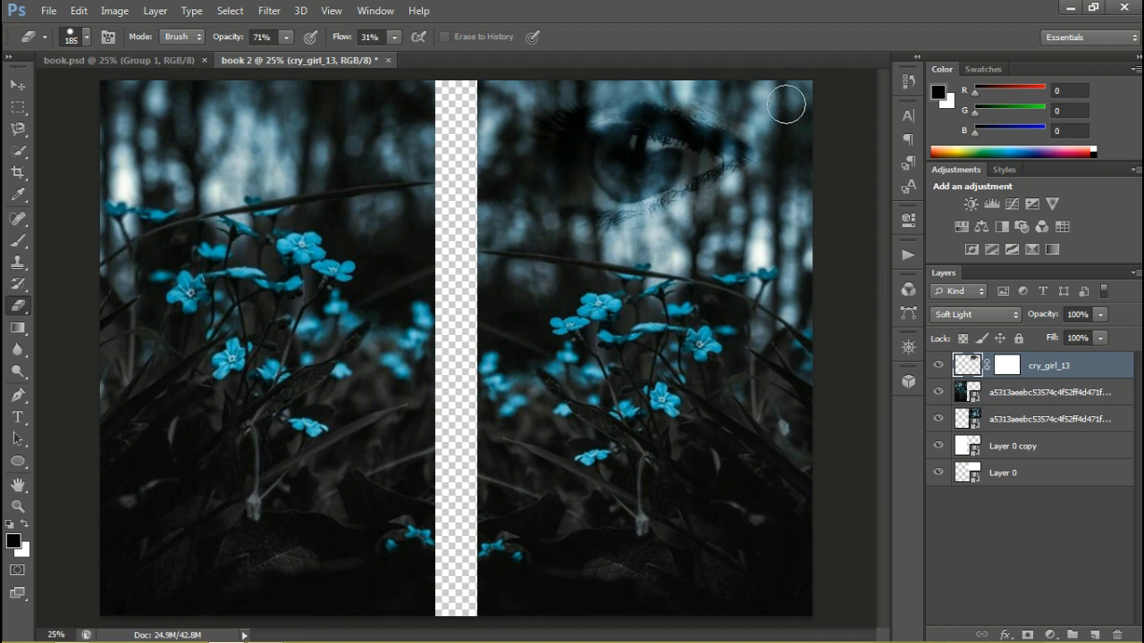
# Convert the masked cry_girl_13 layer to a smart object
pyautogui.rightClick(1071, 370)
pyautogui.click(651, 223)
pyautogui.click(18, 85)
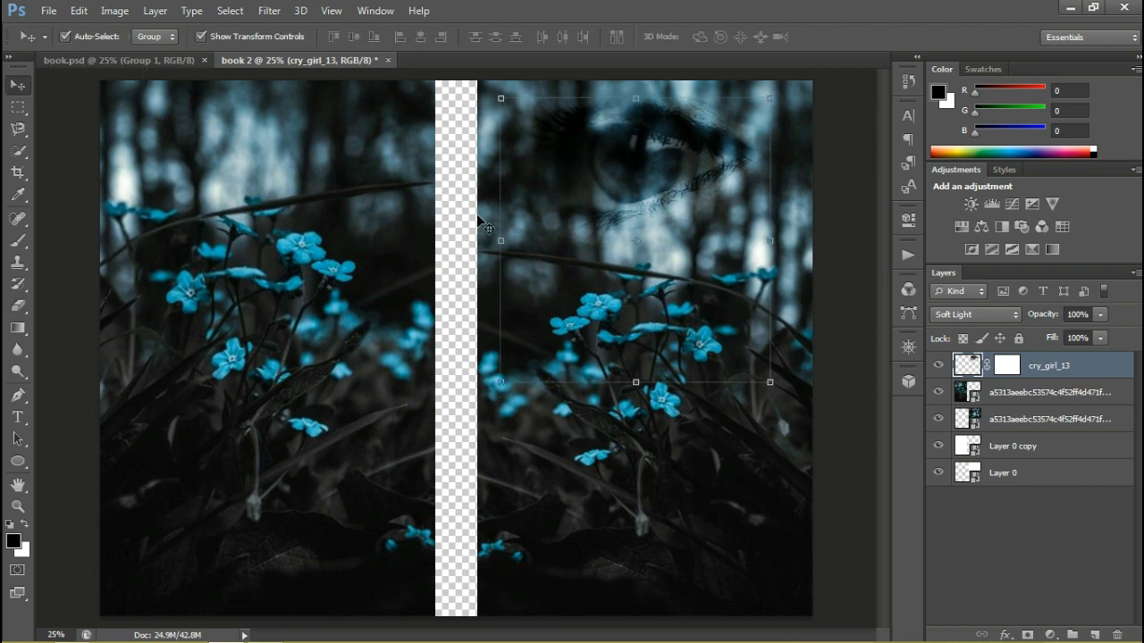
pyautogui.rightClick(1061, 374)
pyautogui.click(799, 216)
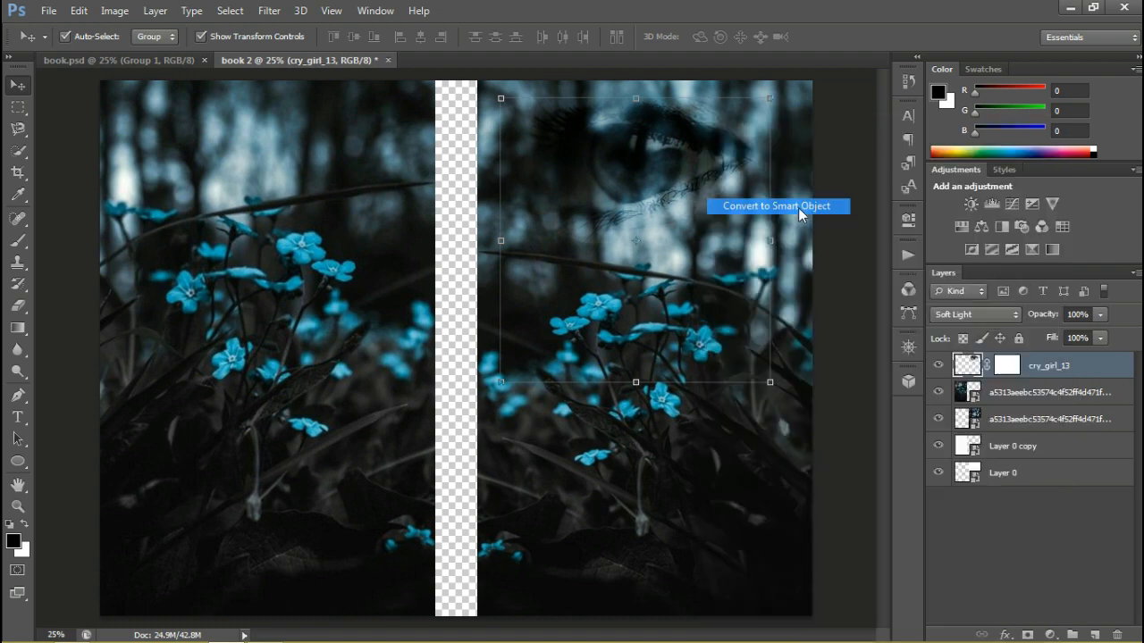
# Scale the eye down to about 95.67% width and 95.01% height and shift it slightly right and down
pyautogui.click(770, 382)
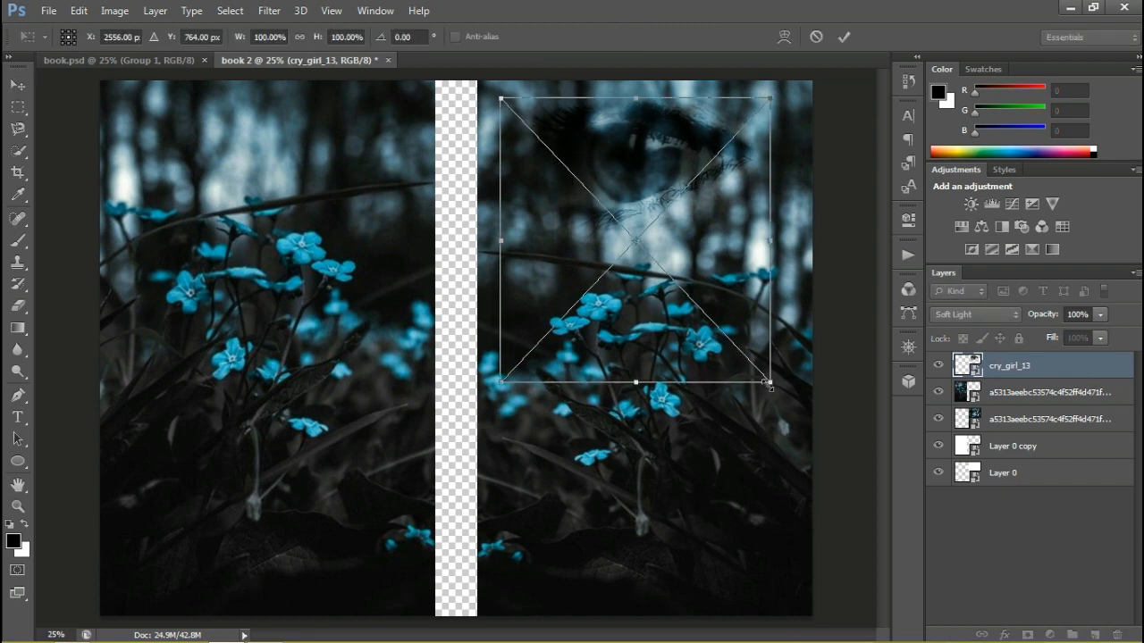
pyautogui.moveTo(771, 384); pyautogui.dragTo(758, 368)
pyautogui.press('Return')
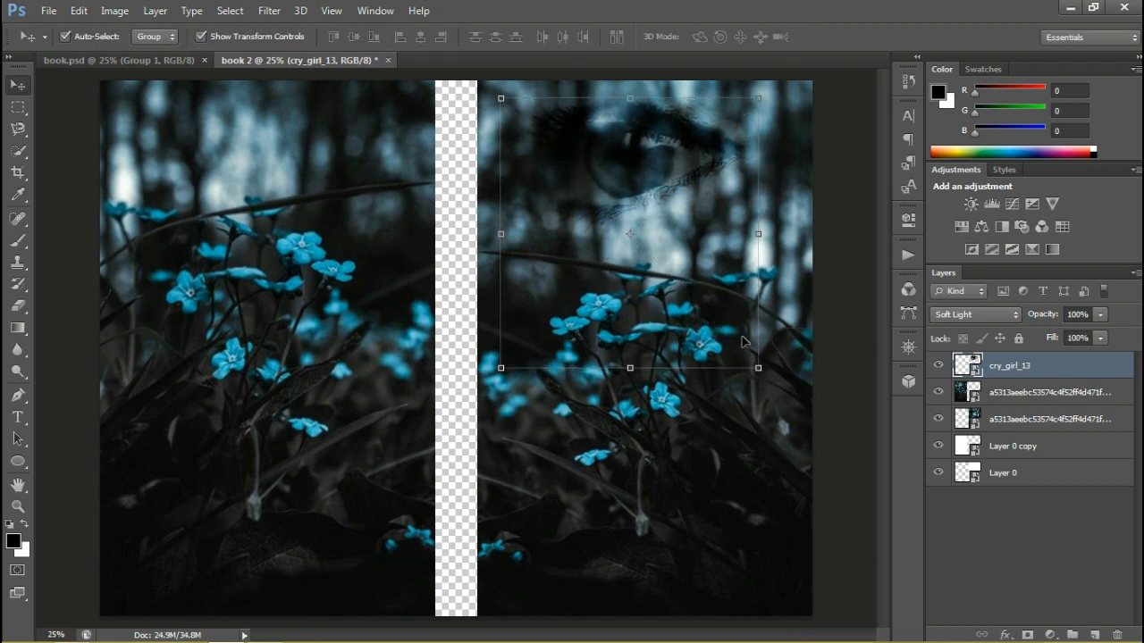
pyautogui.moveTo(650, 162); pyautogui.dragTo(656, 168)
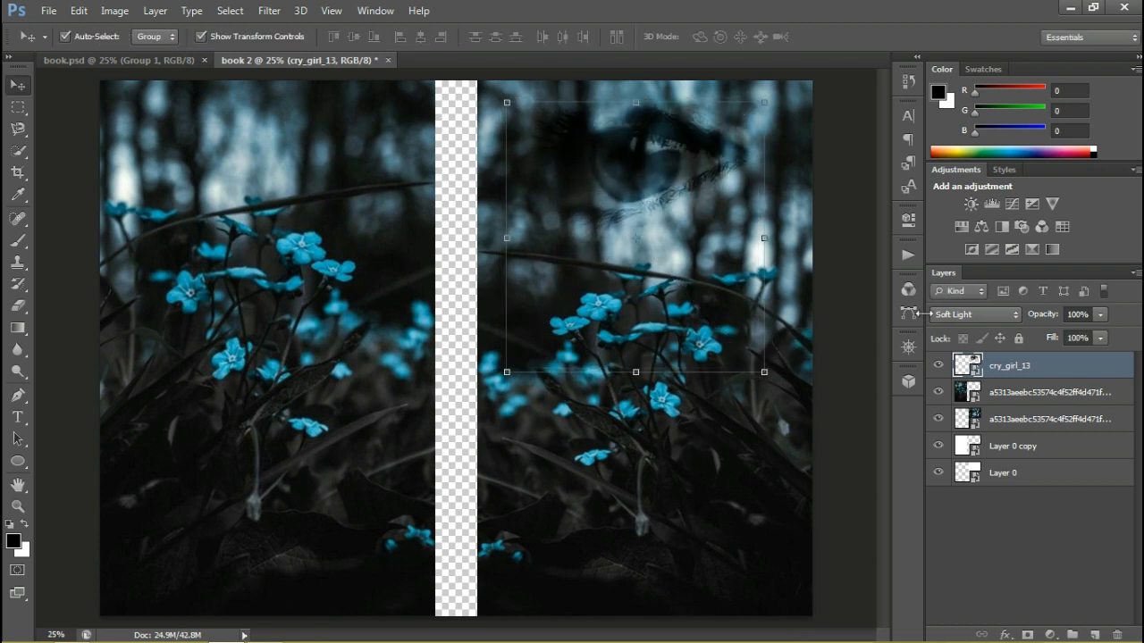
# Duplicate the cry_girl_13 layer and move the copy over the upper part of the left-hand panel
pyautogui.rightClick(1048, 377)
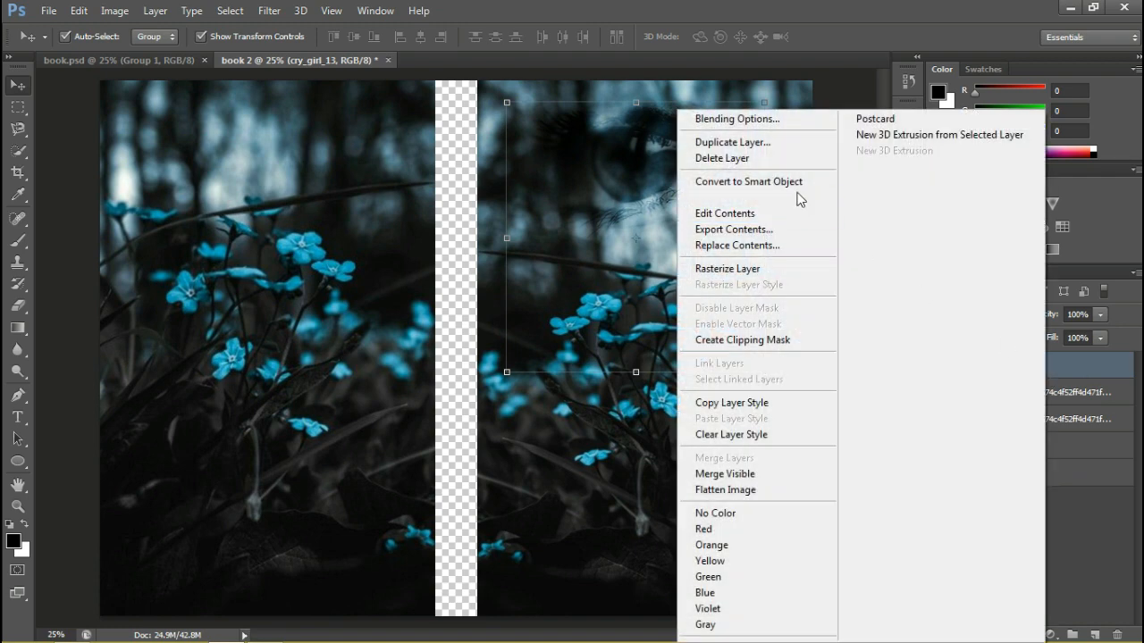
pyautogui.click(765, 148)
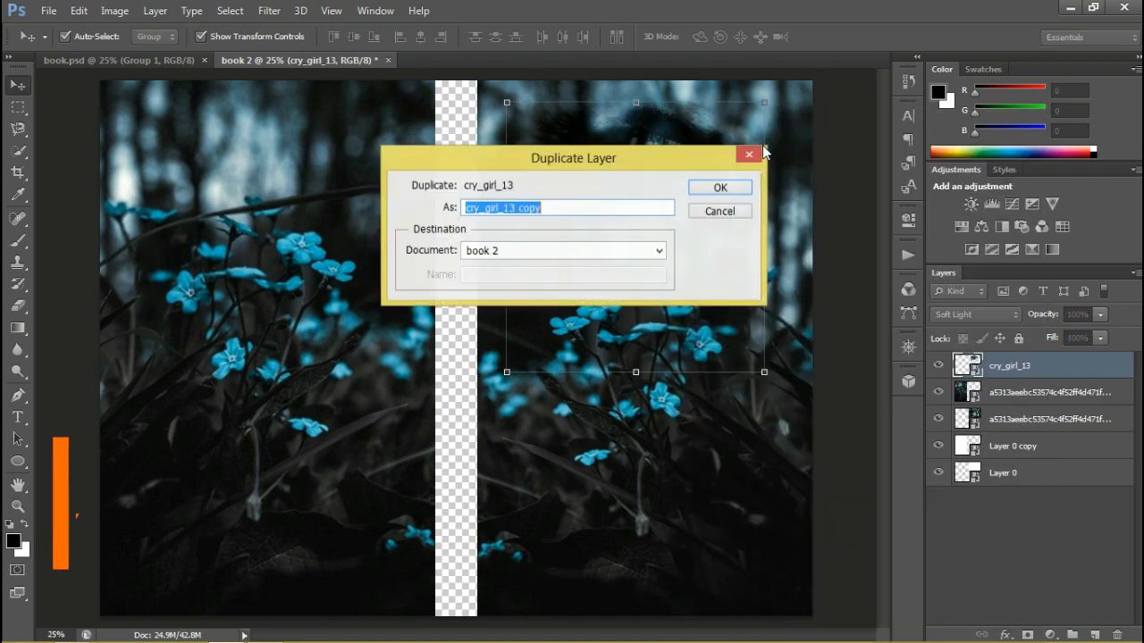
pyautogui.click(717, 190)
pyautogui.moveTo(655, 191); pyautogui.dragTo(261, 202)
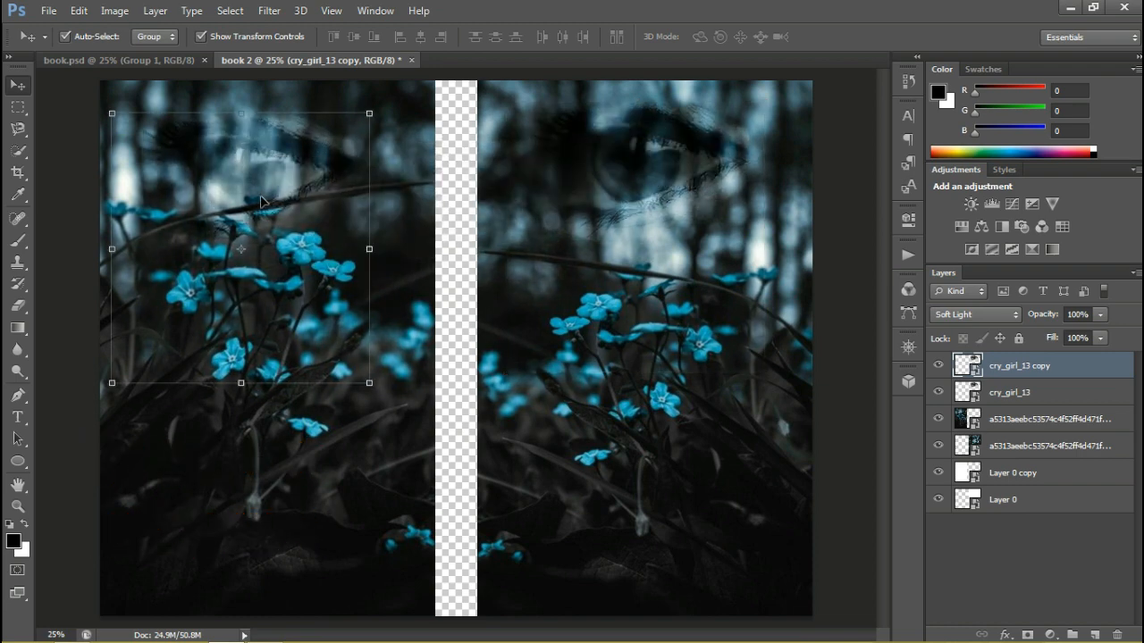
# Flip the left-hand eye copy horizontally
pyautogui.rightClick(371, 246)
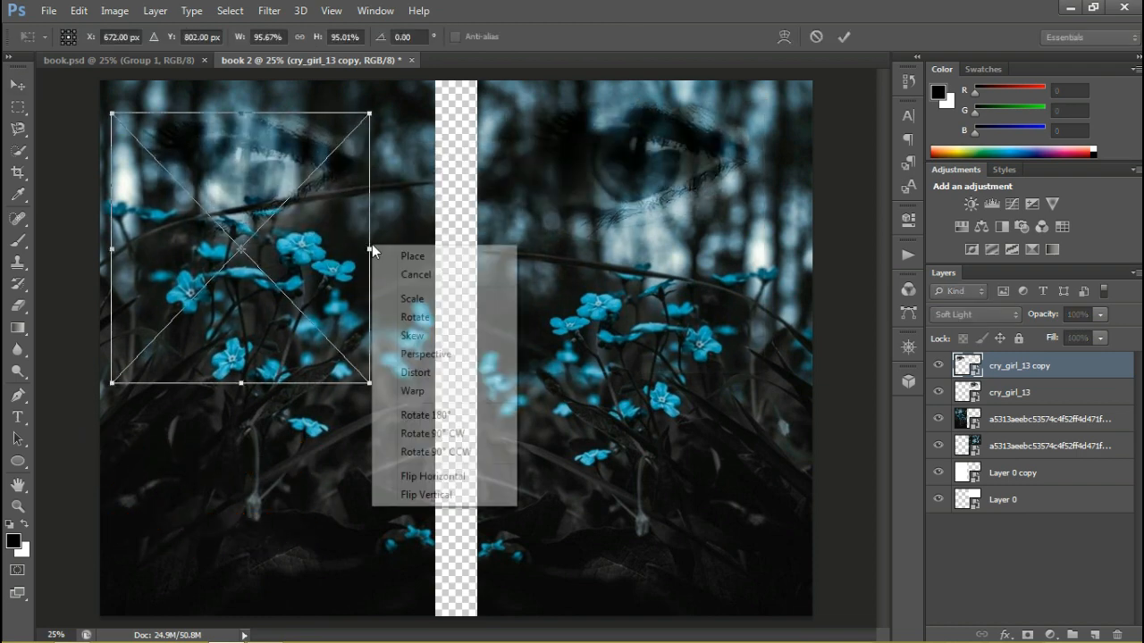
pyautogui.click(424, 477)
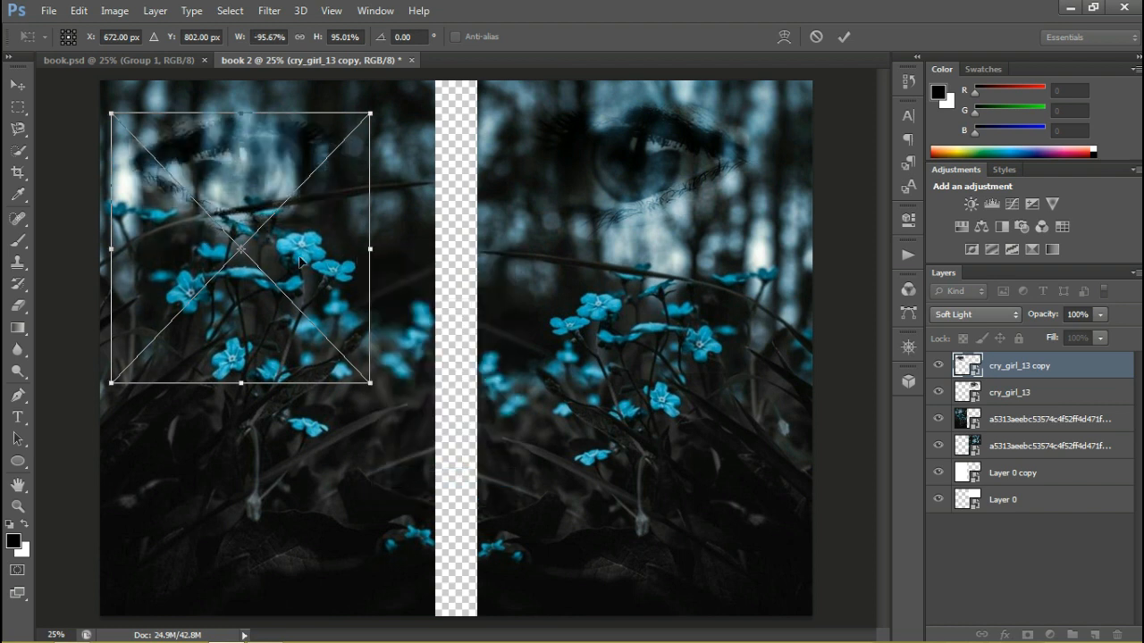
pyautogui.press('Return')
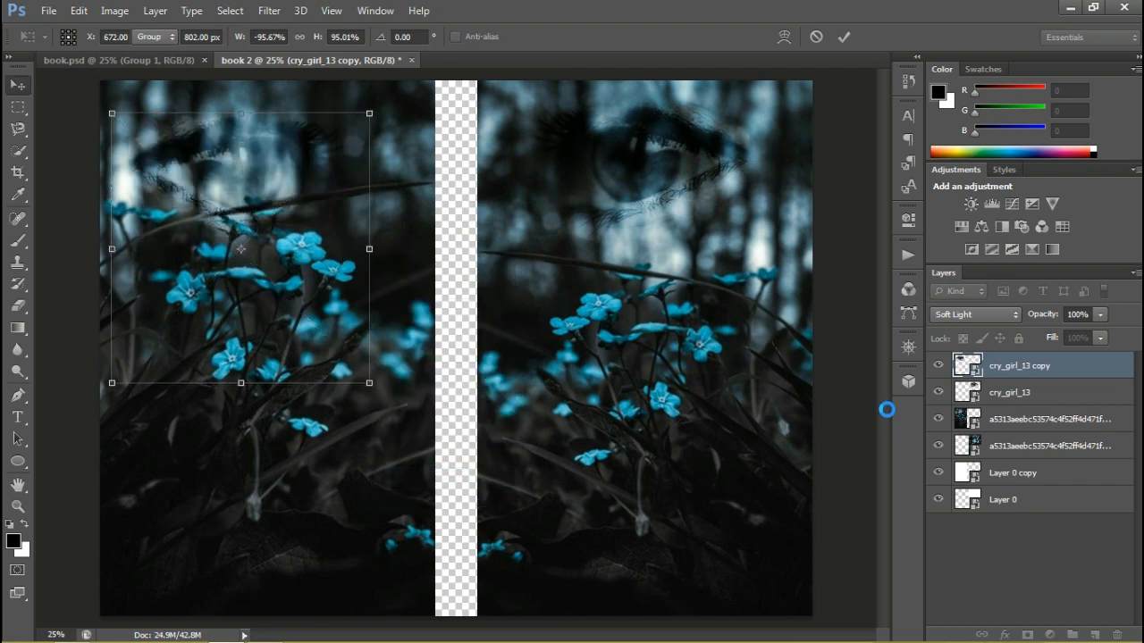
# Duplicate the flipped eye layer in place to strengthen the left-hand eye, and deselect the layers
pyautogui.rightClick(1071, 368)
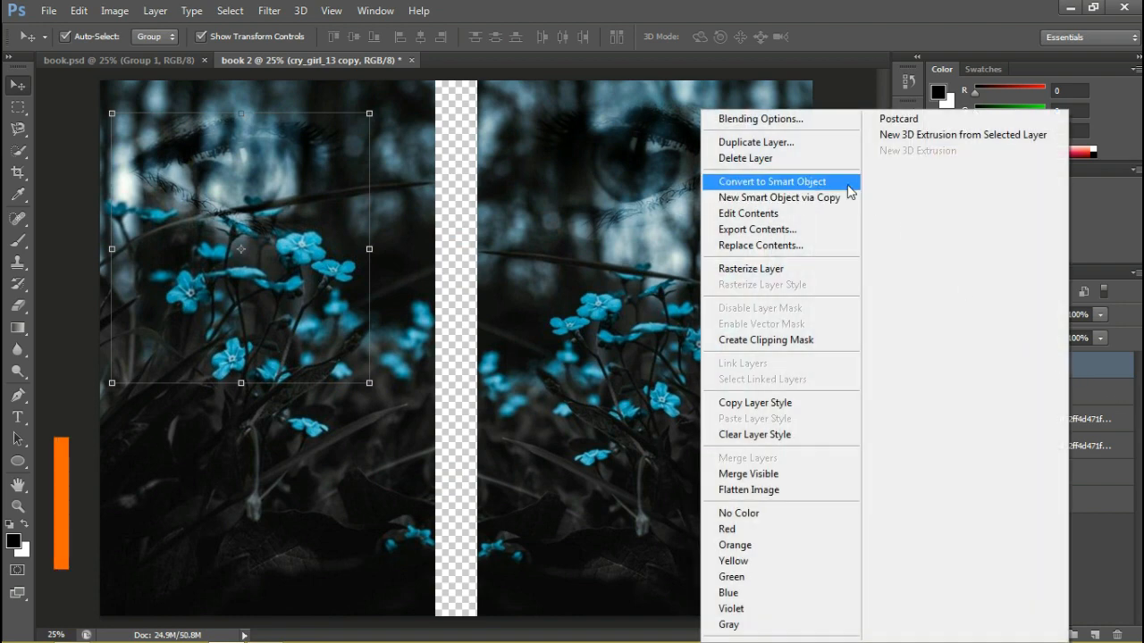
pyautogui.click(822, 152)
pyautogui.press('Return')
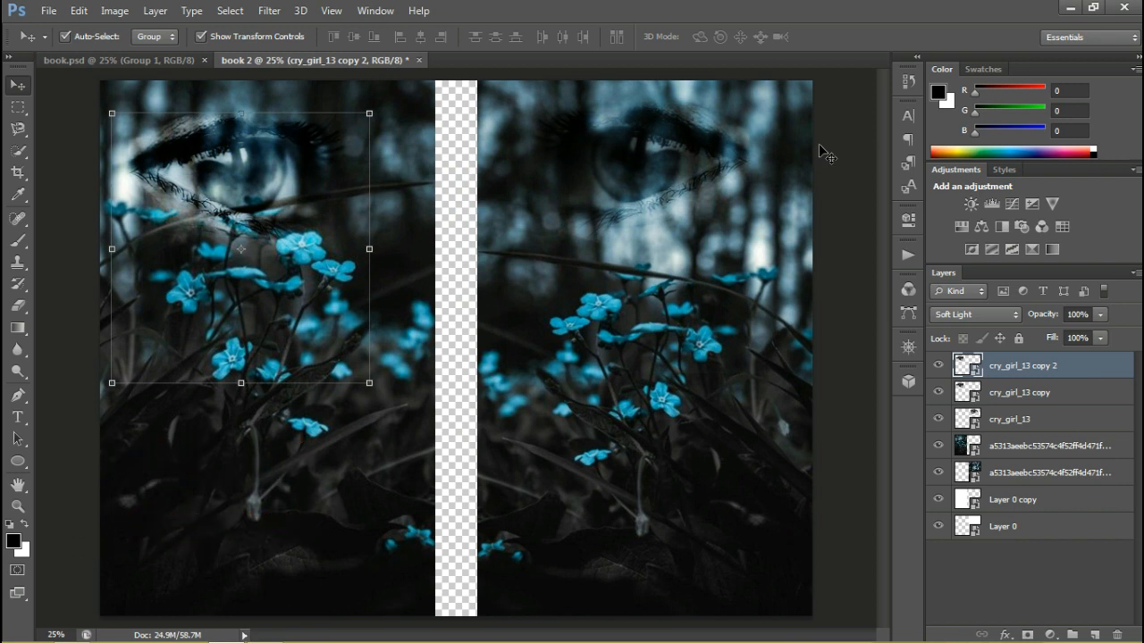
pyautogui.click(864, 323)
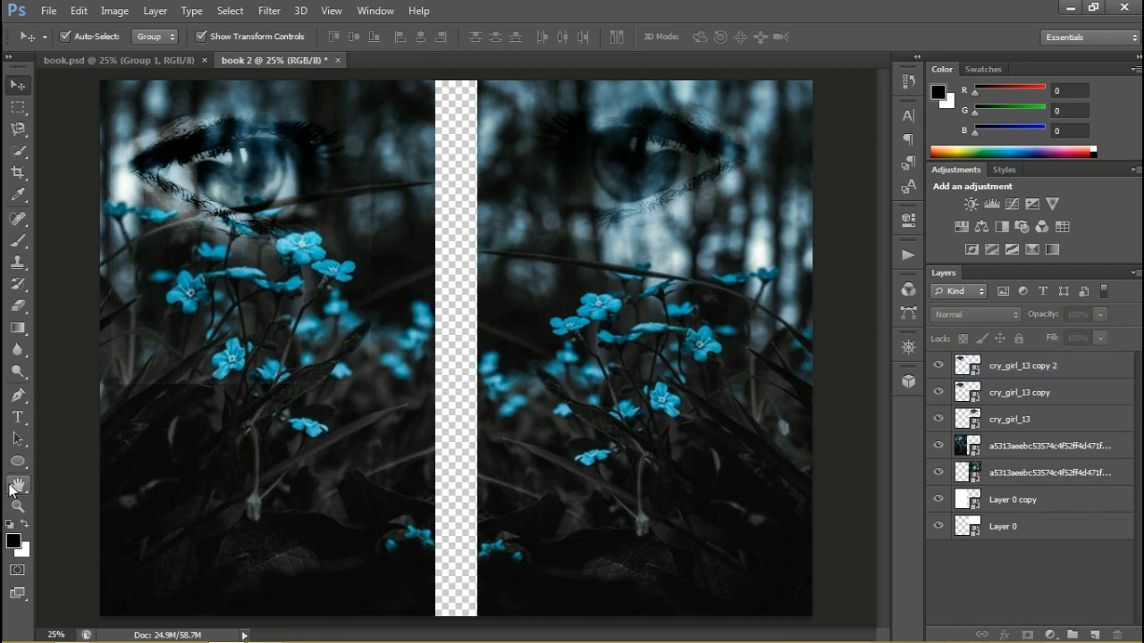
# Draw a black-filled rectangle about 1664 x 2652 px covering the whole right-hand panel
pyautogui.click(15, 464)
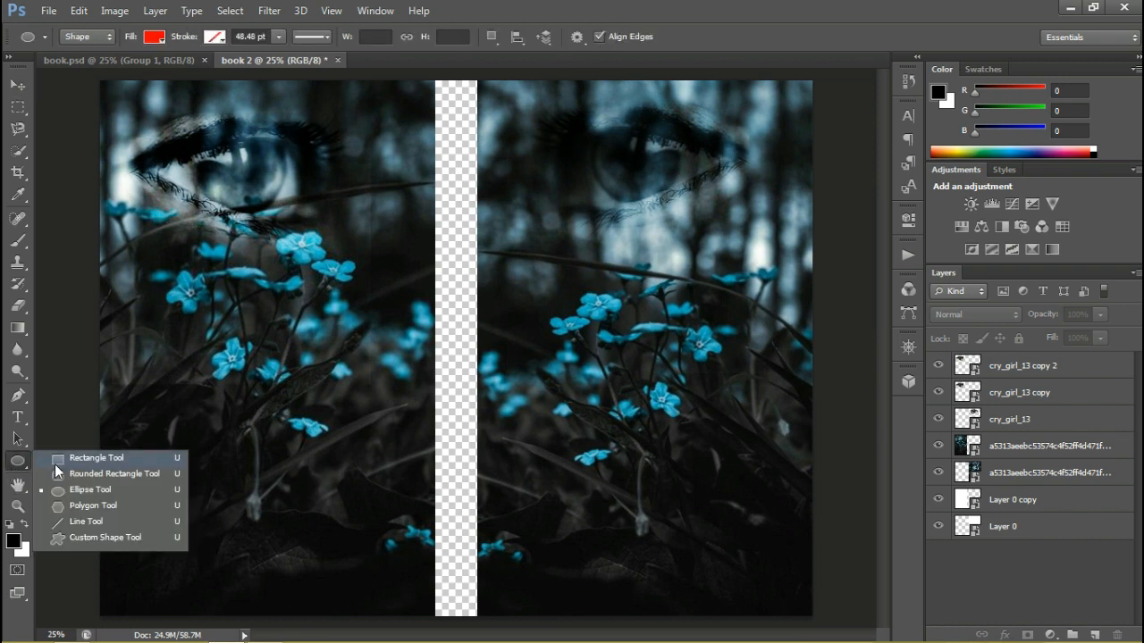
pyautogui.click(56, 459)
pyautogui.click(155, 37)
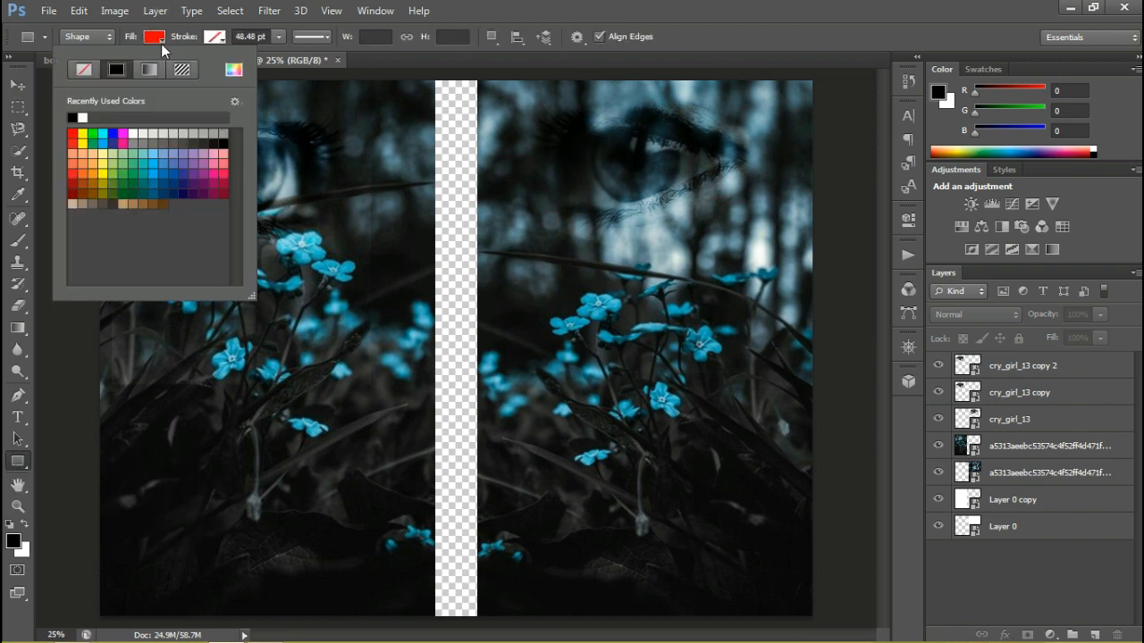
pyautogui.click(82, 117)
pyautogui.moveTo(477, 74); pyautogui.dragTo(826, 636)
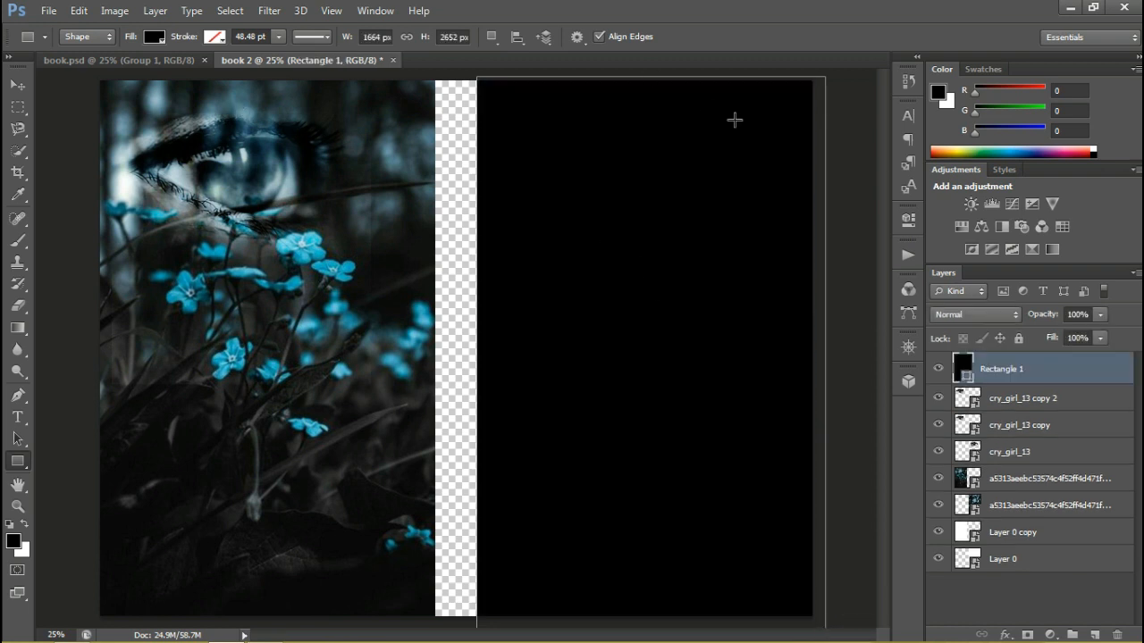
# Set the black rectangle's opacity to 40%
pyautogui.click(1101, 314)
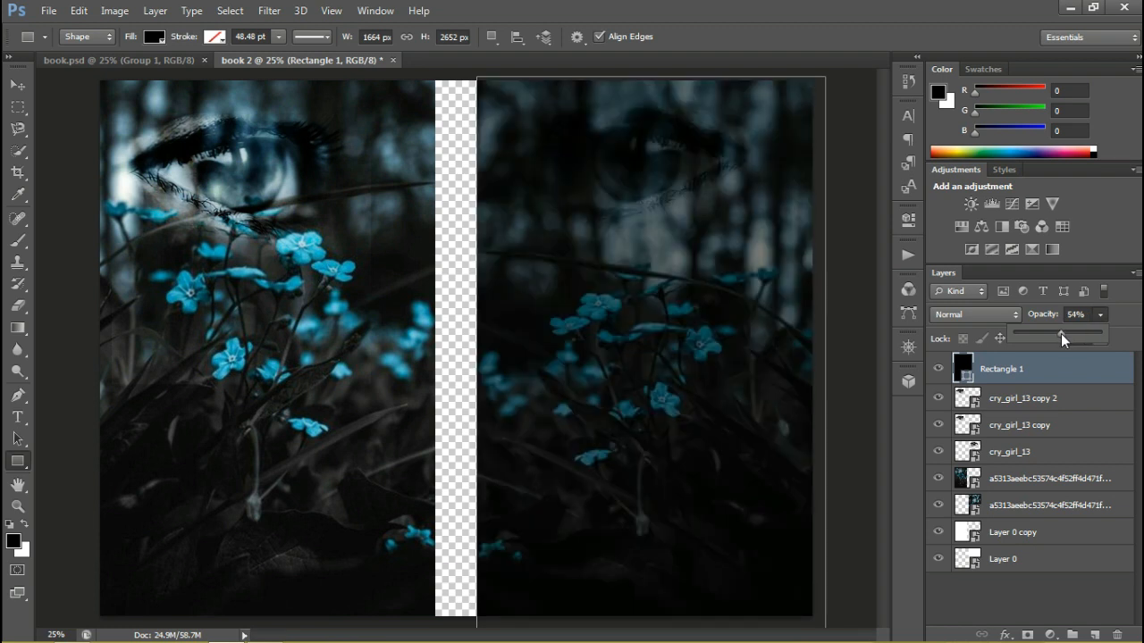
pyautogui.moveTo(1052, 334); pyautogui.dragTo(1055, 333)
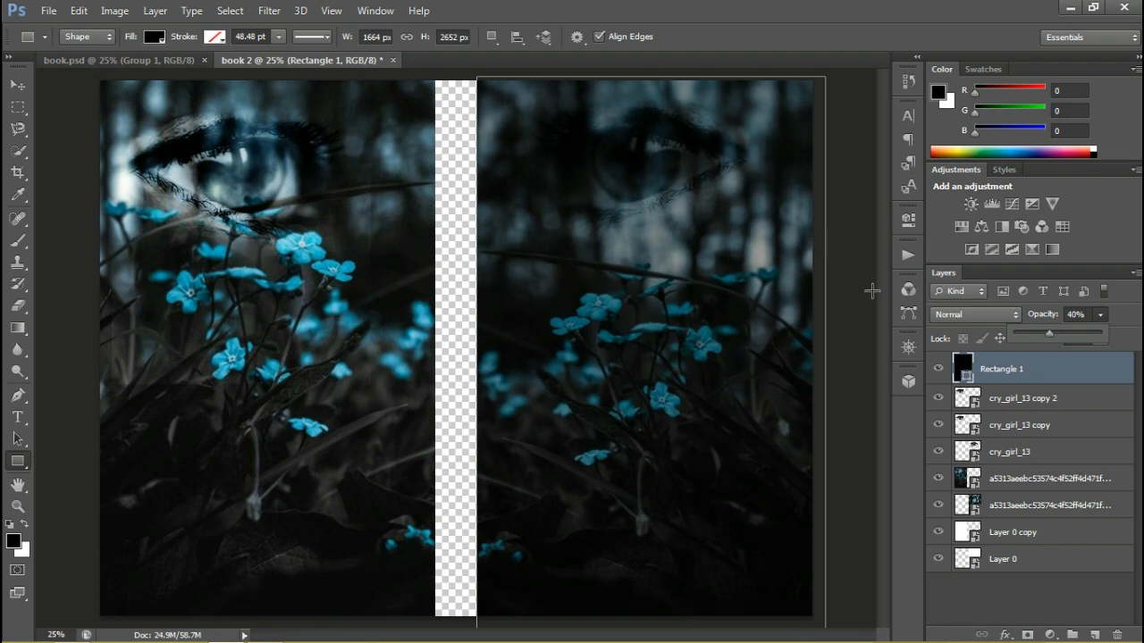
pyautogui.click(1058, 368)
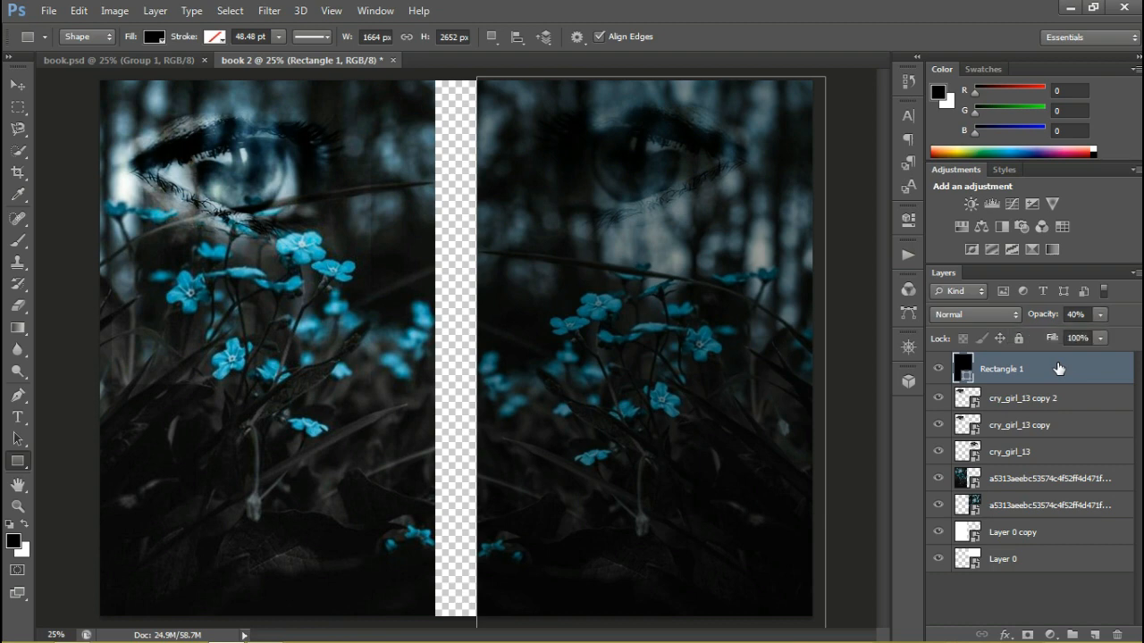
# Duplicate the black rectangle overlay and move the copy over the left-hand panel
pyautogui.rightClick(1057, 365)
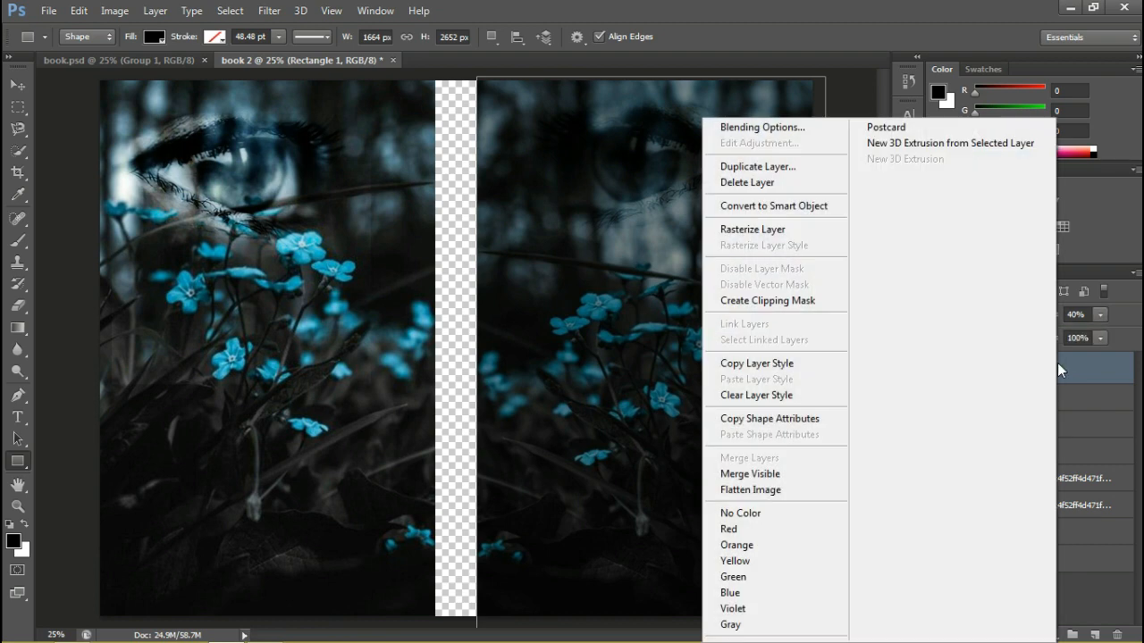
pyautogui.click(774, 165)
pyautogui.press('Return')
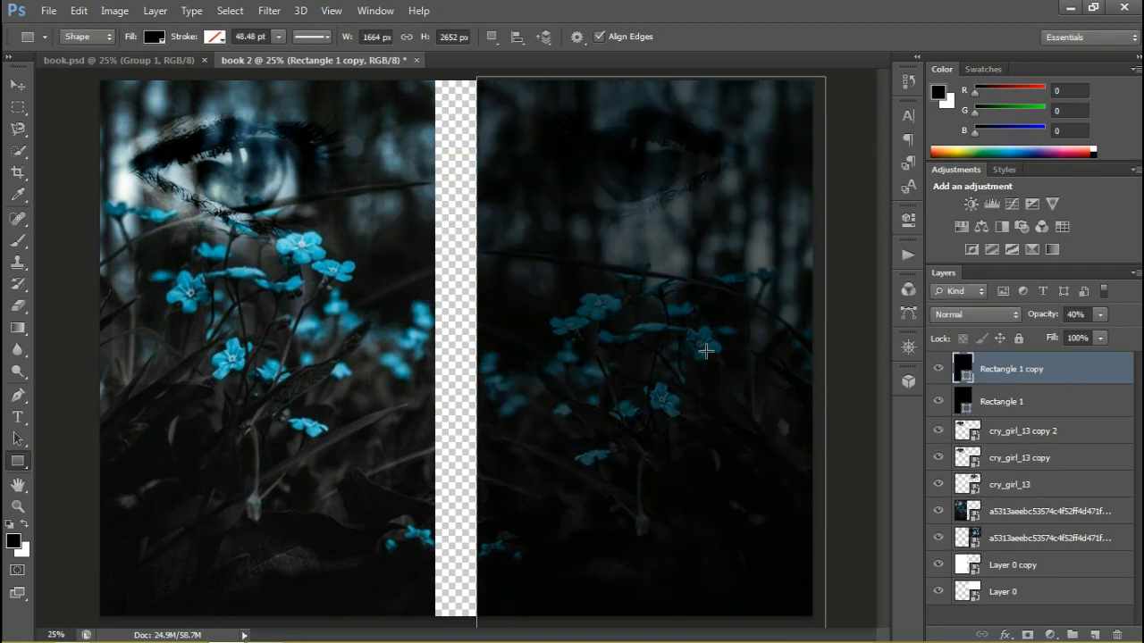
pyautogui.click(17, 86)
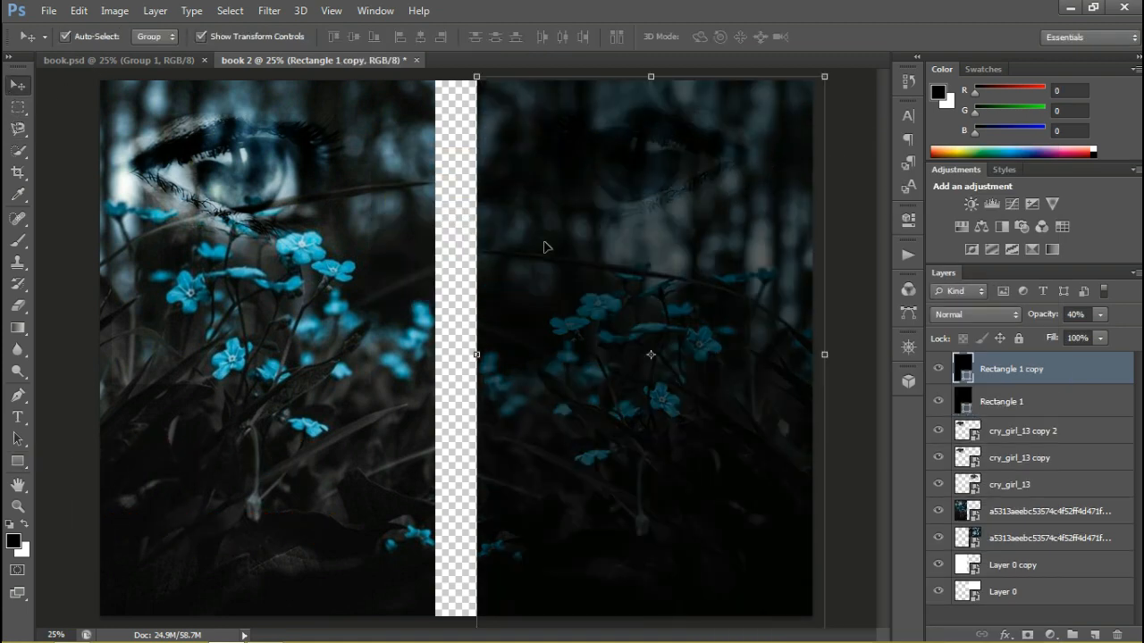
pyautogui.moveTo(547, 247); pyautogui.dragTo(151, 247)
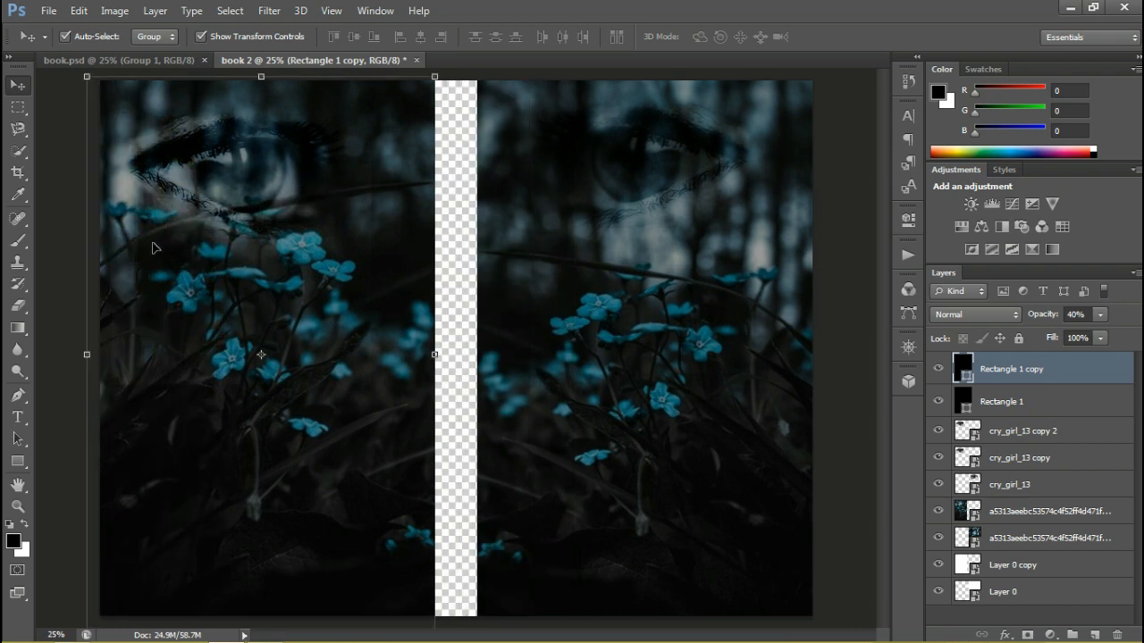
# Set the left-hand rectangle copy's opacity to 56% and its fill to 84%
pyautogui.click(1099, 315)
pyautogui.moveTo(1098, 330); pyautogui.dragTo(1075, 356)
pyautogui.click(1099, 336)
pyautogui.click(858, 378)
# Set the right-hand black rectangle's fill to 83%
pyautogui.click(730, 374)
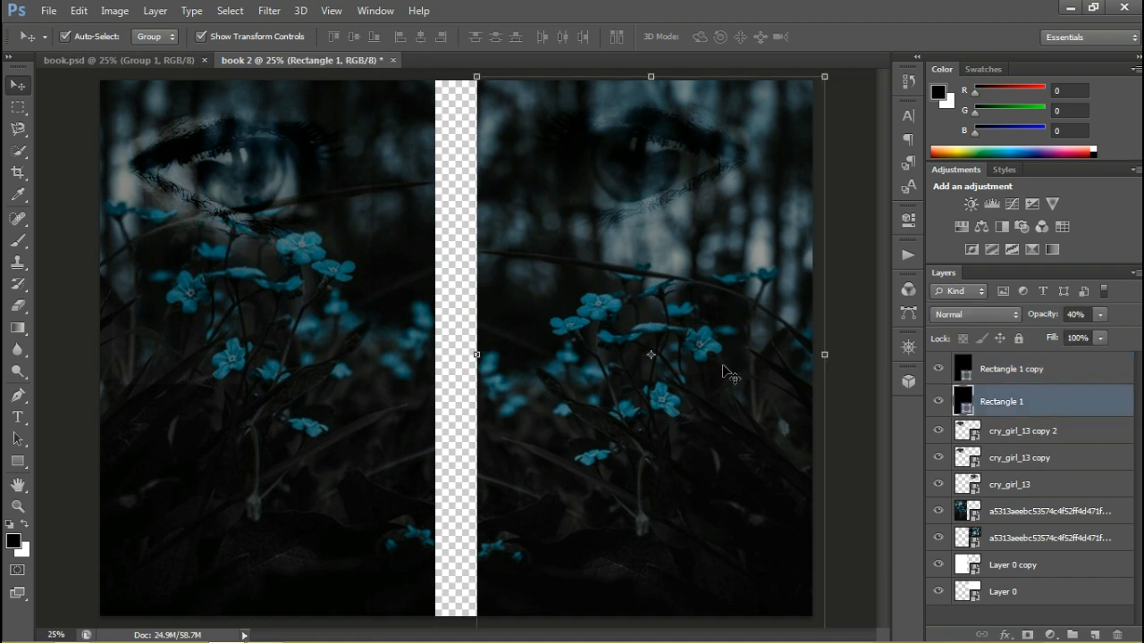
pyautogui.click(1100, 338)
pyautogui.moveTo(1089, 355); pyautogui.dragTo(1085, 353)
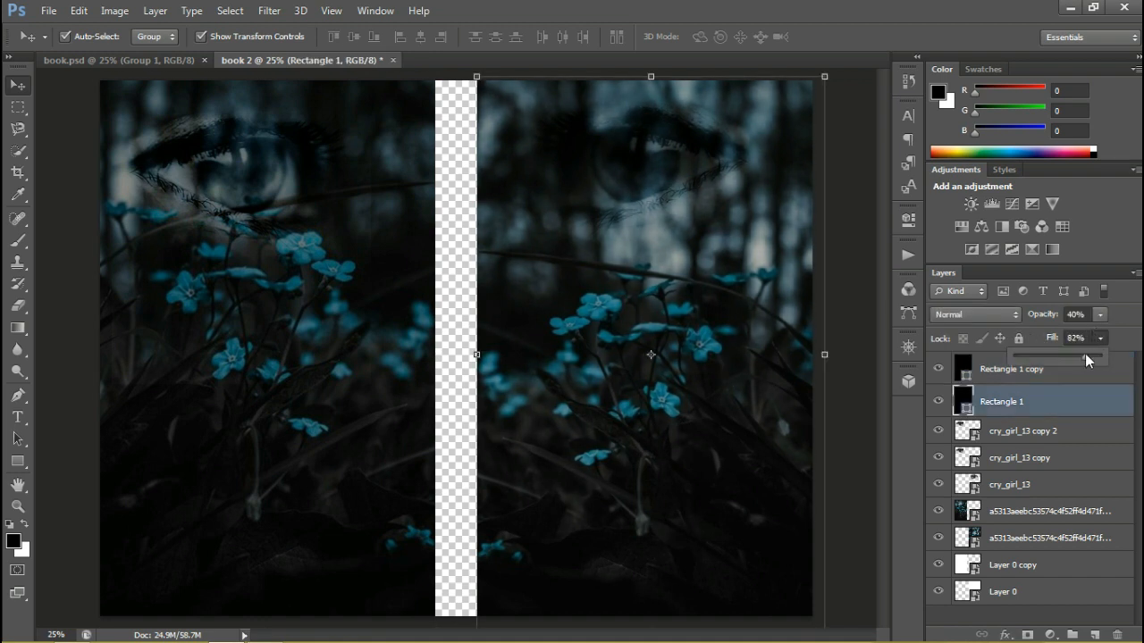
pyautogui.click(858, 325)
pyautogui.click(298, 388)
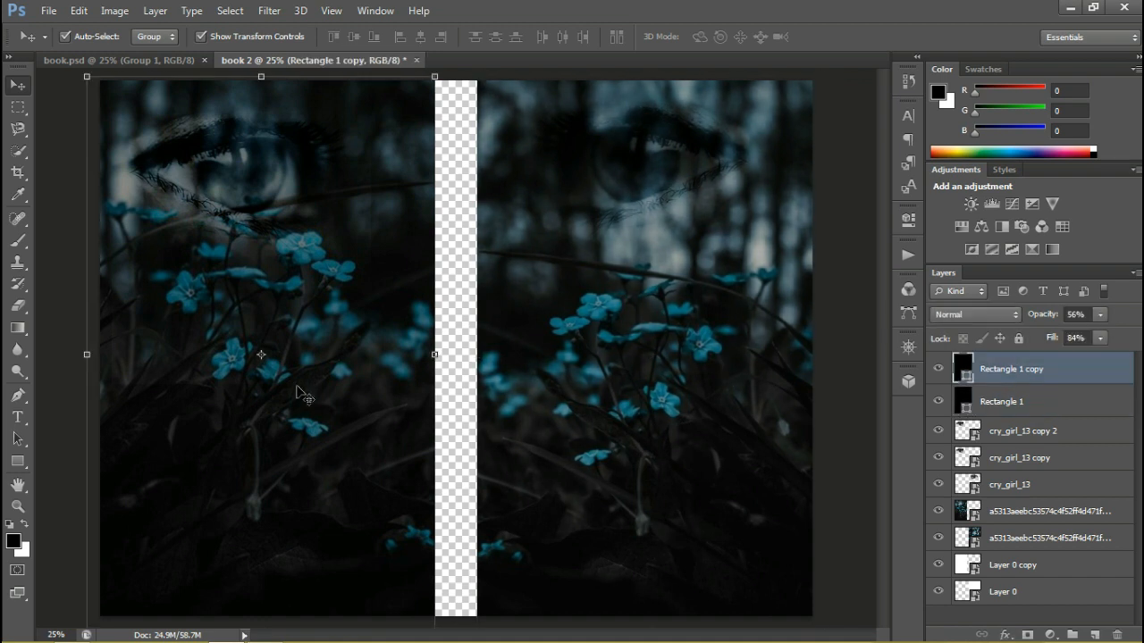
pyautogui.click(818, 481)
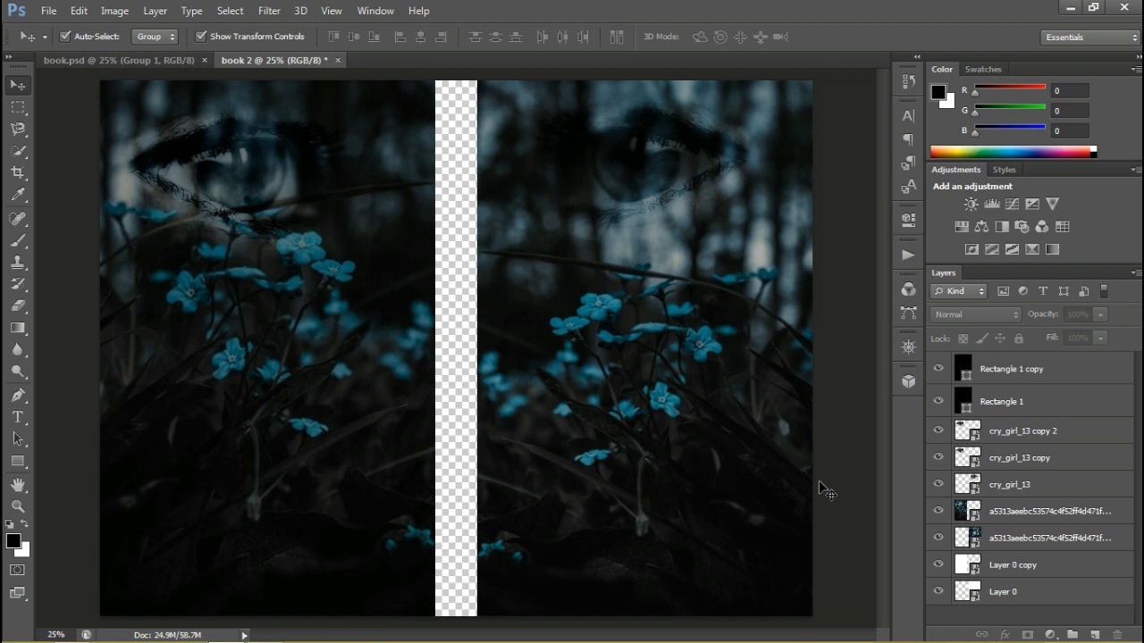
pyautogui.click(1043, 372)
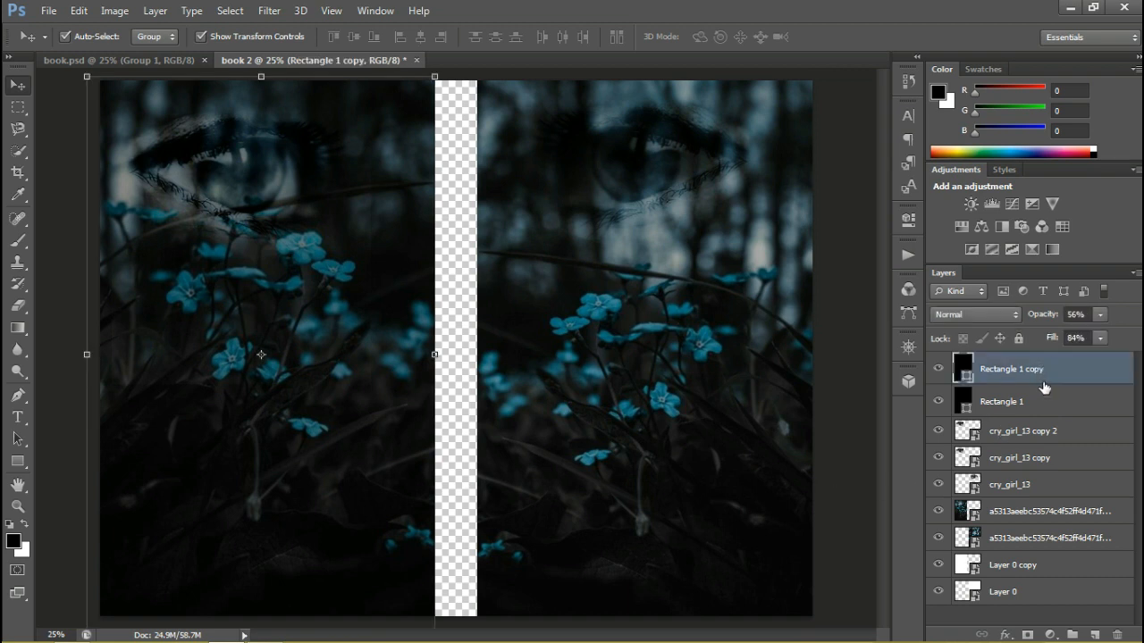
pyautogui.click(1051, 402)
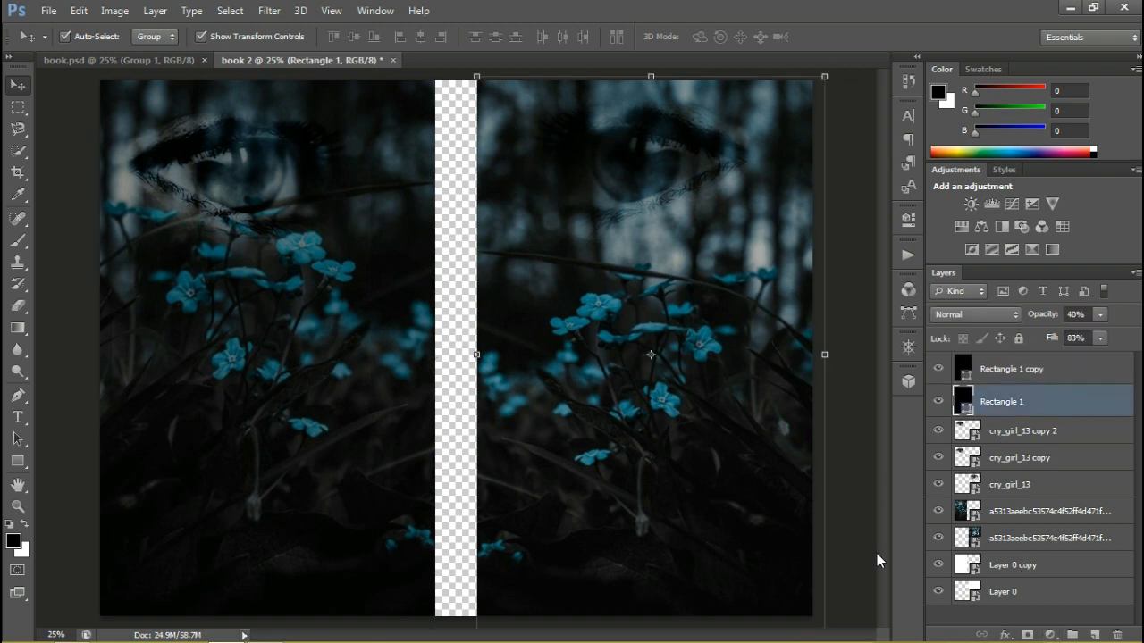
# Add a black (000000) solid color fill layer and move it beneath all other layers so it fills the spine
pyautogui.click(446, 462)
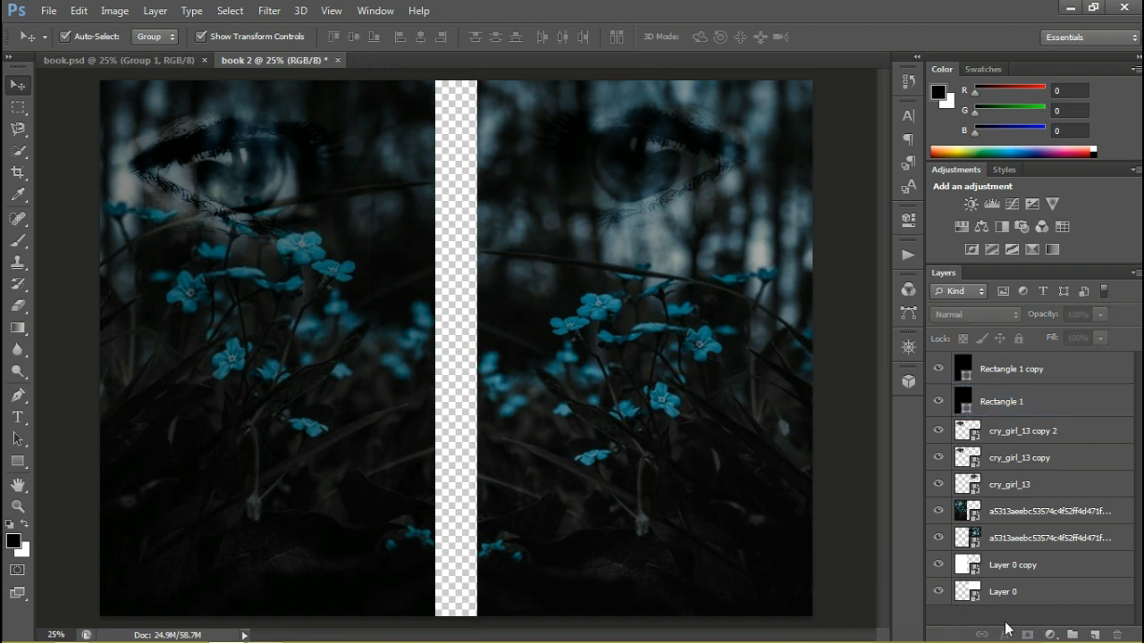
pyautogui.click(1050, 634)
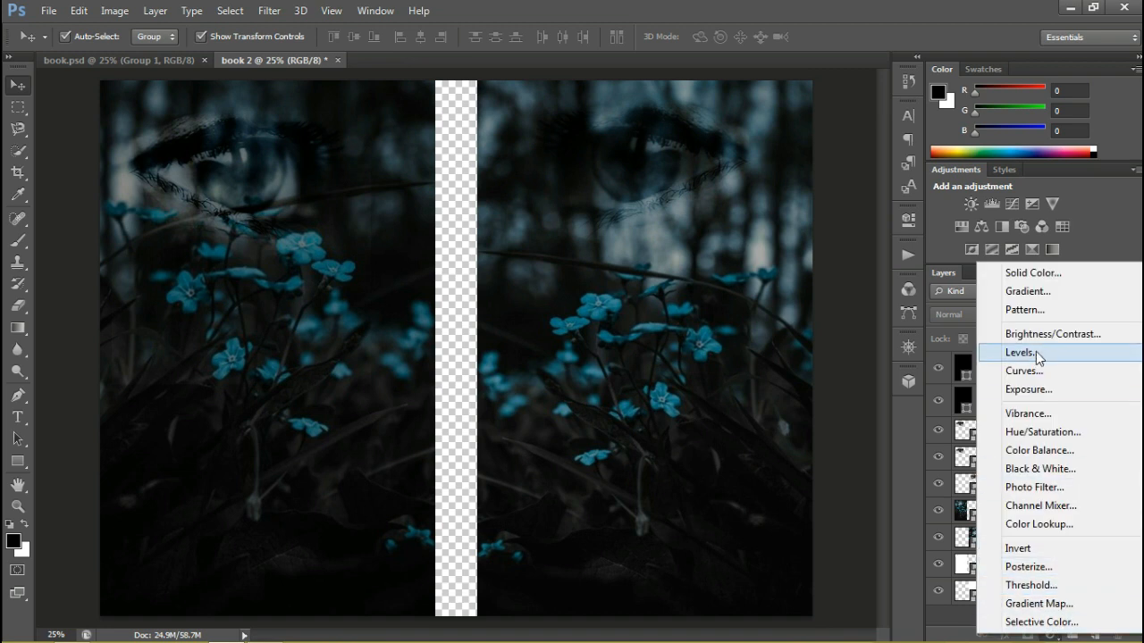
pyautogui.click(1036, 277)
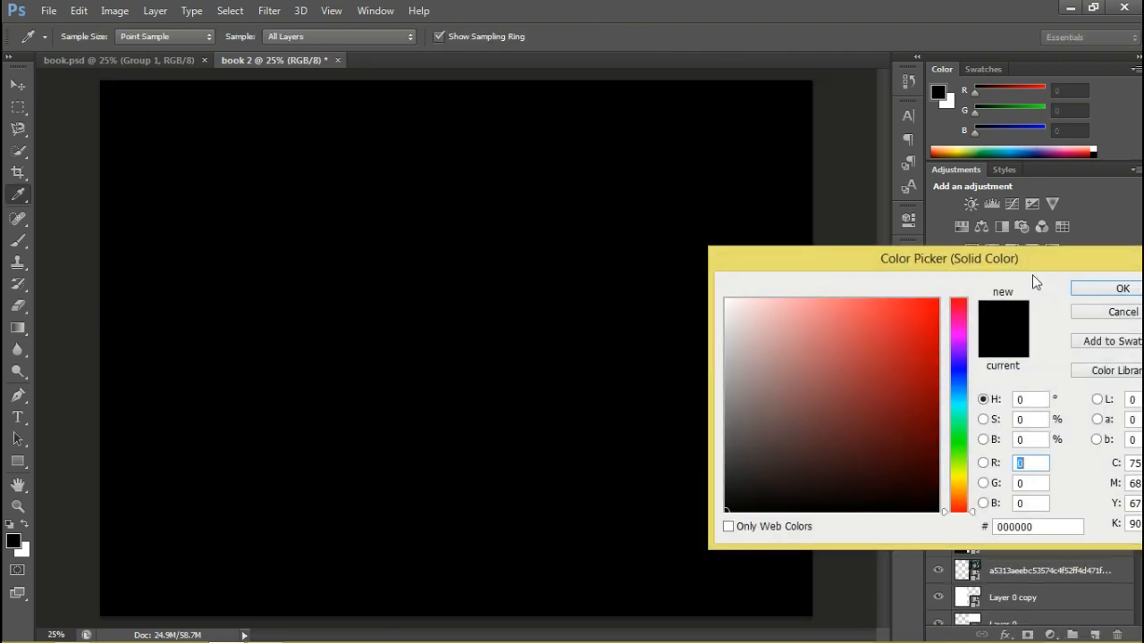
pyautogui.click(1097, 291)
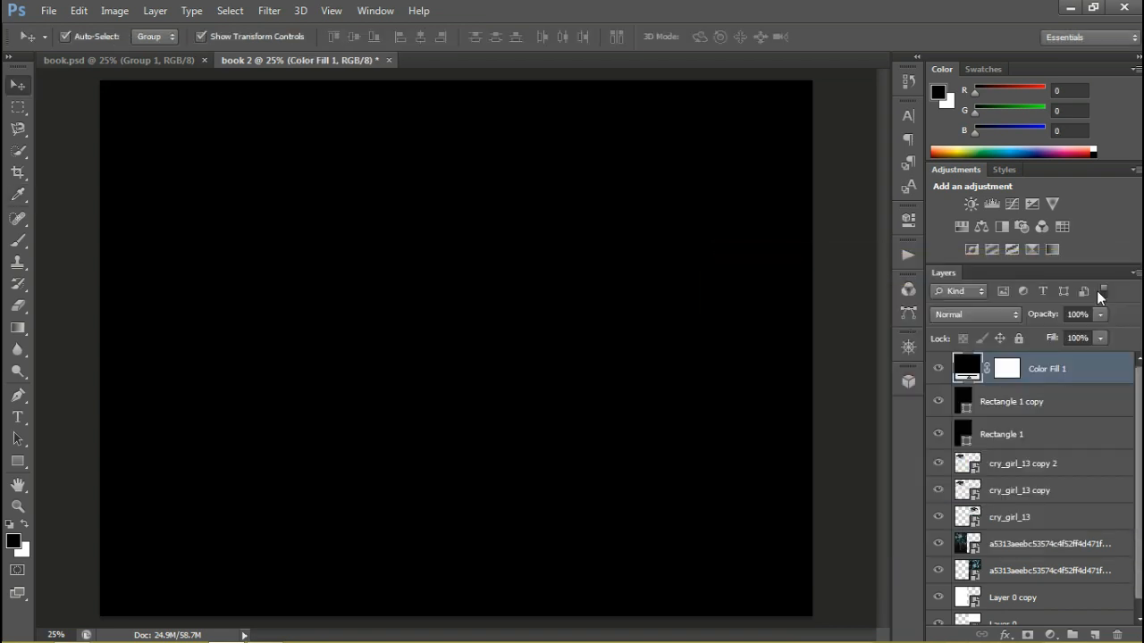
pyautogui.moveTo(1066, 376); pyautogui.dragTo(1063, 621)
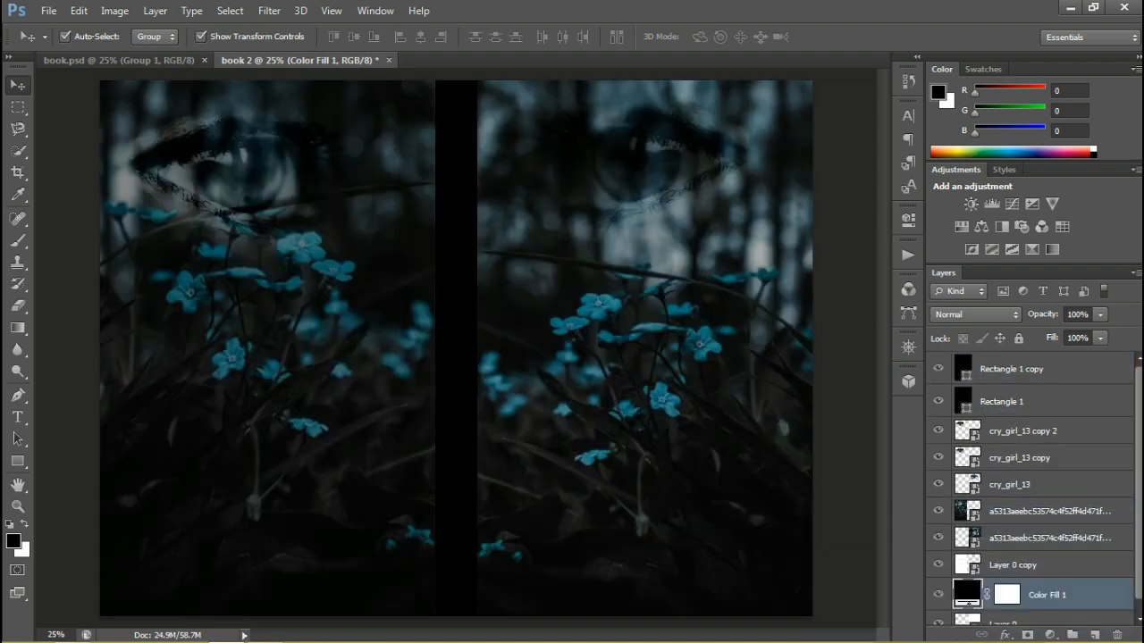
pyautogui.scroll(-1, 1062, 589)
pyautogui.moveTo(1112, 599); pyautogui.dragTo(1062, 618)
# Toggle the color fill layer's visibility to compare the spine with and without it, leaving it shown
pyautogui.click(938, 611)
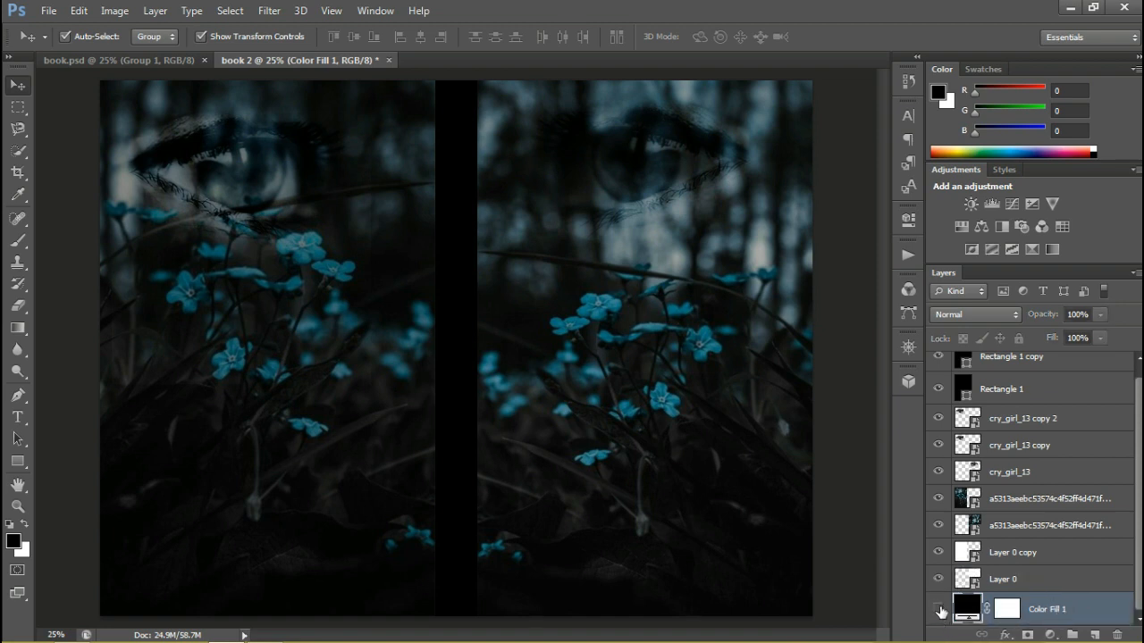
pyautogui.click(939, 611)
pyautogui.click(938, 611)
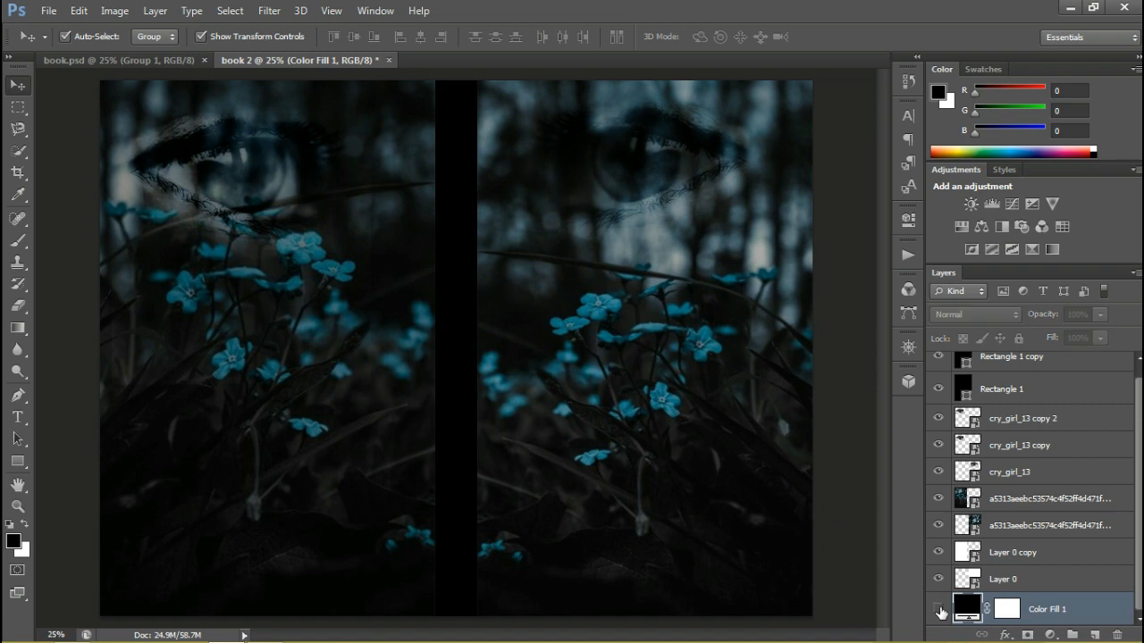
pyautogui.click(938, 611)
pyautogui.click(938, 612)
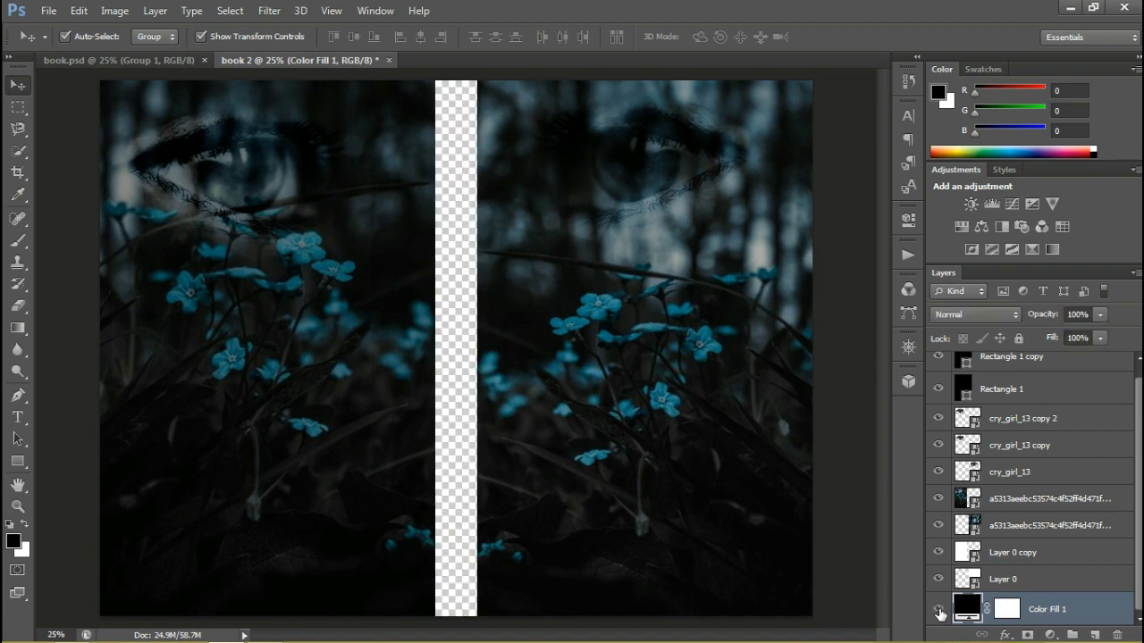
pyautogui.click(938, 611)
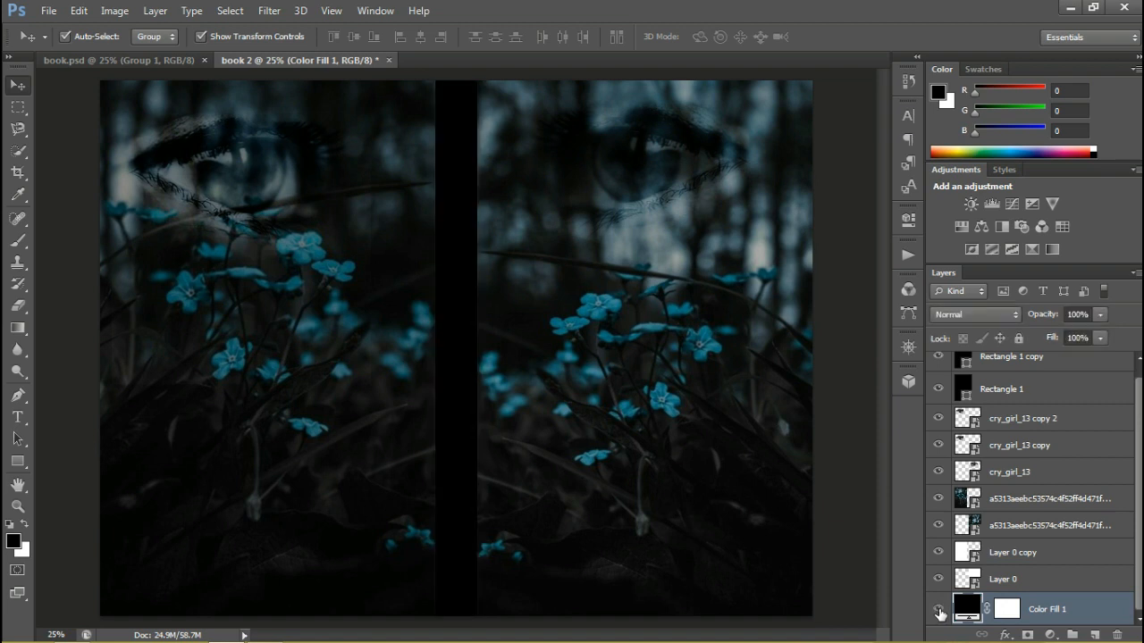
# Add a gradient overlay to the color fill layer, with its white stop recolored to teal 14727e sampled from a blue flower
pyautogui.doubleClick(1072, 615)
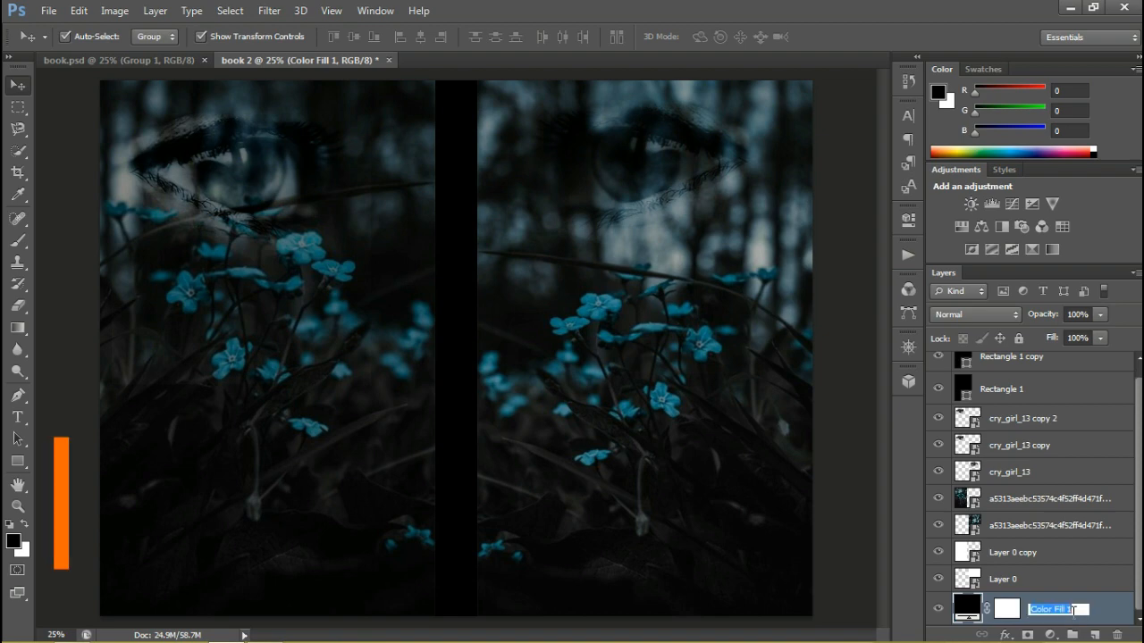
pyautogui.press('Return')
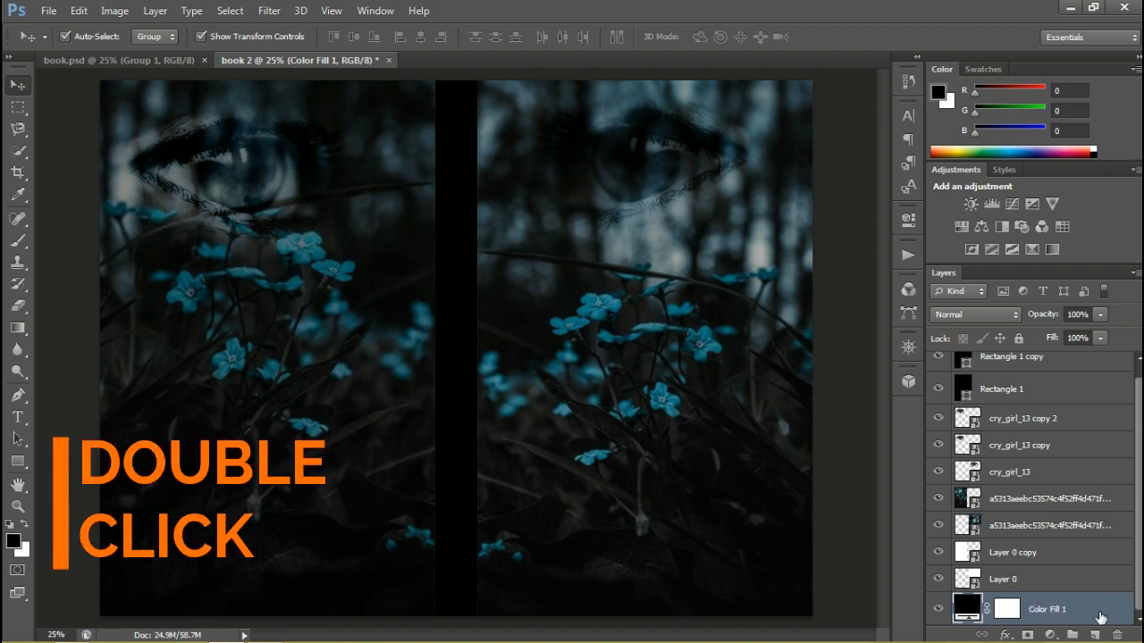
pyautogui.doubleClick(1099, 619)
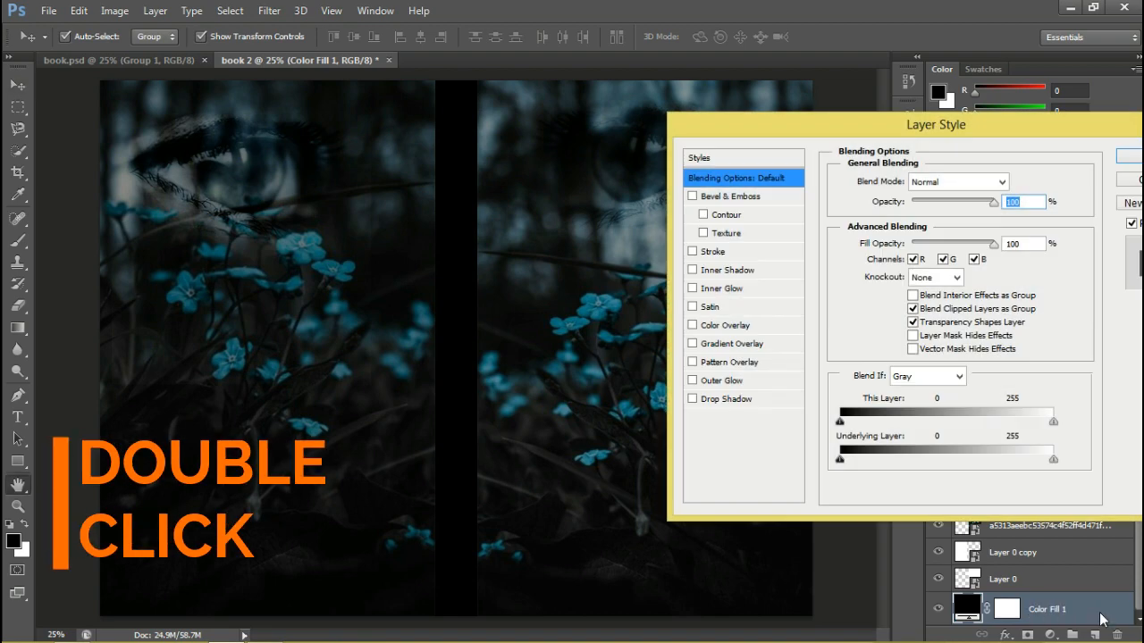
pyautogui.click(726, 344)
pyautogui.click(918, 221)
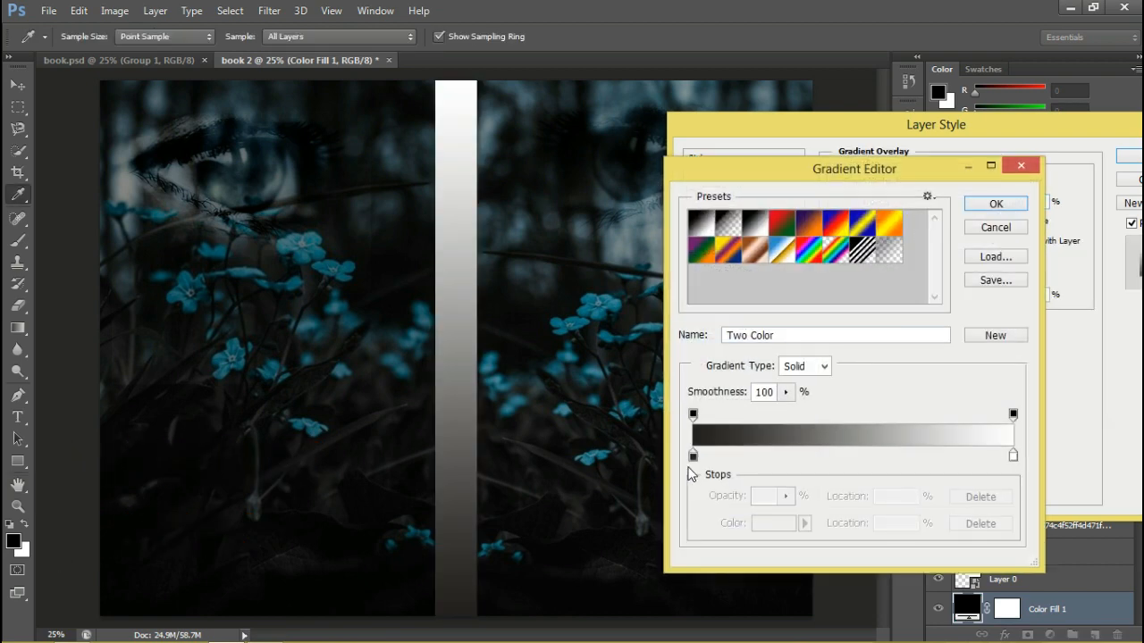
pyautogui.click(1013, 456)
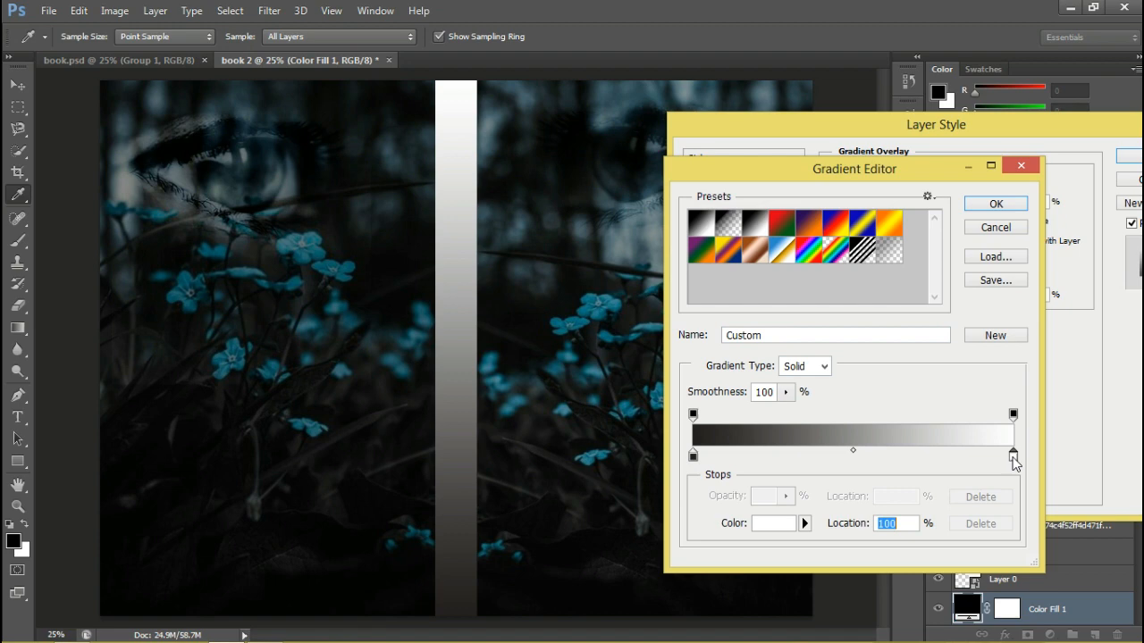
pyautogui.click(773, 523)
pyautogui.click(582, 320)
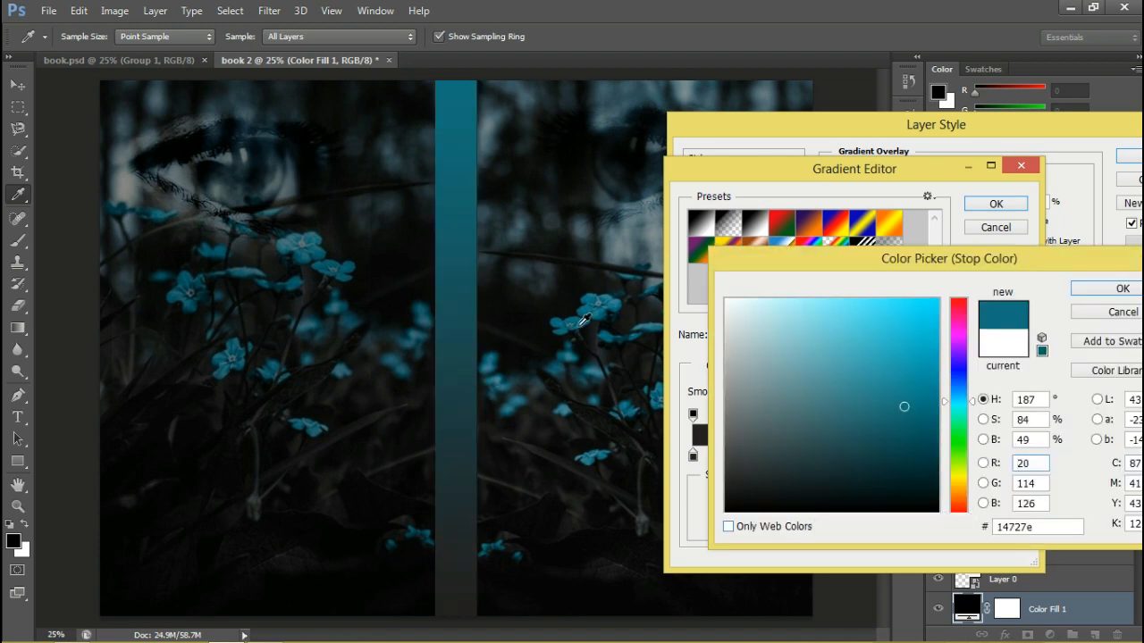
pyautogui.click(1092, 295)
# Recolor the gradient's dark stop to near-black 040404 sampled from the dark grass, and accept the gradient
pyautogui.click(693, 457)
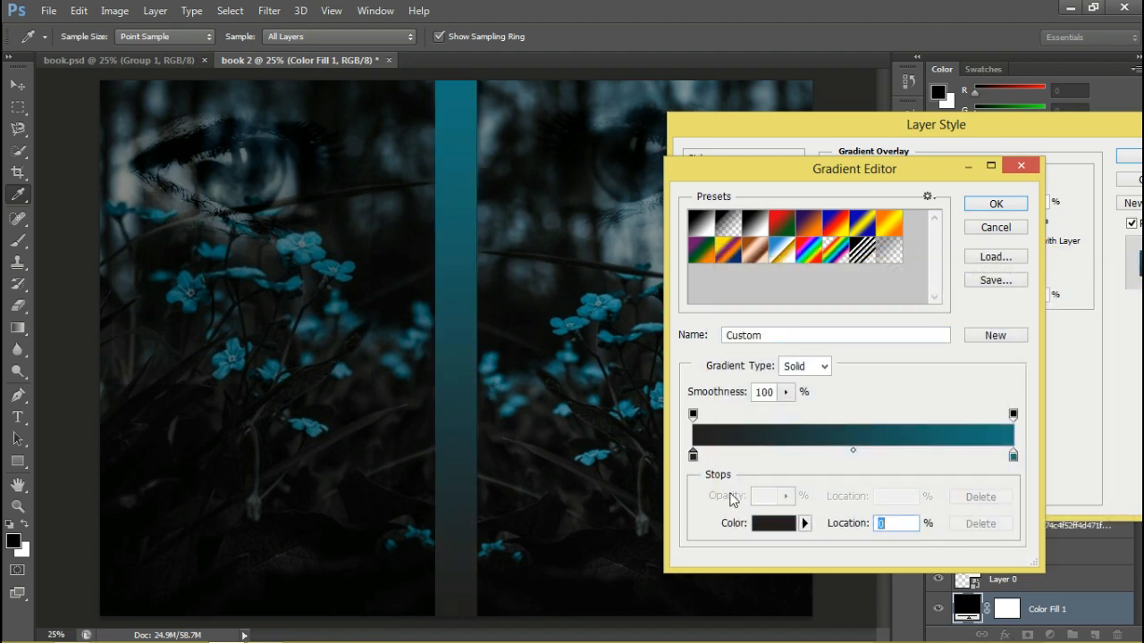
pyautogui.click(757, 525)
pyautogui.click(401, 579)
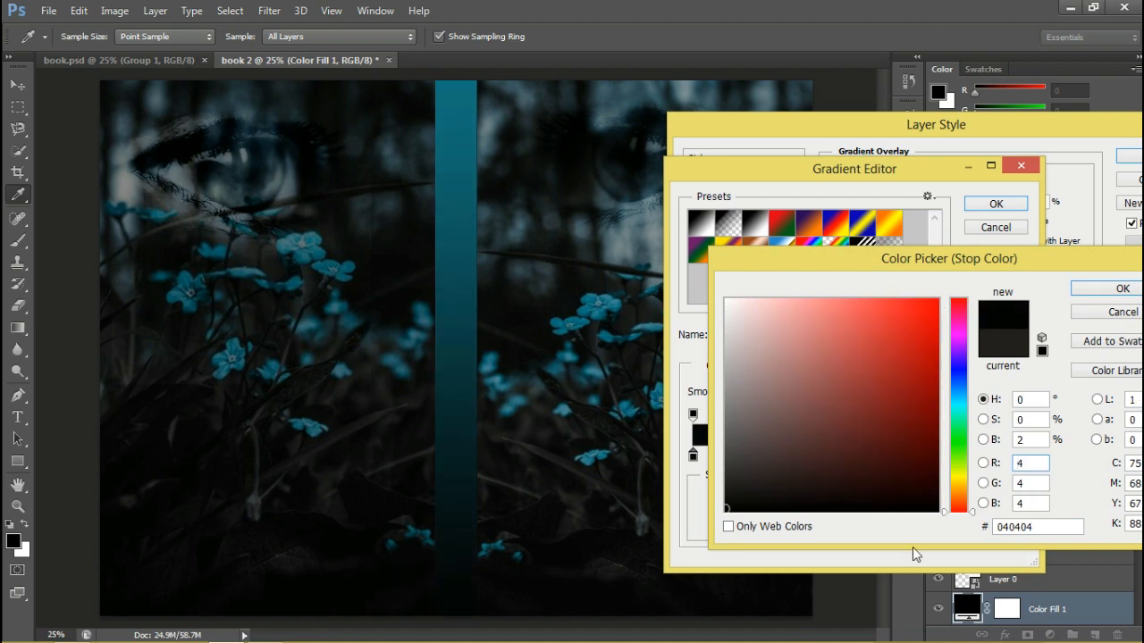
pyautogui.click(1121, 290)
pyautogui.click(1015, 207)
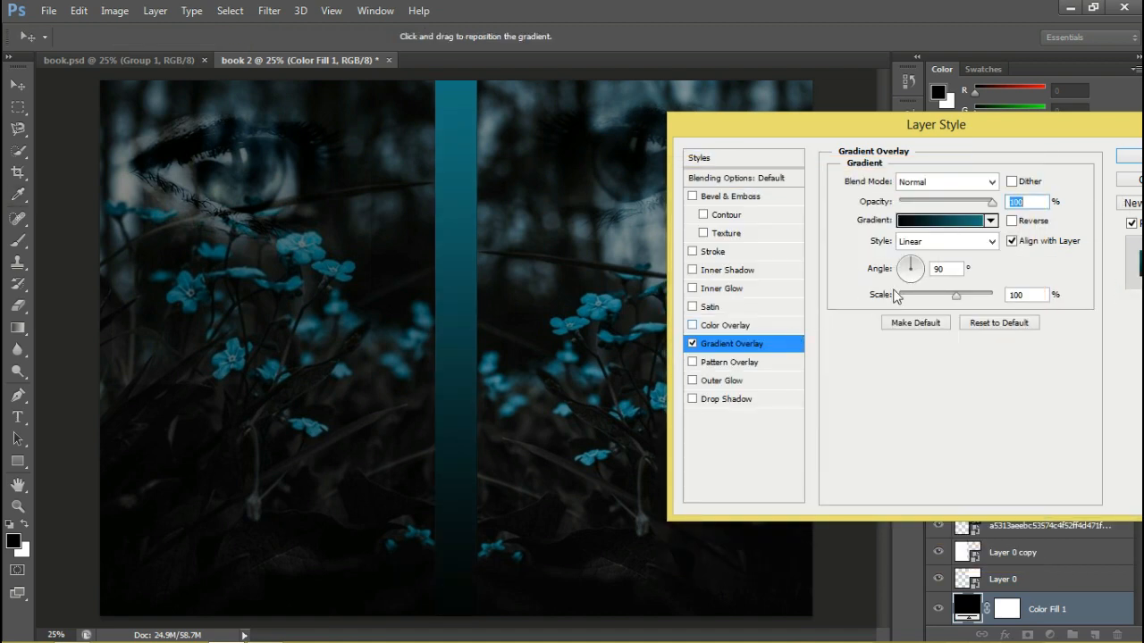
# Move the gradient's near-black stop to about 30% and apply the layer style to the spine
pyautogui.click(934, 222)
pyautogui.moveTo(694, 456); pyautogui.dragTo(792, 457)
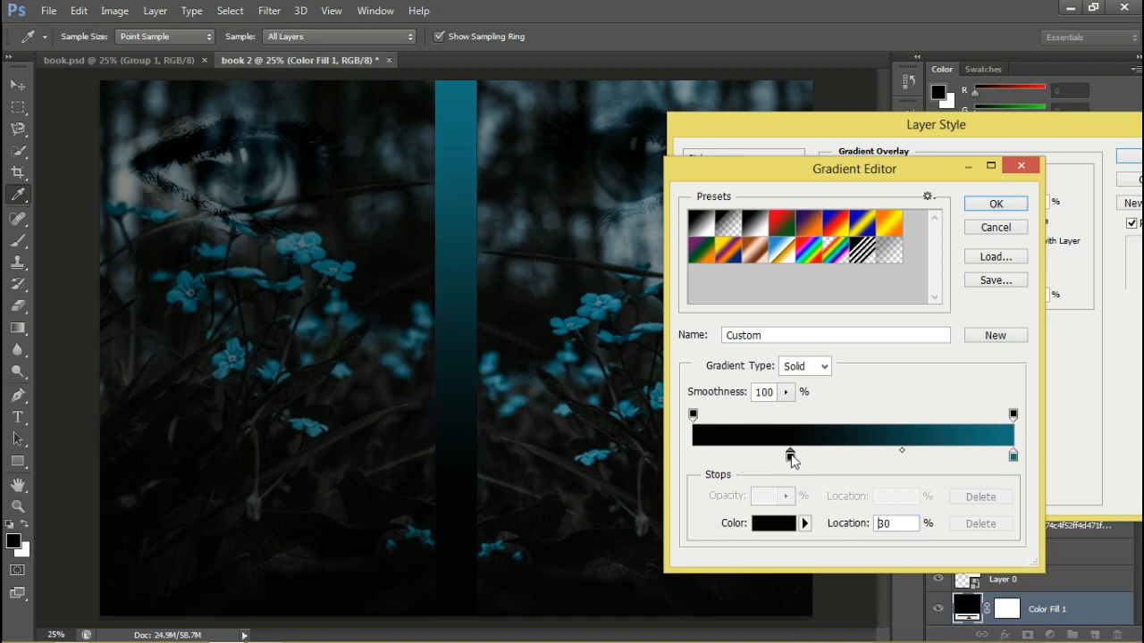
pyautogui.click(999, 208)
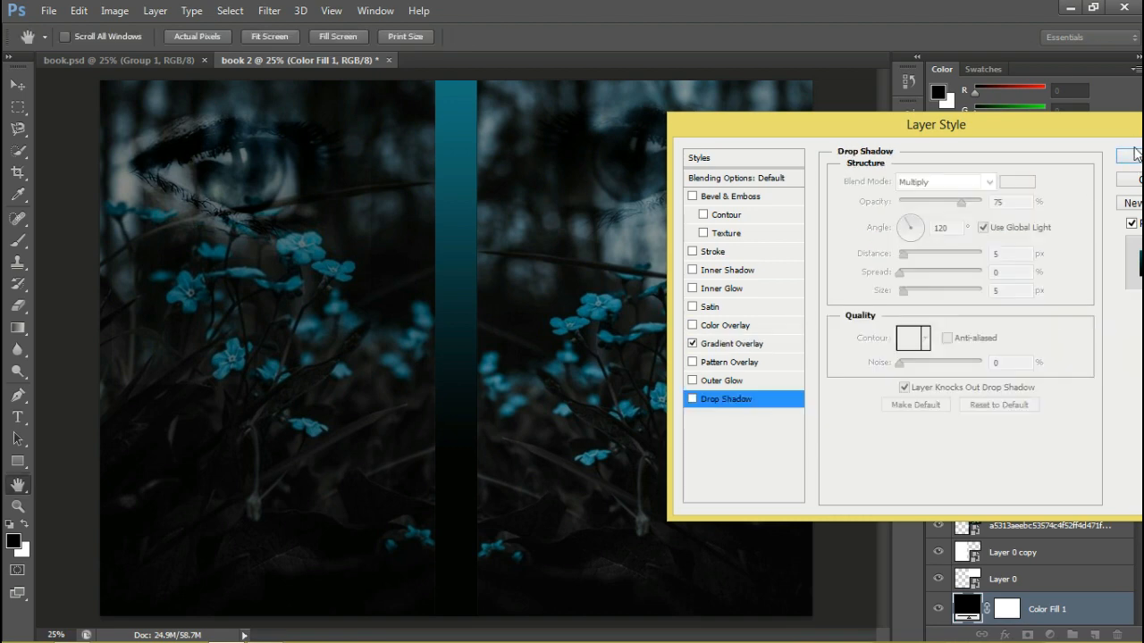
pyautogui.click(1130, 157)
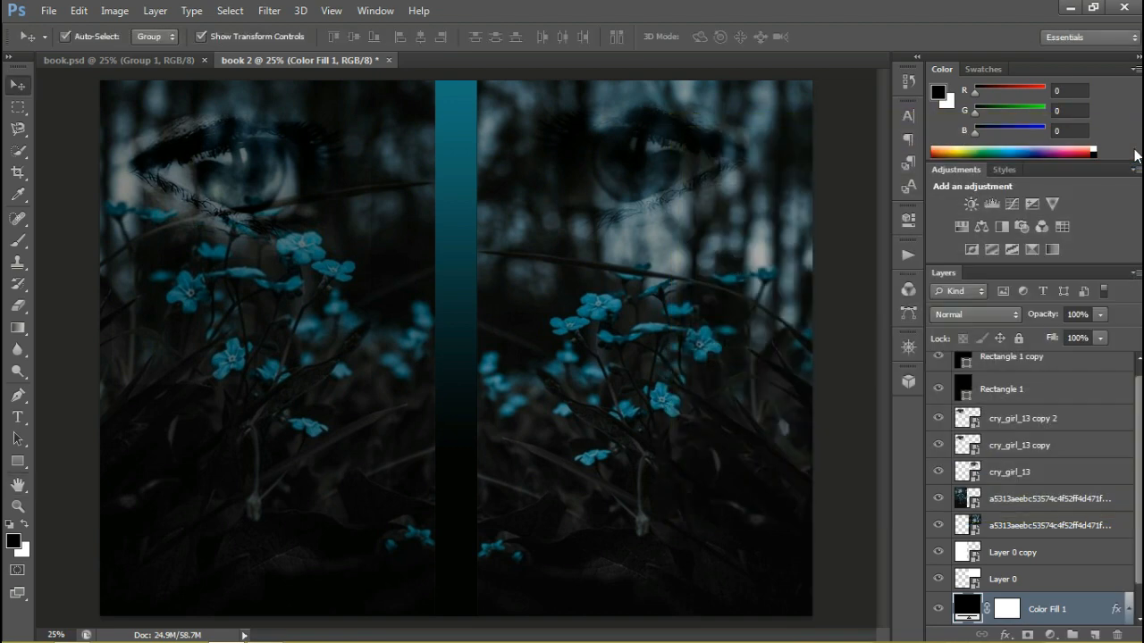
# Group all layers from Layer 0 up to Rectangle 1 copy, leaving the color fill layer outside the group
pyautogui.click(1015, 579)
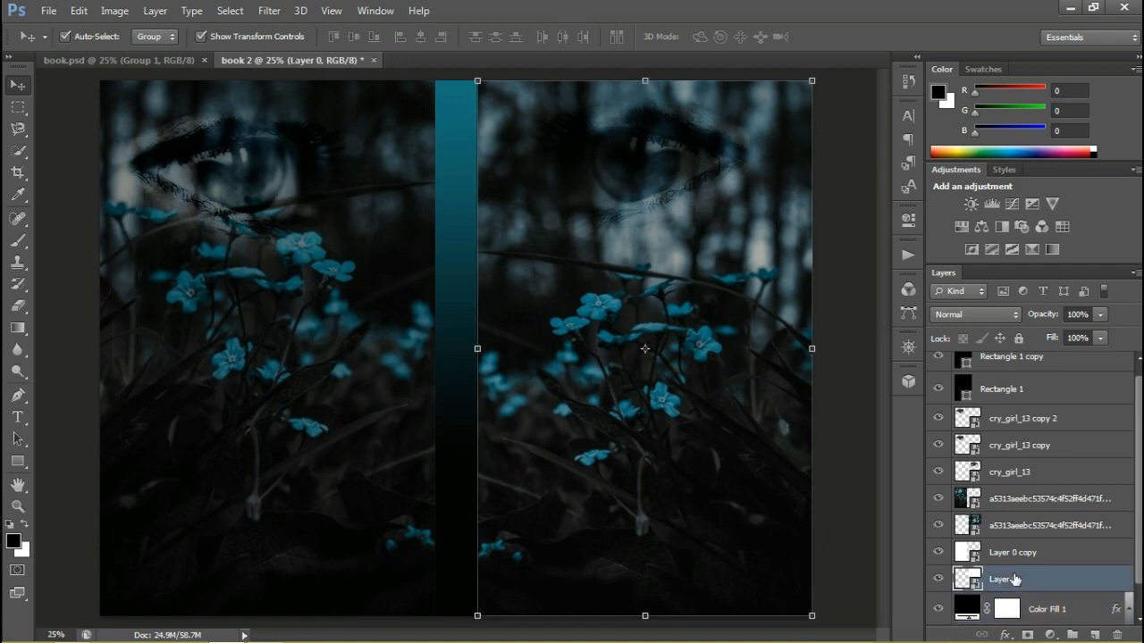
pyautogui.keyDown('shift'); pyautogui.click(1016, 561); pyautogui.keyUp('shift')
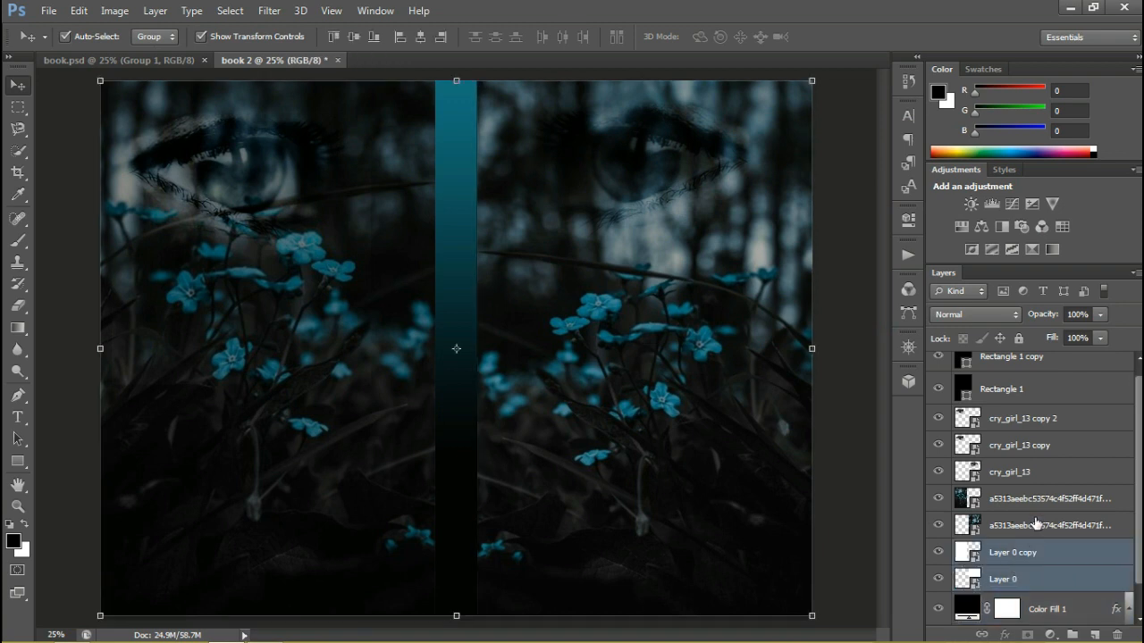
pyautogui.keyDown('shift'); pyautogui.click(1036, 522); pyautogui.keyUp('shift')
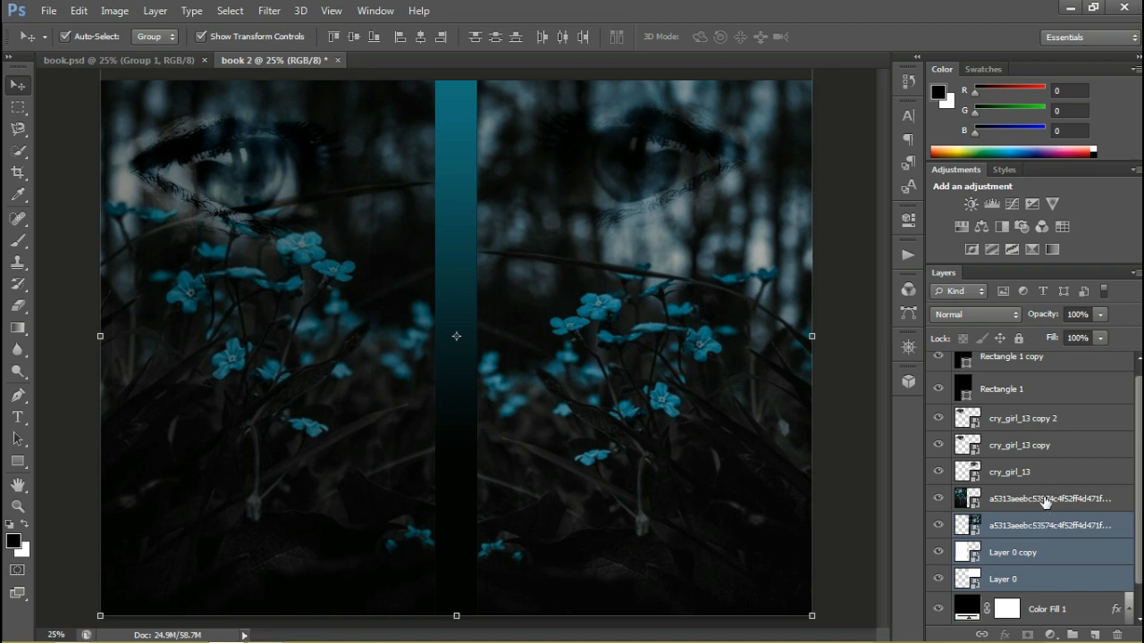
pyautogui.keyDown('shift'); pyautogui.click(1046, 498); pyautogui.keyUp('shift')
pyautogui.keyDown('shift'); pyautogui.click(1041, 472); pyautogui.keyUp('shift')
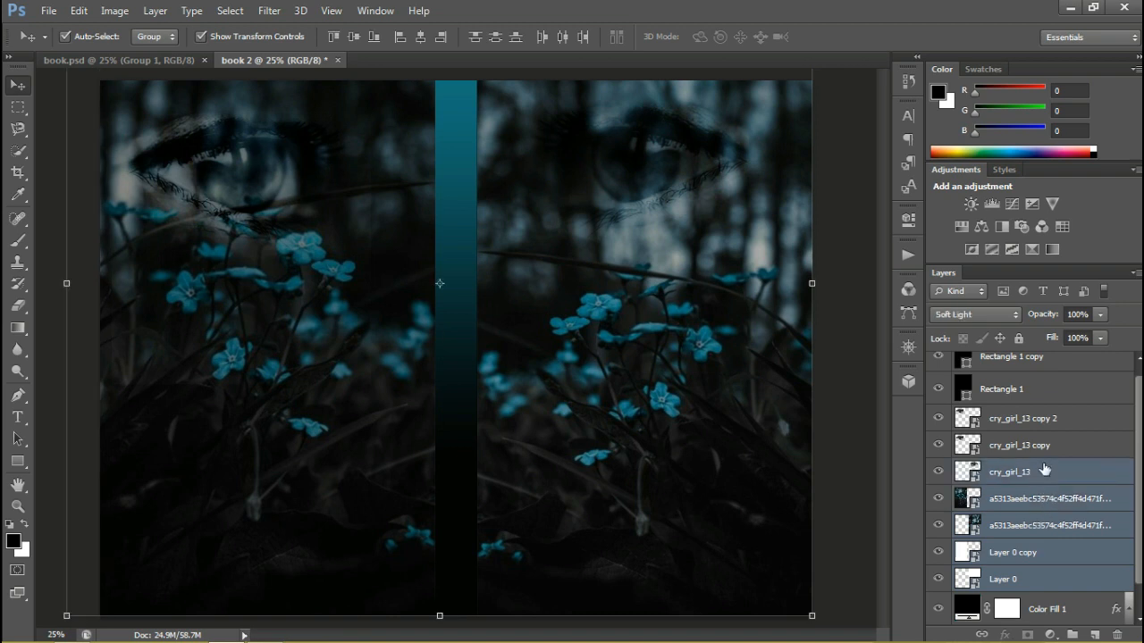
pyautogui.keyDown('shift'); pyautogui.click(1055, 446); pyautogui.keyUp('shift')
pyautogui.keyDown('shift'); pyautogui.click(1060, 425); pyautogui.keyUp('shift')
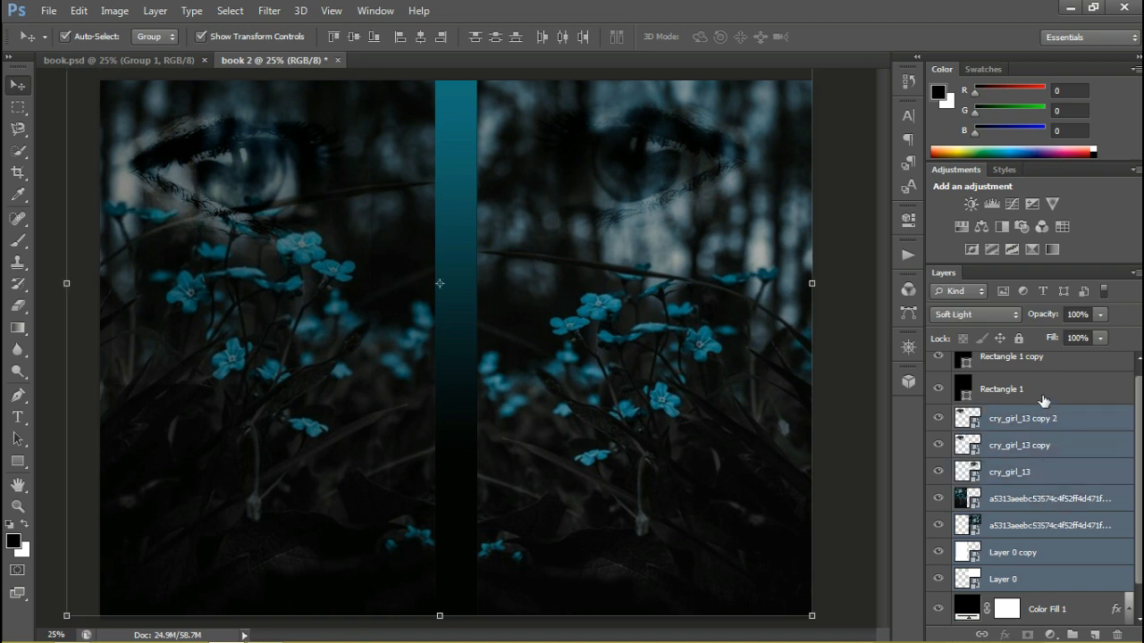
pyautogui.keyDown('shift'); pyautogui.click(1039, 394); pyautogui.keyUp('shift')
pyautogui.keyDown('shift'); pyautogui.click(1033, 366); pyautogui.keyUp('shift')
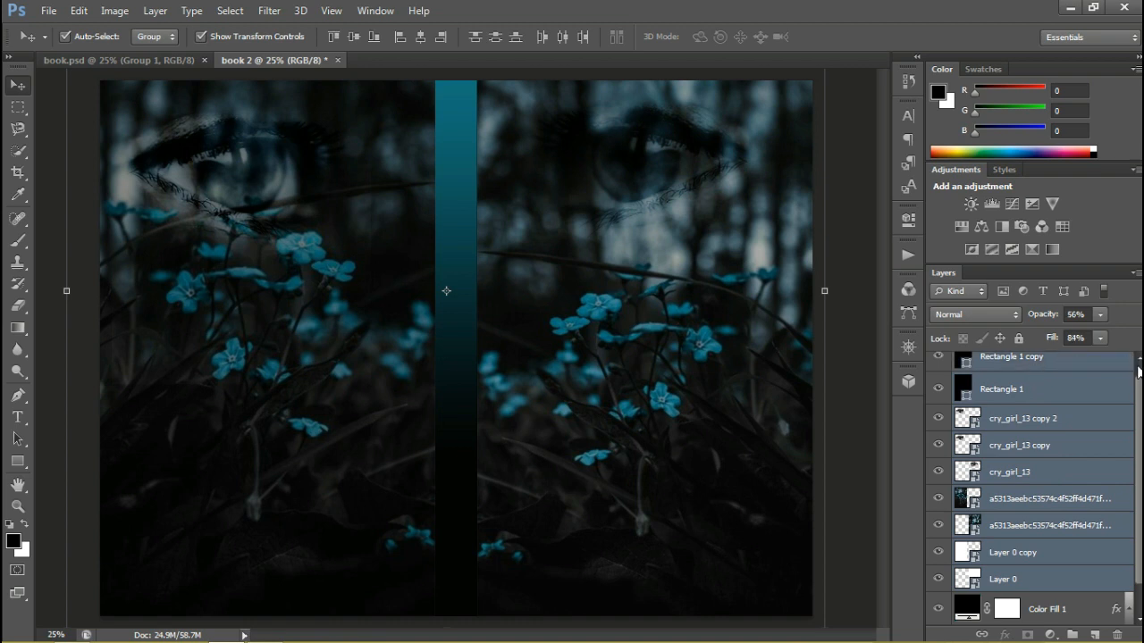
pyautogui.scroll(1, 1072, 385)
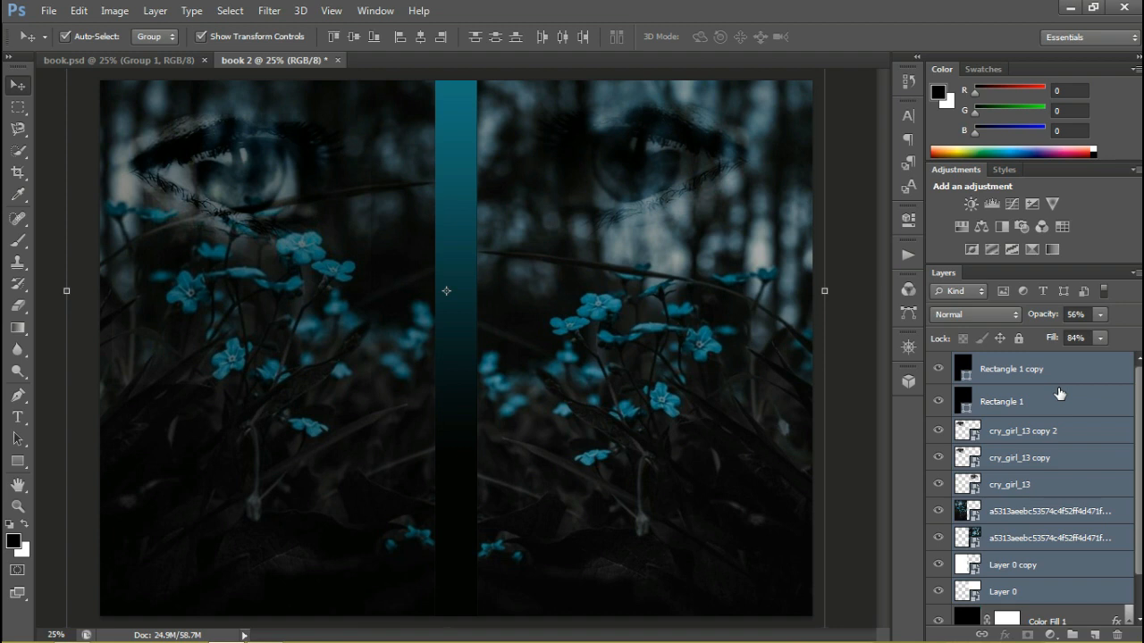
pyautogui.press('g')
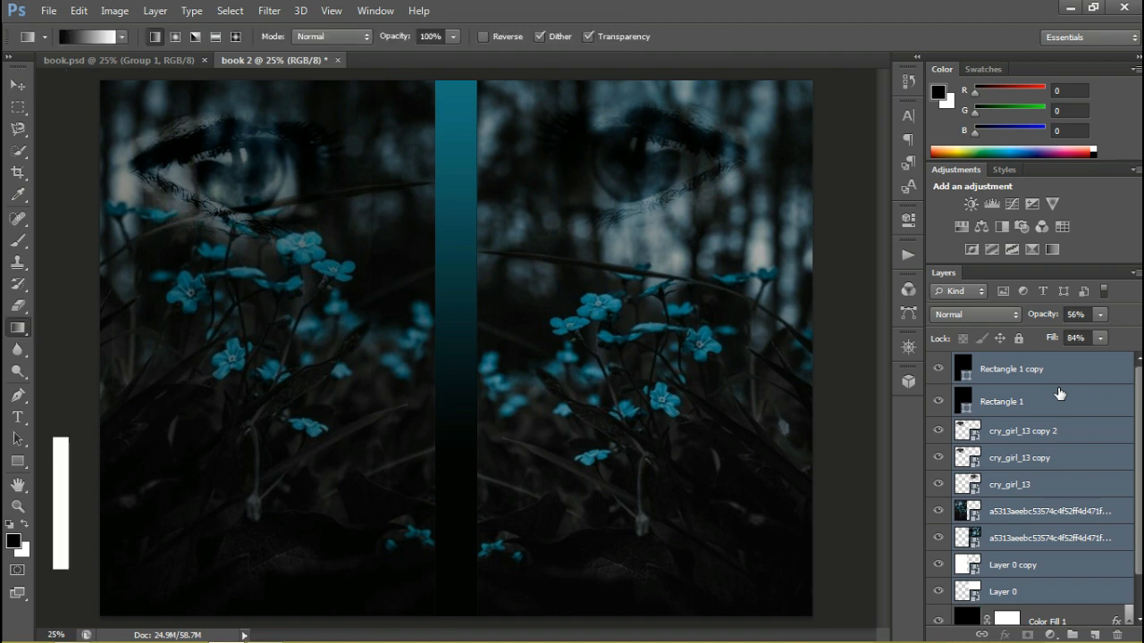
pyautogui.hotkey('ctrl', 'g')
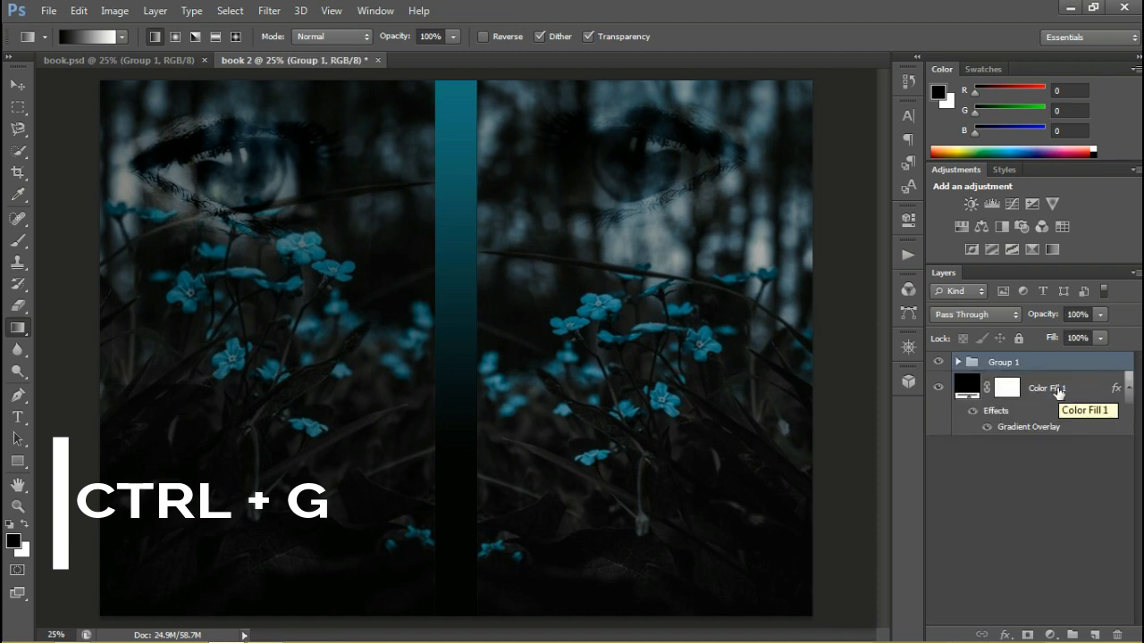
# Rename the new layer group as nice and collapse the color fill layer's effects list
pyautogui.doubleClick(1004, 362)
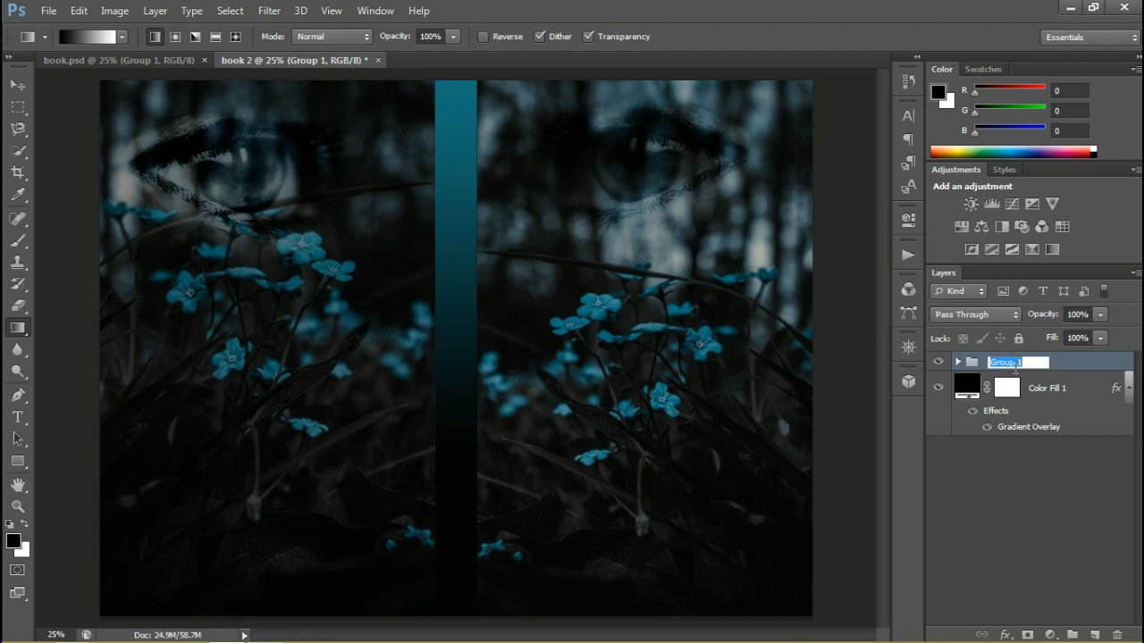
pyautogui.write('nice')
pyautogui.click(1014, 460)
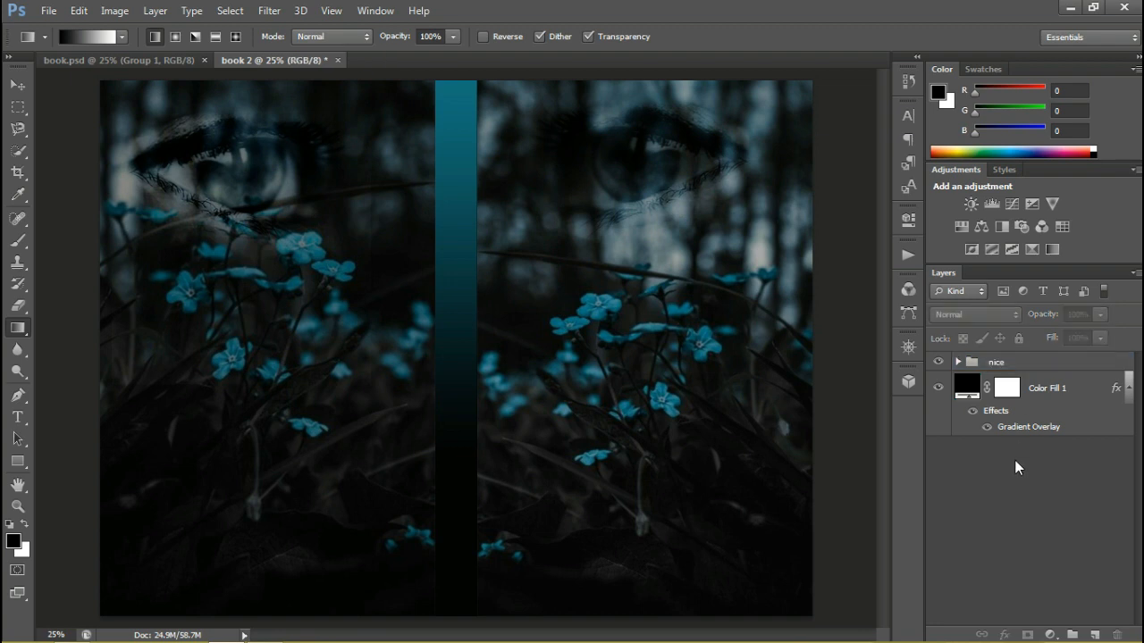
pyautogui.click(1129, 395)
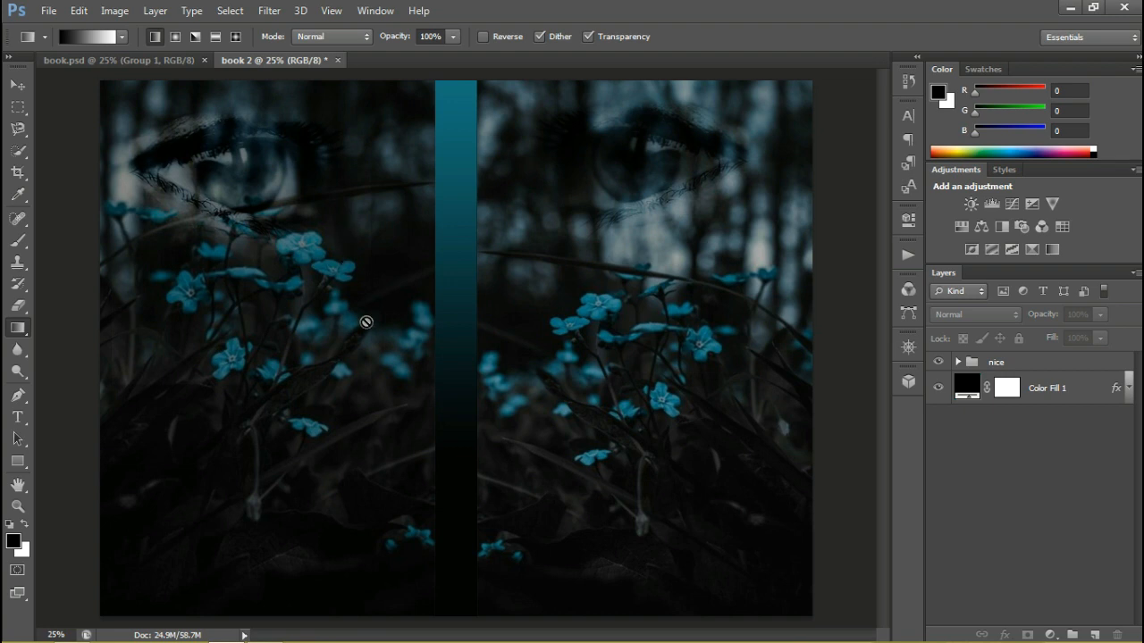
# Start a text layer near the top of the front cover with the first title line I WILL NEVER SAY
pyautogui.press('v')
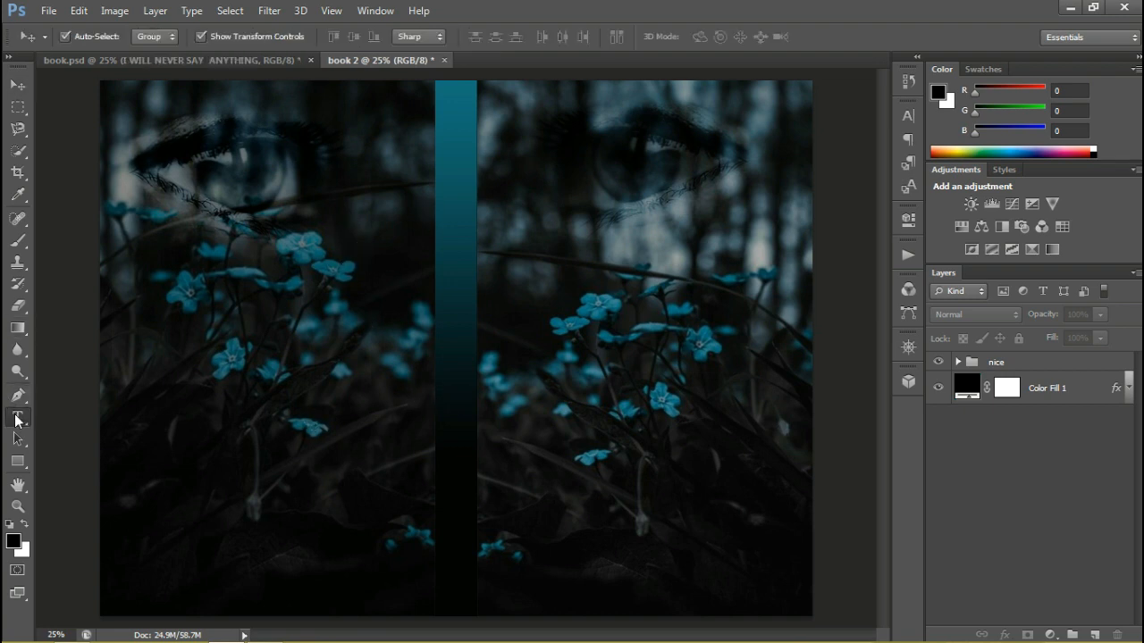
pyautogui.click(17, 418)
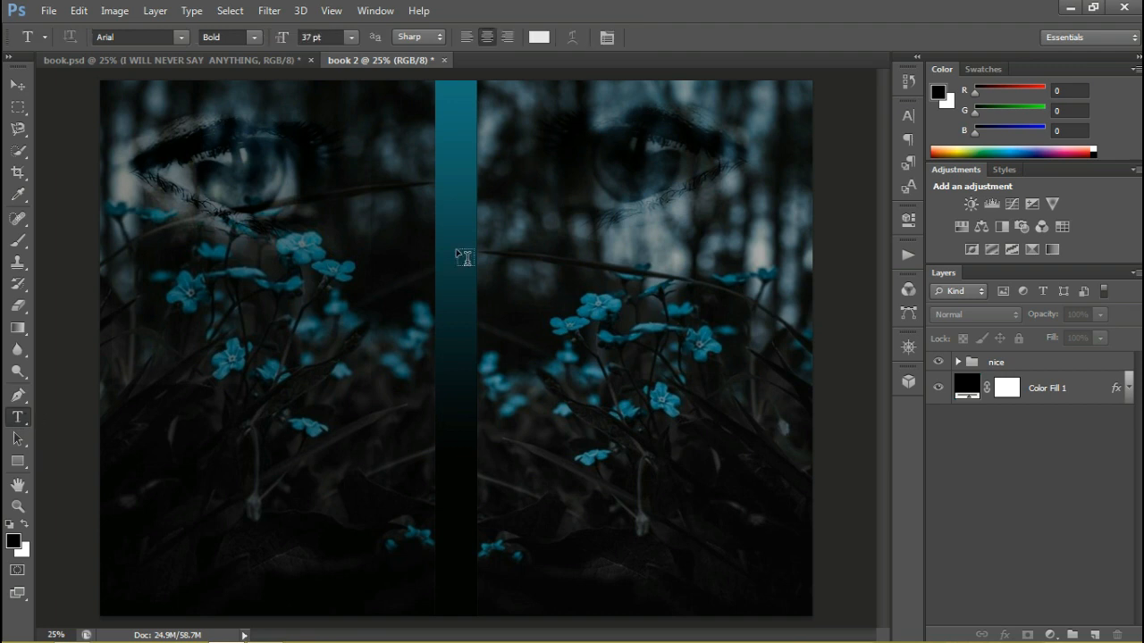
pyautogui.click(545, 156)
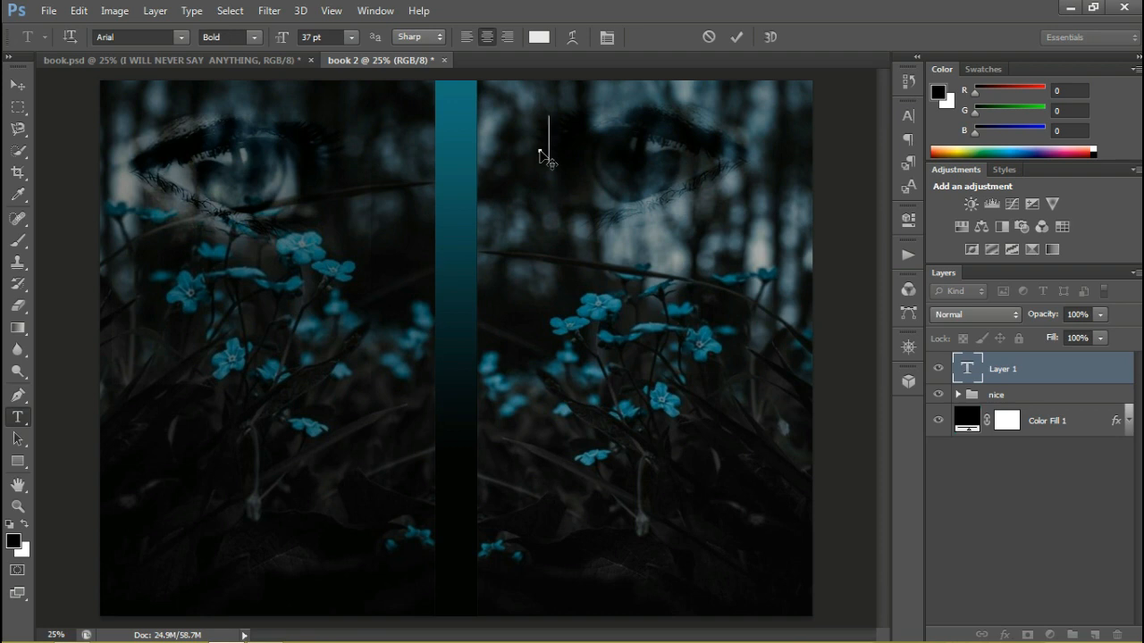
pyautogui.write('i')
pyautogui.press('BackSpace')
pyautogui.write('I WILL')
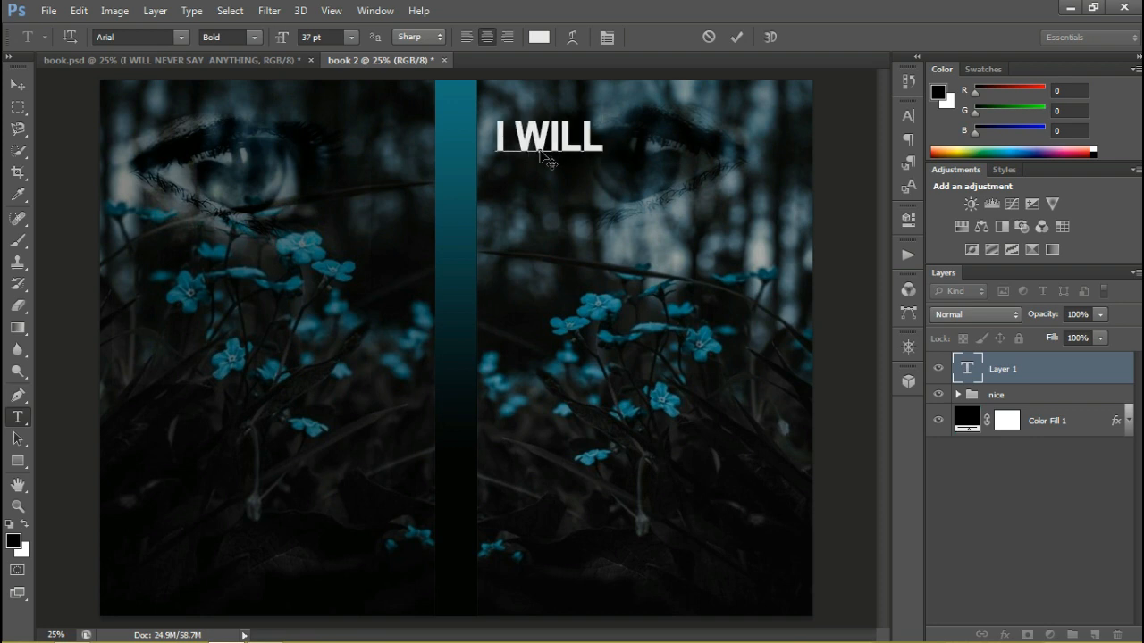
pyautogui.write(' NEV')
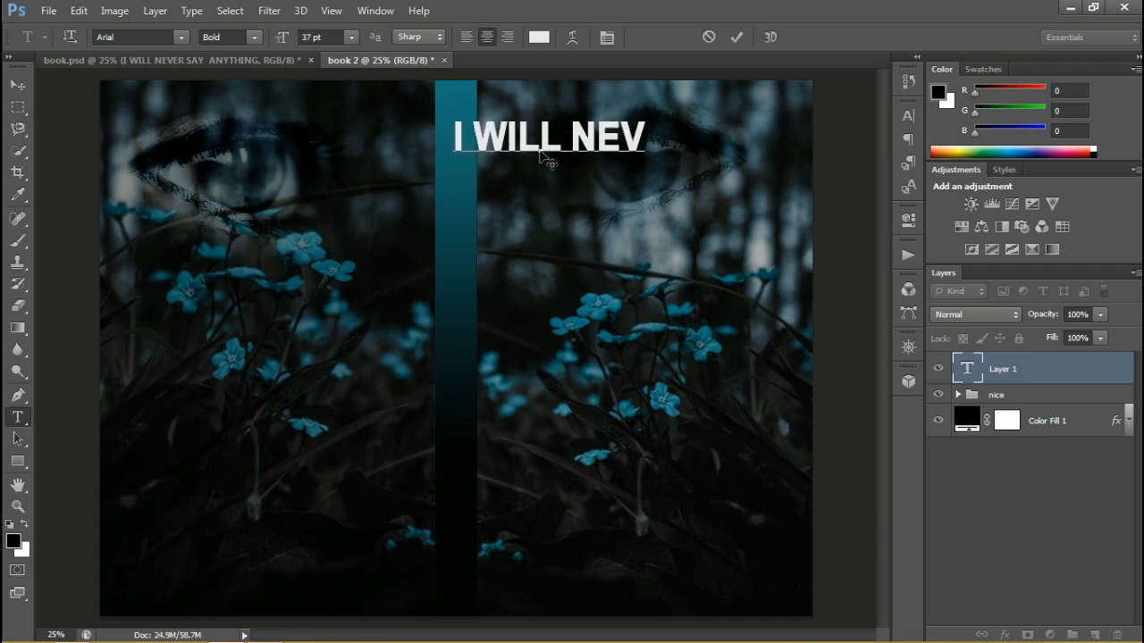
pyautogui.write('ER SAY')
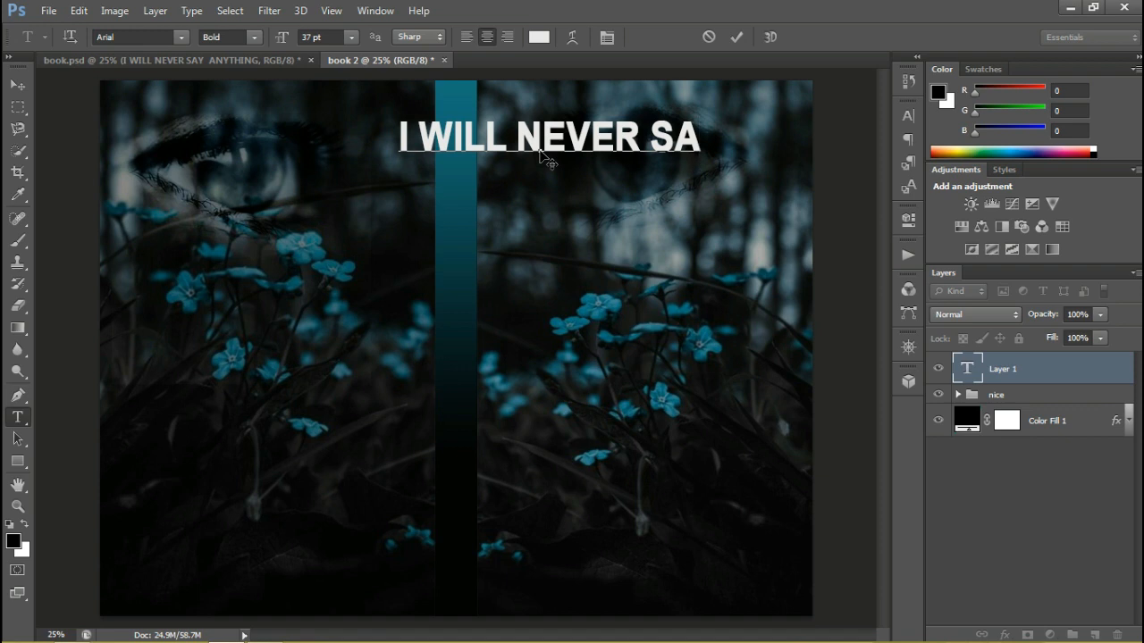
# Add ANYTHING as the title's second line and move the text fully onto the front cover, below the eye
pyautogui.press('Return')
pyautogui.write('ANYT')
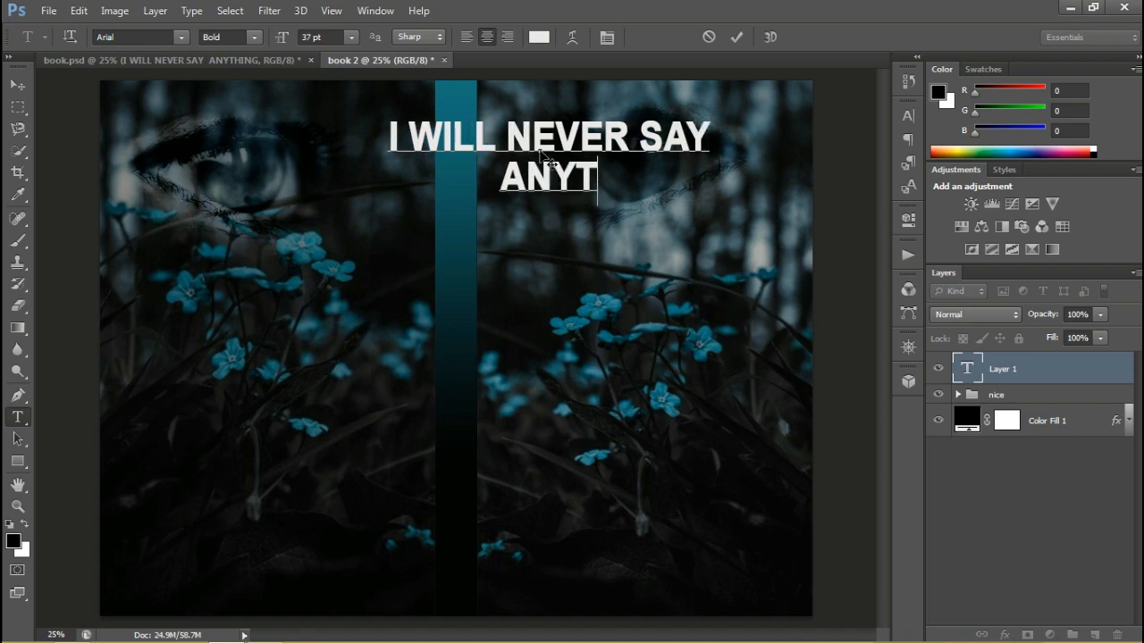
pyautogui.write('HING')
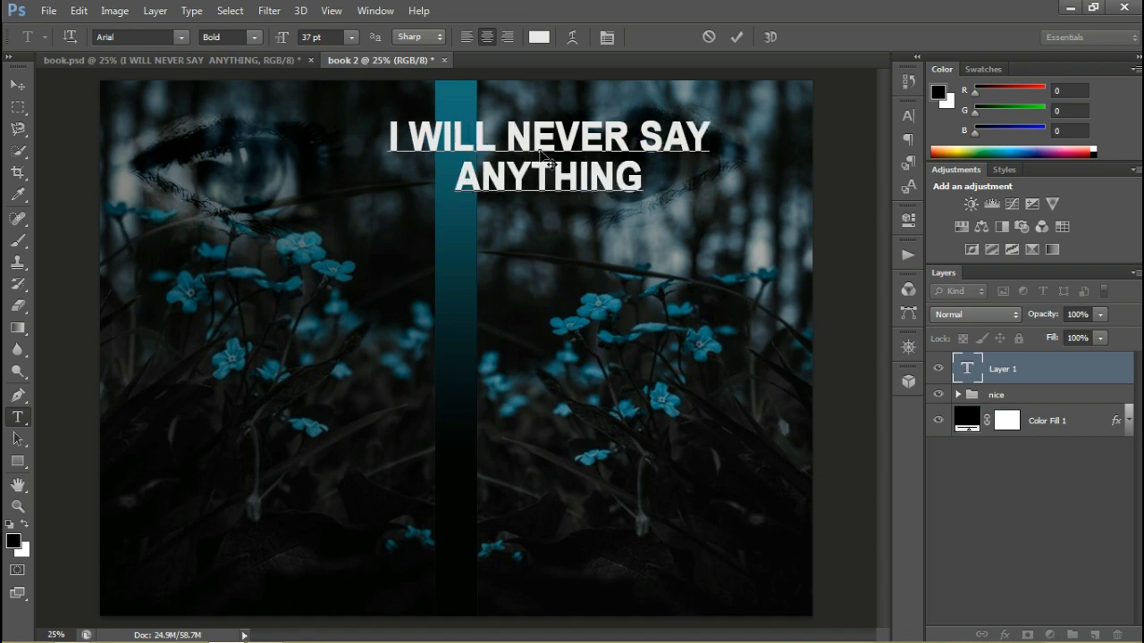
pyautogui.hotkey('ctrl', 'Return')
pyautogui.click(23, 83)
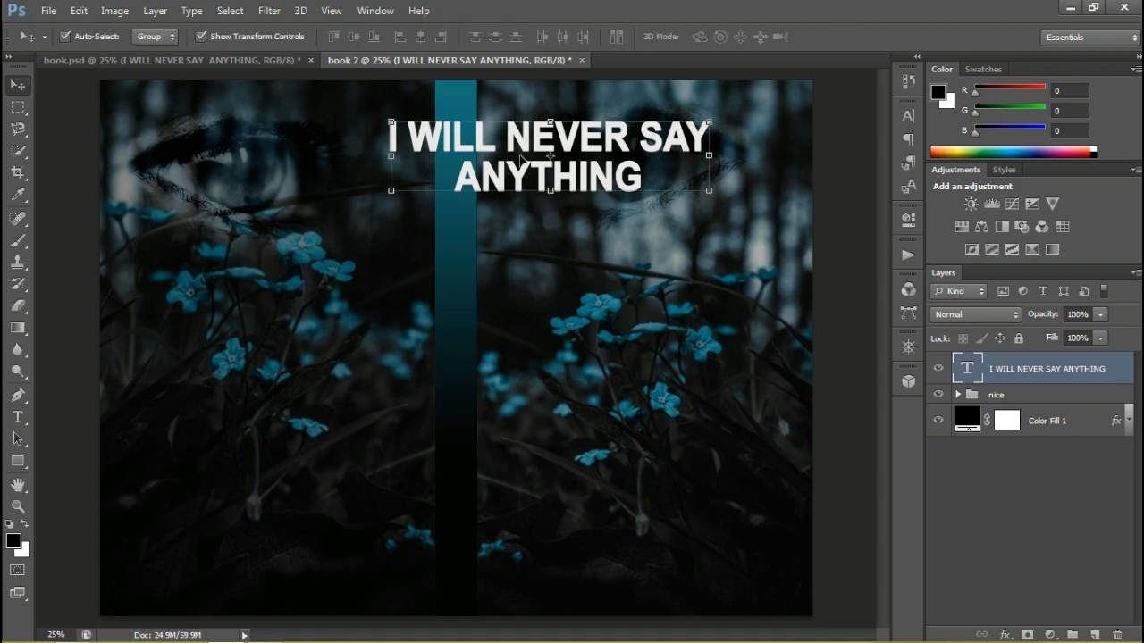
pyautogui.moveTo(521, 159); pyautogui.dragTo(612, 213)
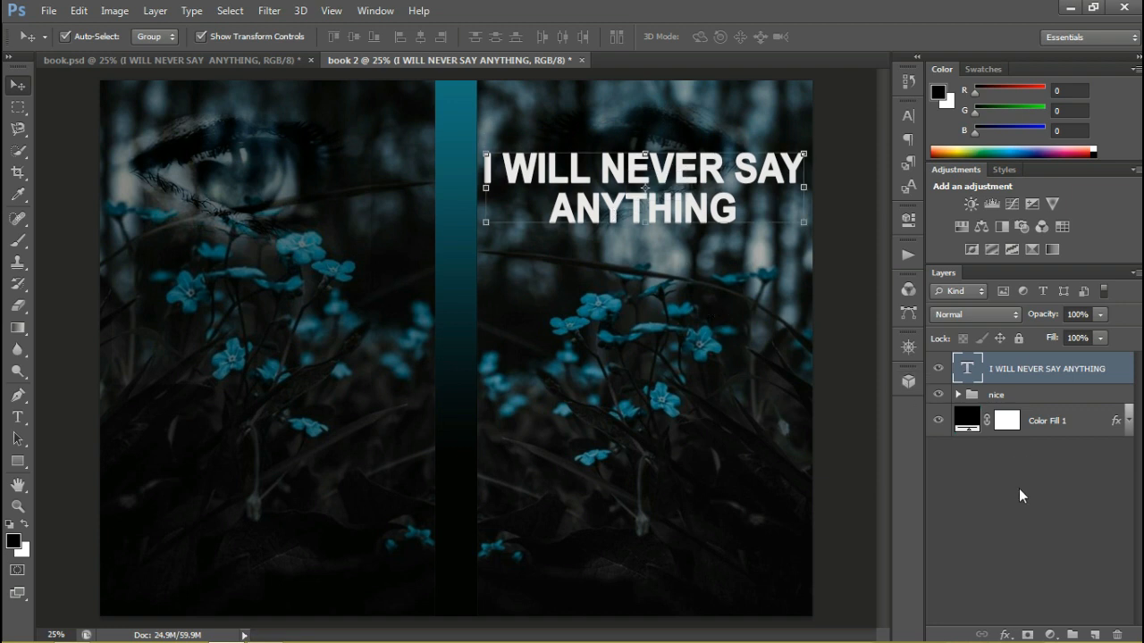
# Add a stroke effect to the title's layer style with black 000000 as its color
pyautogui.doubleClick(1116, 379)
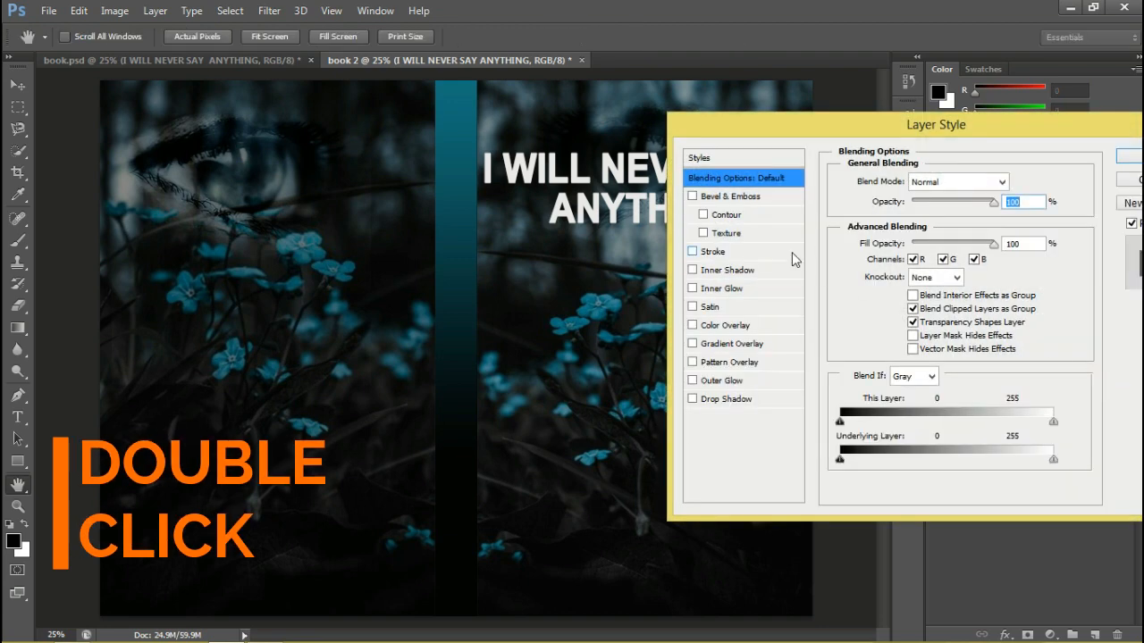
pyautogui.click(700, 258)
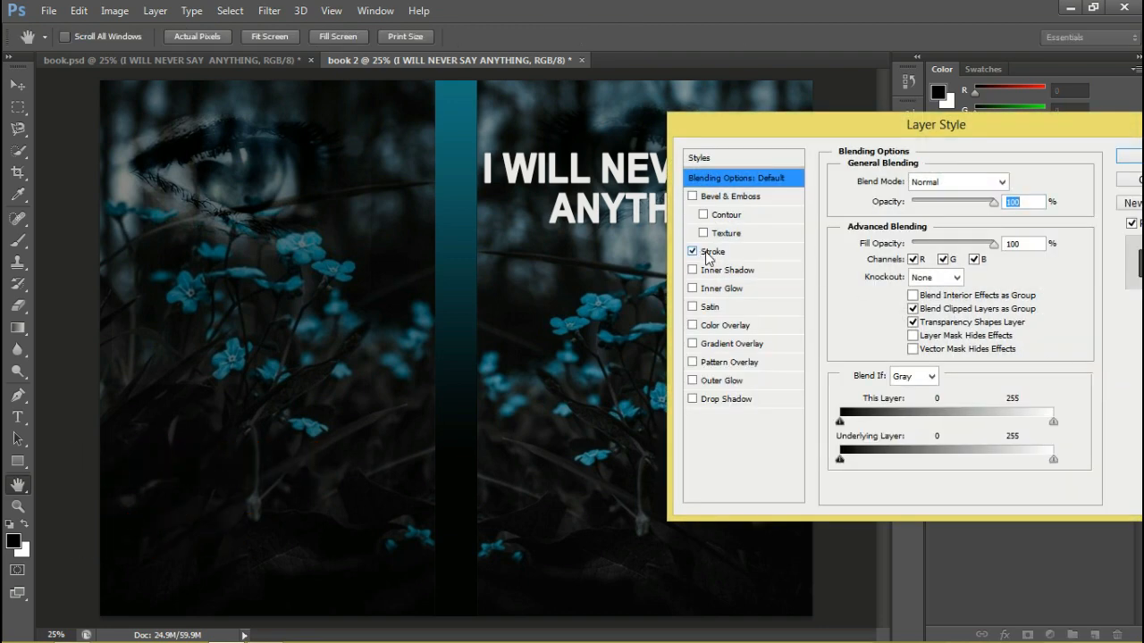
pyautogui.click(709, 255)
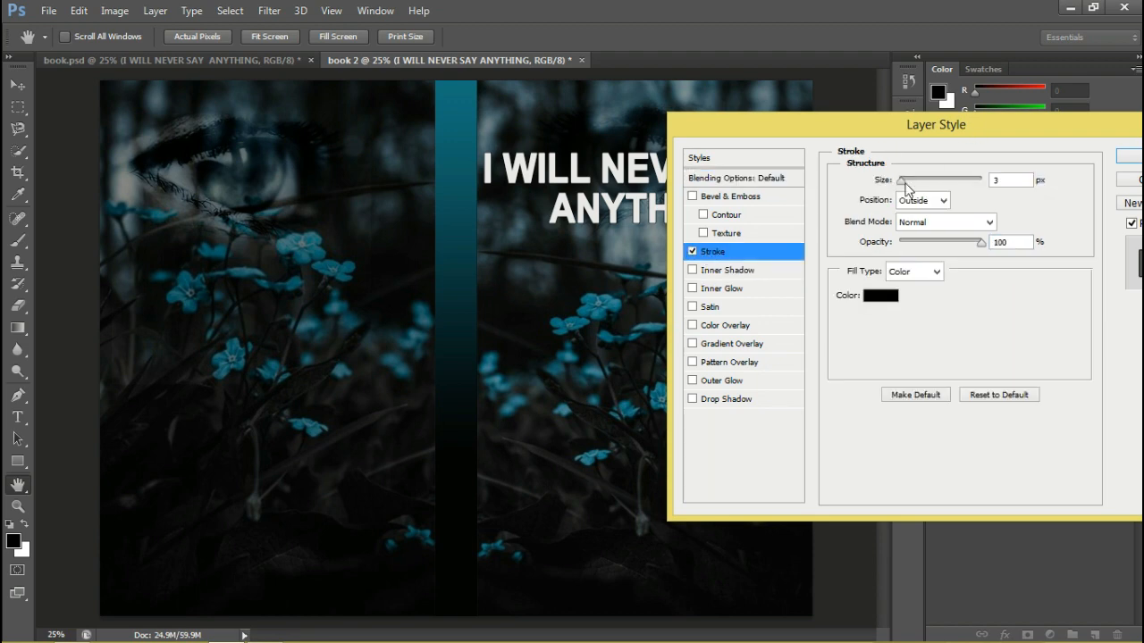
pyautogui.click(878, 298)
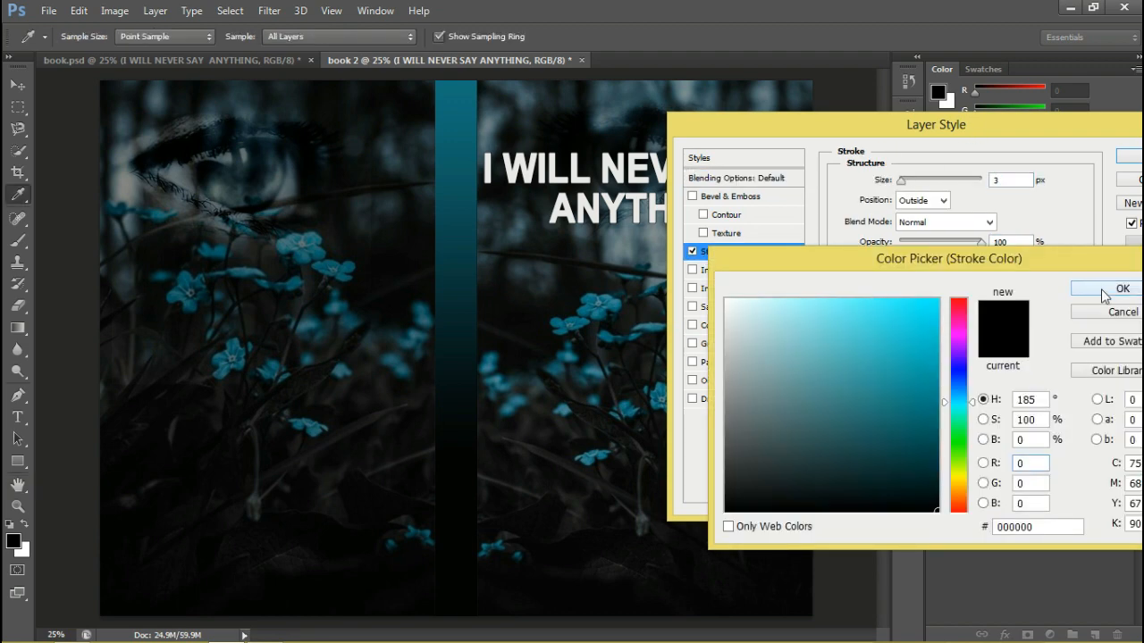
pyautogui.click(1106, 289)
# Add a black 000000 drop shadow to the title with 100% opacity, 90° angle, 0 px distance and 32 px size
pyautogui.click(707, 399)
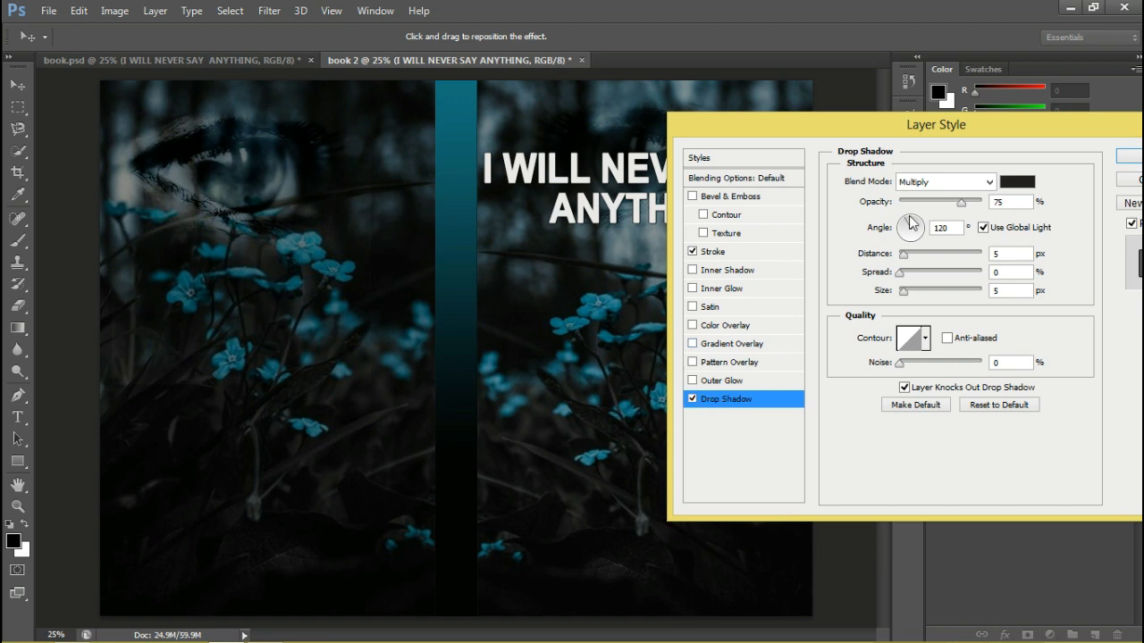
pyautogui.moveTo(911, 224); pyautogui.dragTo(983, 201)
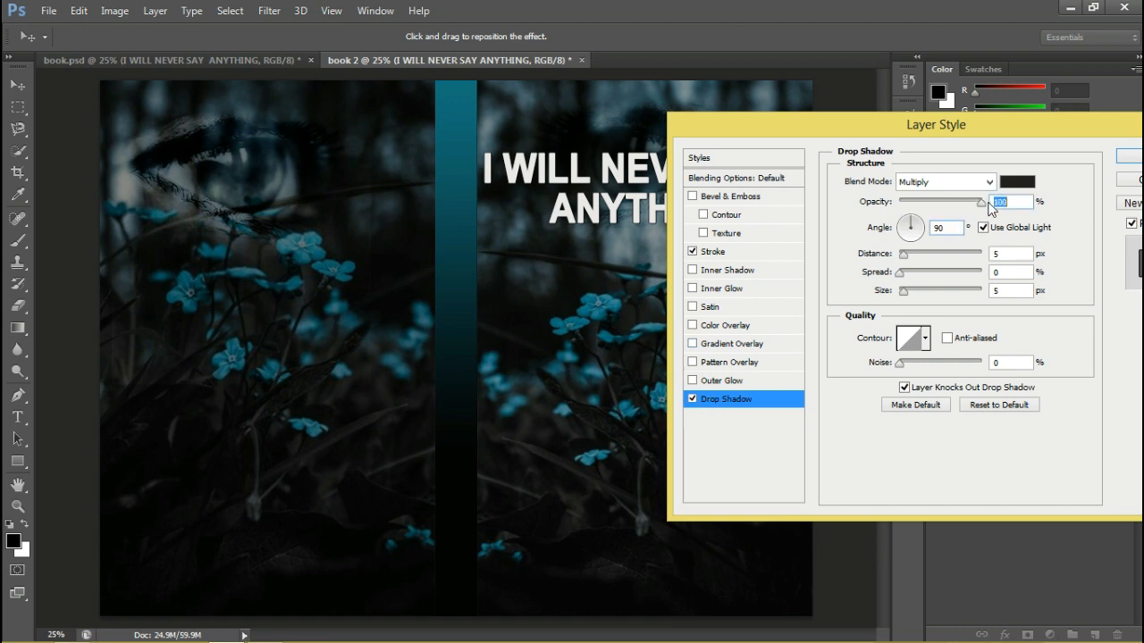
pyautogui.click(1017, 182)
pyautogui.click(728, 510)
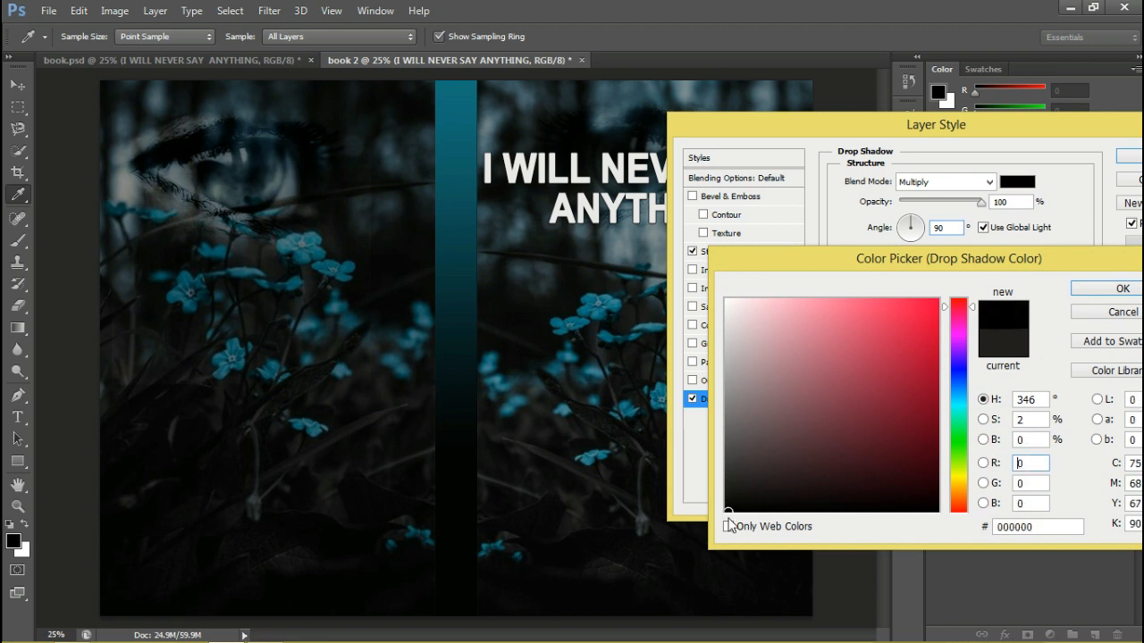
pyautogui.click(1090, 295)
pyautogui.moveTo(901, 260)
pyautogui.mouseDown()
pyautogui.moveTo(889, 262)
pyautogui.moveTo(919, 301)
pyautogui.moveTo(914, 293)
pyautogui.mouseUp()
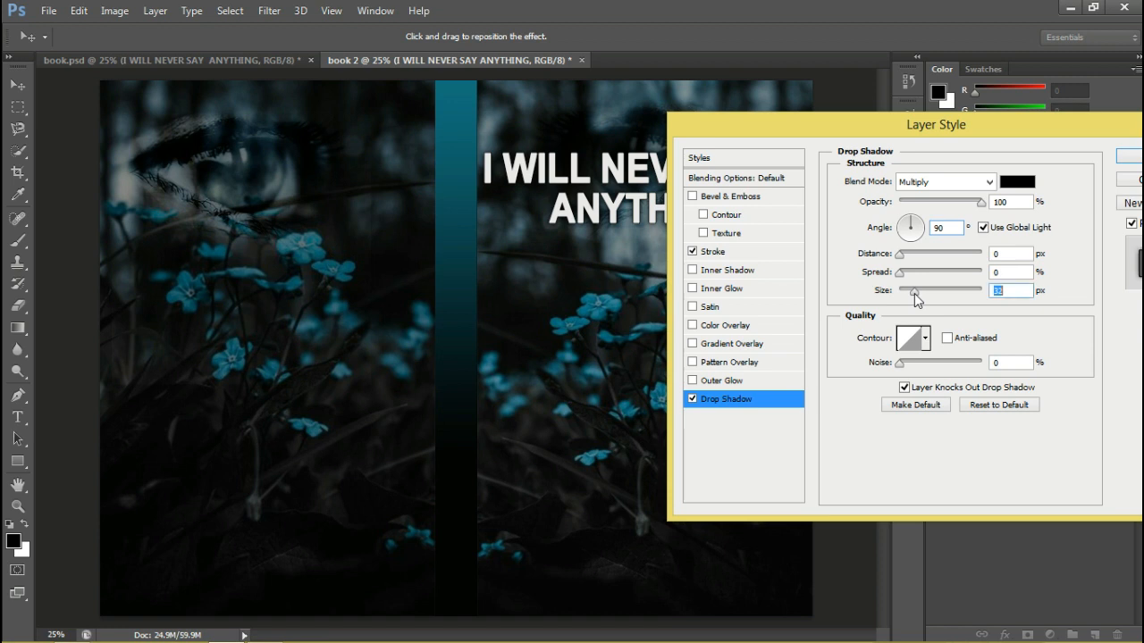
# Increase the title's stroke size to 10 px and apply the layer style
pyautogui.click(729, 255)
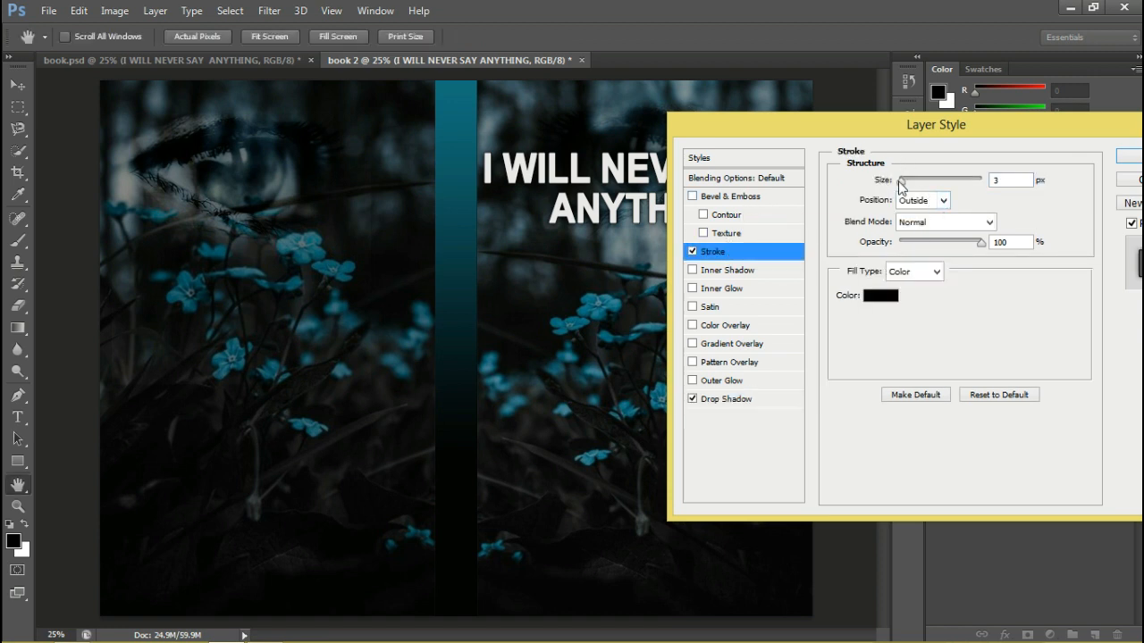
pyautogui.moveTo(901, 185); pyautogui.dragTo(909, 186)
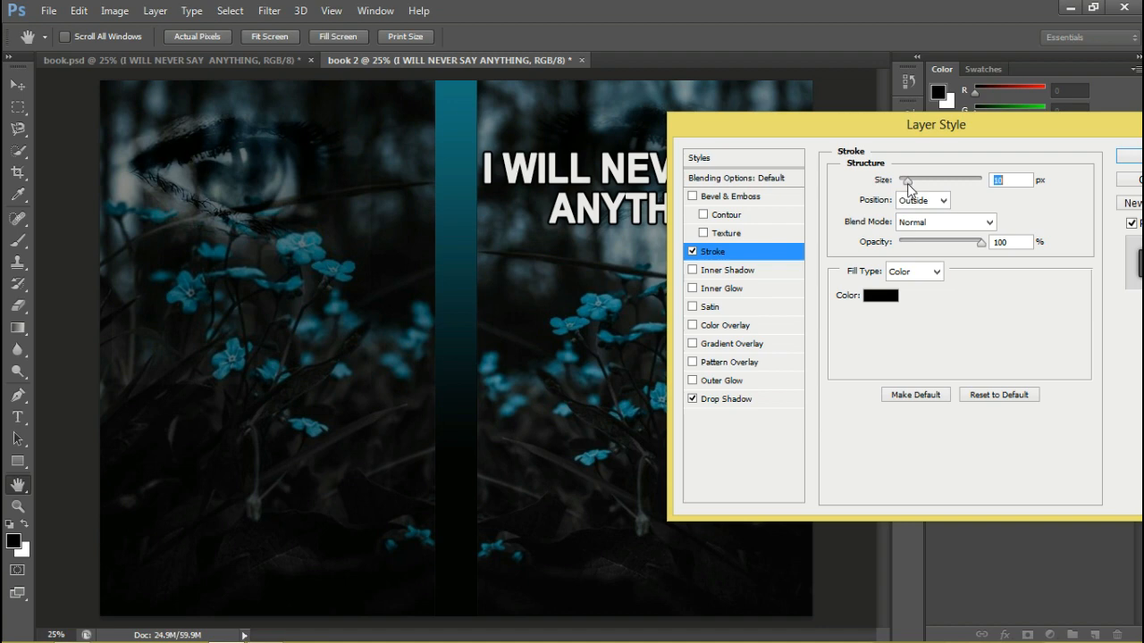
pyautogui.click(1129, 156)
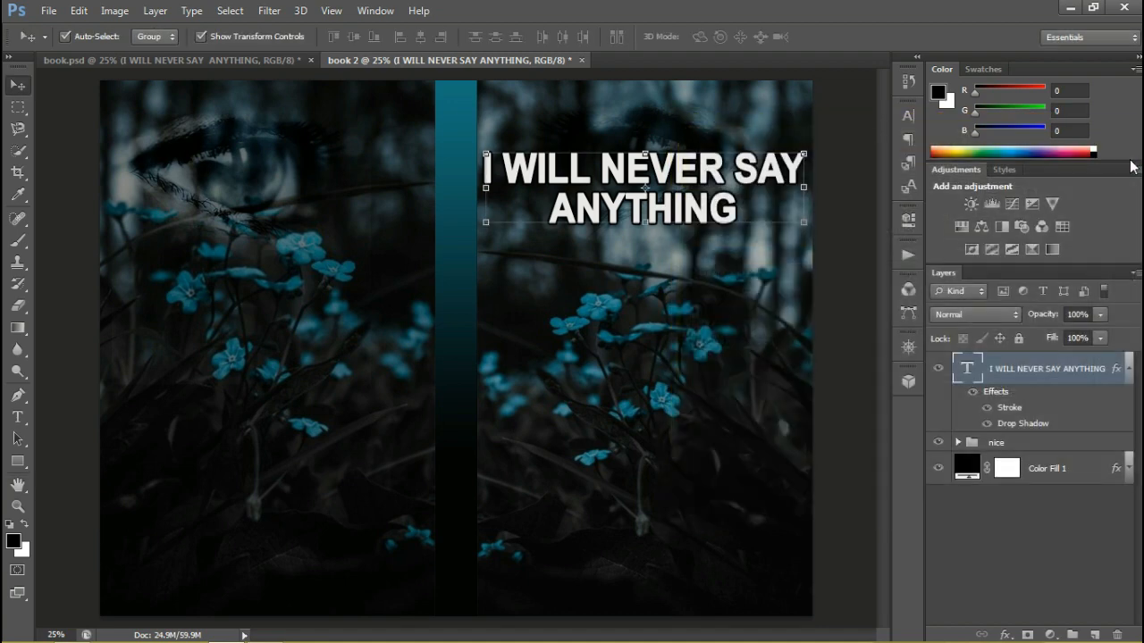
pyautogui.click(861, 274)
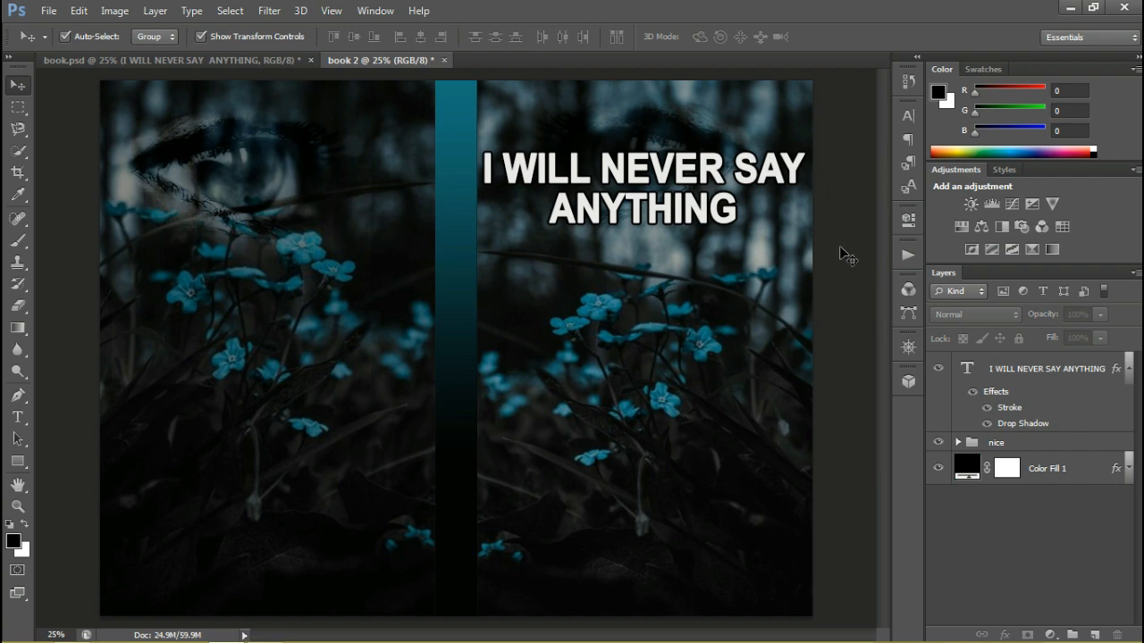
# Set the blend mode of the I WILL NEVER SAY ANYTHING title layer to Luminosity
pyautogui.click(1047, 379)
pyautogui.click(959, 314)
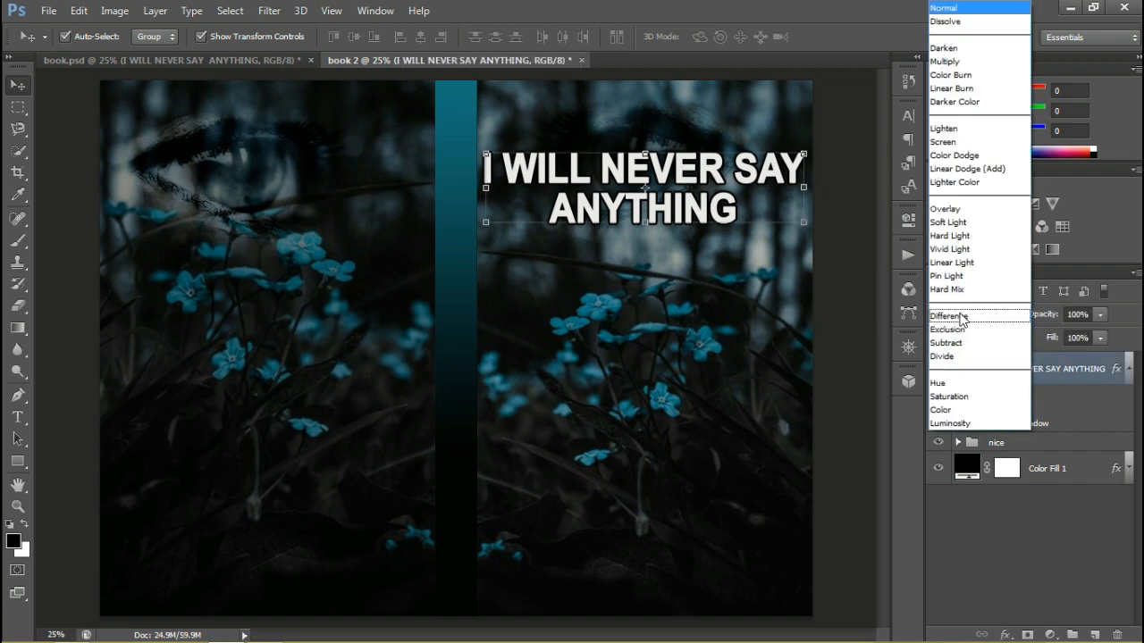
pyautogui.click(959, 423)
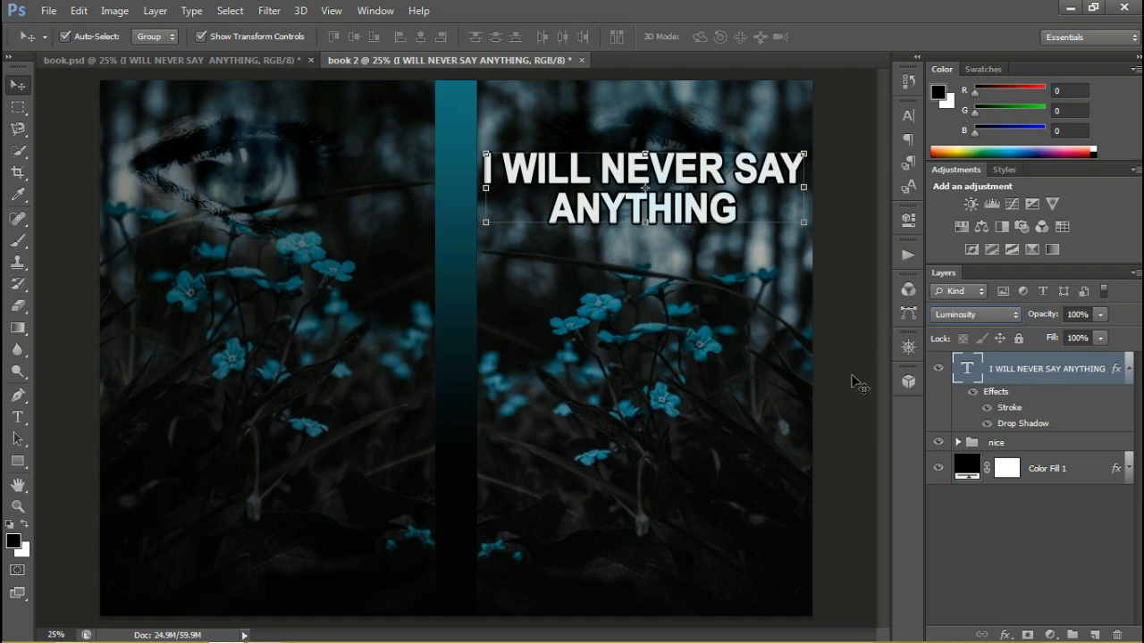
# Add a new text layer reading THE TRUE STORY above the title on the front cover
pyautogui.press('t')
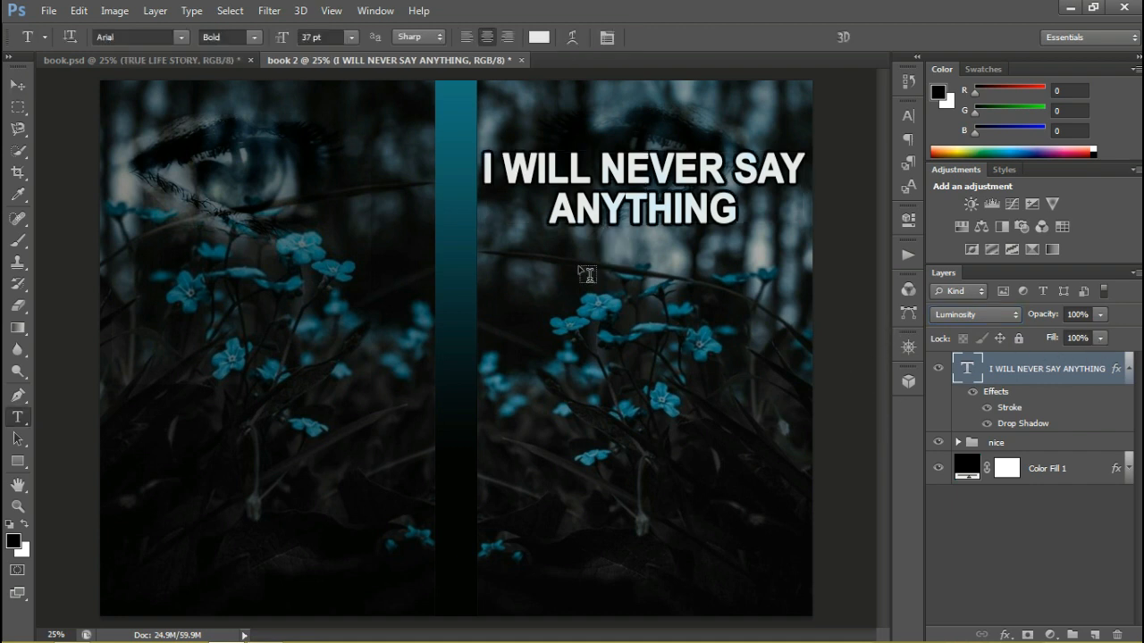
pyautogui.click(593, 132)
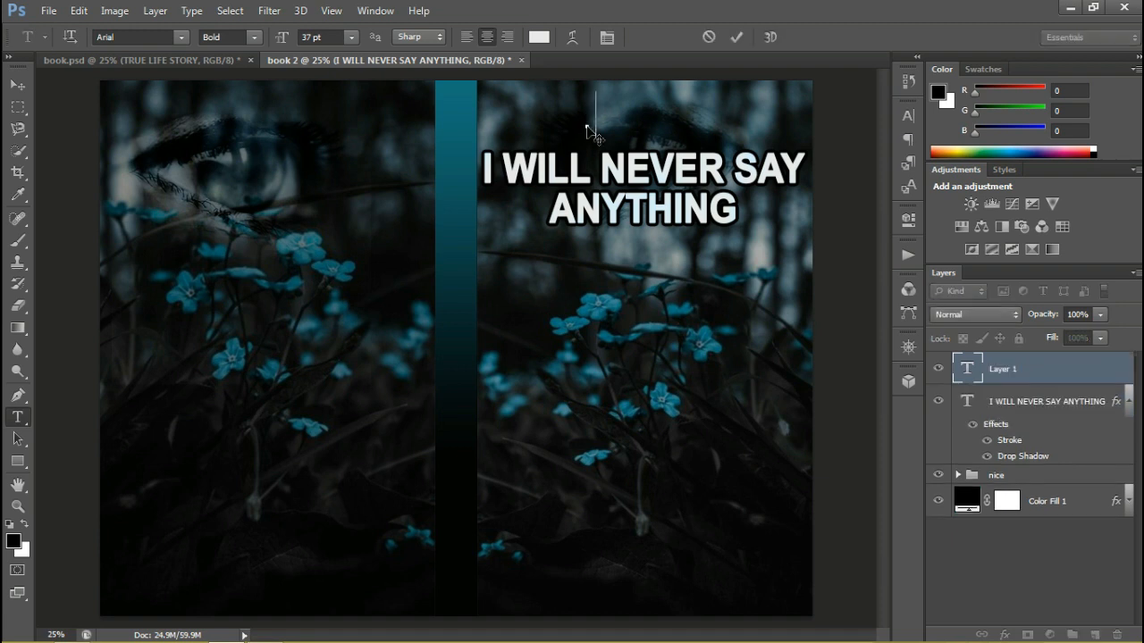
pyautogui.write('TRU')
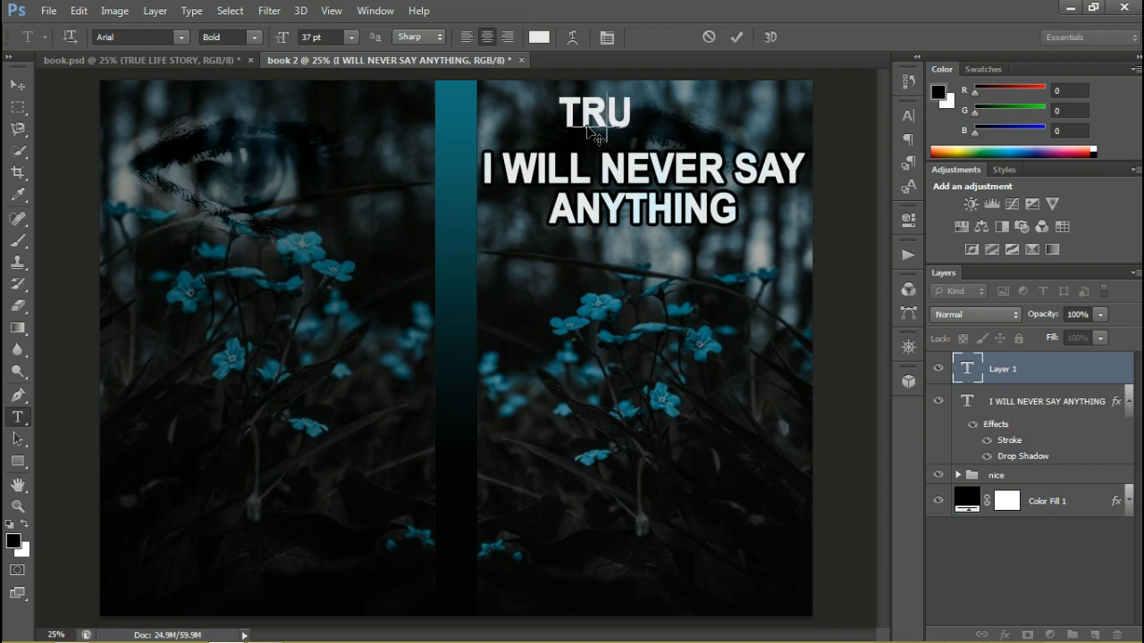
pyautogui.press('BackSpace')
pyautogui.press('BackSpace')
pyautogui.press('BackSpace')
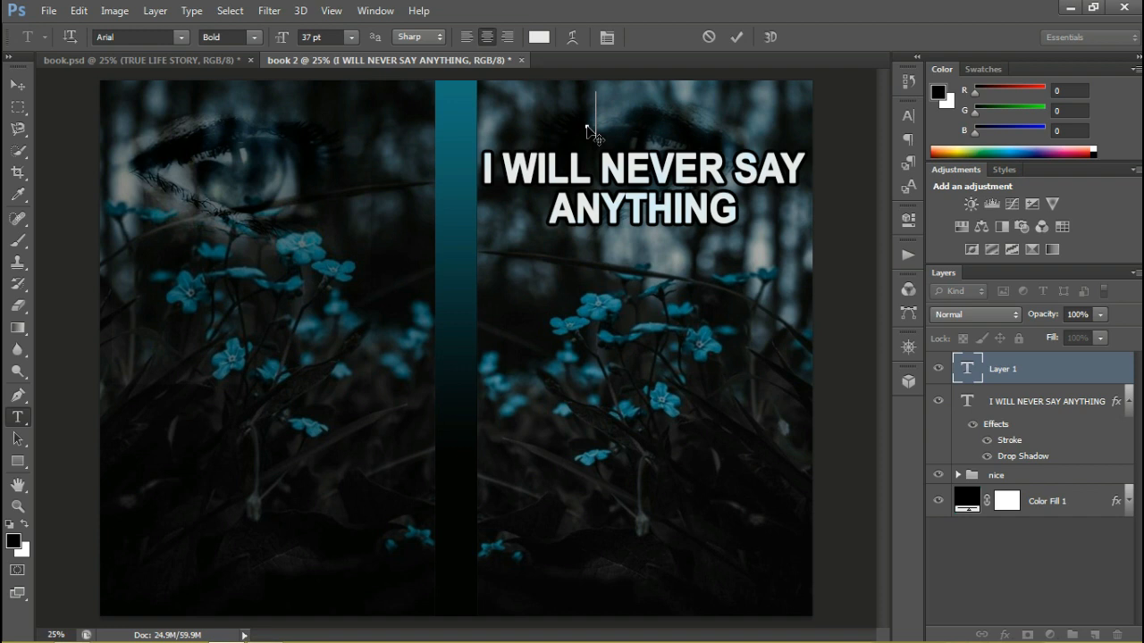
pyautogui.write('TRU')
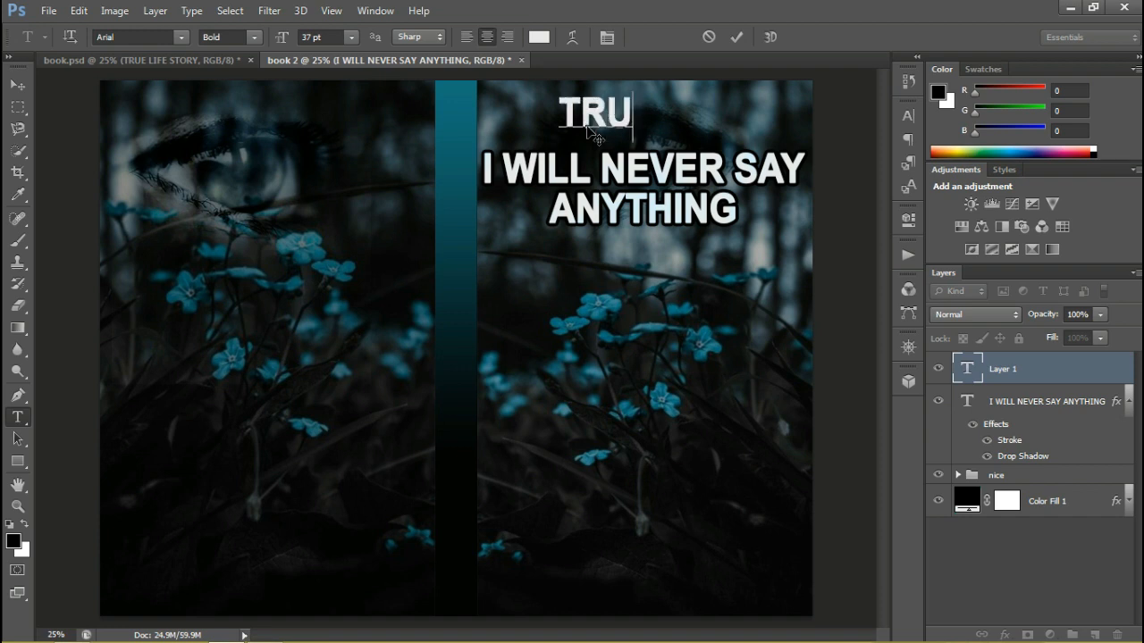
pyautogui.write('E STORY')
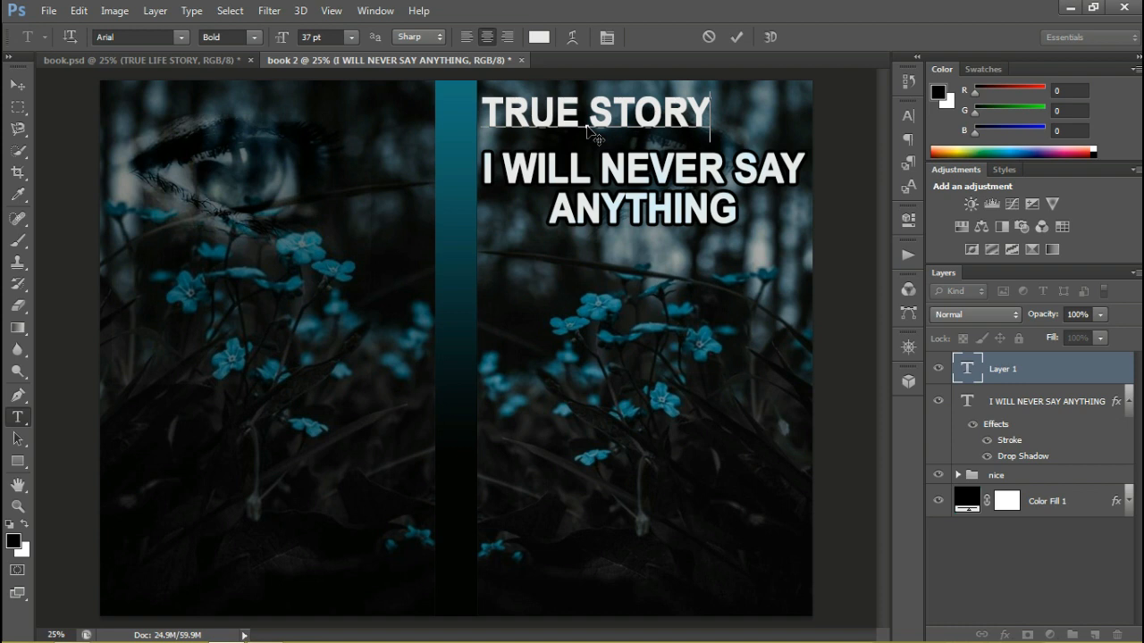
pyautogui.press('Home')
pyautogui.write('THE')
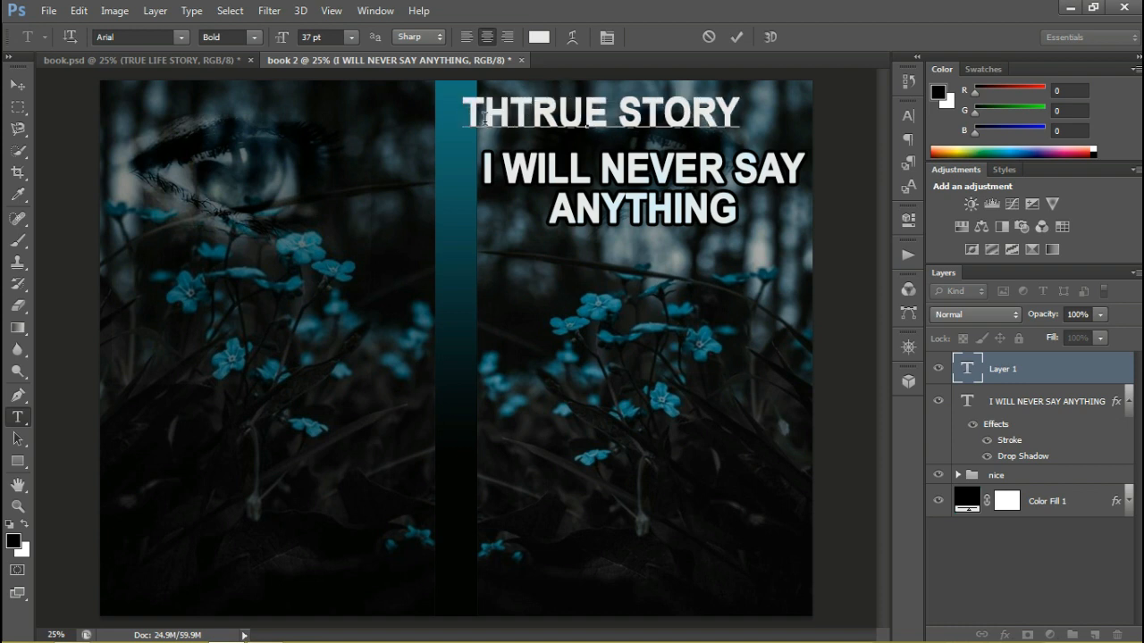
pyautogui.click(734, 38)
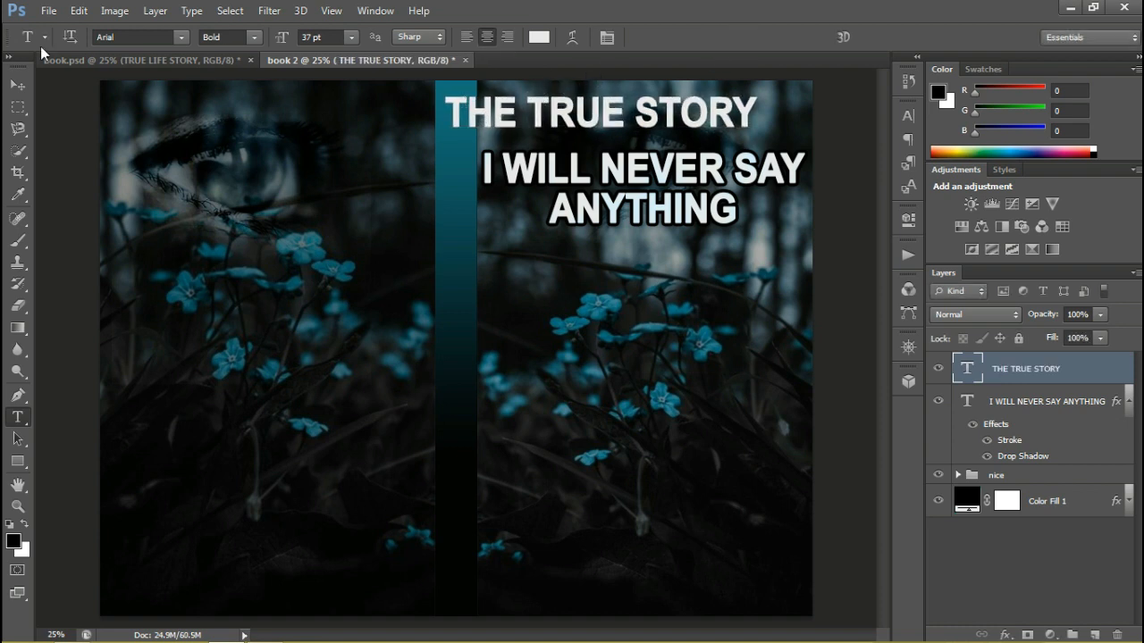
# Scale THE TRUE STORY down to about 44% width and 50% height, placing it above the title within the front cover
pyautogui.press('v')
pyautogui.moveTo(505, 114); pyautogui.dragTo(582, 119)
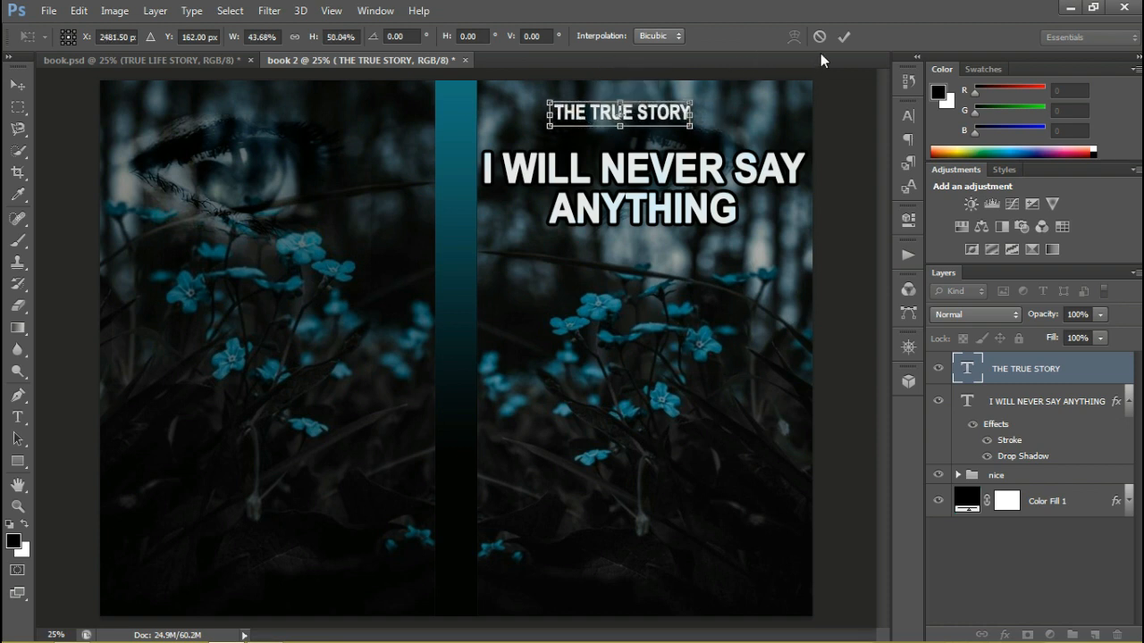
pyautogui.click(842, 37)
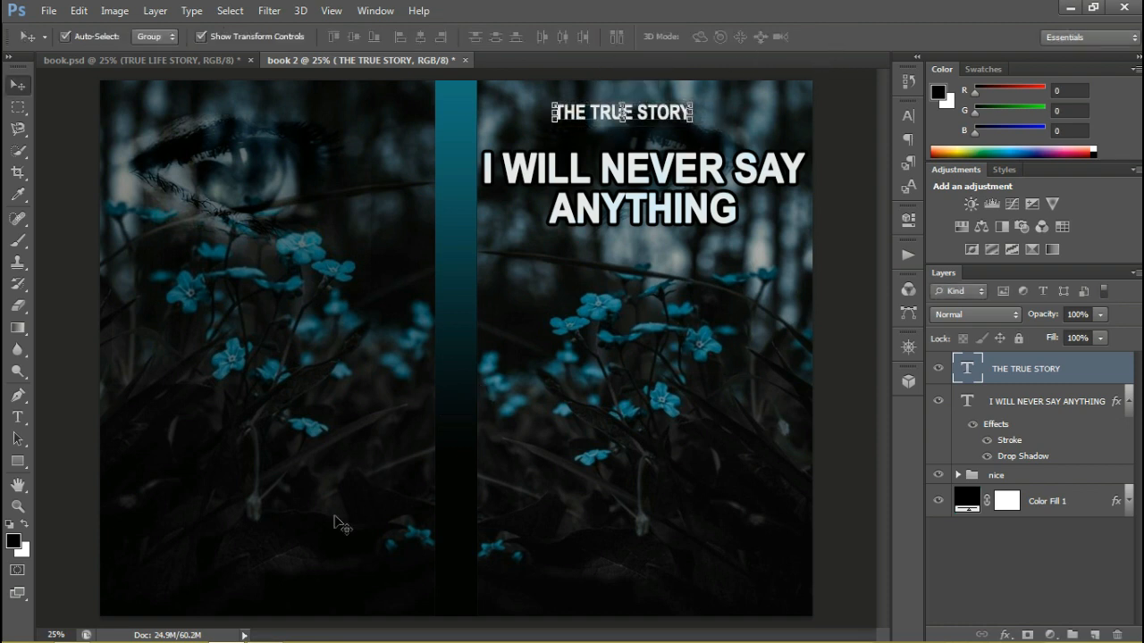
# Change the font of THE TRUE STORY to Bonzai
pyautogui.click(909, 114)
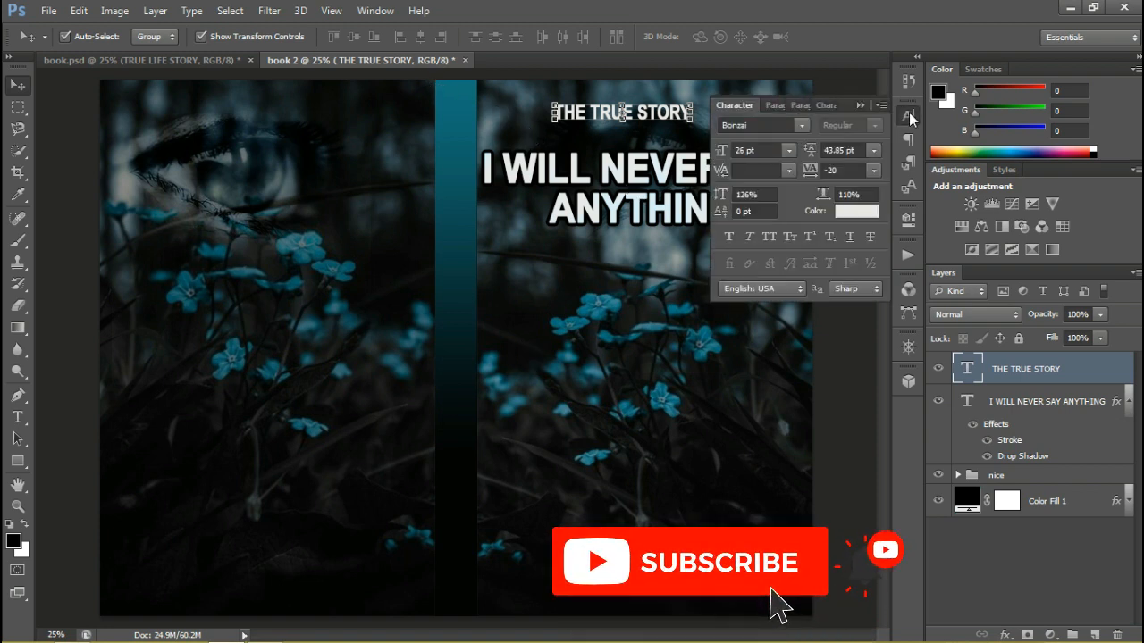
pyautogui.click(804, 125)
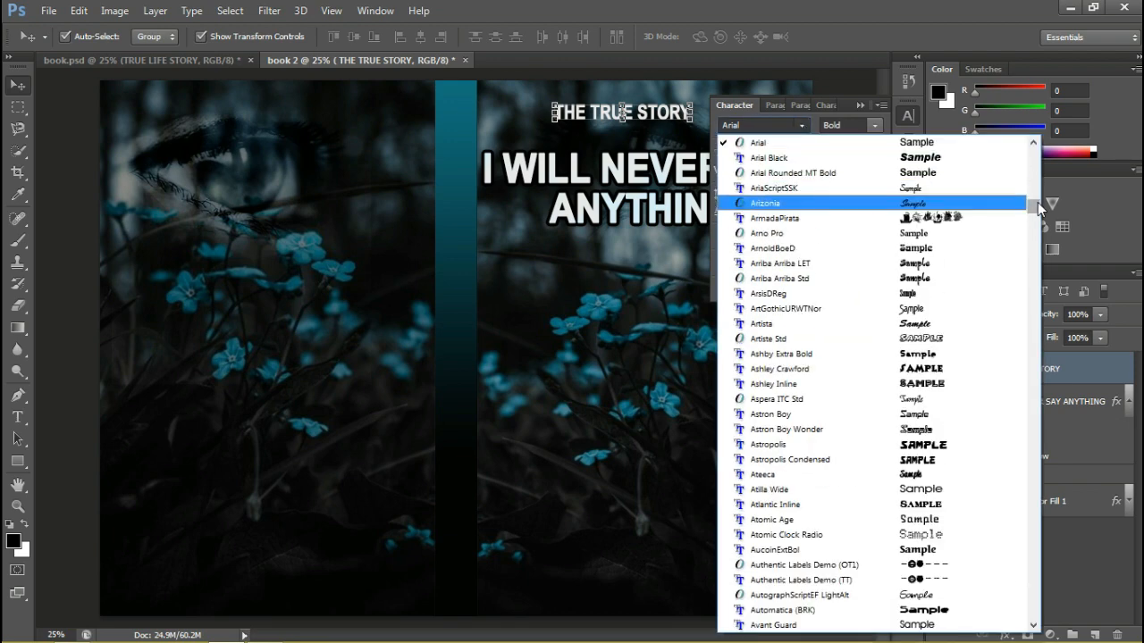
pyautogui.moveTo(1038, 203); pyautogui.dragTo(1041, 234)
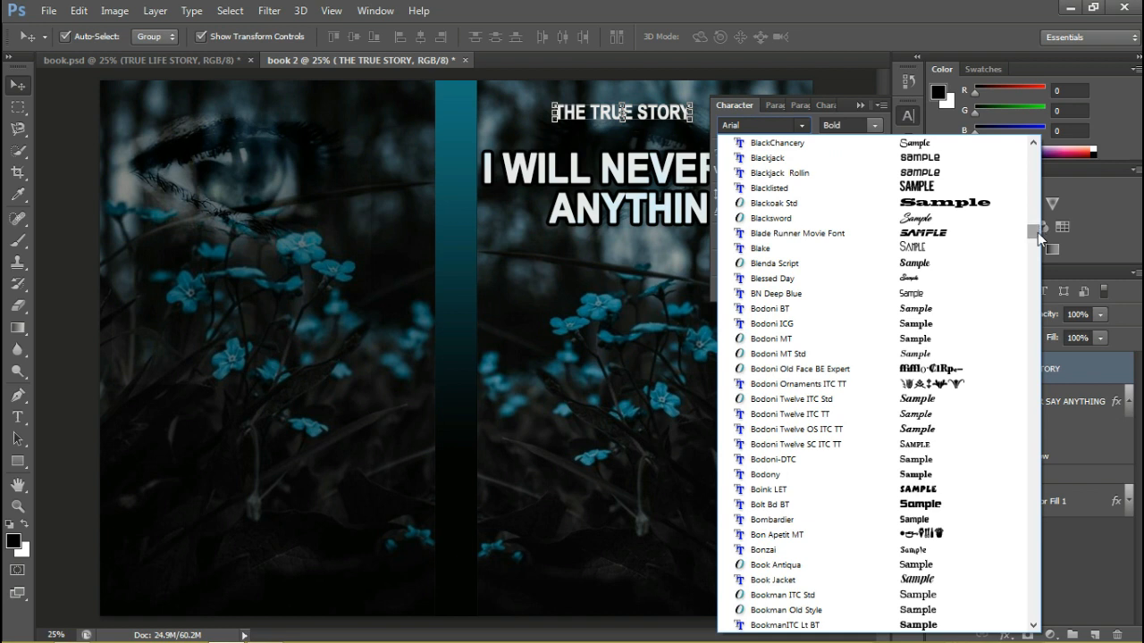
pyautogui.click(805, 553)
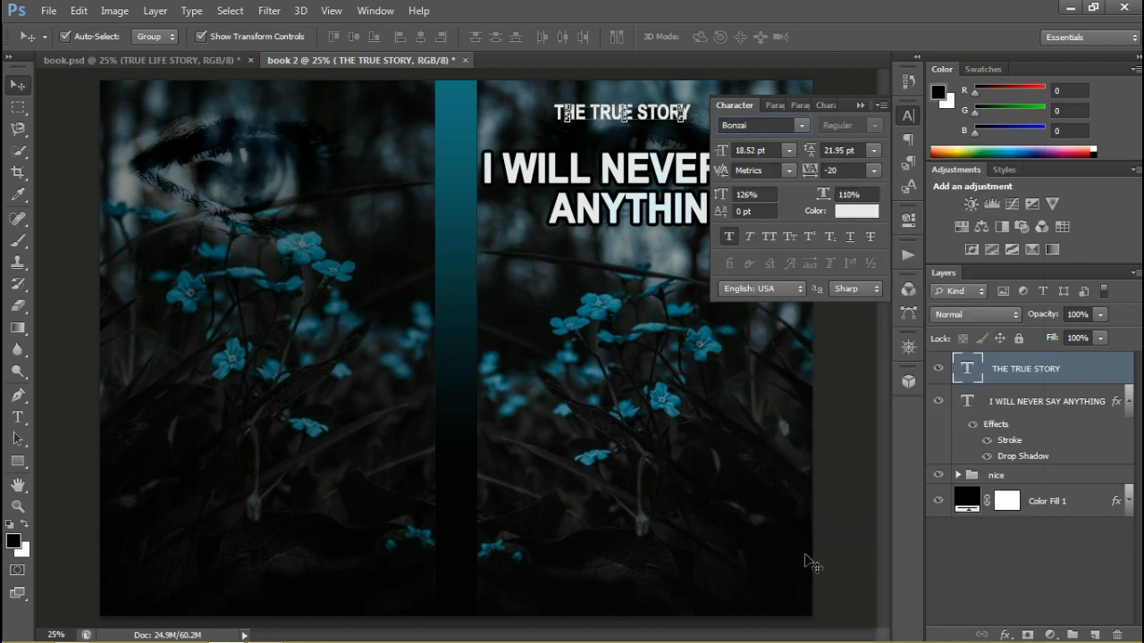
pyautogui.click(860, 106)
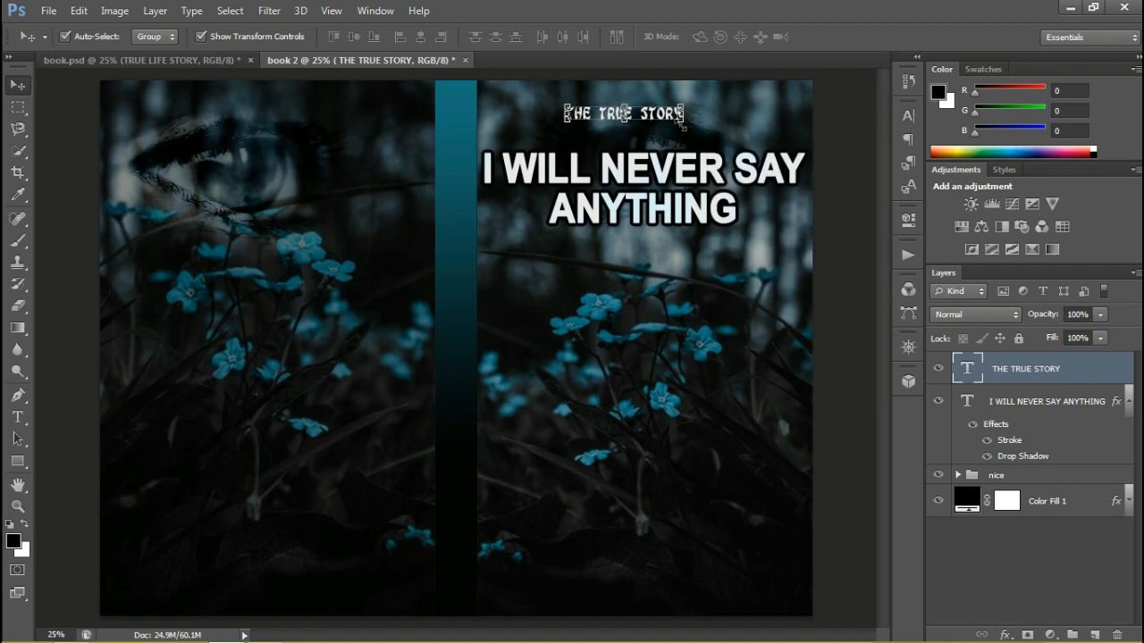
# Enlarge THE TRUE STORY slightly and bring it closer to the title
pyautogui.moveTo(685, 122)
pyautogui.mouseDown()
pyautogui.moveTo(694, 127)
pyautogui.moveTo(669, 126)
pyautogui.mouseUp()
pyautogui.press('Return')
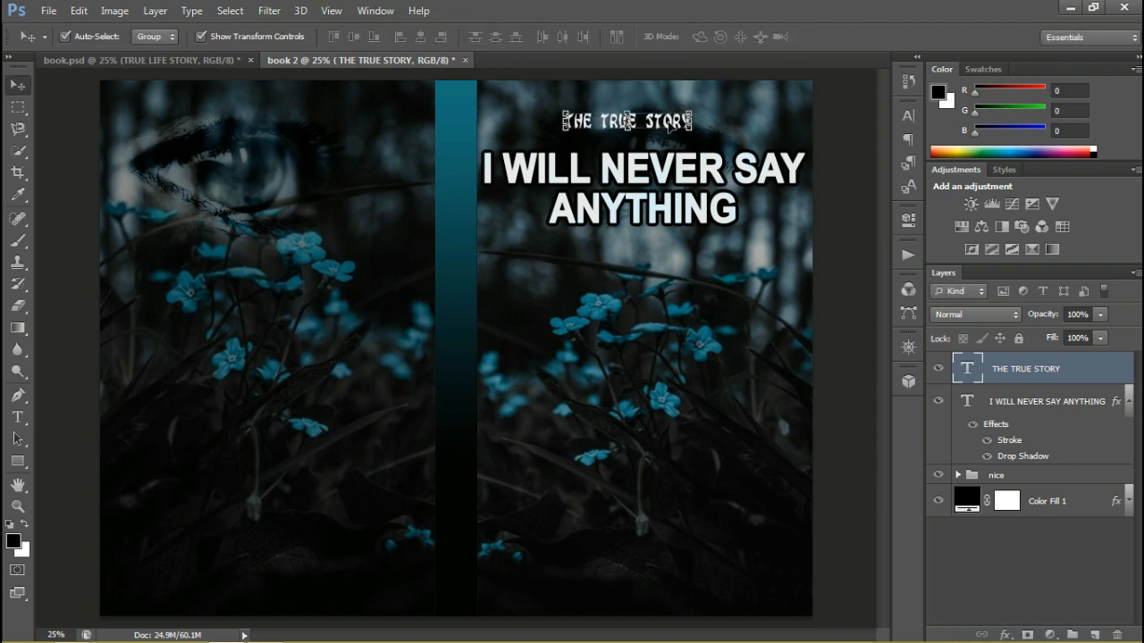
pyautogui.click(666, 295)
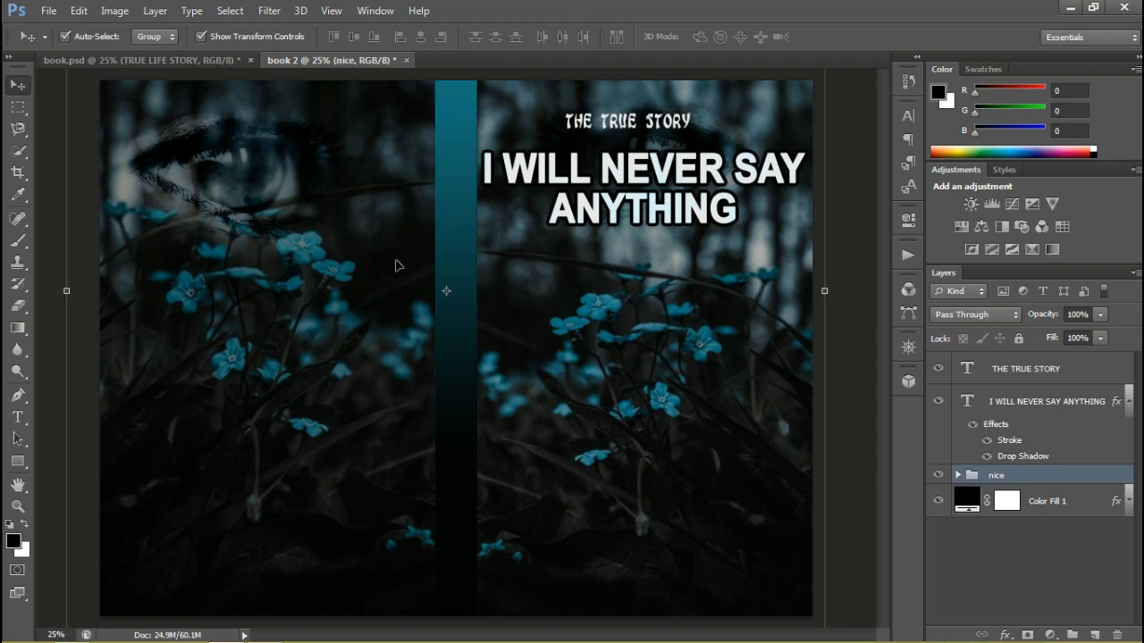
# Nudge the I WILL NEVER SAY ANYTHING title slightly down, away from THE TRUE STORY
pyautogui.click(657, 211)
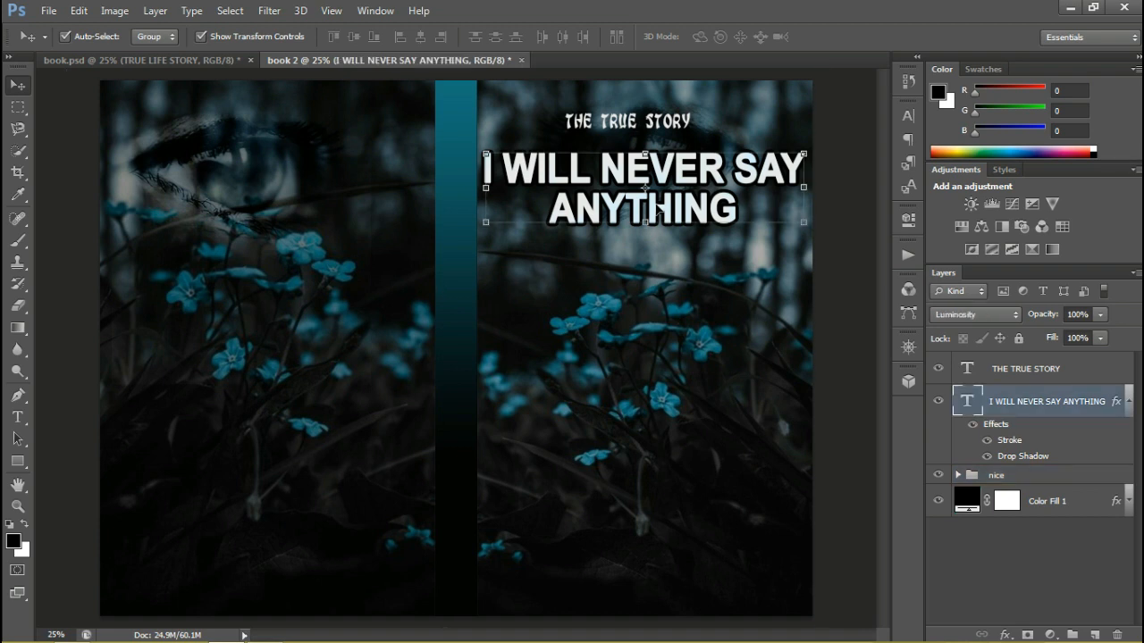
pyautogui.hotkey('shift', 'Down')
pyautogui.hotkey('shift', 'Down')
pyautogui.hotkey('shift', 'Down')
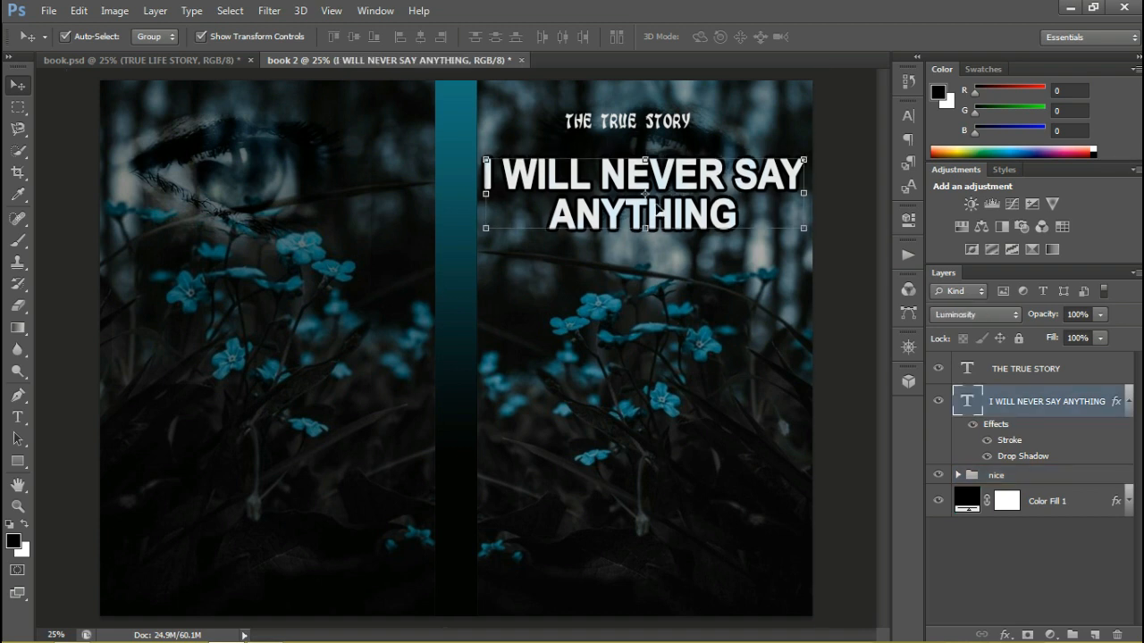
# Nudge THE TRUE STORY slightly down and scale it to about 106% width and 118% height
pyautogui.click(668, 129)
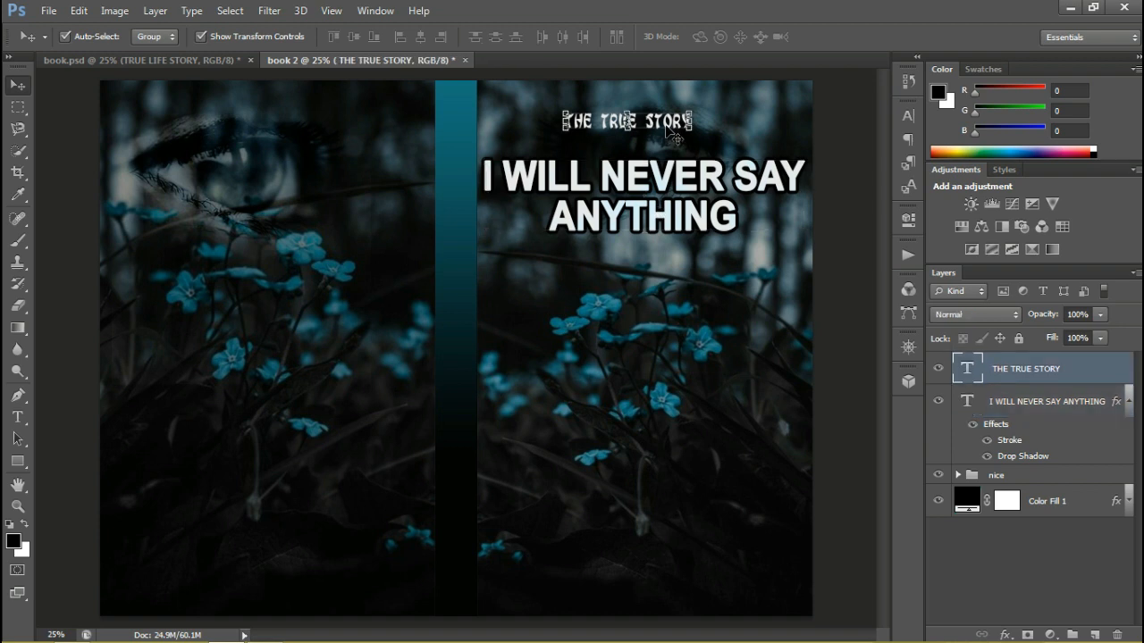
pyautogui.hotkey('shift', 'Down')
pyautogui.hotkey('shift', 'Down')
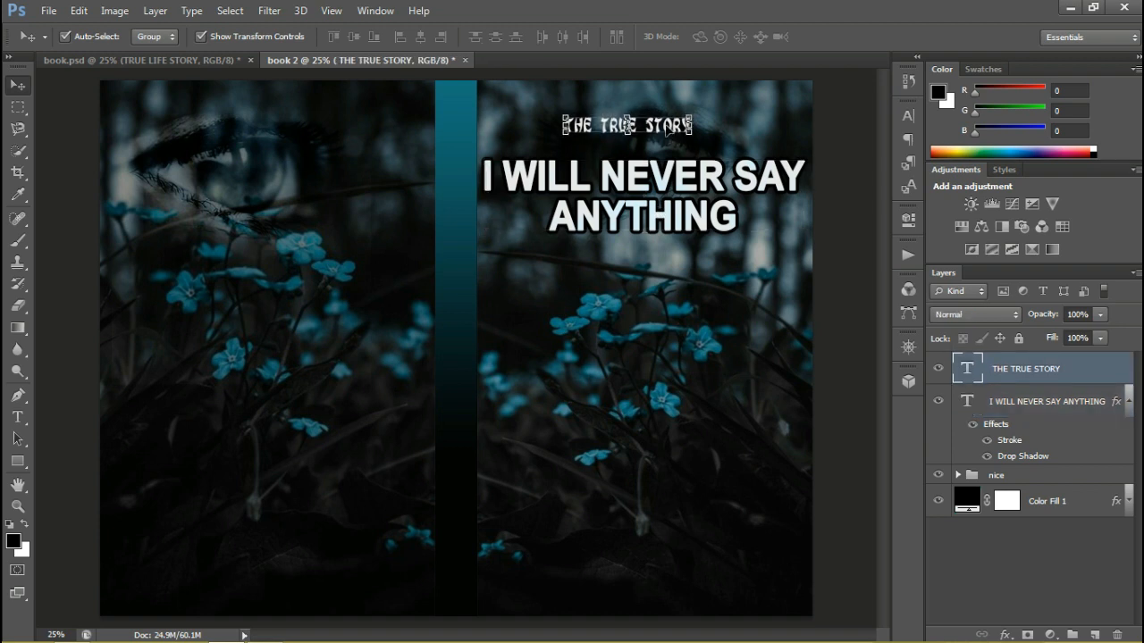
pyautogui.hotkey('ctrl', 't')
pyautogui.moveTo(691, 130); pyautogui.dragTo(698, 131)
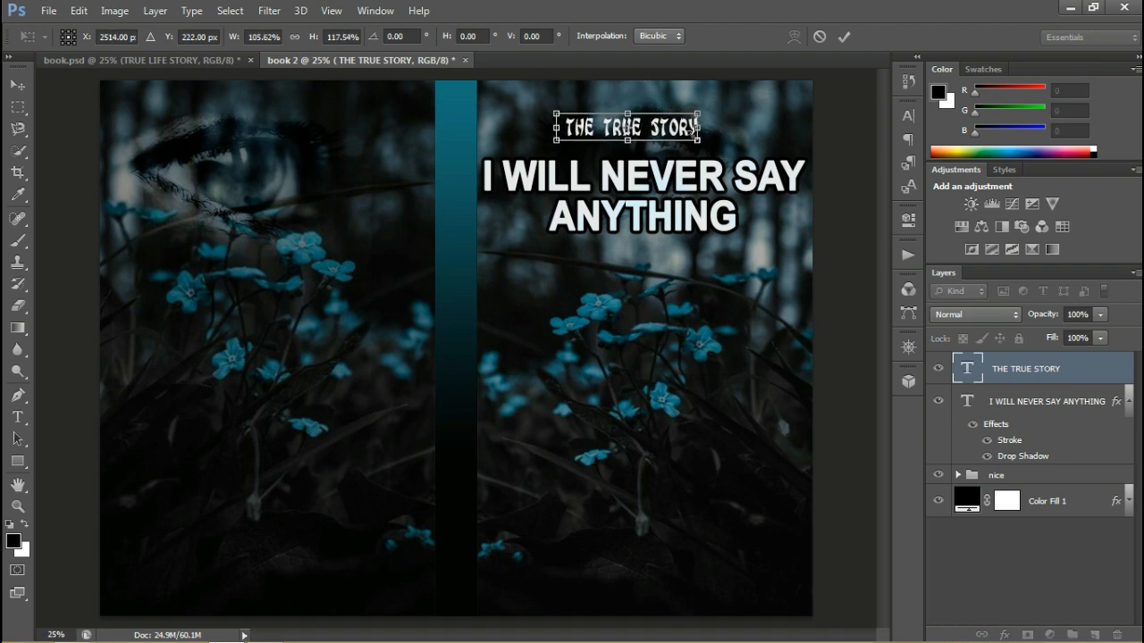
pyautogui.press('Return')
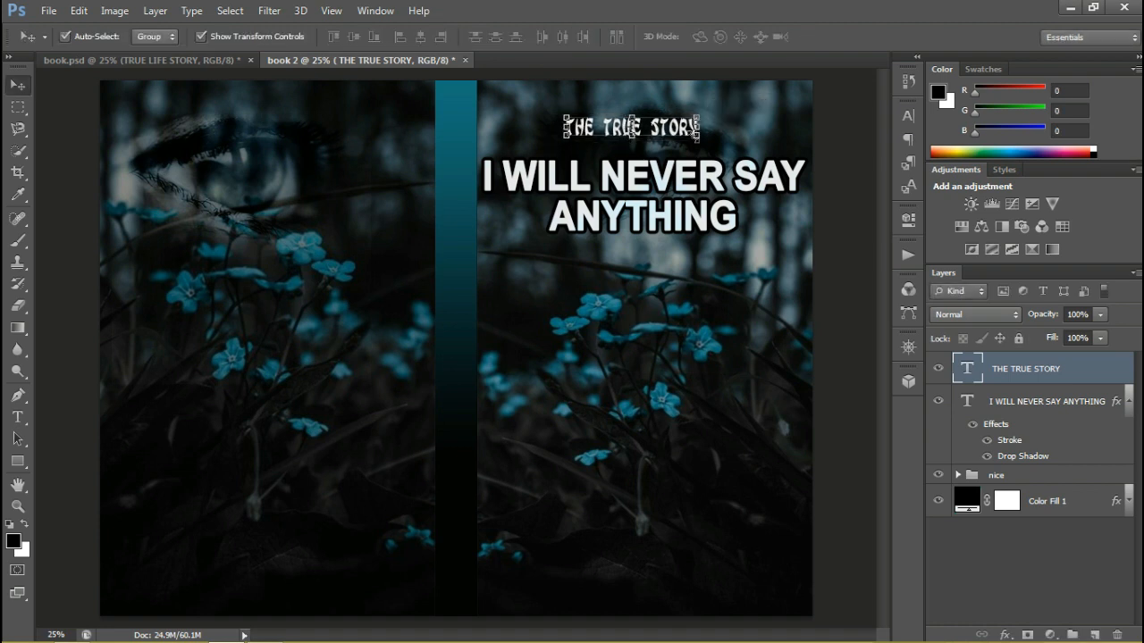
pyautogui.click(663, 304)
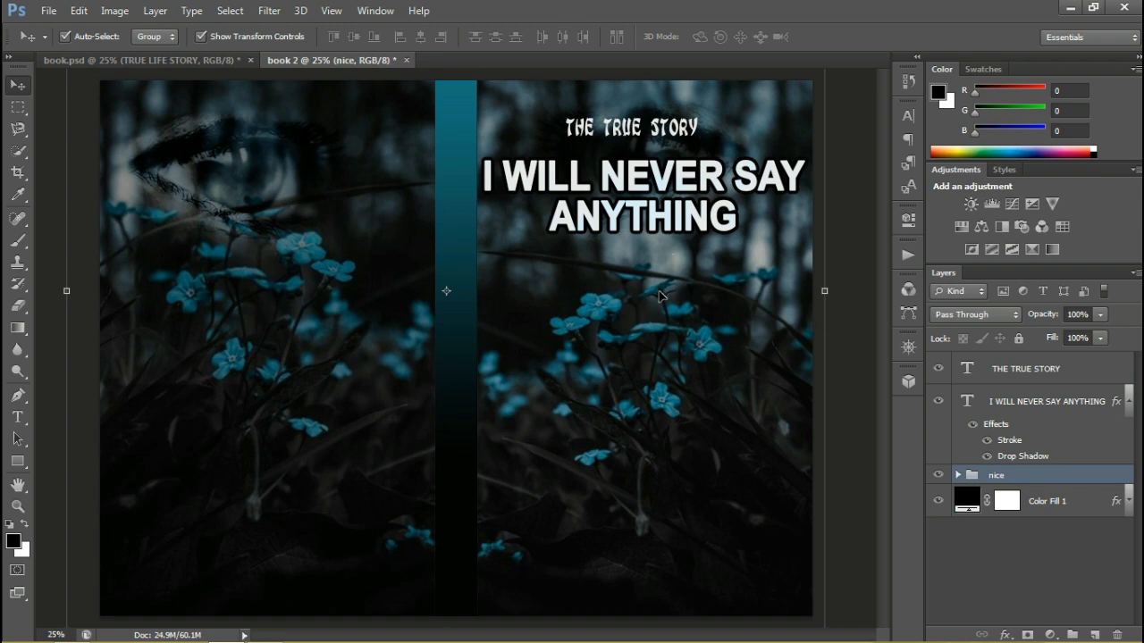
# Add a white text layer on the front cover reading "Compiled by" with the author's title and full name on a second line
pyautogui.press('t')
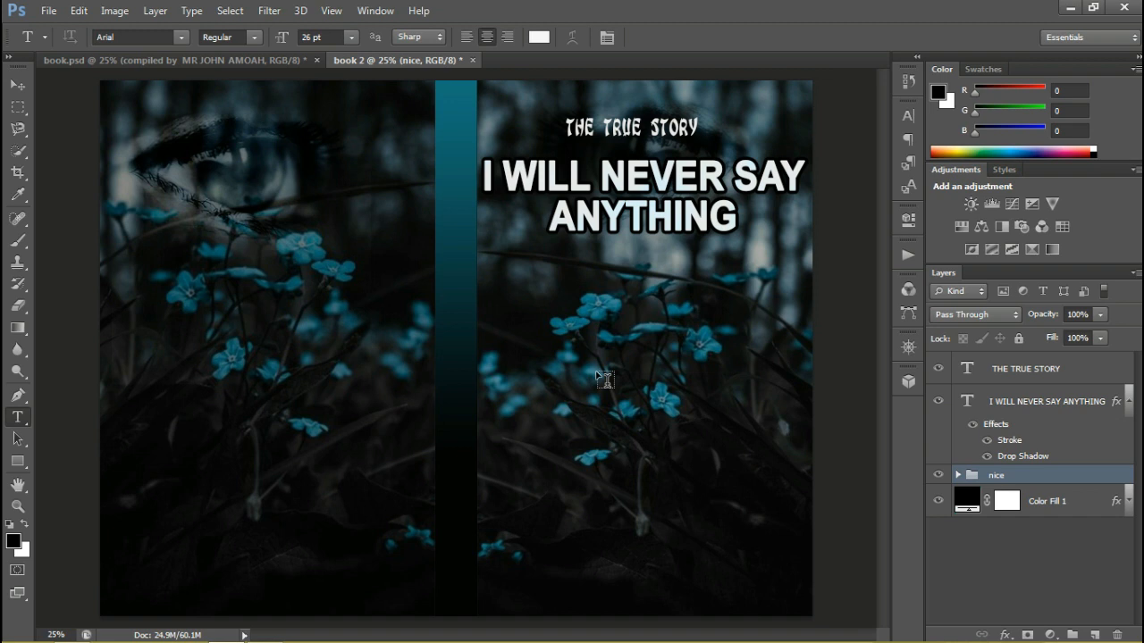
pyautogui.press('c')
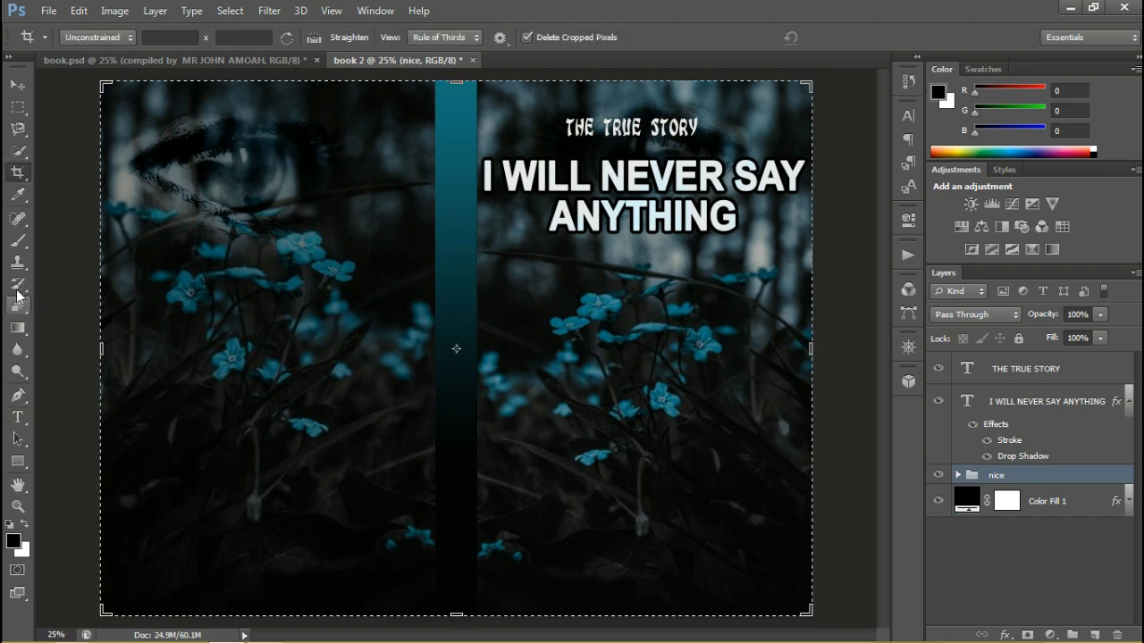
pyautogui.click(17, 84)
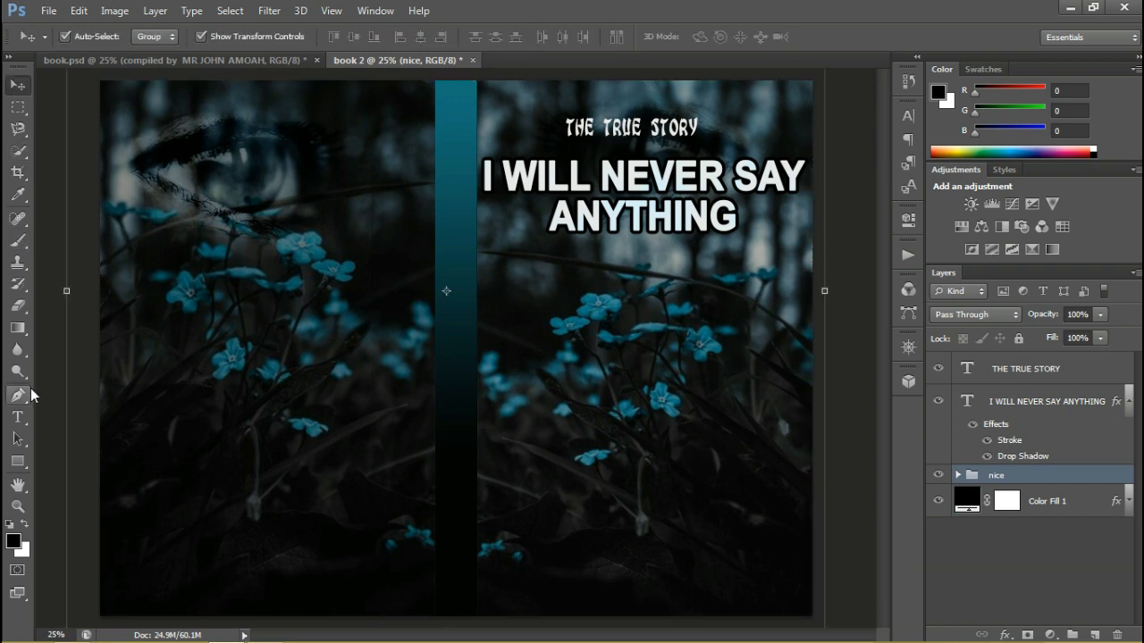
pyautogui.click(17, 416)
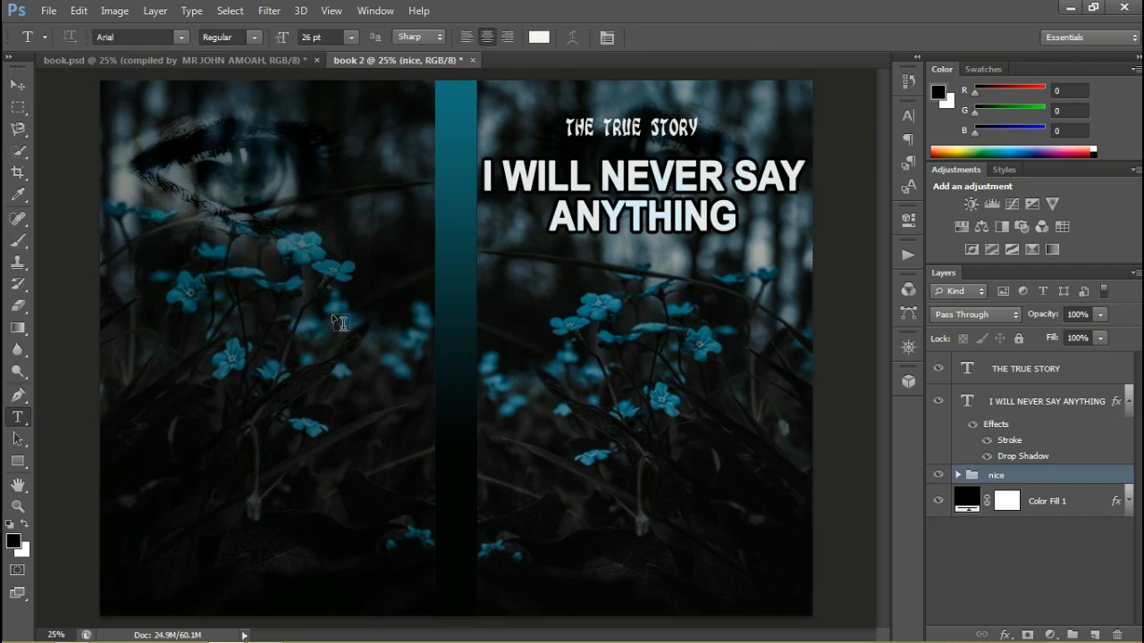
pyautogui.click(533, 338)
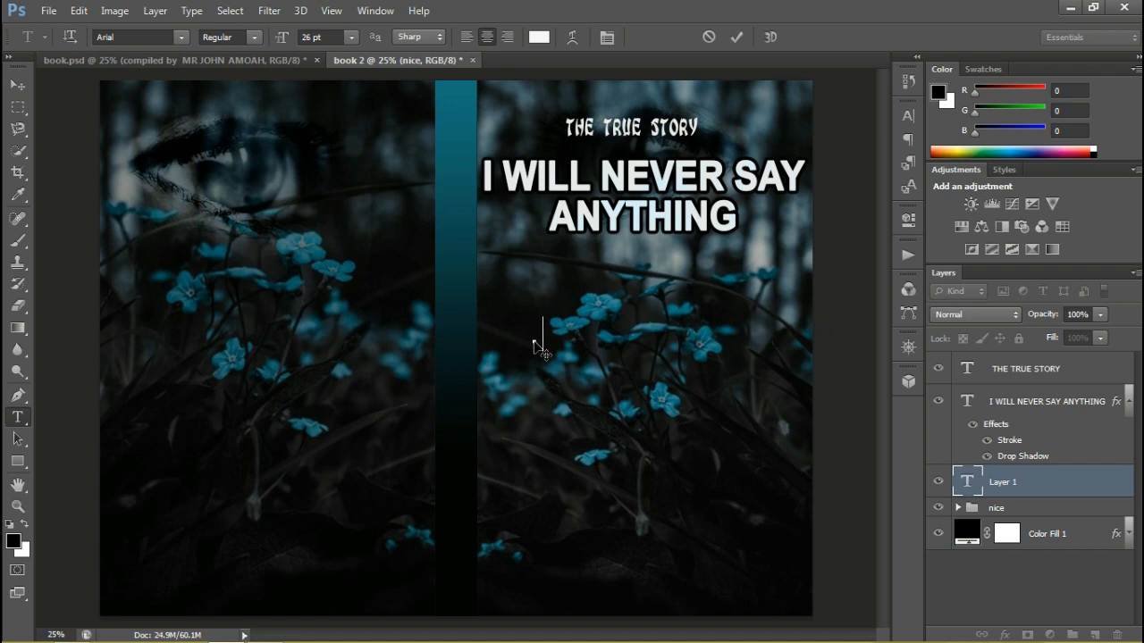
pyautogui.write('Compi')
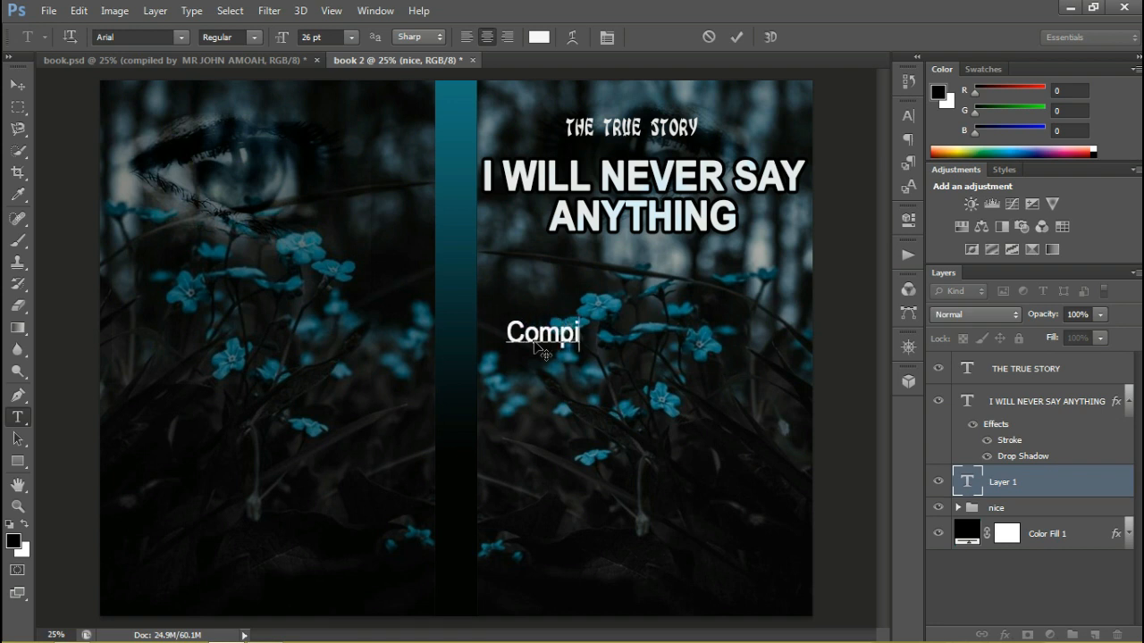
pyautogui.write('led')
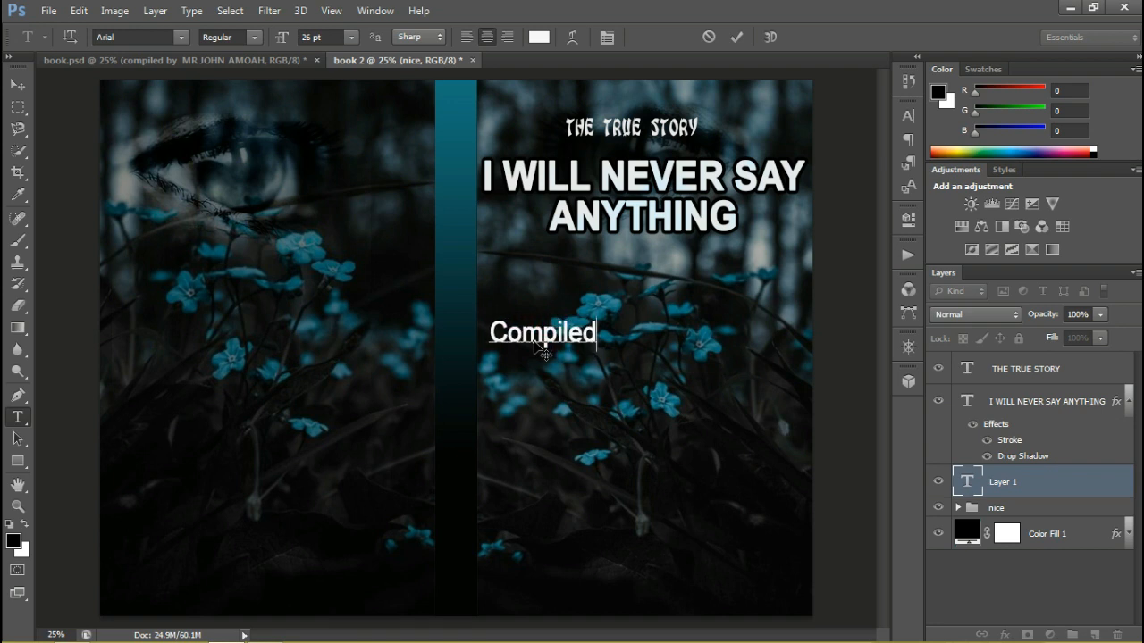
pyautogui.write(' by ')
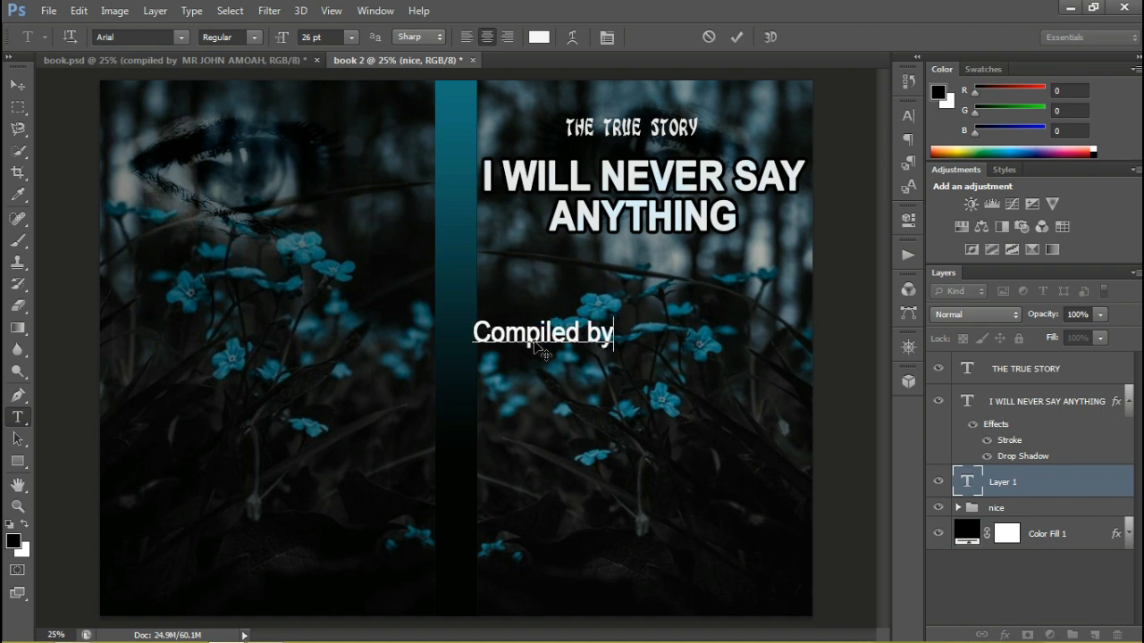
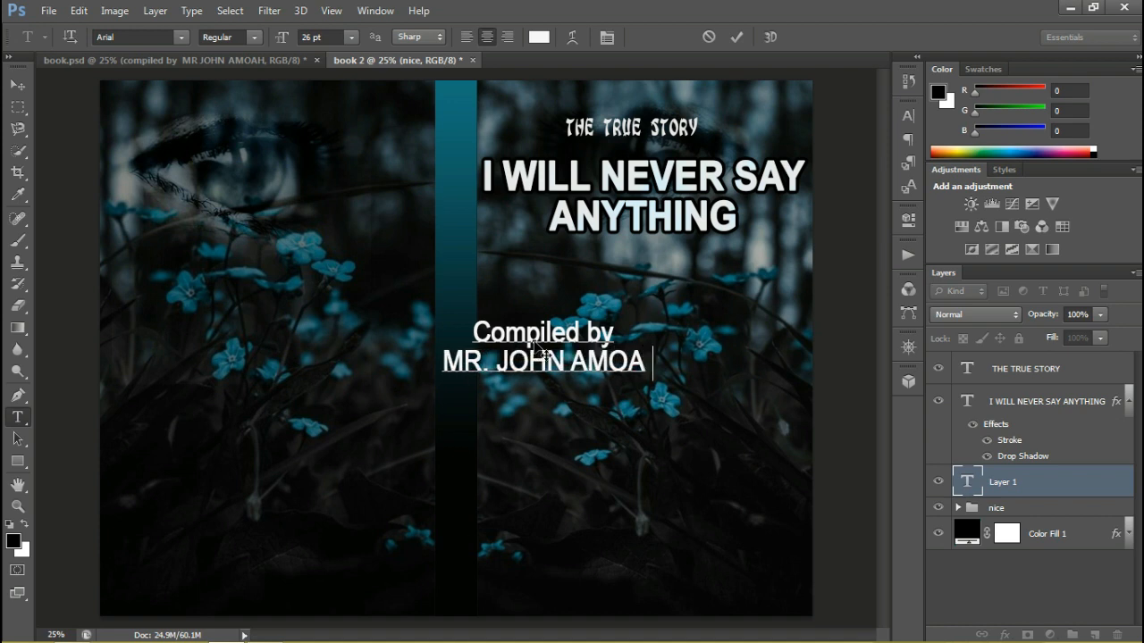
pyautogui.hotkey('ctrl', 'Return')
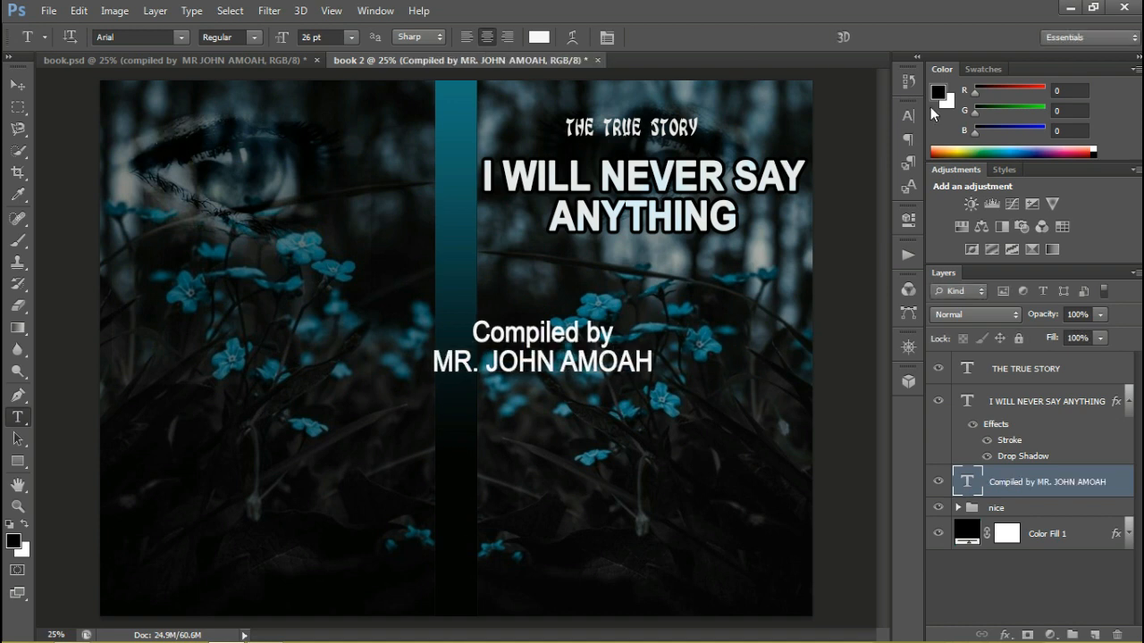
# Reduce the author credit's font size to 18 pt and move it beneath the title on the front cover
pyautogui.click(908, 115)
pyautogui.click(720, 150)
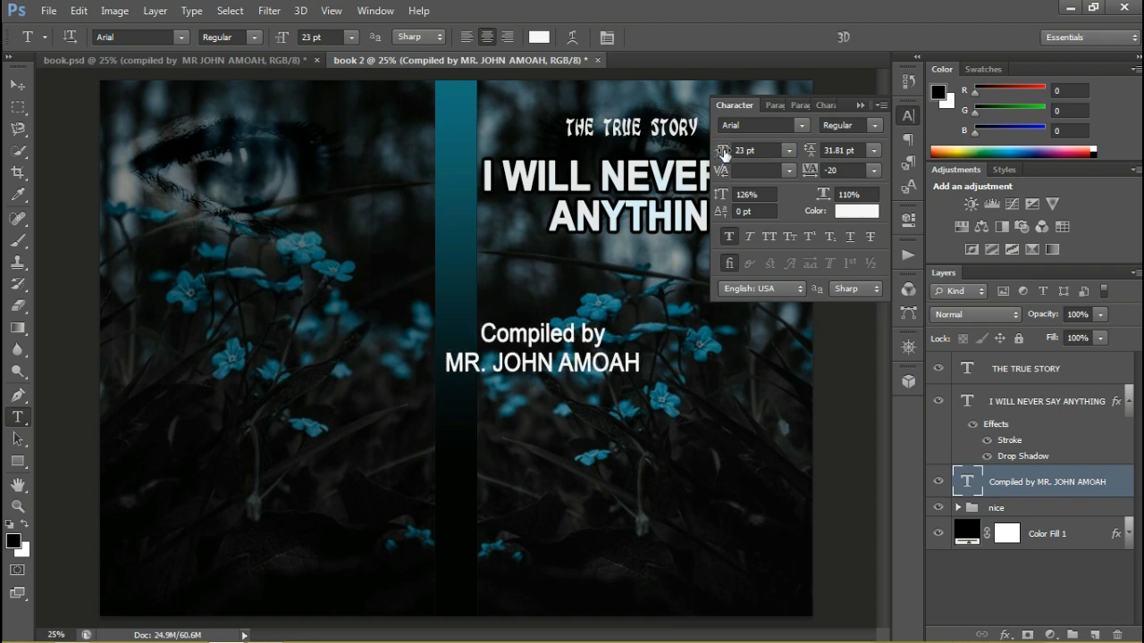
pyautogui.moveTo(723, 152); pyautogui.dragTo(721, 150)
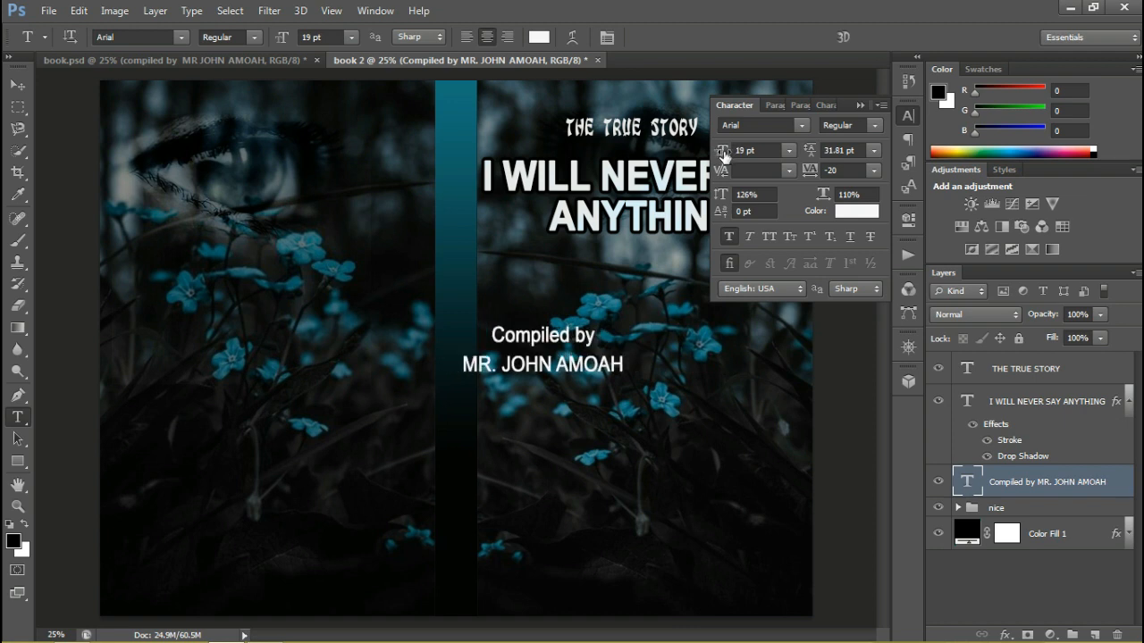
pyautogui.moveTo(724, 153); pyautogui.dragTo(721, 150)
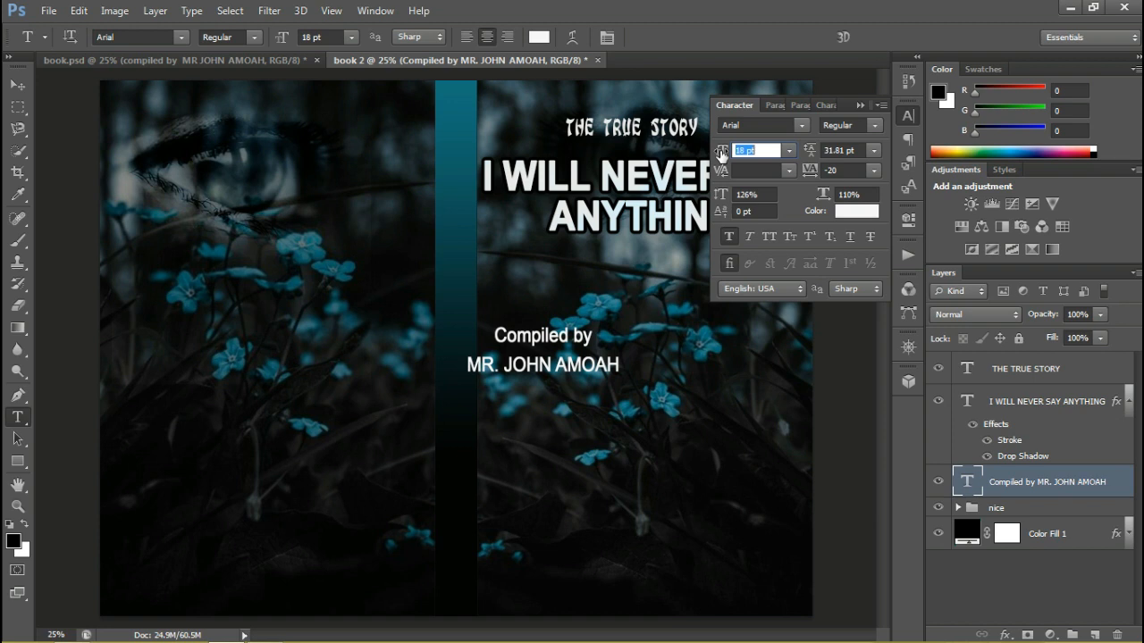
pyautogui.click(18, 84)
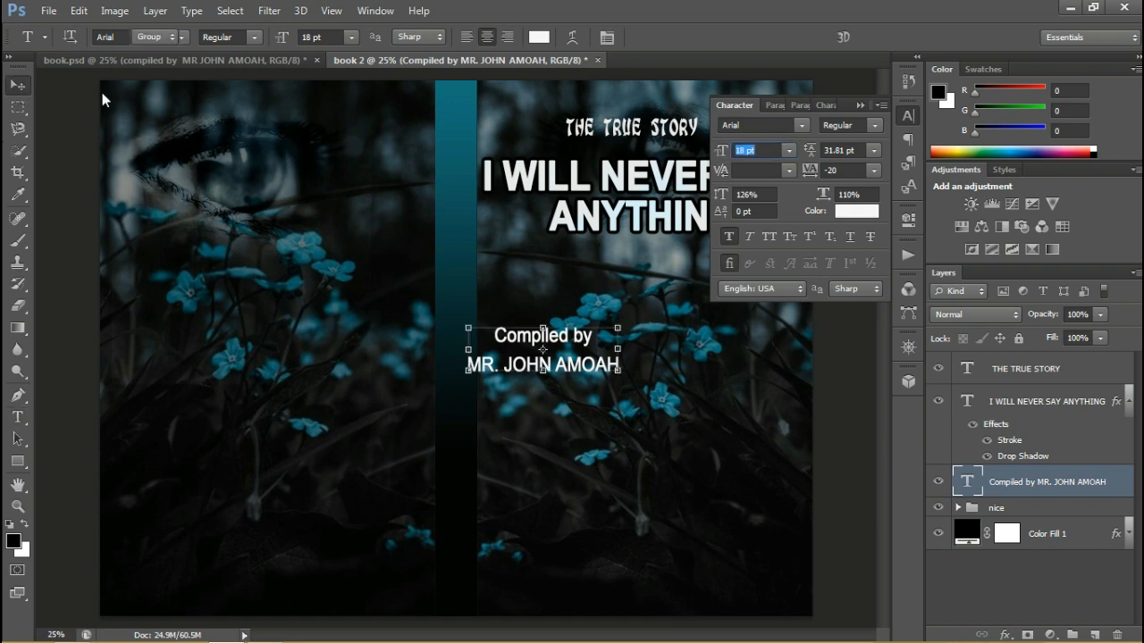
pyautogui.moveTo(569, 342); pyautogui.dragTo(664, 284)
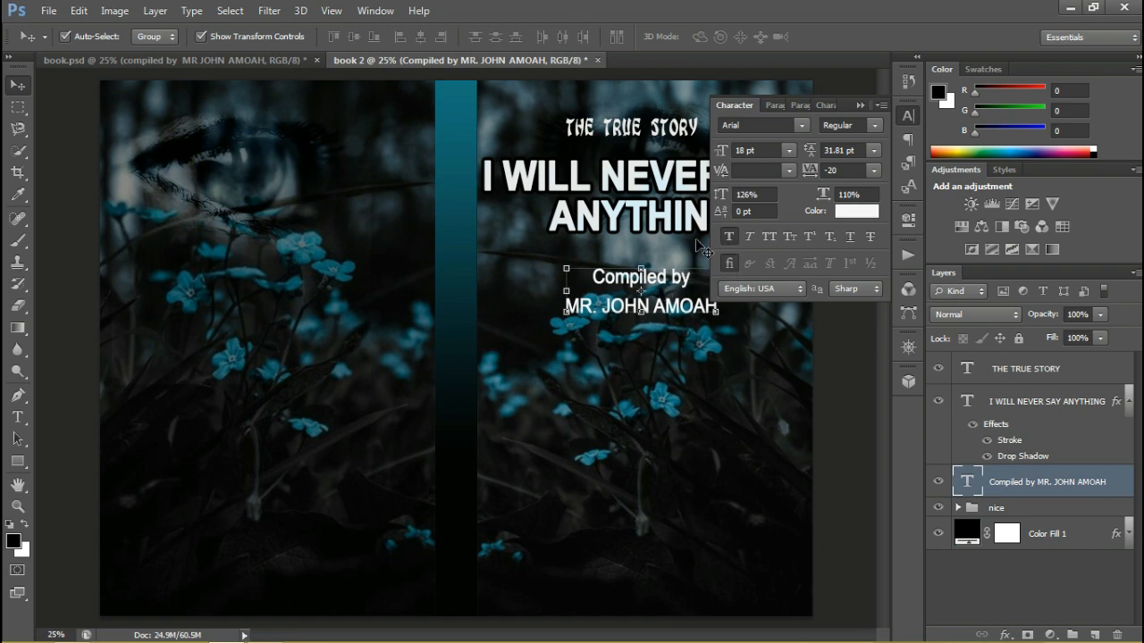
# Set the author credit's font size to 17 pt and tighten its leading to 26.81 pt
pyautogui.moveTo(726, 153); pyautogui.dragTo(722, 155)
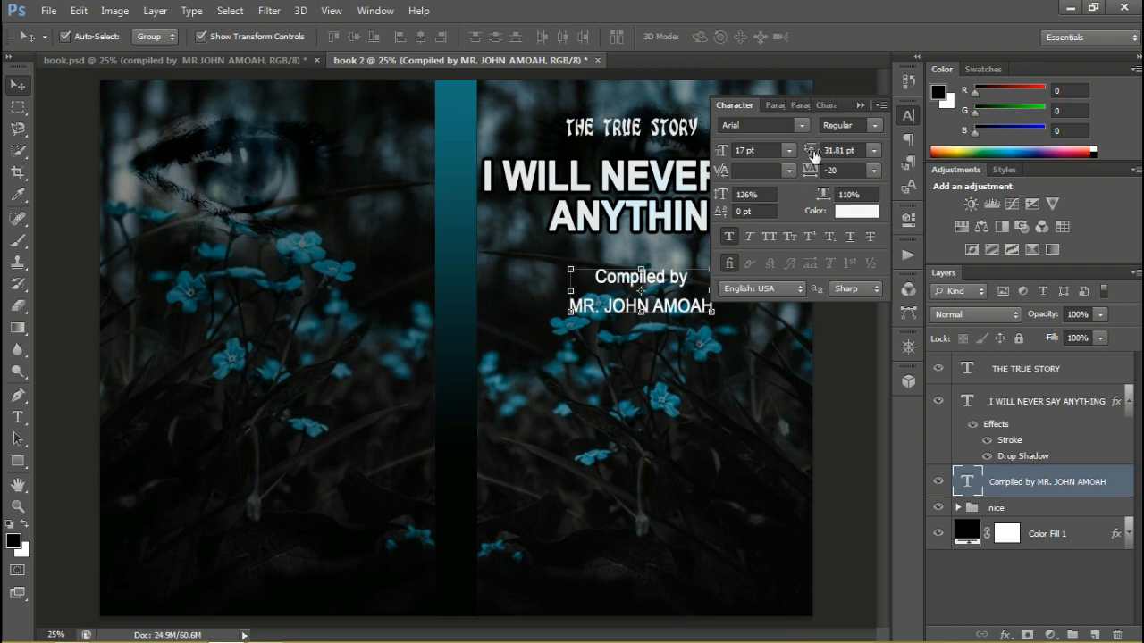
pyautogui.moveTo(813, 154); pyautogui.dragTo(806, 152)
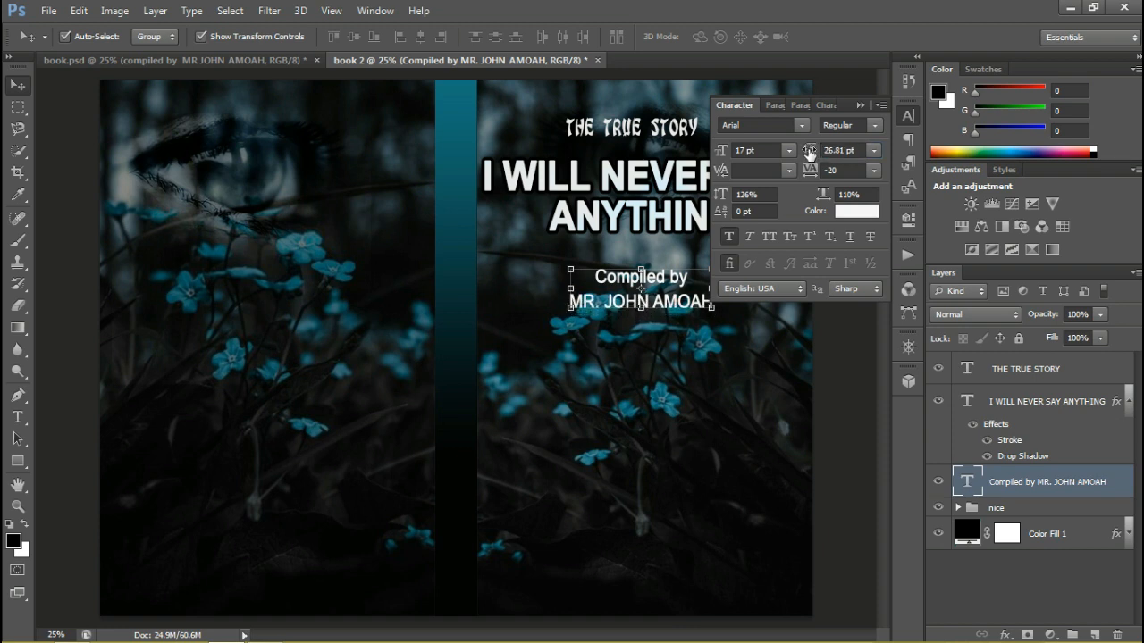
pyautogui.click(856, 103)
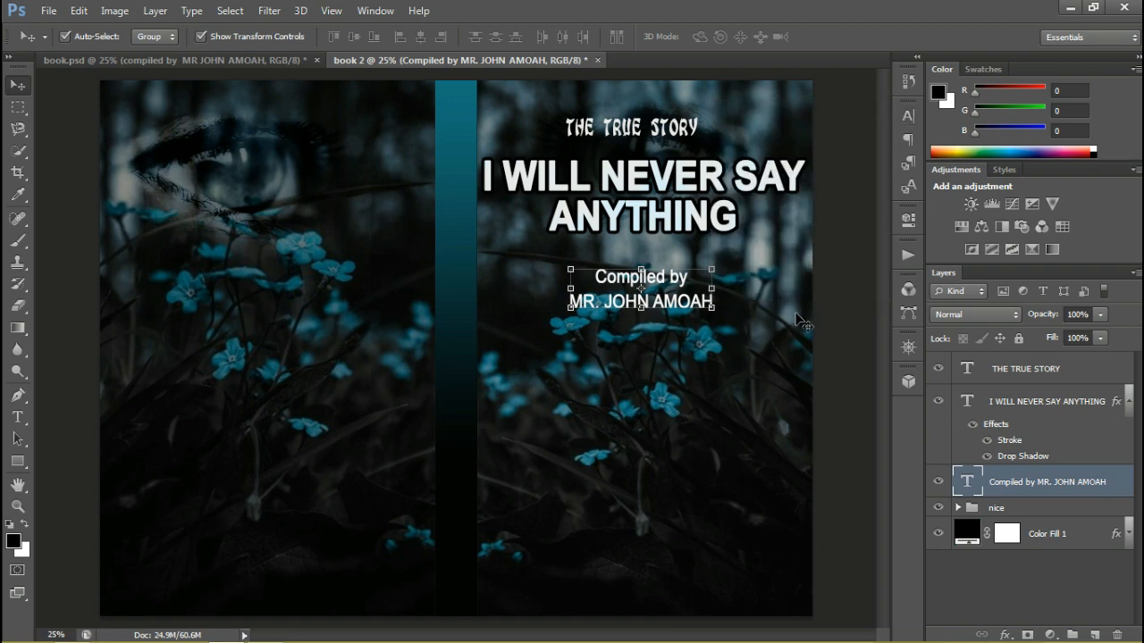
pyautogui.click(664, 403)
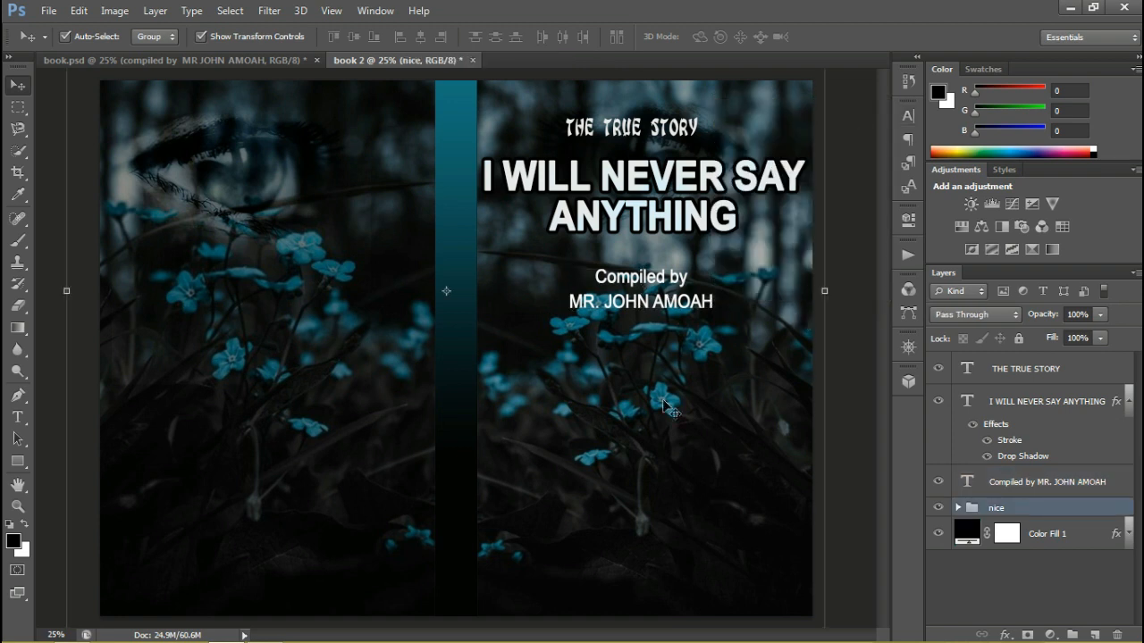
# Duplicate the I WILL NEVER SAY ANYTHING title layer and move the copy to the upper part of the back cover
pyautogui.click(619, 191)
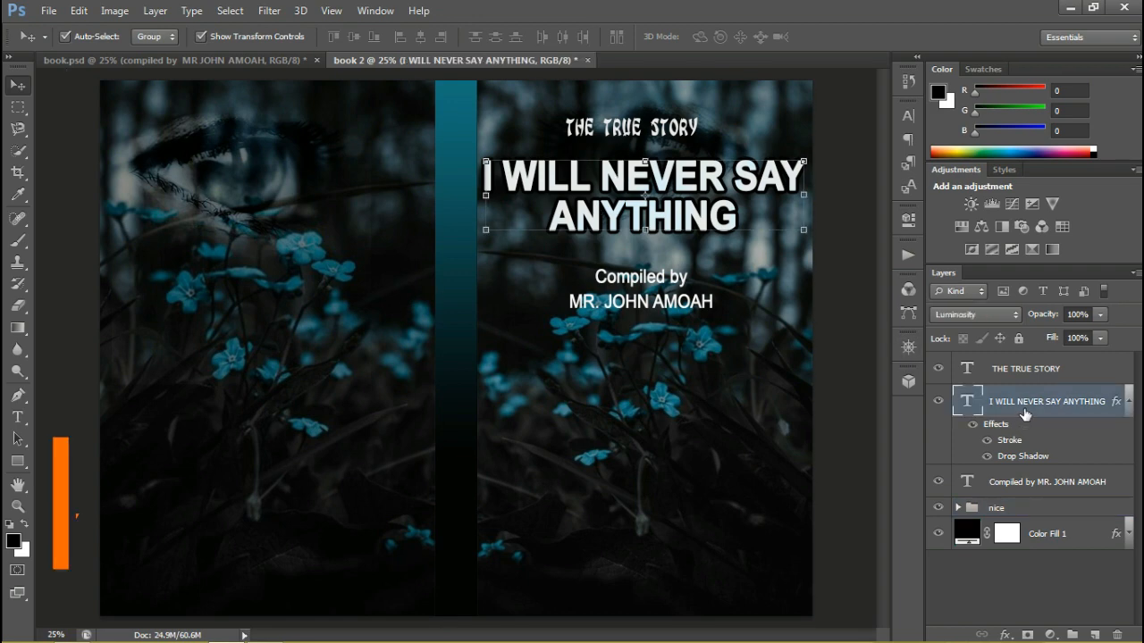
pyautogui.rightClick(1024, 410)
pyautogui.click(774, 156)
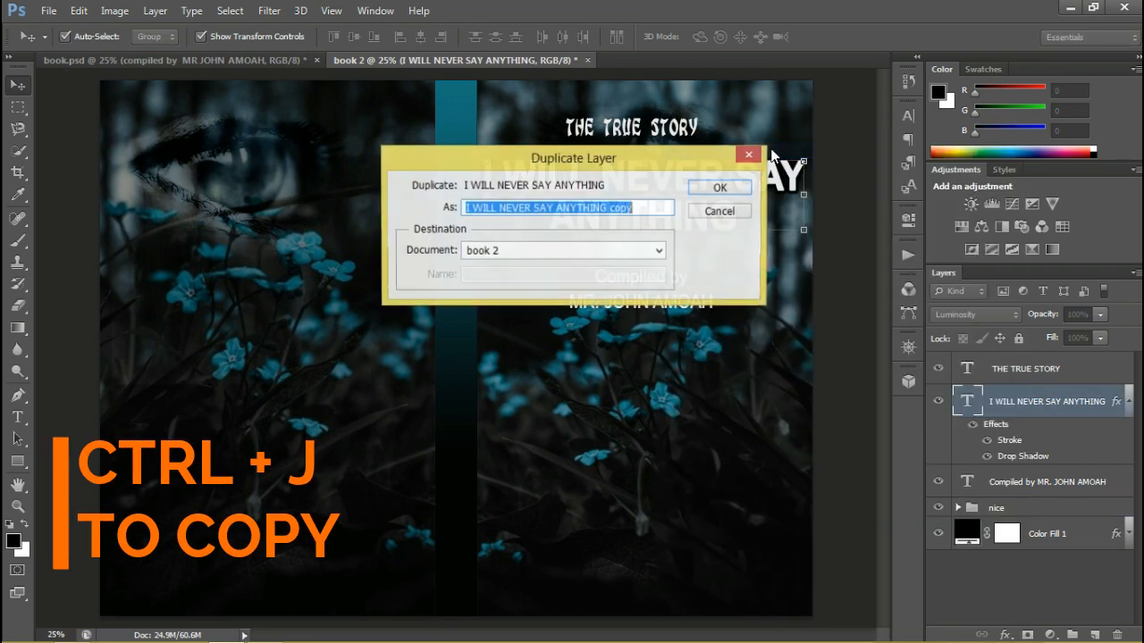
pyautogui.click(717, 187)
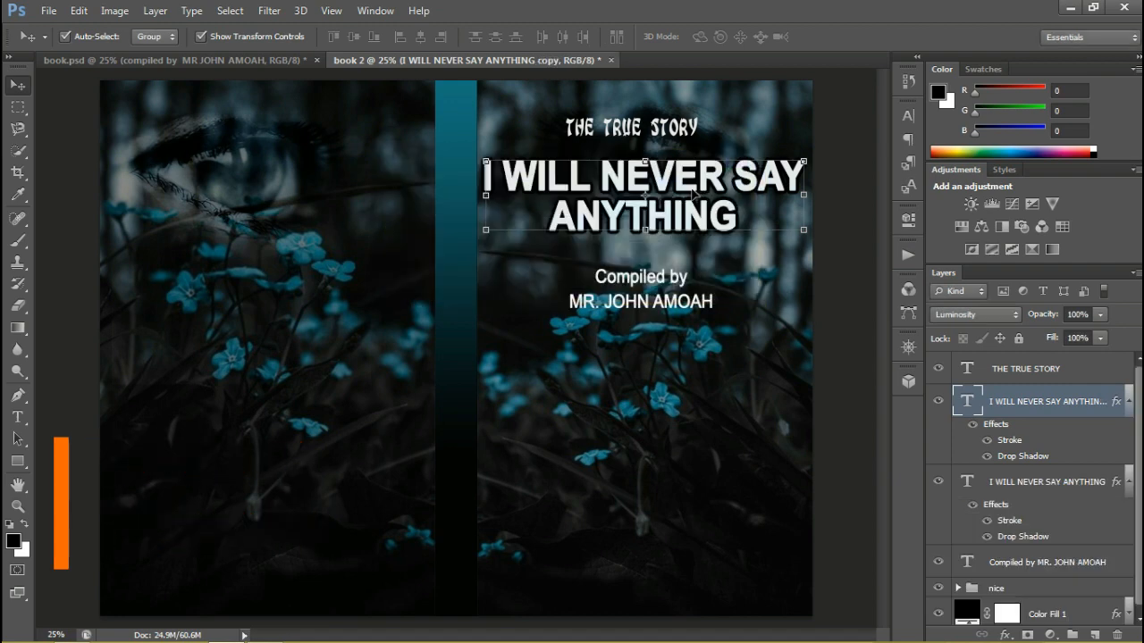
pyautogui.moveTo(693, 191); pyautogui.dragTo(307, 161)
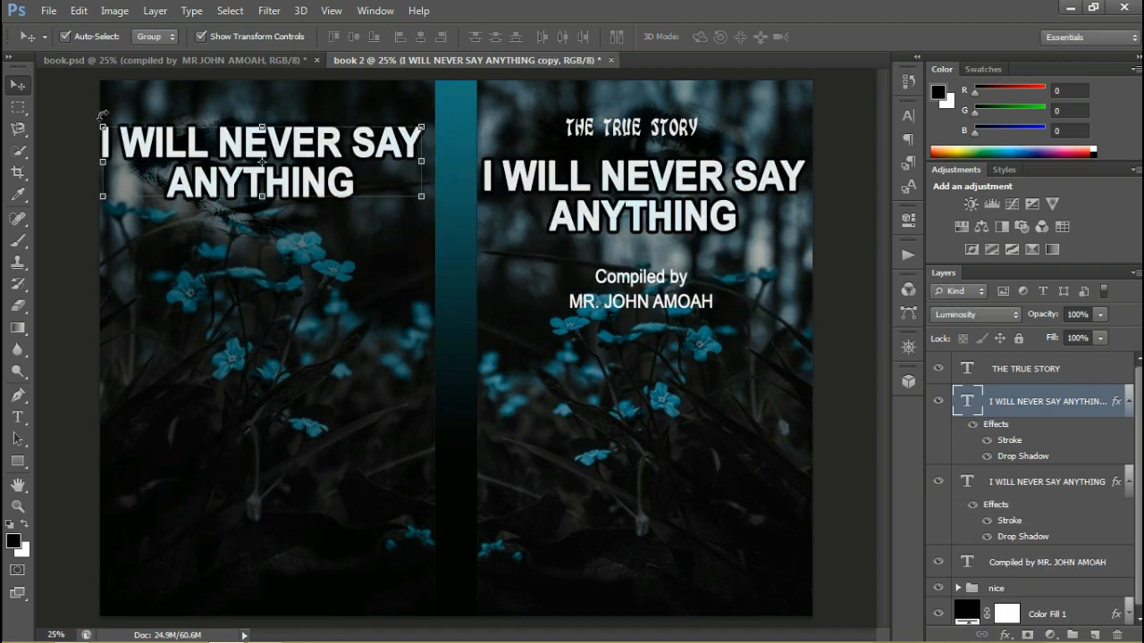
# Scale the back cover title to about 67% width and 73% height and shift it up near the top edge
pyautogui.moveTo(103, 127); pyautogui.dragTo(195, 132)
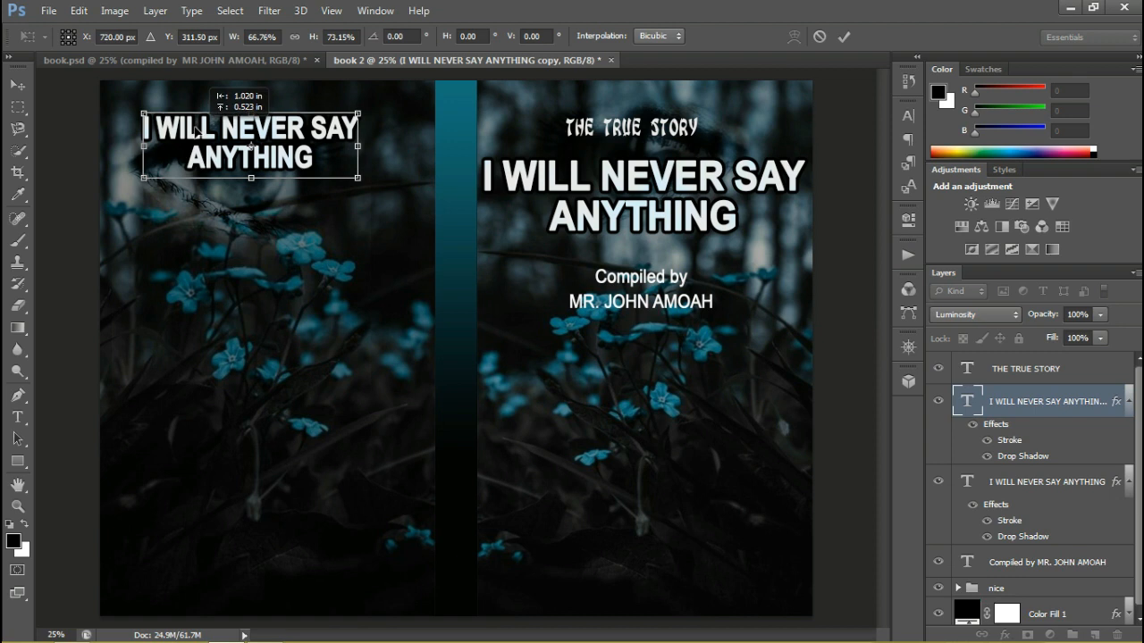
pyautogui.press('Return')
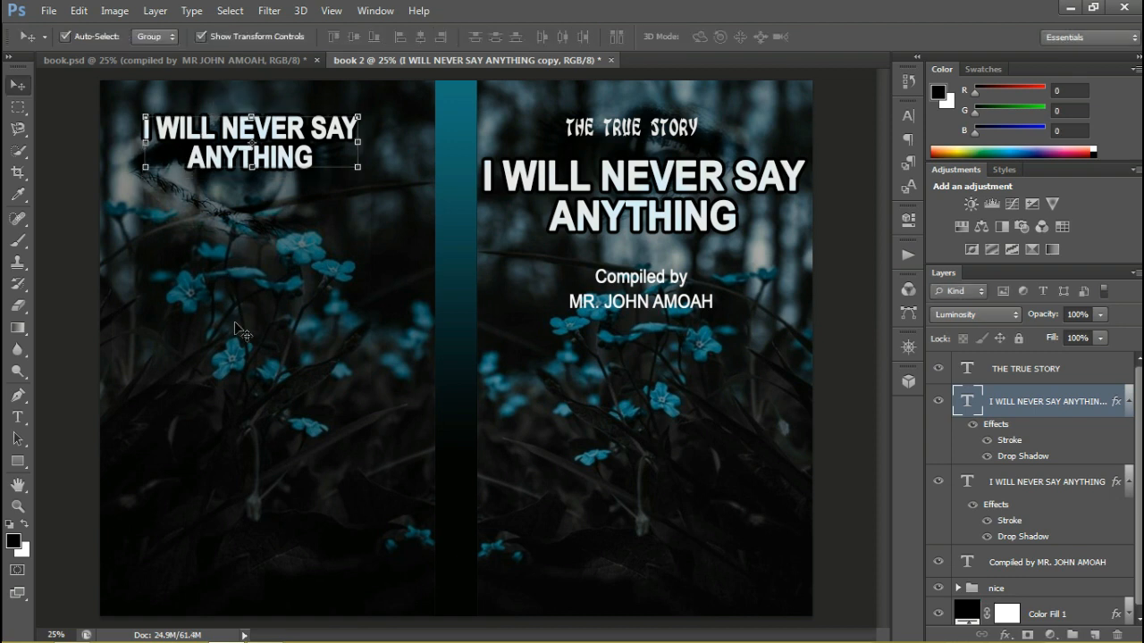
pyautogui.click(239, 331)
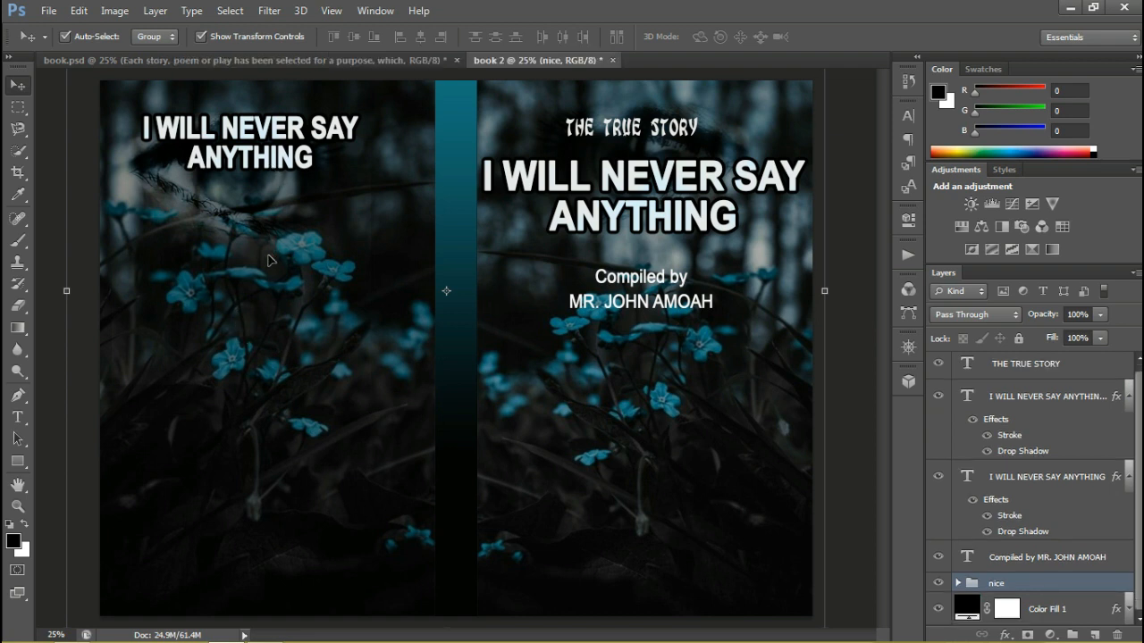
# Paste the copied blurb "Each story, poem or play has been selected for a purpose…" as a new text layer on the back cover
pyautogui.click(18, 417)
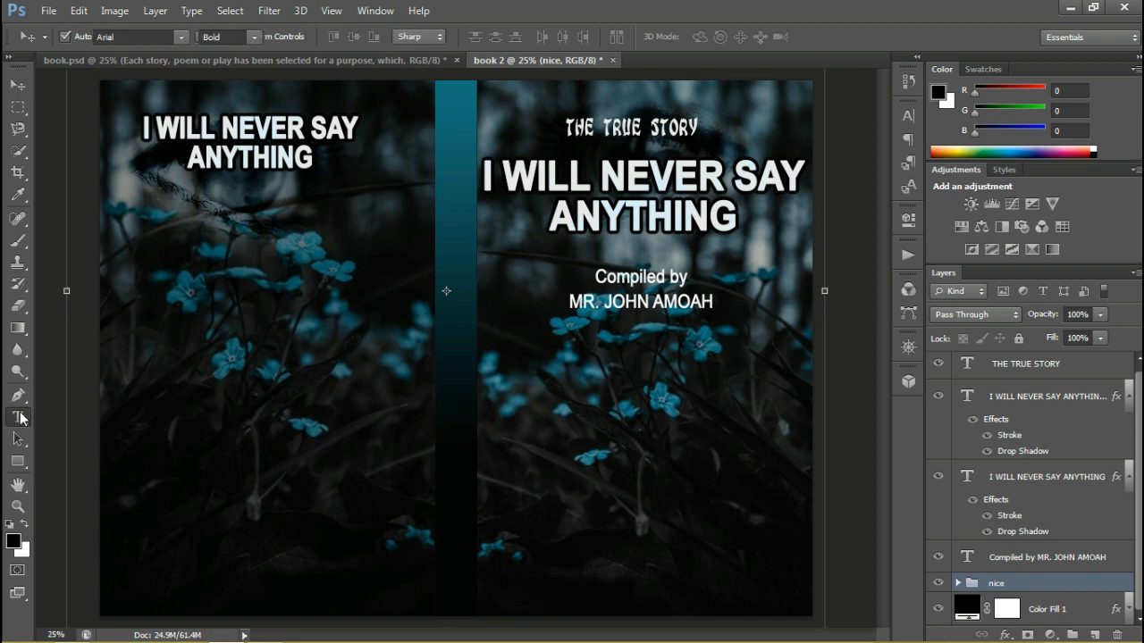
pyautogui.click(193, 267)
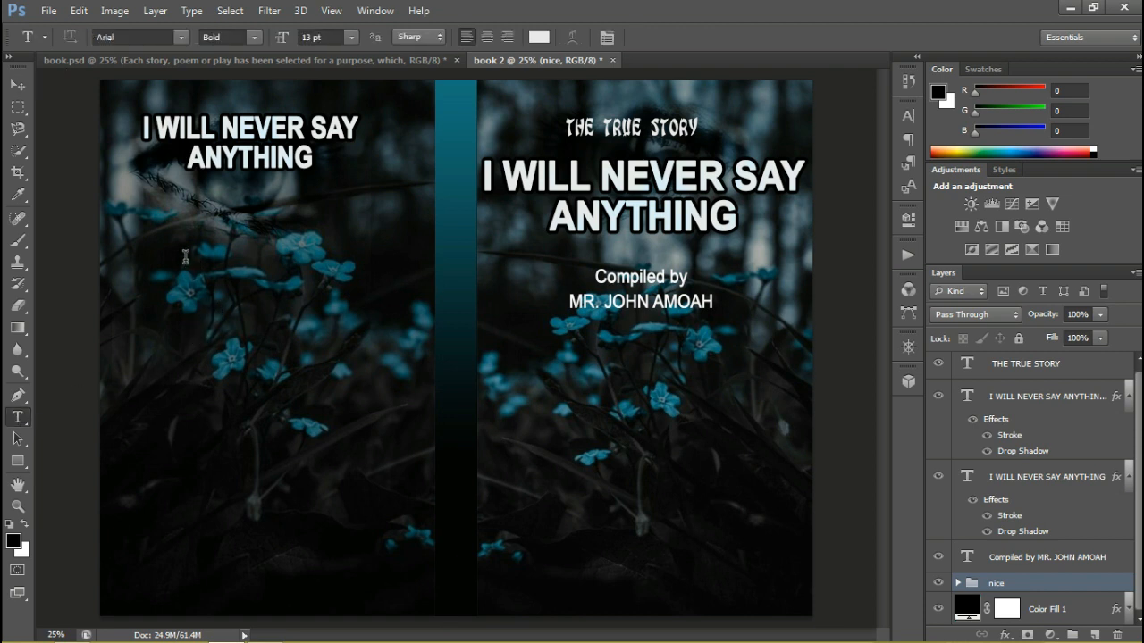
pyautogui.rightClick(187, 262)
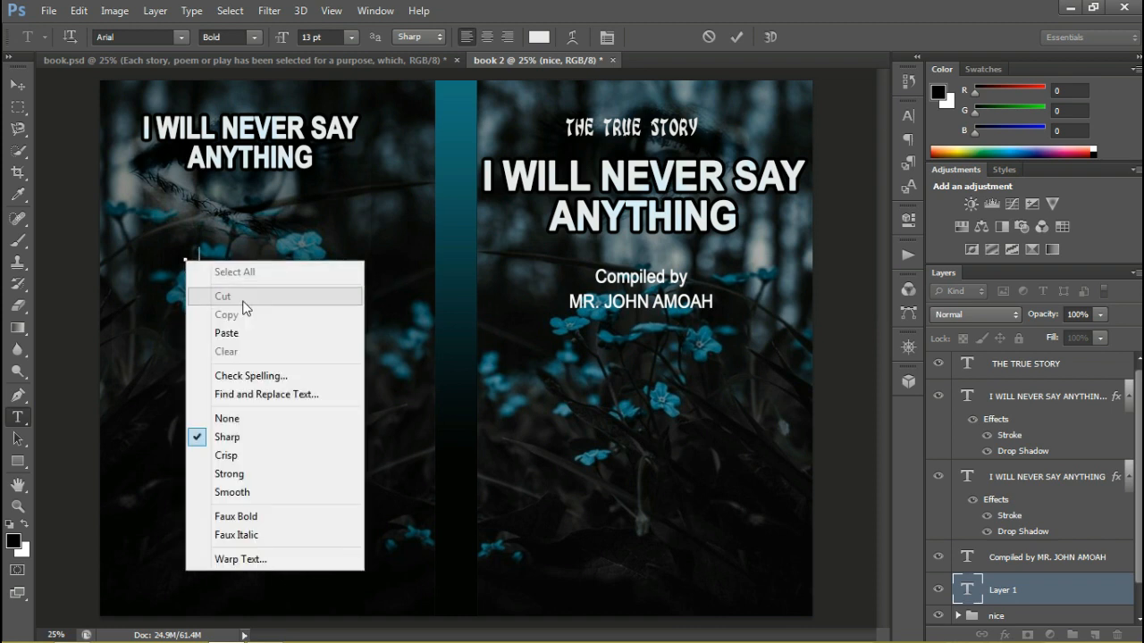
pyautogui.click(250, 335)
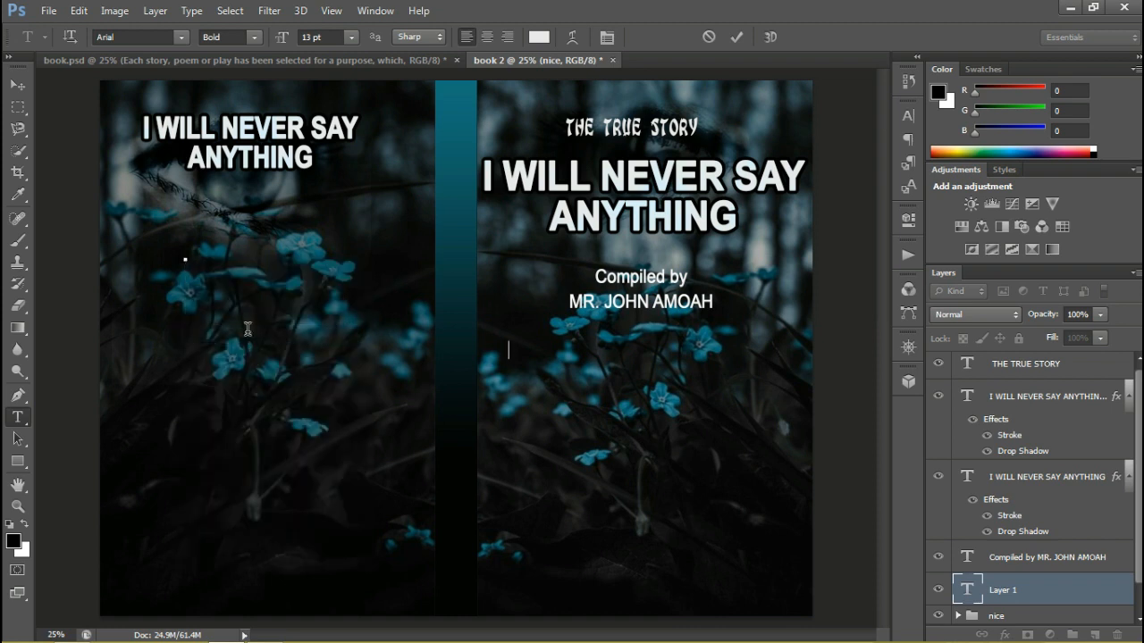
pyautogui.click(738, 37)
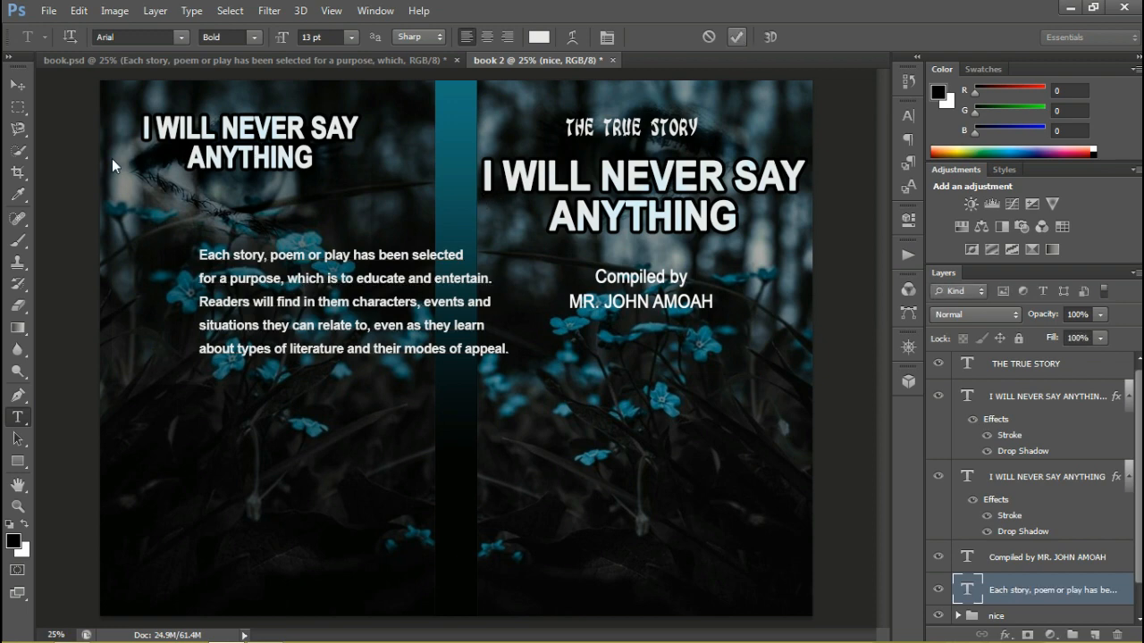
# Move the blurb beneath the back cover title so it fits between the cover's edge and the spine
pyautogui.click(25, 84)
pyautogui.moveTo(308, 262); pyautogui.dragTo(221, 227)
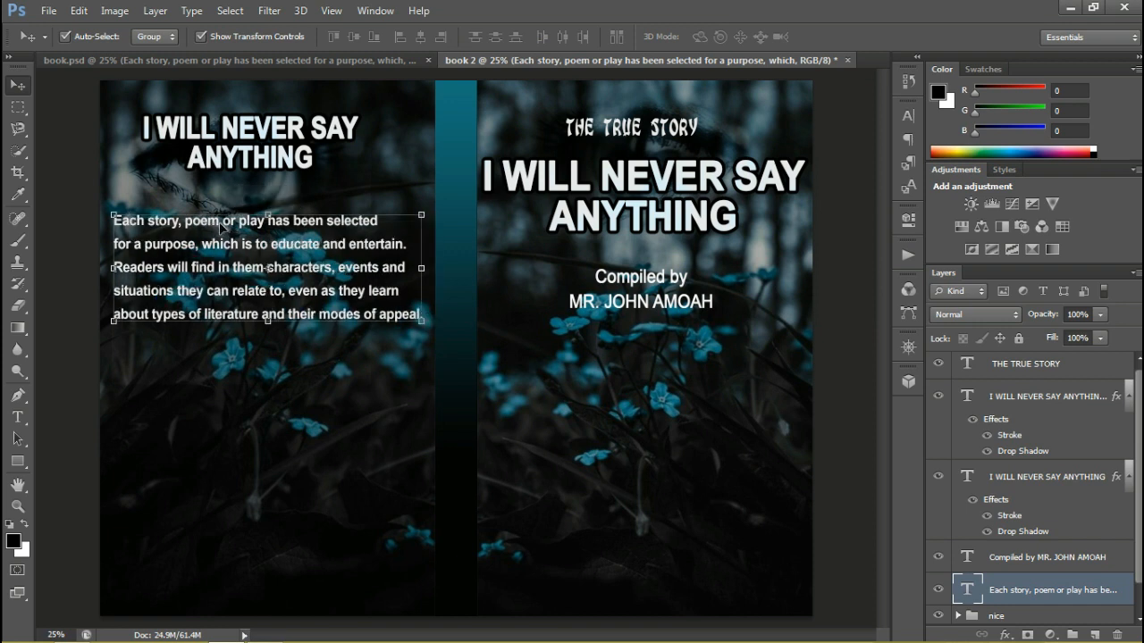
pyautogui.click(267, 439)
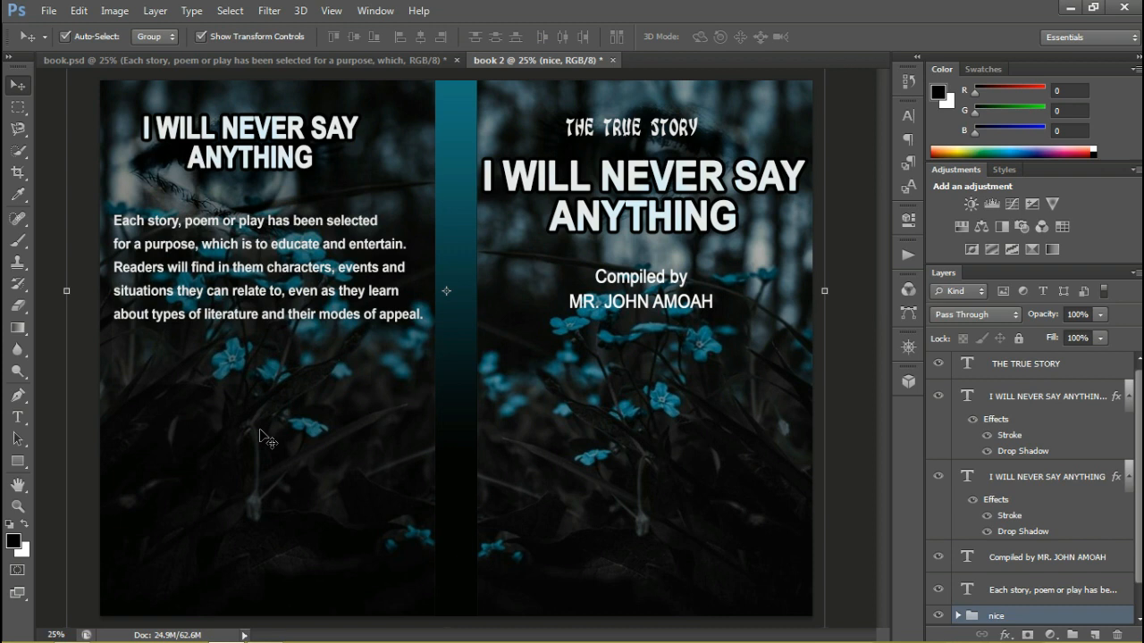
# Draw a black ellipse about 368 × 400 px on the lower back cover, then shift it toward the outer edge and resize it into a circle
pyautogui.click(17, 462)
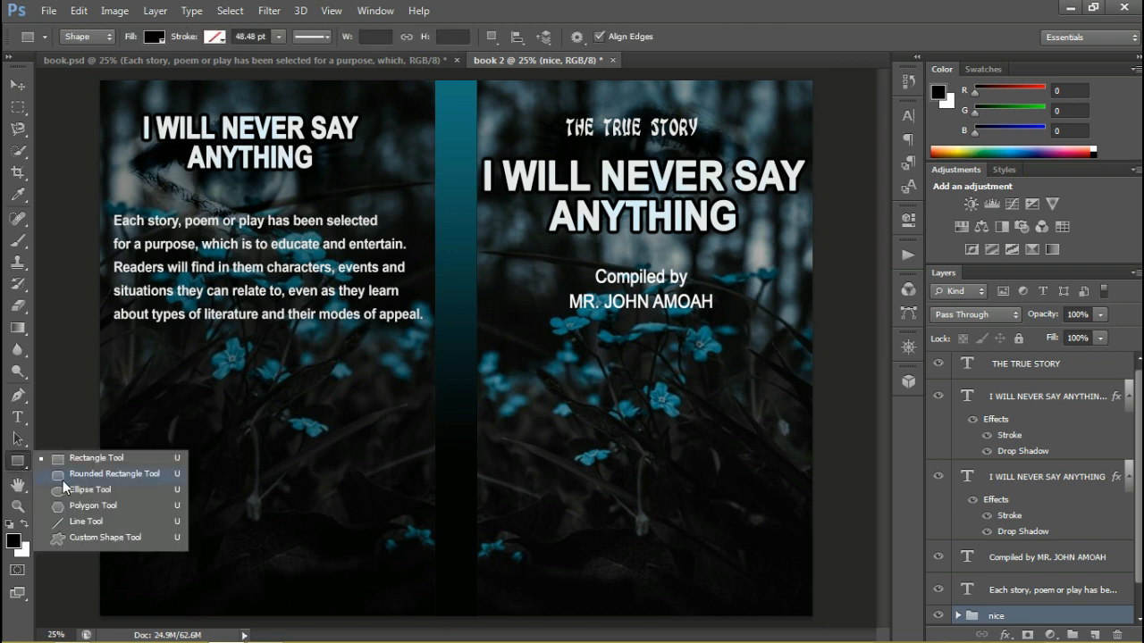
pyautogui.click(68, 490)
pyautogui.moveTo(146, 419); pyautogui.dragTo(221, 505)
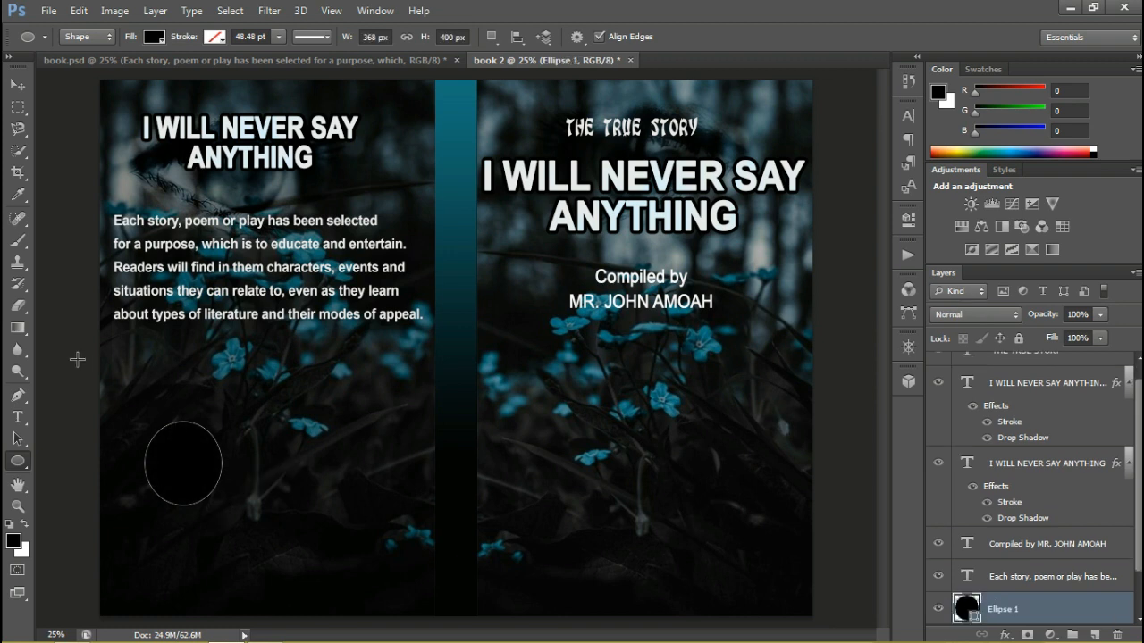
pyautogui.click(17, 84)
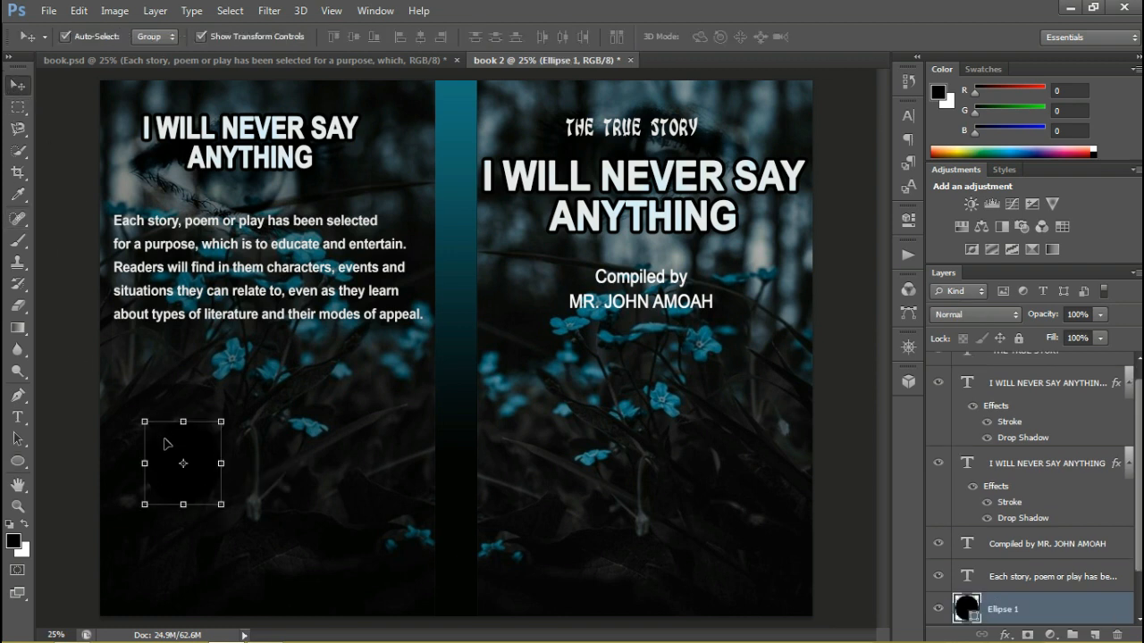
pyautogui.moveTo(164, 444); pyautogui.dragTo(151, 465)
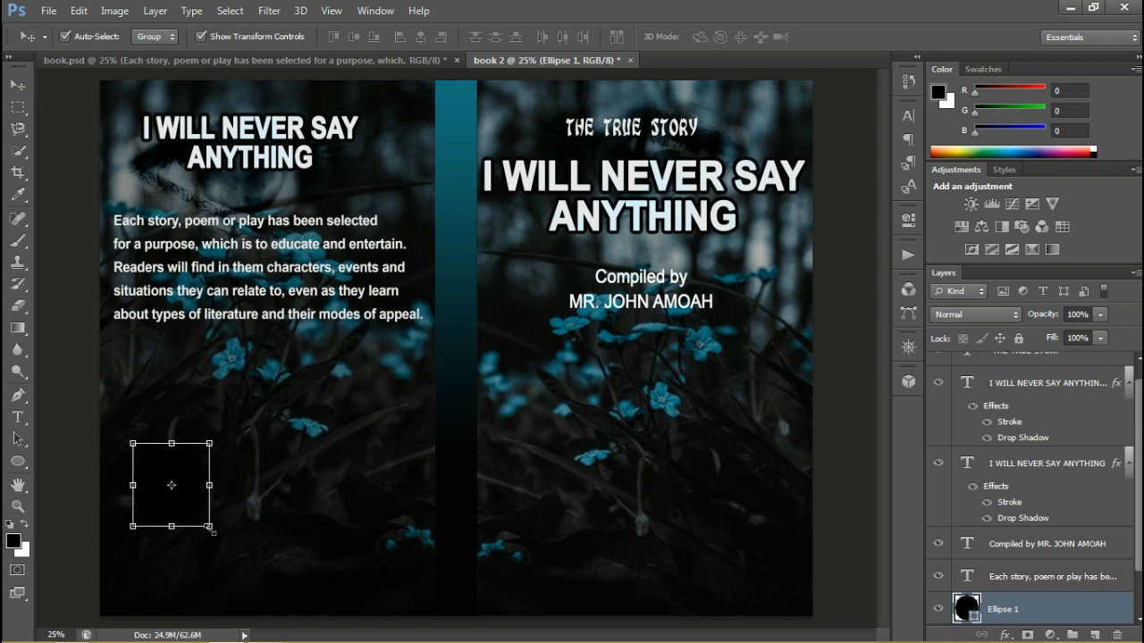
pyautogui.moveTo(205, 529)
pyautogui.mouseDown()
pyautogui.moveTo(227, 539)
pyautogui.moveTo(199, 525)
pyautogui.moveTo(193, 507)
pyautogui.moveTo(188, 514)
pyautogui.mouseUp()
pyautogui.press('Return')
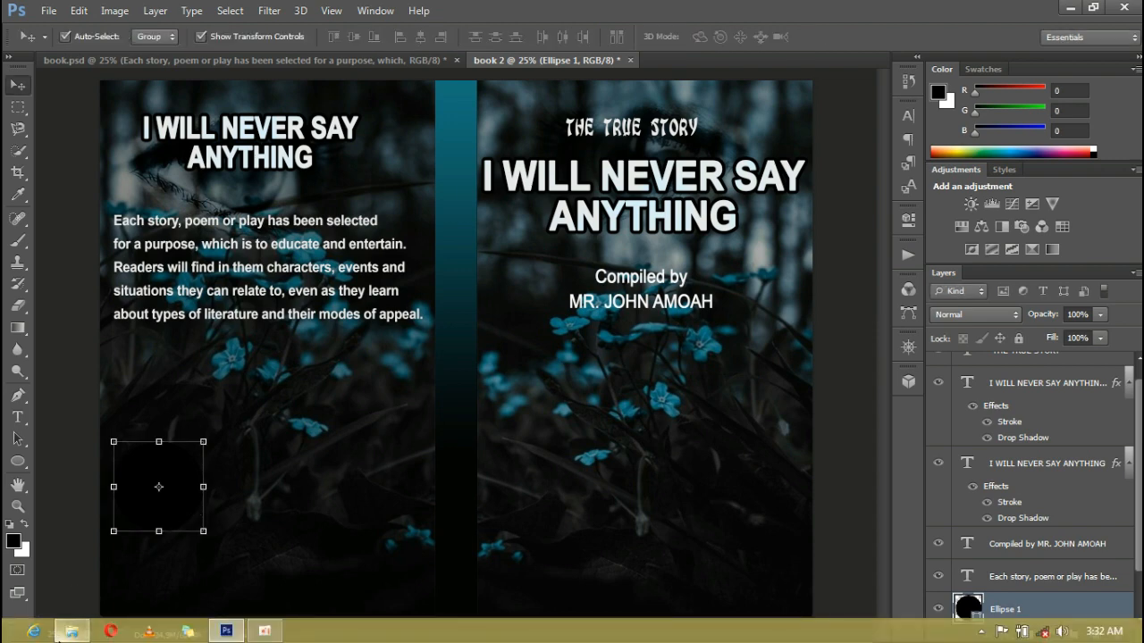
# Switch to File Explorer and place the video 3 image from the work folder into the cover, positioned over the black circle
pyautogui.click(72, 632)
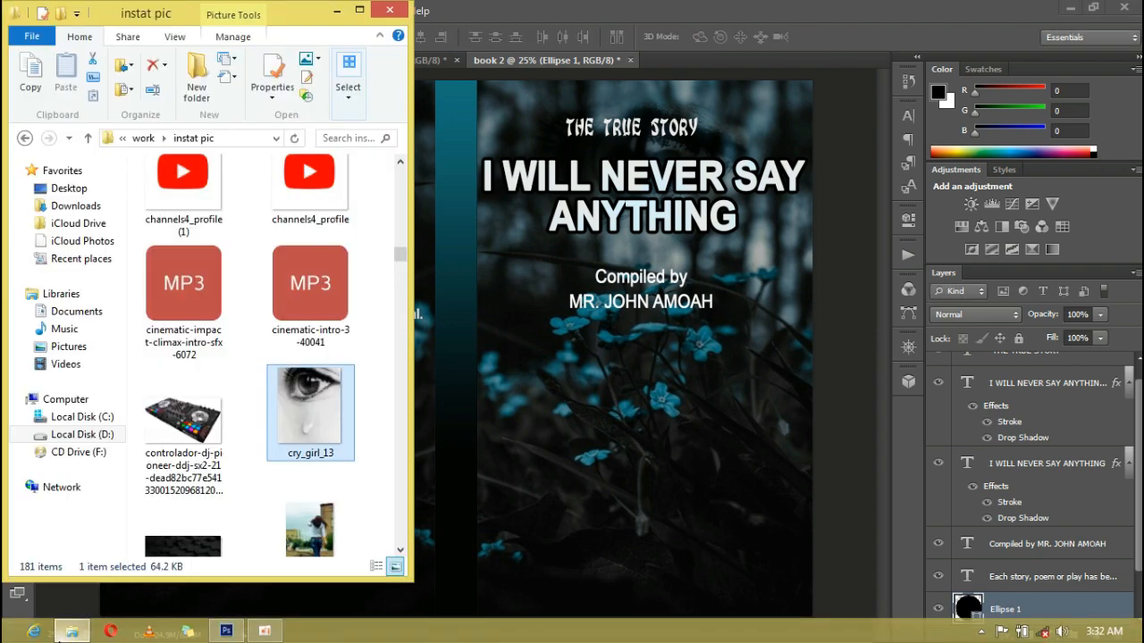
pyautogui.click(89, 138)
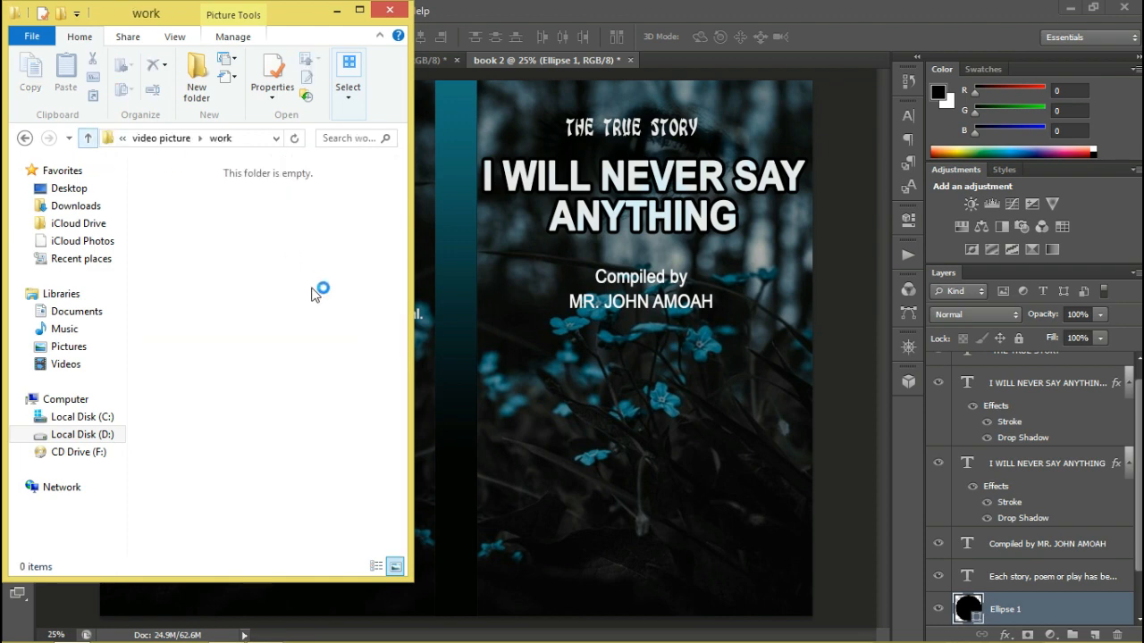
pyautogui.moveTo(403, 182); pyautogui.dragTo(409, 257)
pyautogui.click(326, 307)
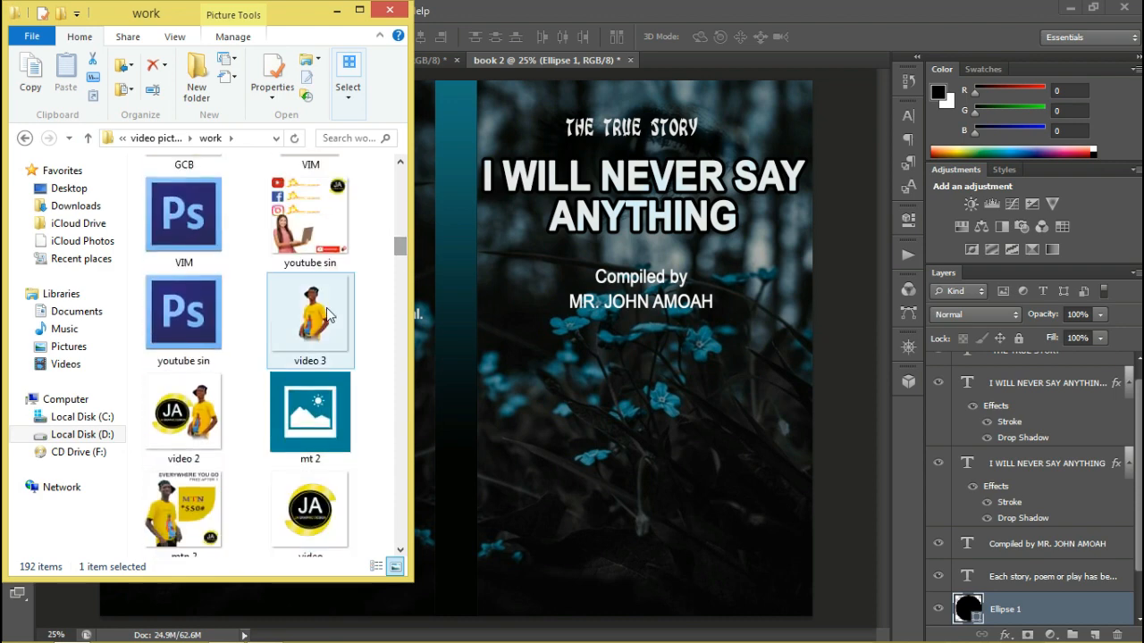
pyautogui.moveTo(326, 308); pyautogui.dragTo(436, 350)
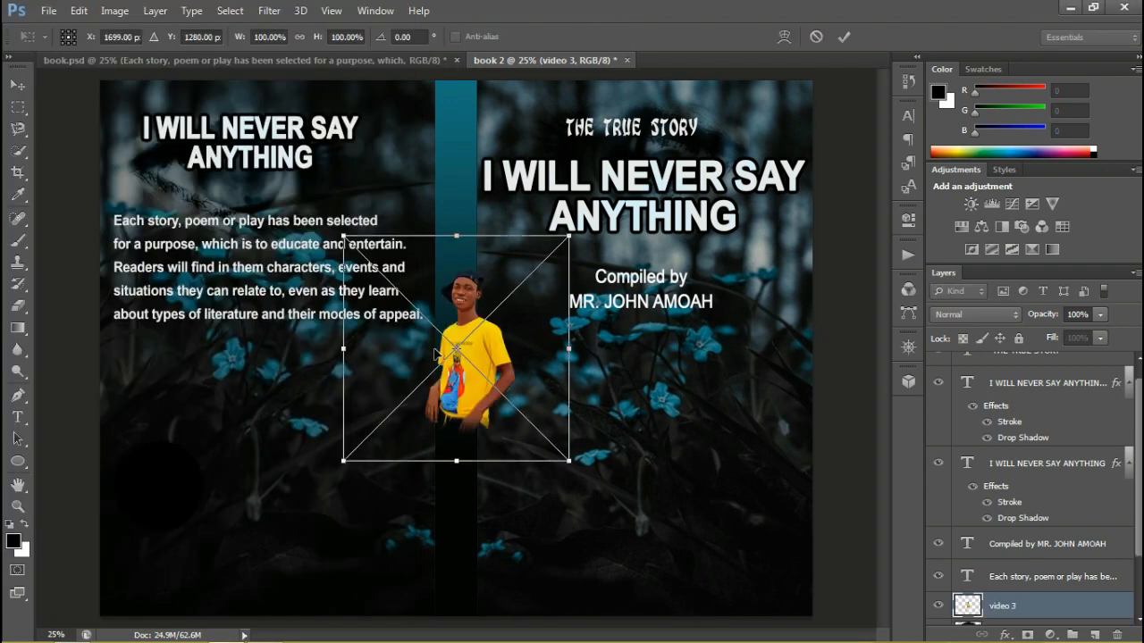
pyautogui.moveTo(401, 423); pyautogui.dragTo(157, 536)
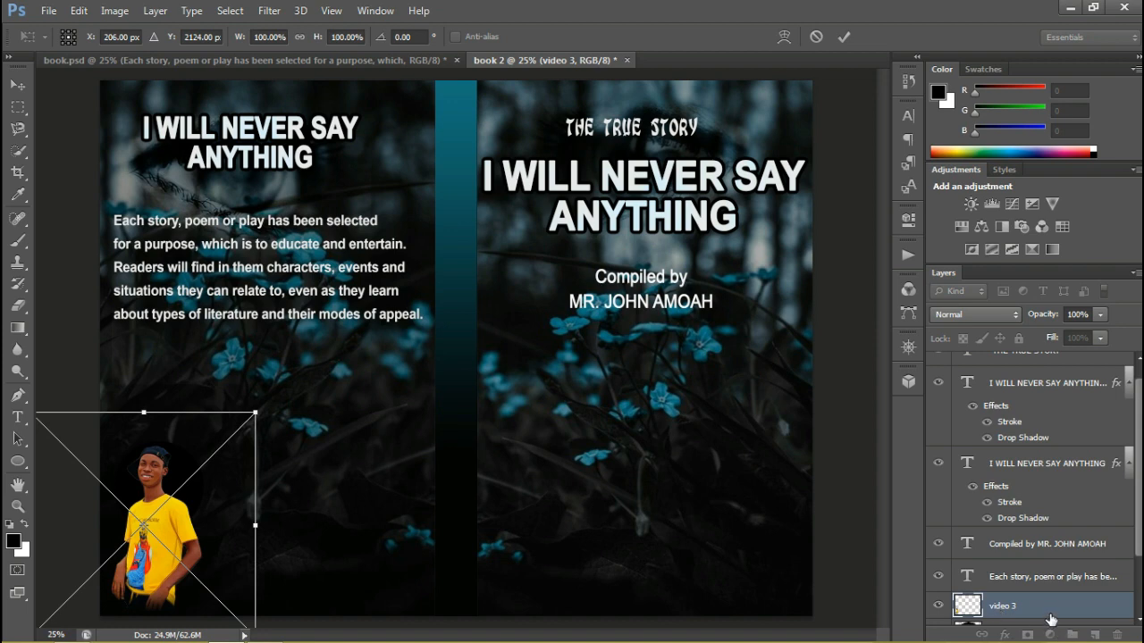
pyautogui.press('Return')
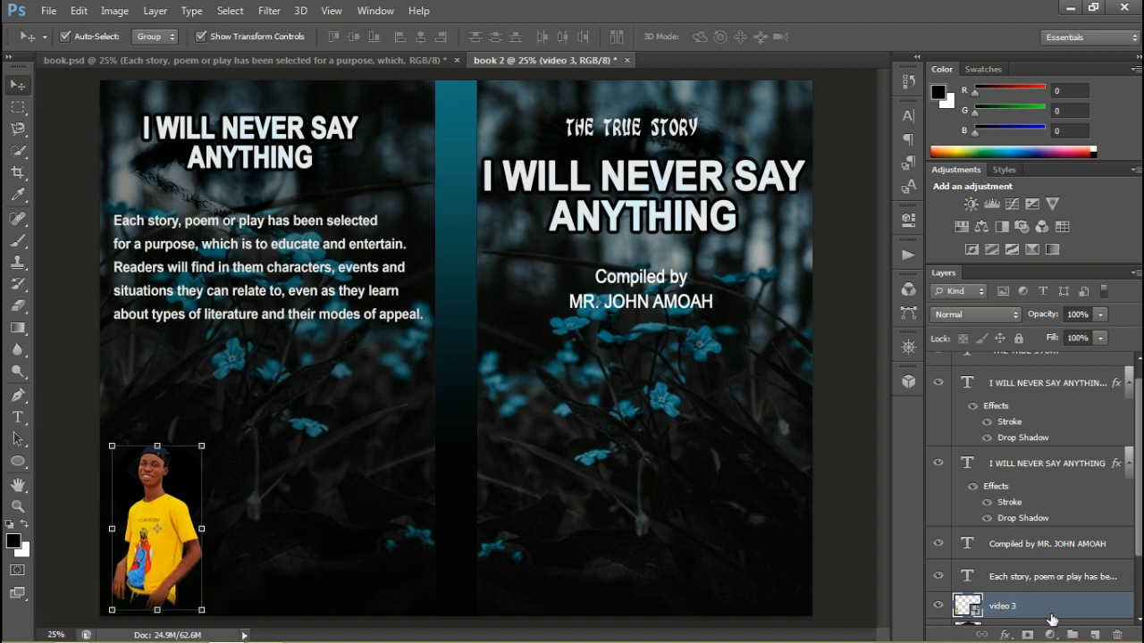
# Clip the video 3 photo to the circle with a clipping mask and nudge it slightly down inside the circle
pyautogui.rightClick(1052, 620)
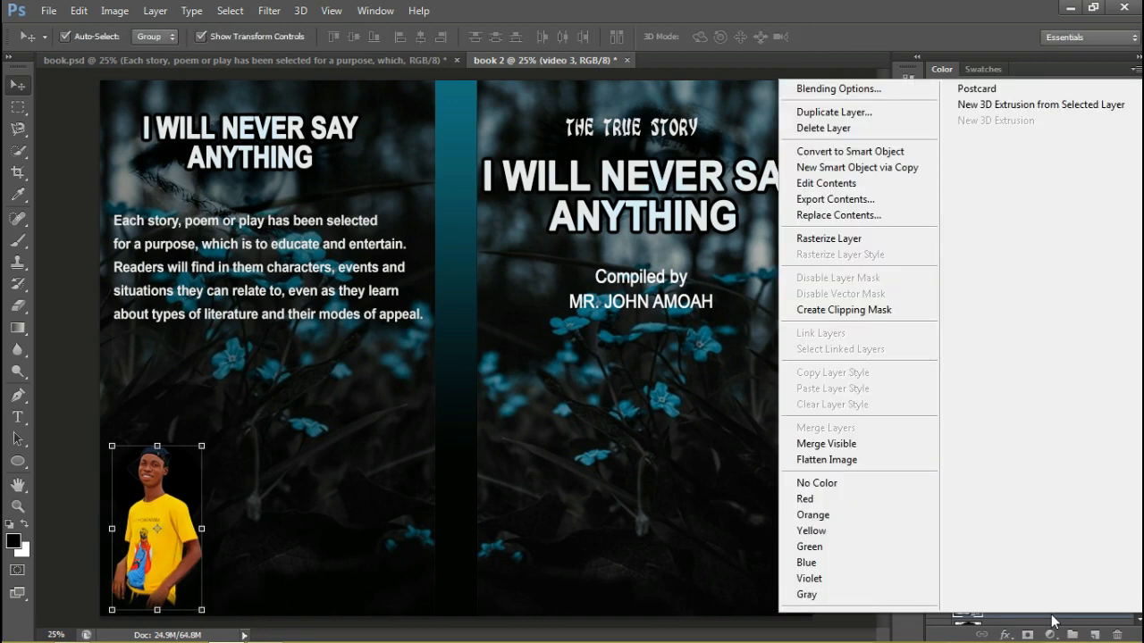
pyautogui.click(844, 311)
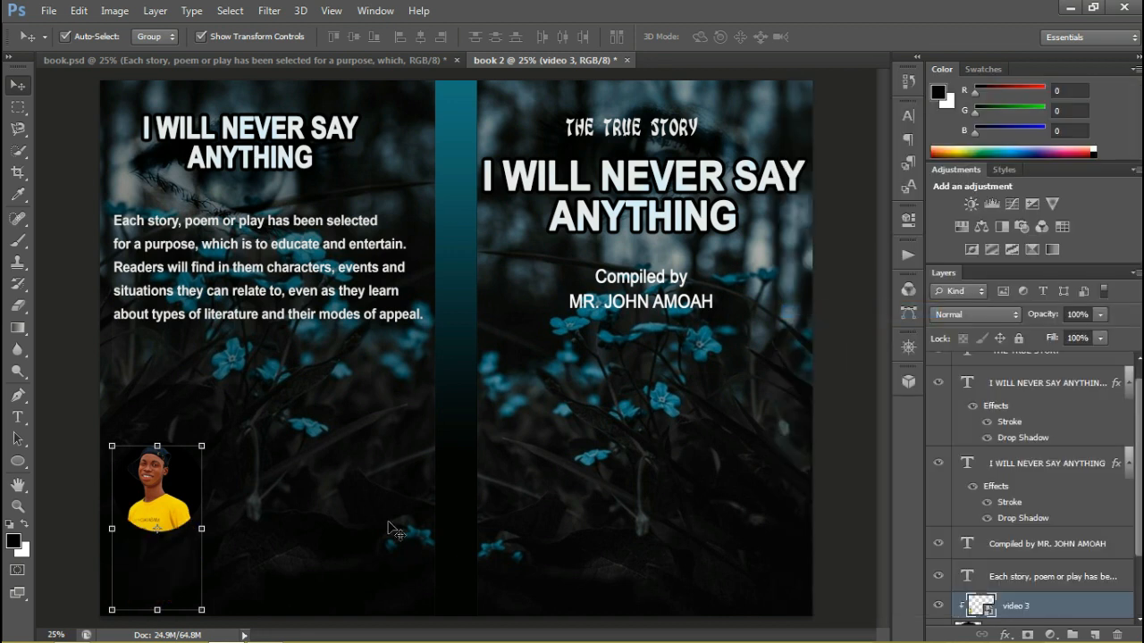
pyautogui.moveTo(170, 498); pyautogui.dragTo(172, 502)
pyautogui.click(268, 490)
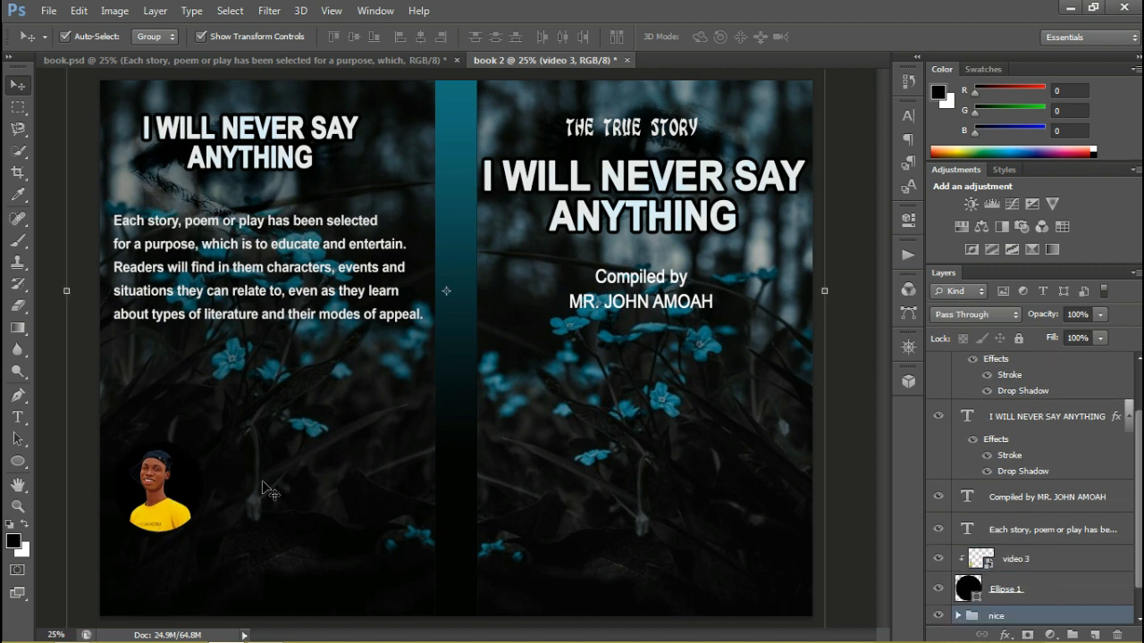
pyautogui.click(166, 481)
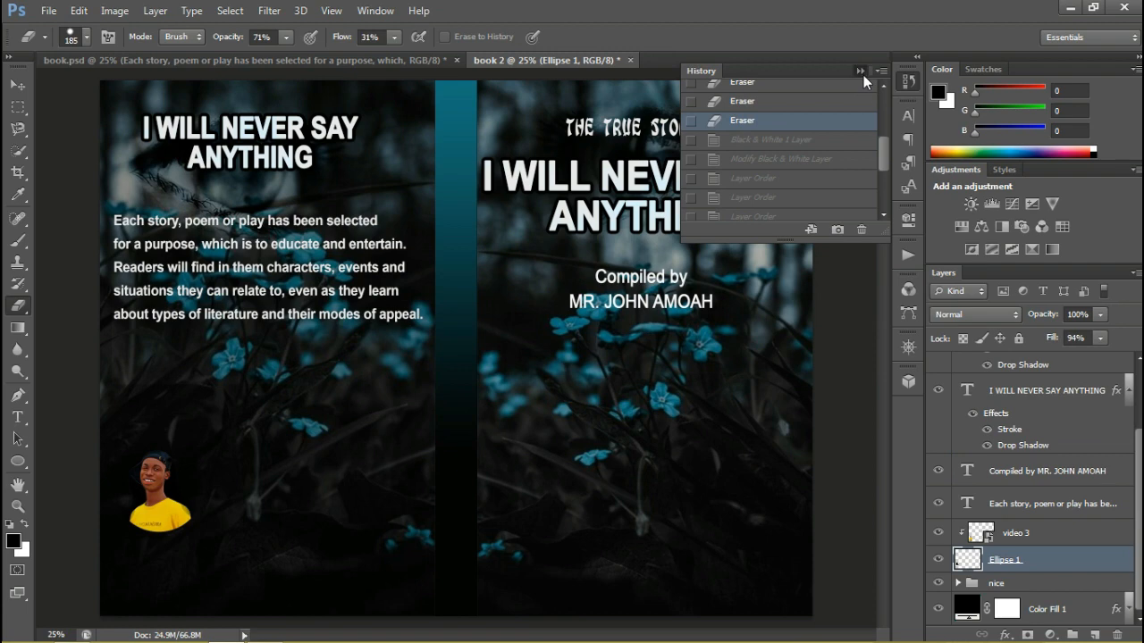
# Set the blending mode of the video 3 photo layer to Luminosity
pyautogui.click(863, 74)
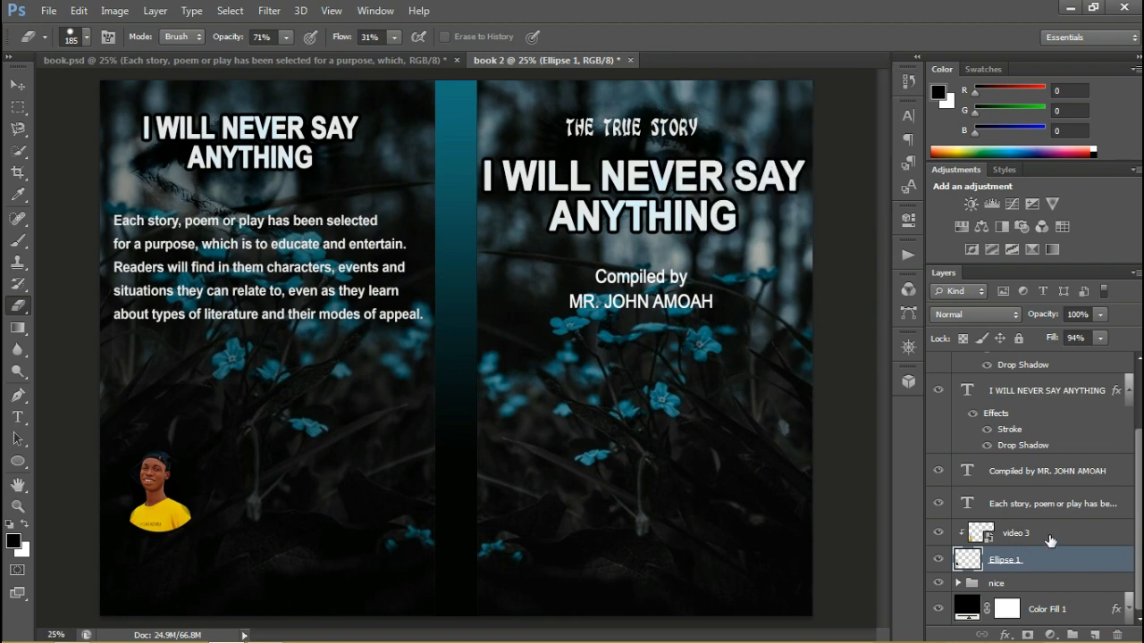
pyautogui.click(1053, 536)
pyautogui.click(975, 315)
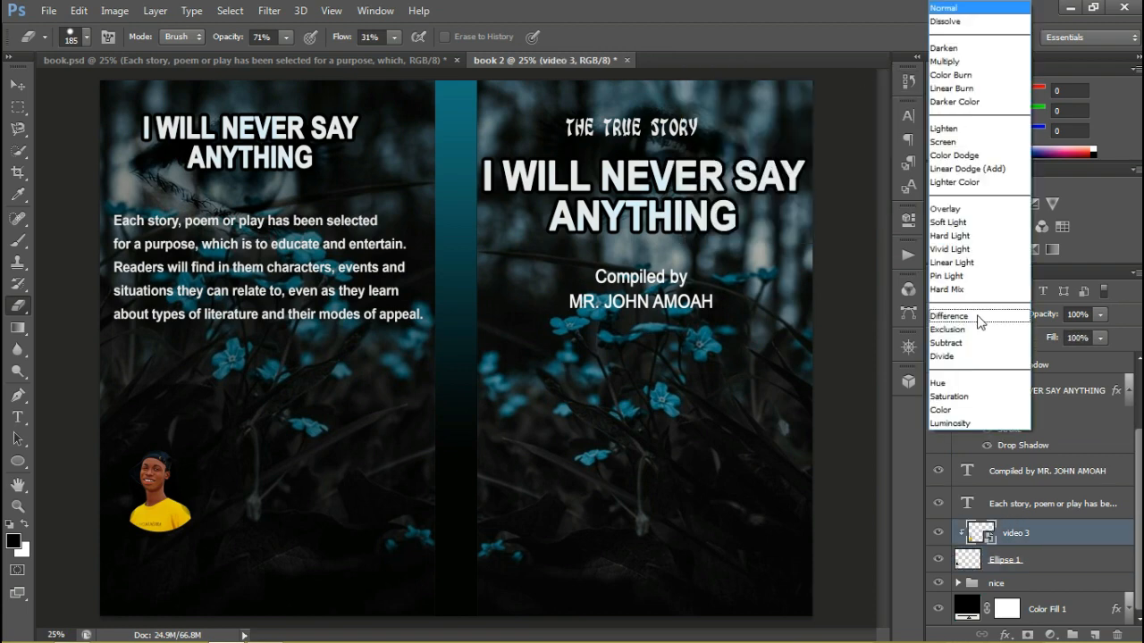
pyautogui.click(986, 424)
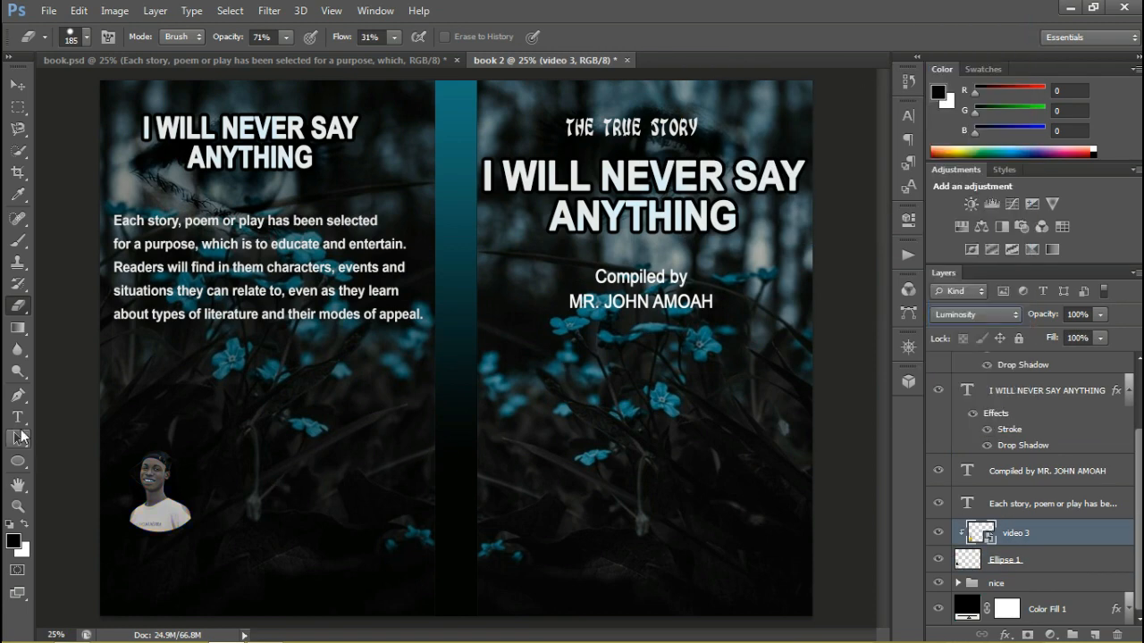
# Draw a red rectangle about 1596 × 180 px across the back cover below the portrait
pyautogui.click(18, 461)
pyautogui.click(60, 459)
pyautogui.click(154, 37)
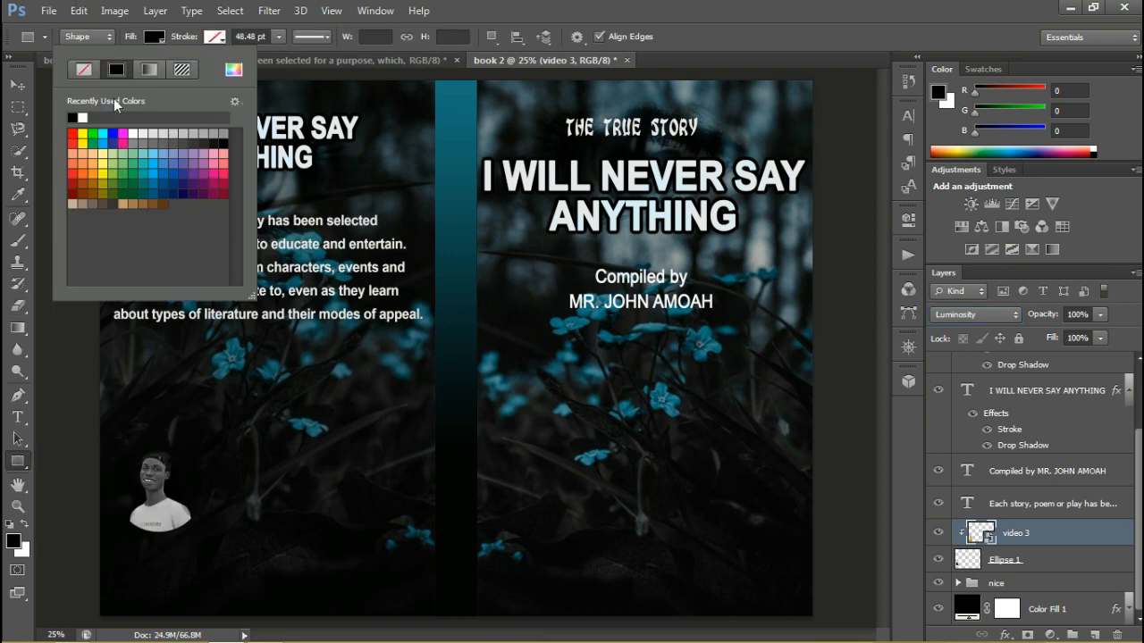
pyautogui.click(73, 134)
pyautogui.moveTo(103, 546); pyautogui.dragTo(438, 581)
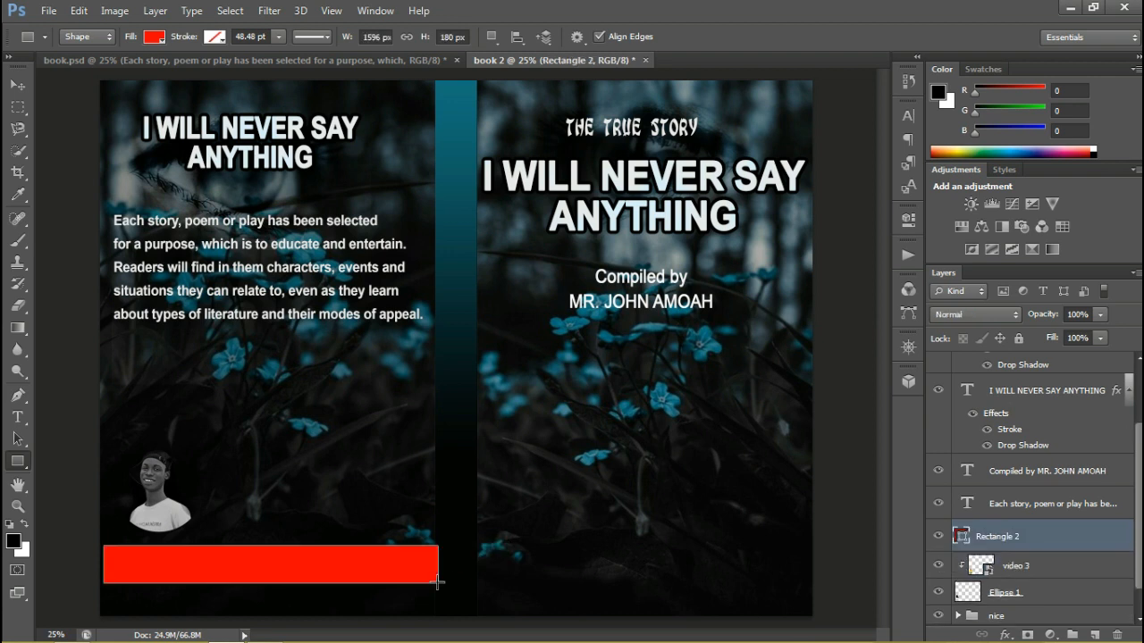
# Reduce the red bar's height to about 67%, align it with the cover's outer edge and stretch it to meet the spine
pyautogui.hotkey('ctrl', 't')
pyautogui.moveTo(271, 546); pyautogui.dragTo(251, 577)
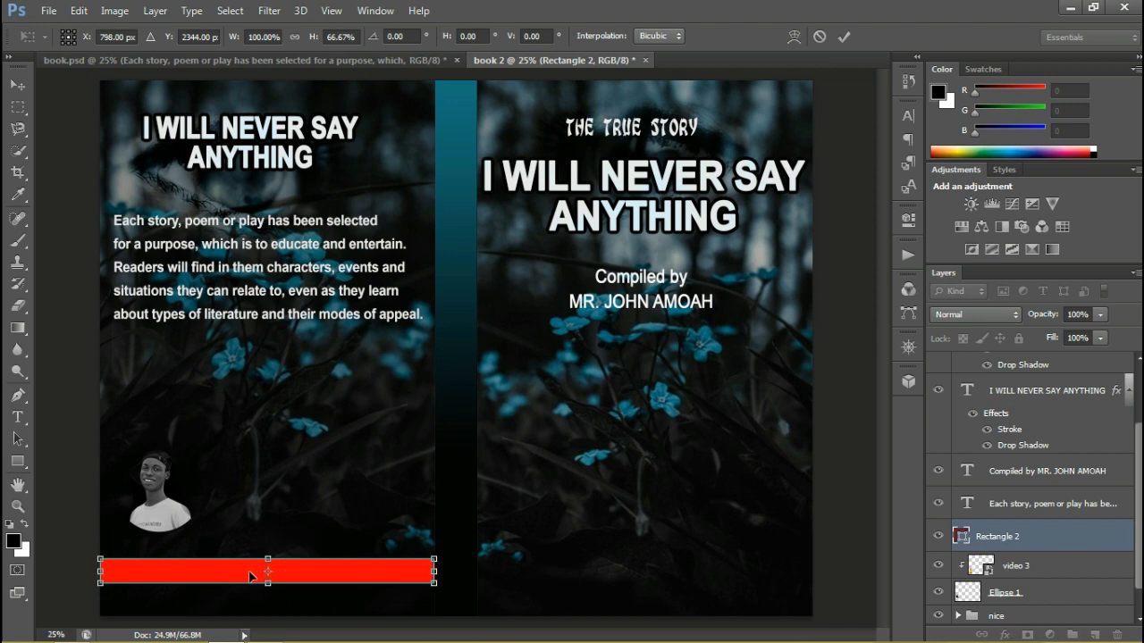
pyautogui.press('Return')
pyautogui.click(70, 534)
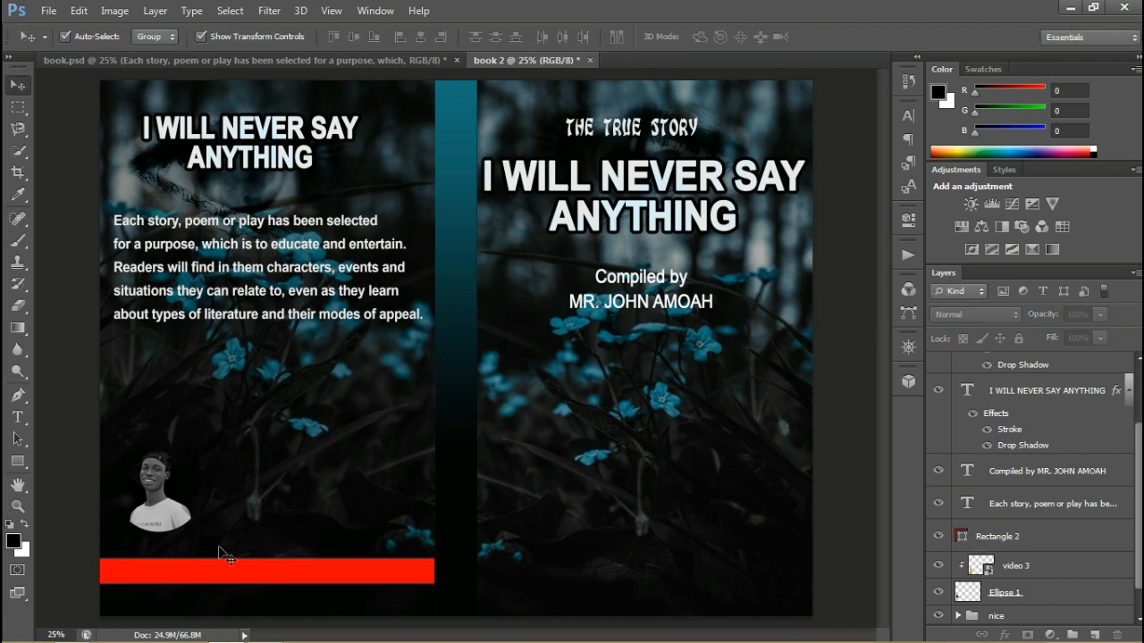
pyautogui.click(376, 576)
pyautogui.moveTo(434, 570); pyautogui.dragTo(441, 570)
pyautogui.press('Return')
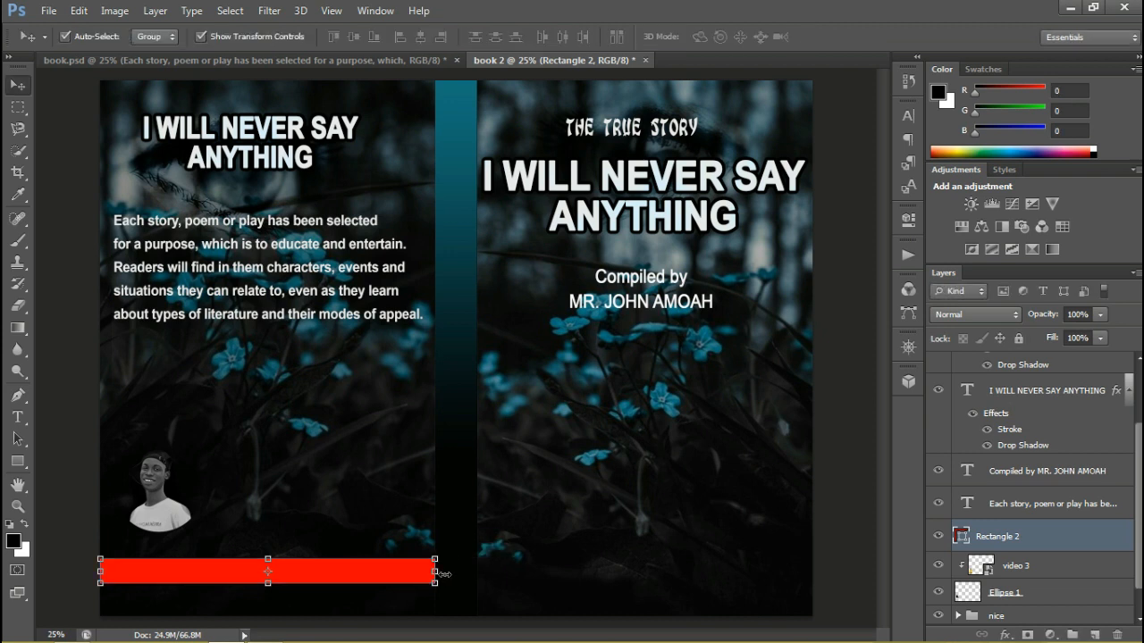
pyautogui.click(355, 480)
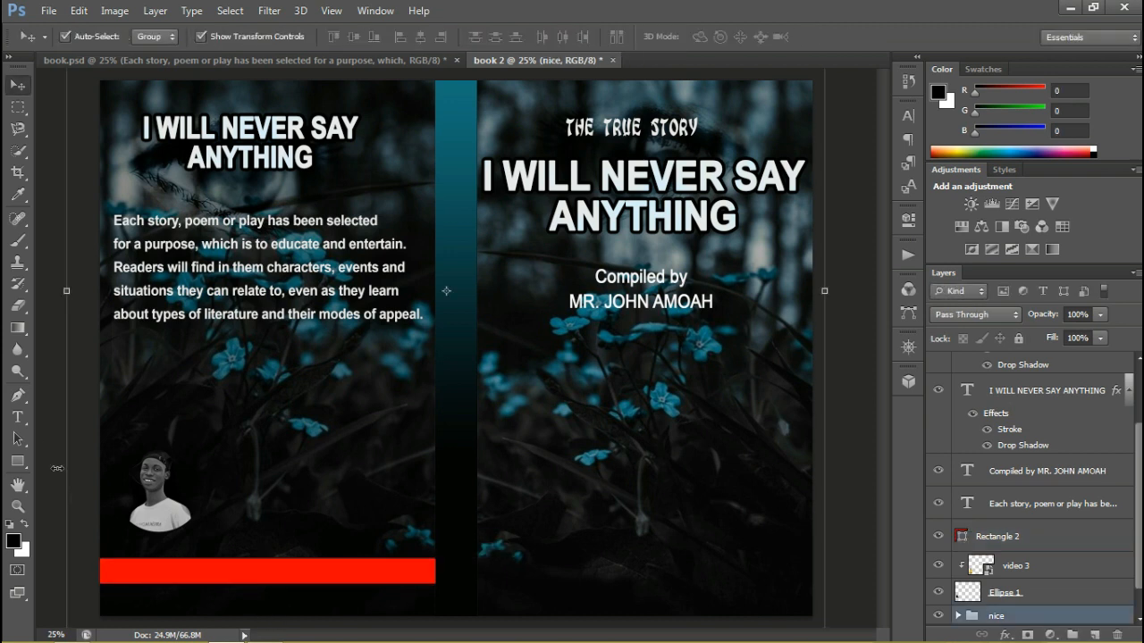
# Add a text layer at the red bar reading "Call for more book" followed by the contact phone number
pyautogui.click(20, 419)
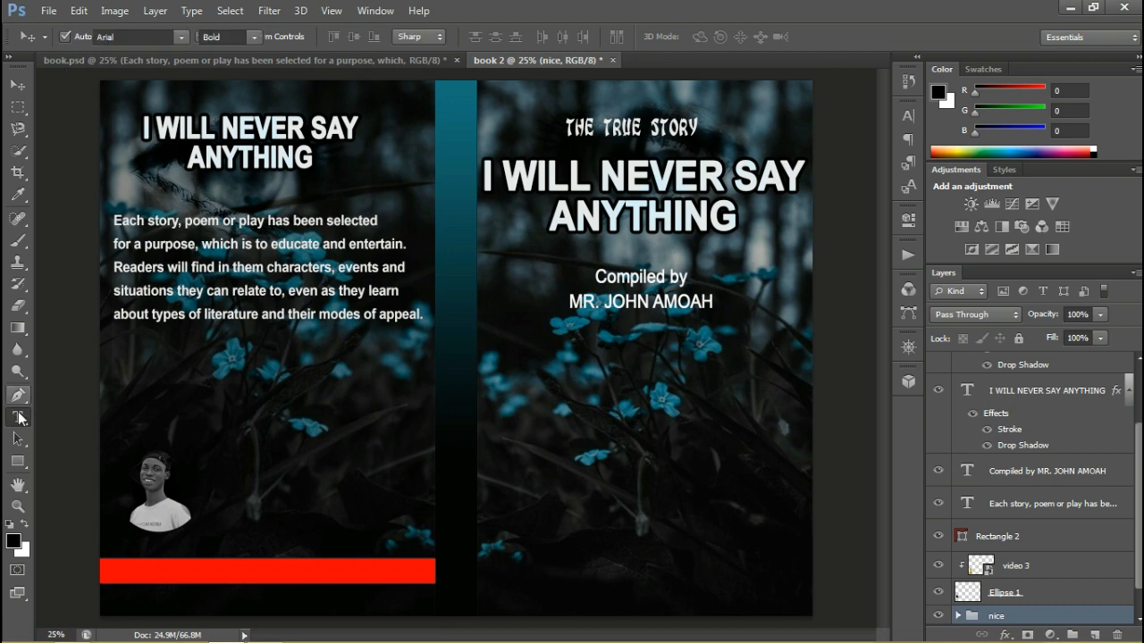
pyautogui.click(155, 560)
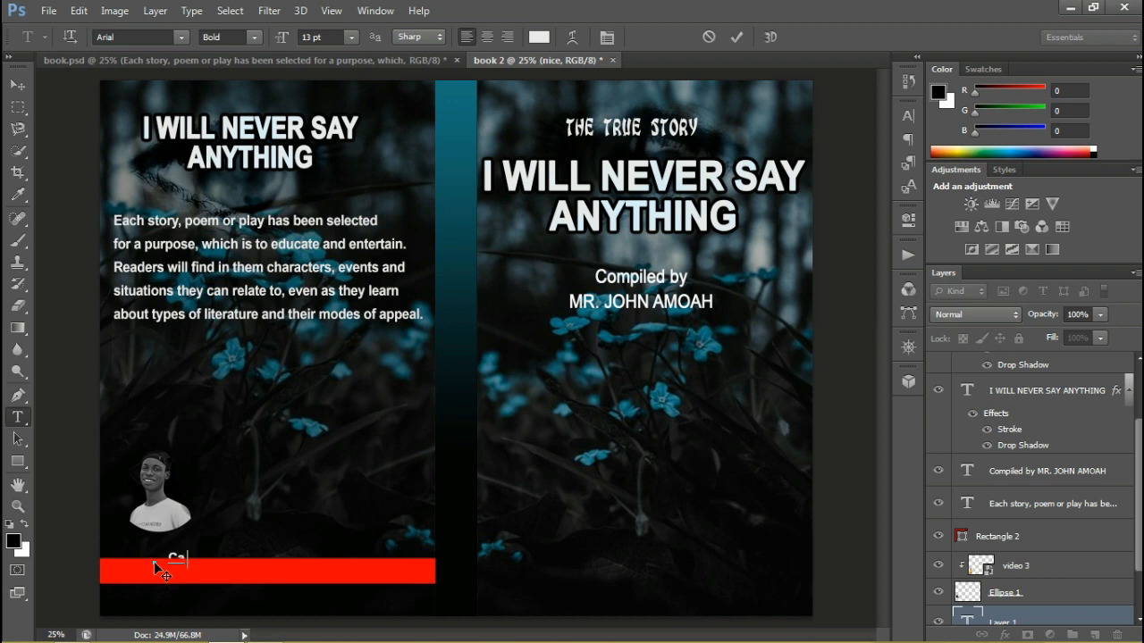
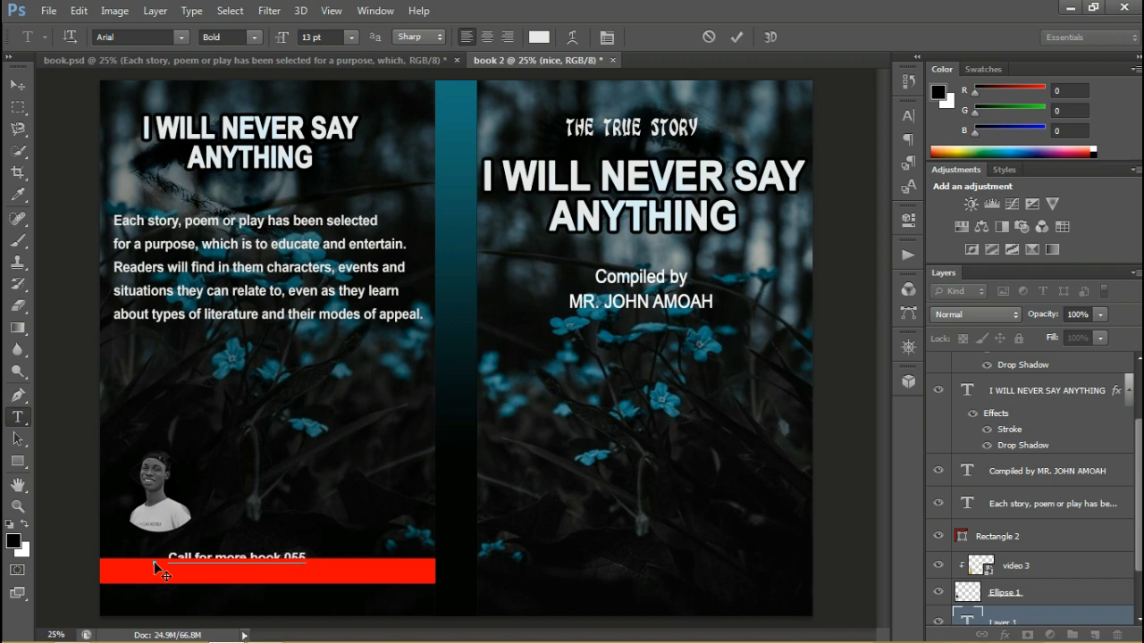
pyautogui.hotkey('ctrl', 'Return')
# Move the contact text onto the red bar, bring its layer above Rectangle 2 and scale it to about 112% width
pyautogui.click(17, 84)
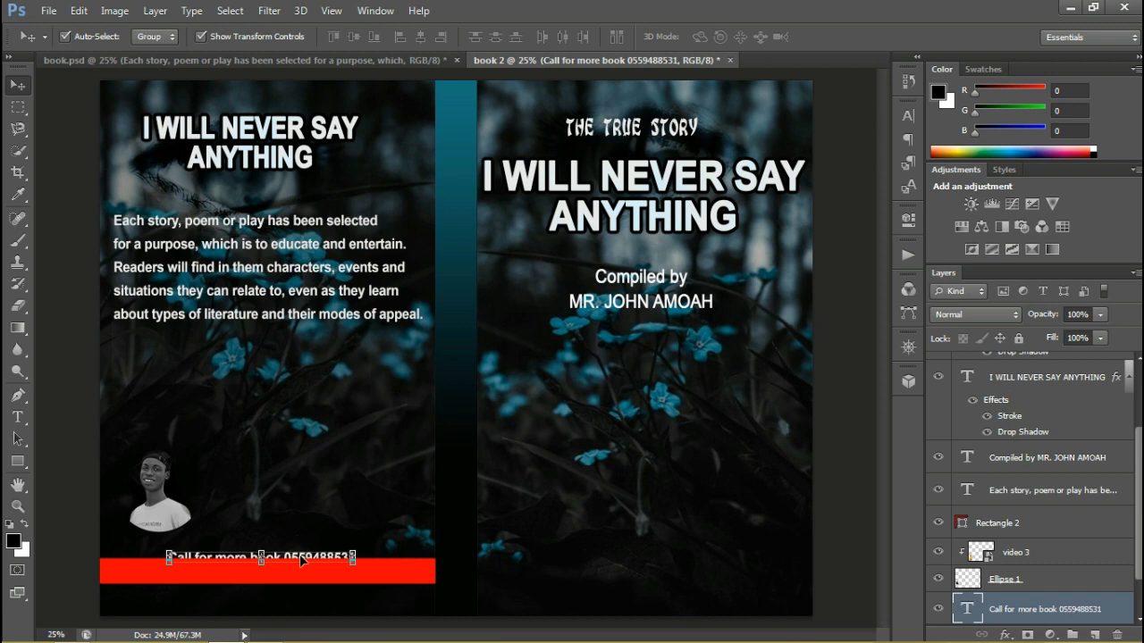
pyautogui.moveTo(302, 561)
pyautogui.mouseDown()
pyautogui.moveTo(304, 536)
pyautogui.moveTo(302, 570)
pyautogui.mouseUp()
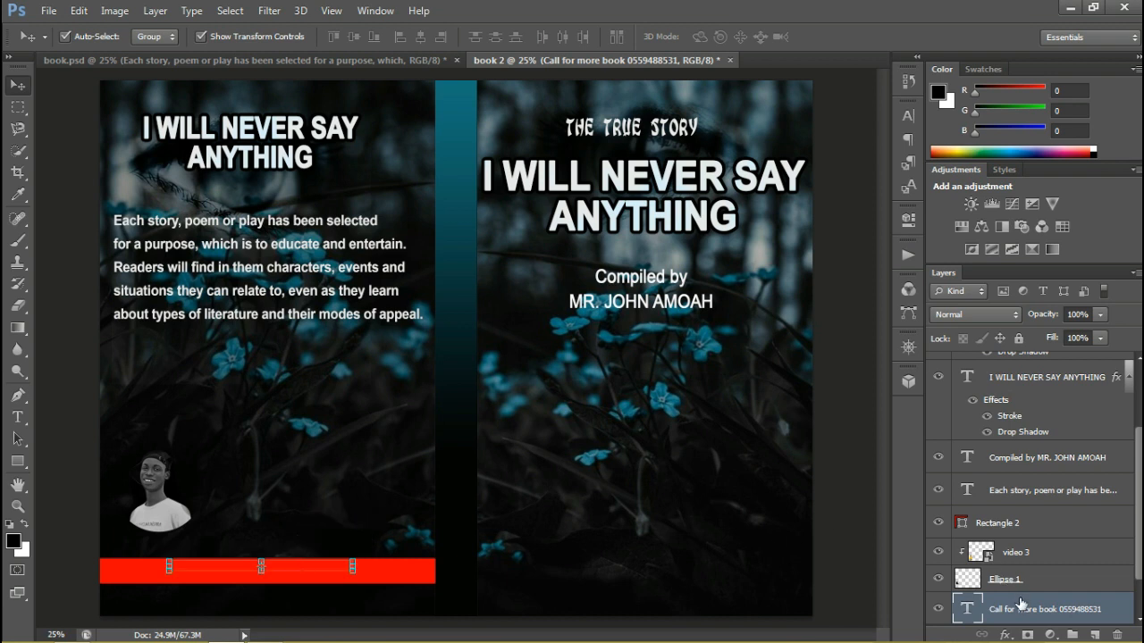
pyautogui.moveTo(1022, 604); pyautogui.dragTo(1024, 516)
pyautogui.moveTo(314, 572)
pyautogui.mouseDown()
pyautogui.moveTo(375, 571)
pyautogui.moveTo(321, 574)
pyautogui.mouseUp()
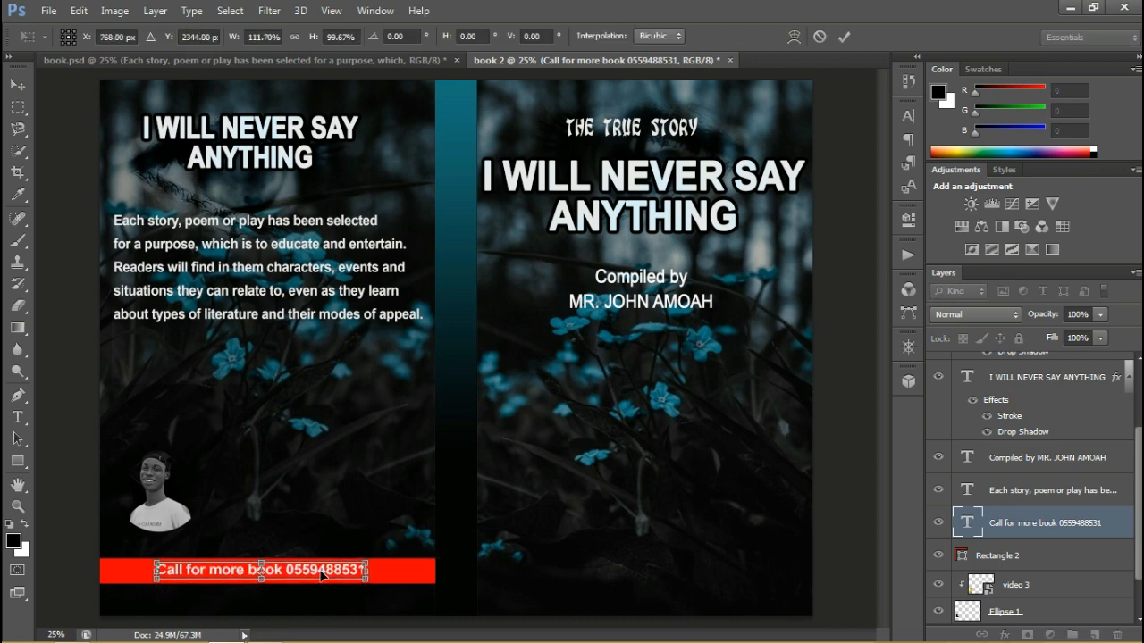
pyautogui.press('Return')
# Lower the fill of the red bar behind the contact text to 71%
pyautogui.click(265, 568)
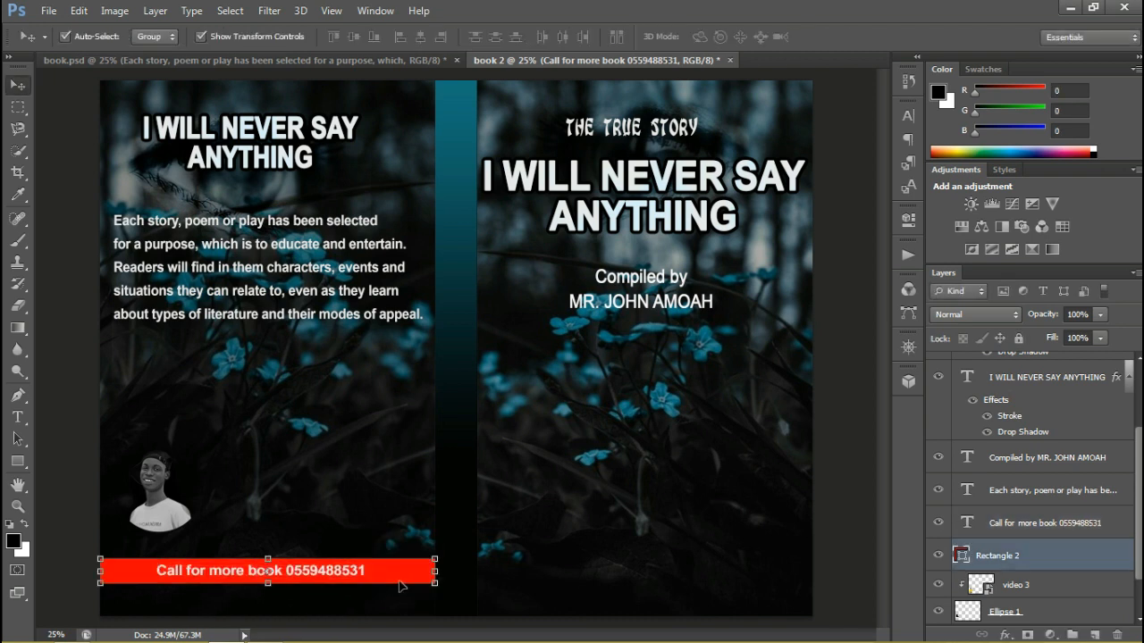
pyautogui.moveTo(1102, 338); pyautogui.dragTo(1096, 359)
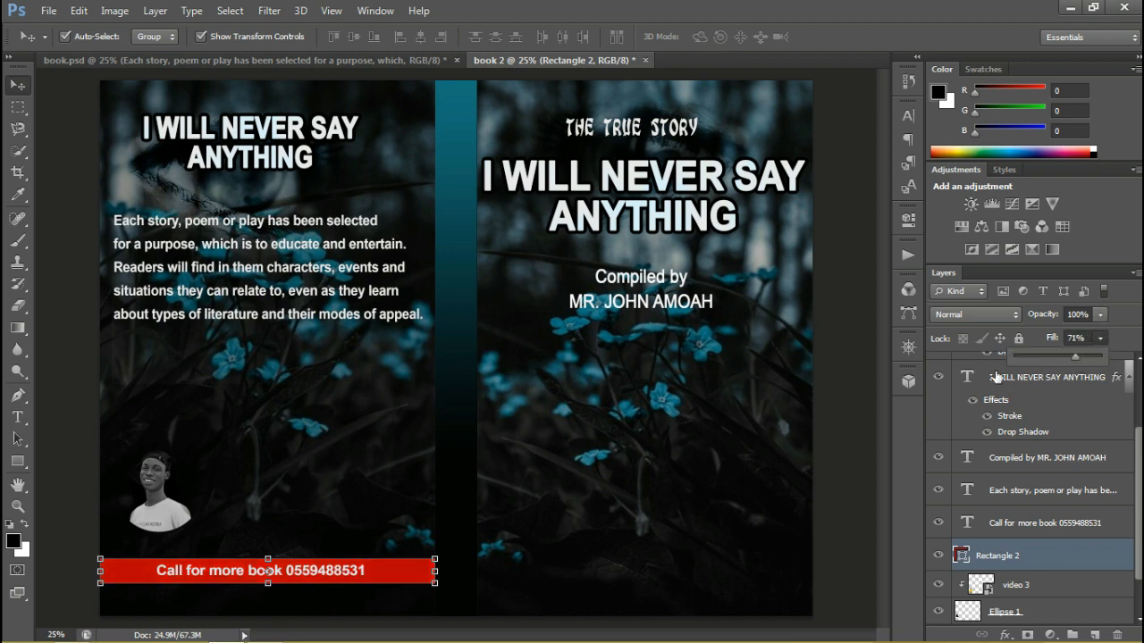
pyautogui.click(840, 477)
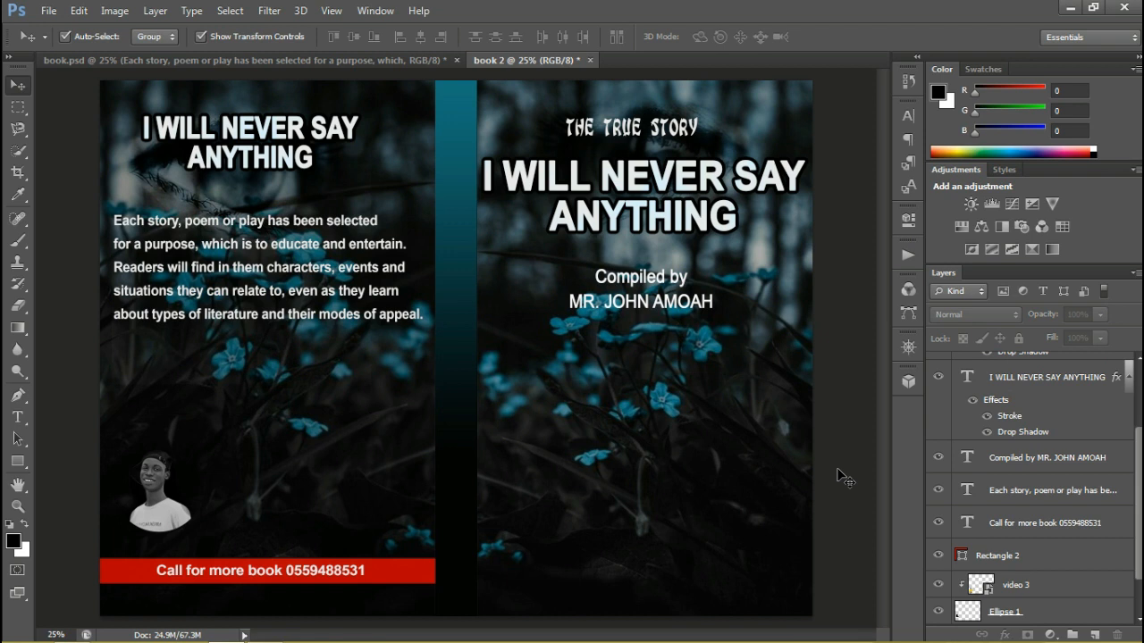
# Move the video 3 portrait and its Ellipse 1 layer together down onto the red bar, closer to the back cover's outer edge
pyautogui.click(182, 506)
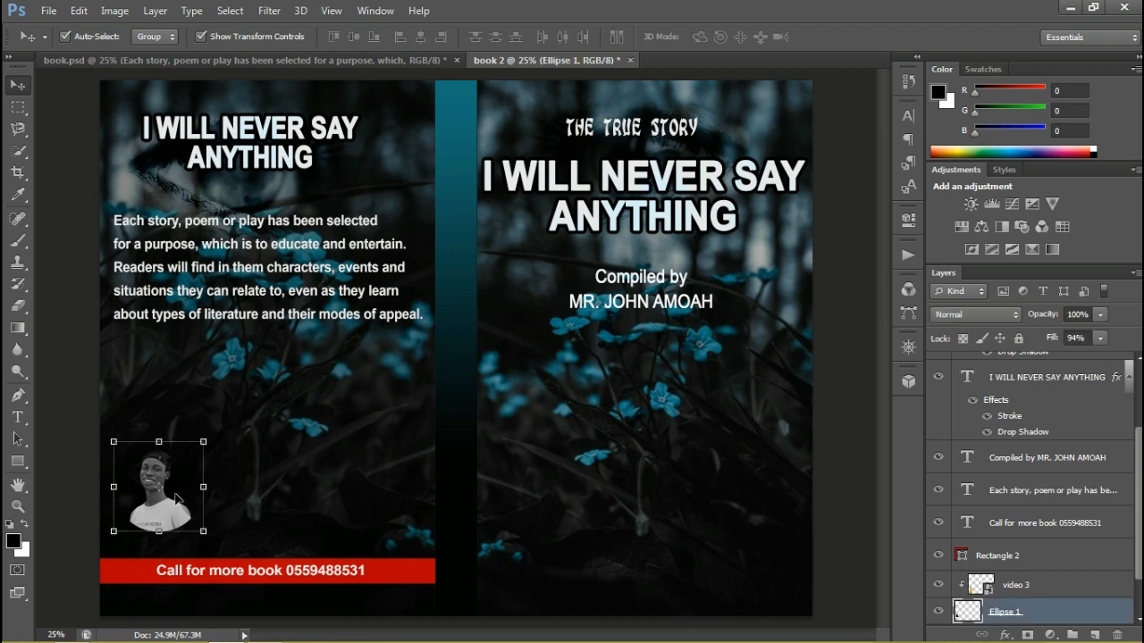
pyautogui.keyDown('shift'); pyautogui.click(1032, 586); pyautogui.keyUp('shift')
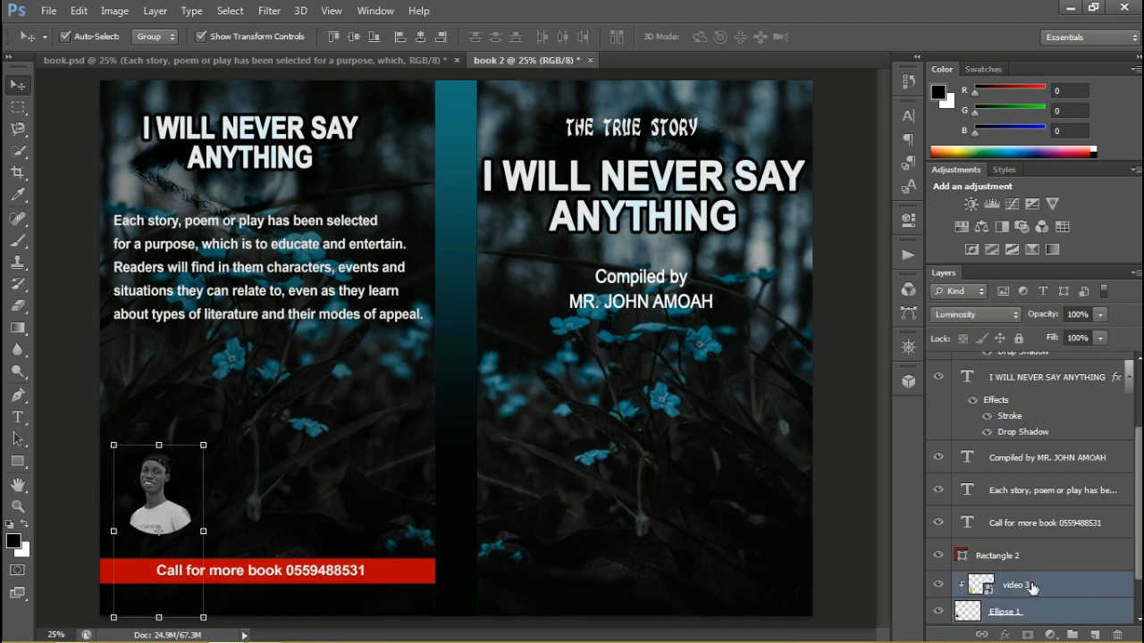
pyautogui.press('Left')
pyautogui.press('Left')
pyautogui.press('Left')
pyautogui.press('Left')
pyautogui.press('Left')
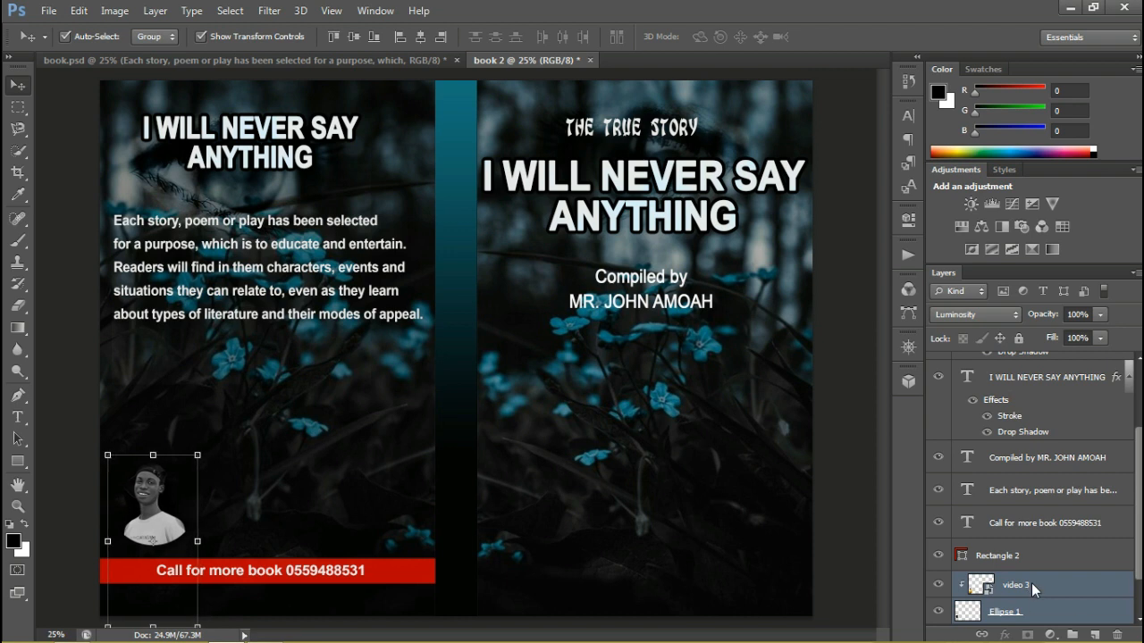
pyautogui.hotkey('shift', 'Down')
pyautogui.hotkey('shift', 'Down')
pyautogui.hotkey('shift', 'Down')
pyautogui.hotkey('shift', 'Down')
pyautogui.hotkey('shift', 'Down')
pyautogui.hotkey('shift', 'Down')
pyautogui.hotkey('shift', 'Down')
pyautogui.hotkey('shift', 'Down')
pyautogui.hotkey('shift', 'Down')
pyautogui.hotkey('shift', 'Down')
pyautogui.hotkey('shift', 'Down')
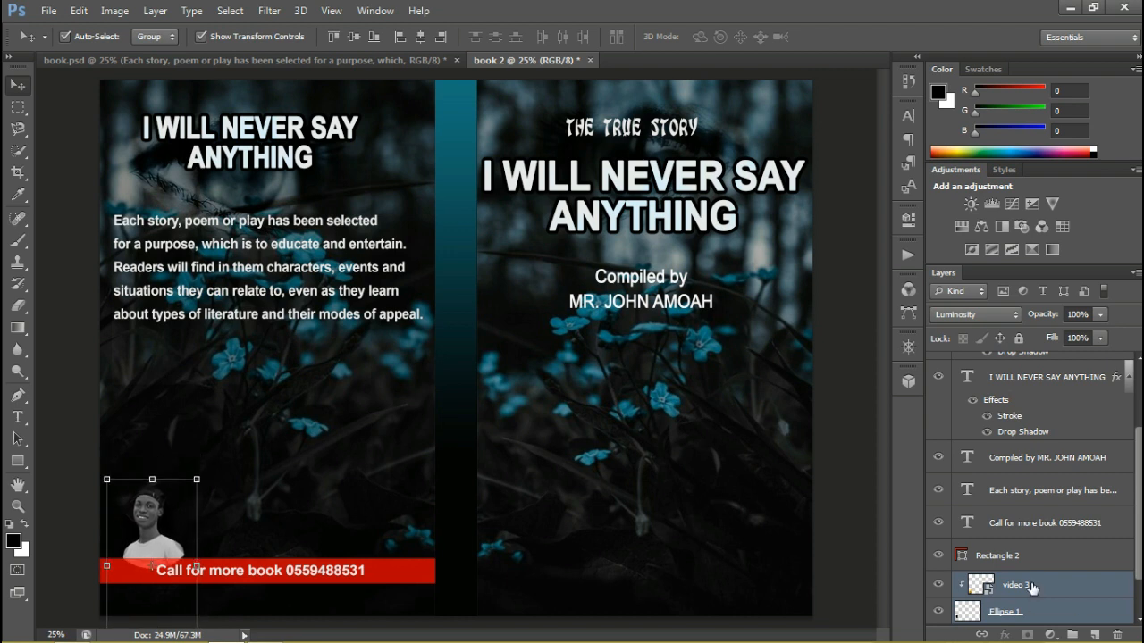
pyautogui.hotkey('shift', 'Left')
pyautogui.hotkey('shift', 'Left')
pyautogui.hotkey('shift', 'Left')
pyautogui.press('Up')
pyautogui.press('Up')
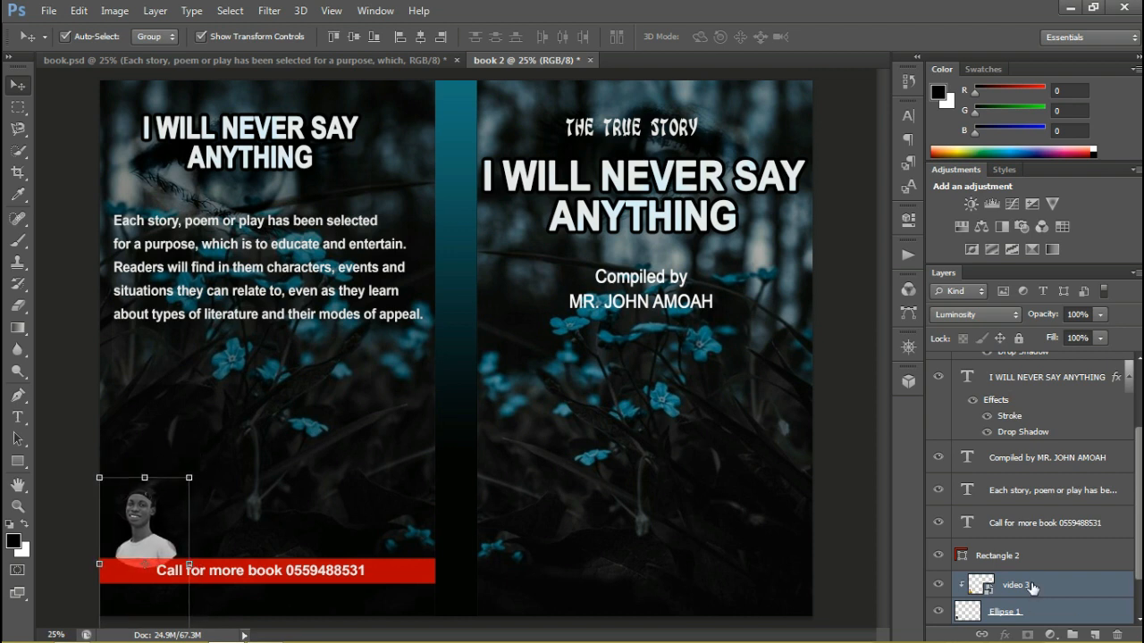
pyautogui.click(850, 568)
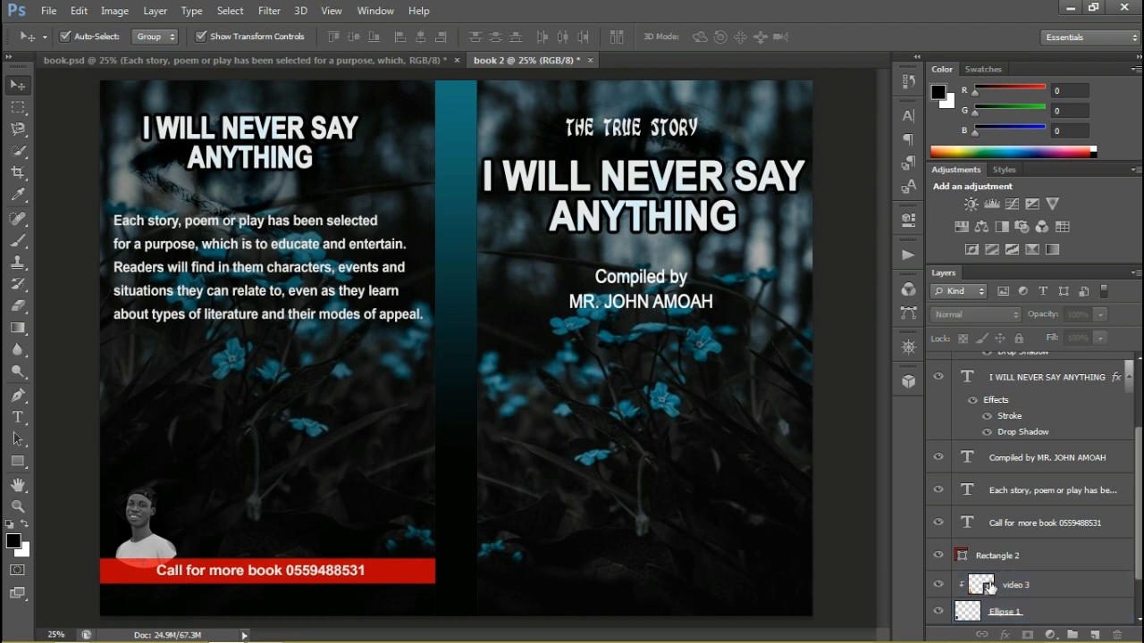
# Raise the fill of the red Rectangle 2 bar to 100%
pyautogui.click(1038, 555)
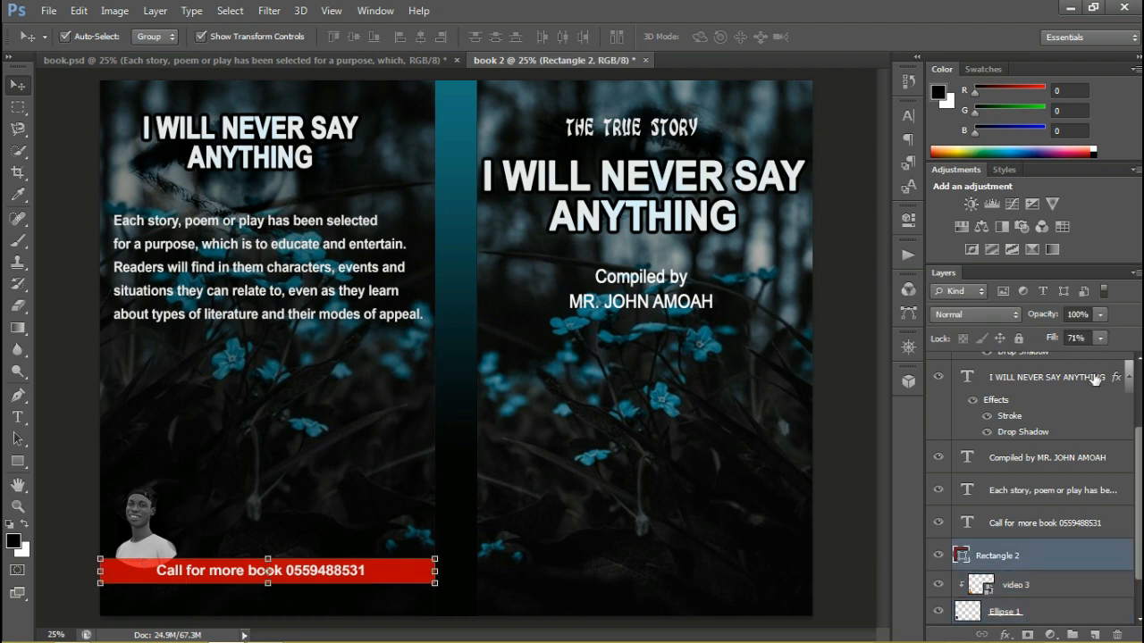
pyautogui.click(1100, 338)
pyautogui.moveTo(1097, 358); pyautogui.dragTo(1128, 366)
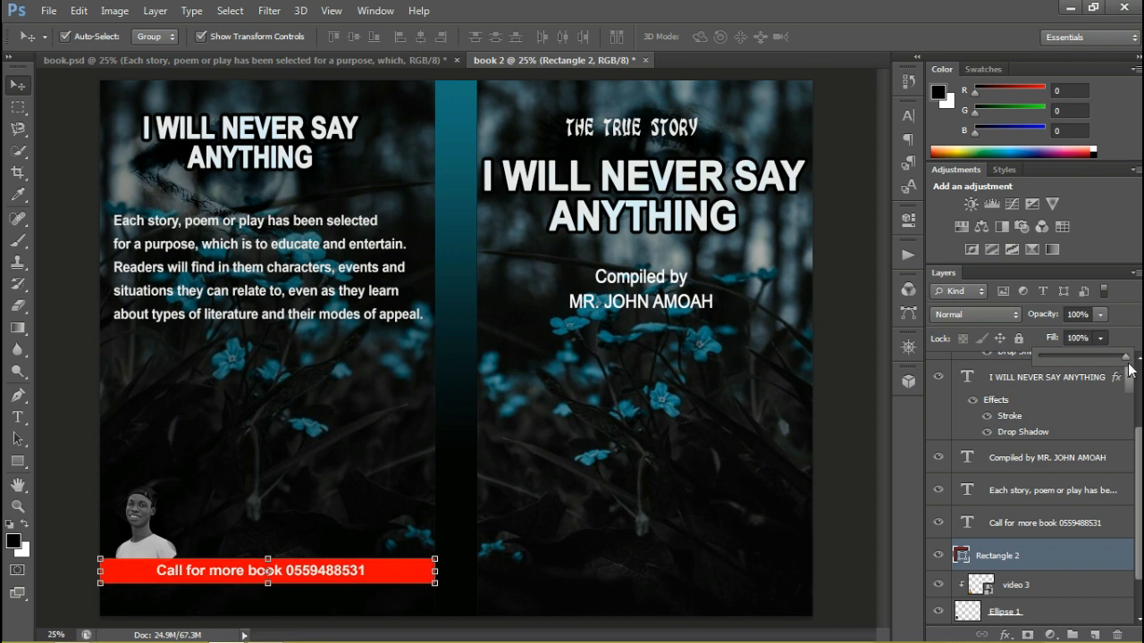
# Nudge the video 3 and Ellipse 1 layers together so the portrait sits behind the bar, nearer the outer edge
pyautogui.click(1028, 584)
pyautogui.keyDown('shift'); pyautogui.click(1039, 613); pyautogui.keyUp('shift')
pyautogui.press('Down')
pyautogui.press('Left')
pyautogui.press('Left')
pyautogui.press('Left')
pyautogui.press('Left')
pyautogui.press('Left')
pyautogui.press('Left')
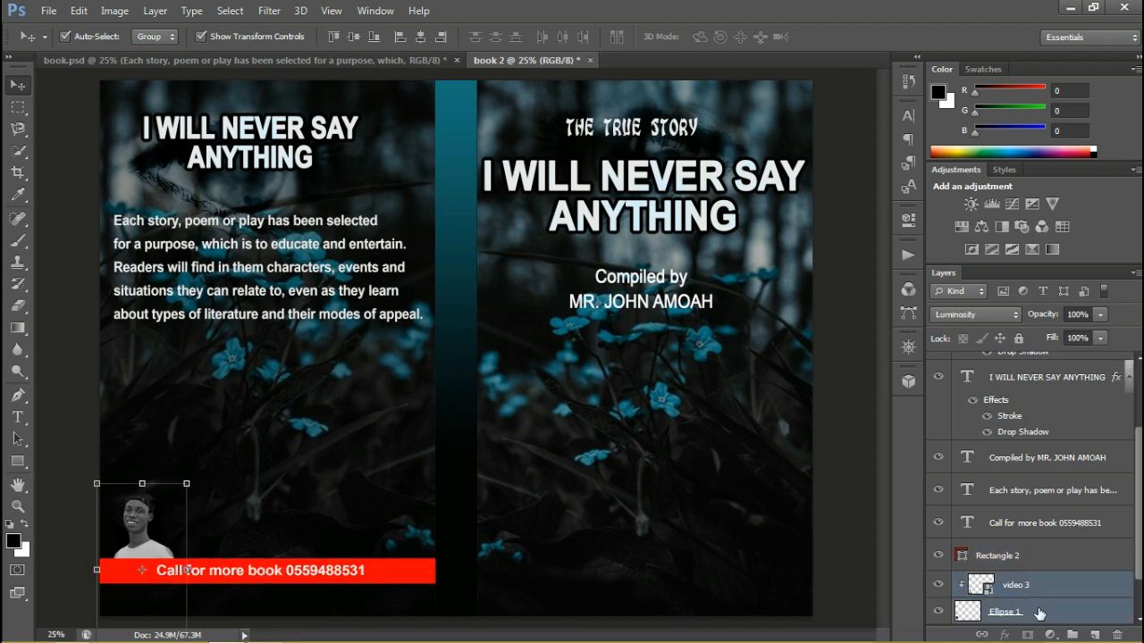
pyautogui.press('Down')
pyautogui.press('Left')
pyautogui.press('Left')
pyautogui.press('Up')
pyautogui.press('Up')
pyautogui.press('Up')
pyautogui.press('Down')
pyautogui.press('Down')
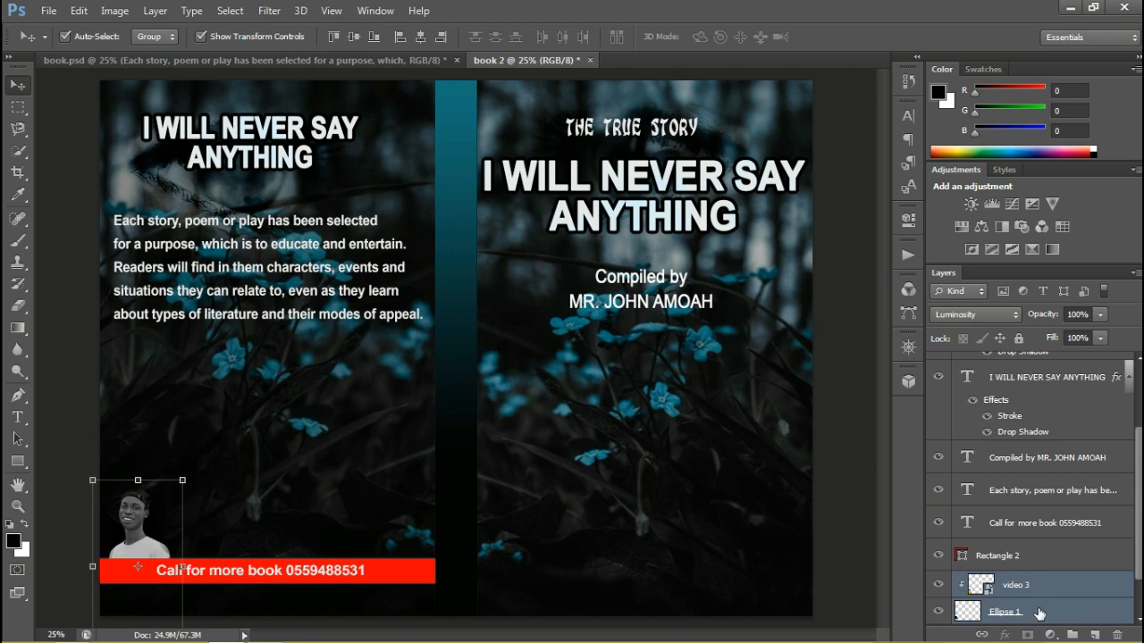
pyautogui.click(833, 601)
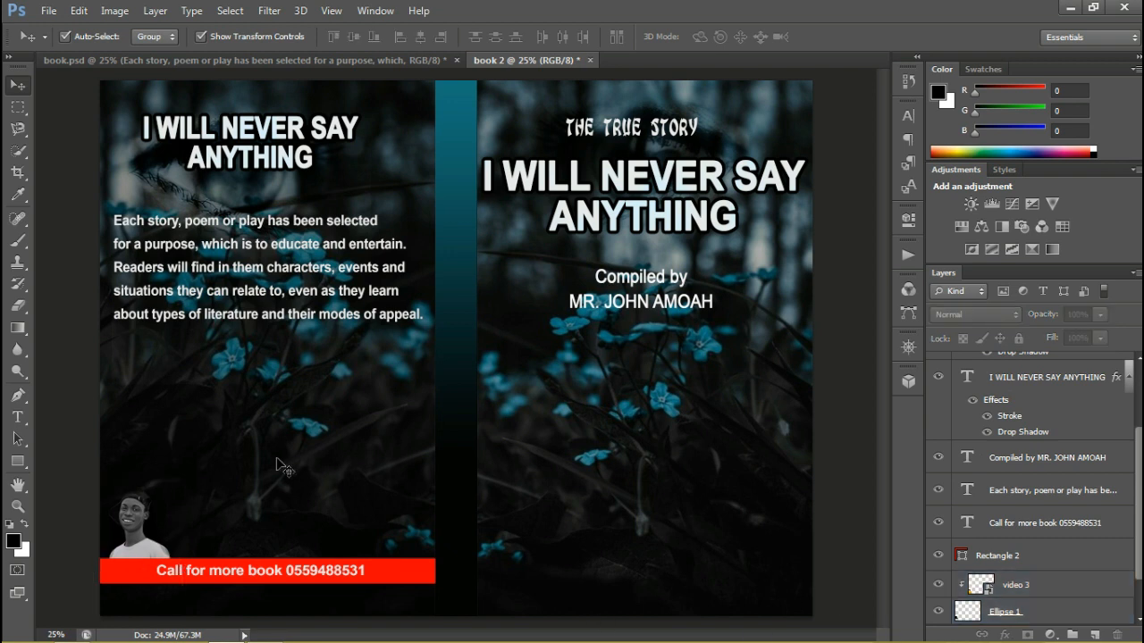
# Duplicate the back cover's "I WILL NEVER SAY ANYTHING" title layer
pyautogui.click(320, 126)
pyautogui.rightClick(319, 126)
pyautogui.rightClick(1034, 382)
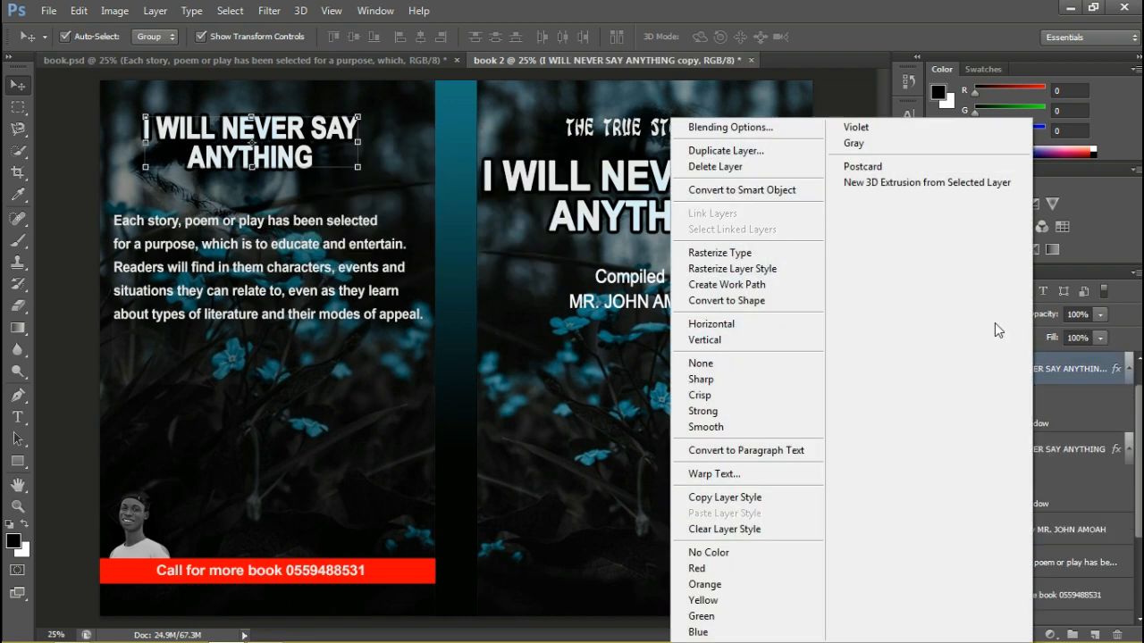
pyautogui.click(726, 150)
pyautogui.press('Return')
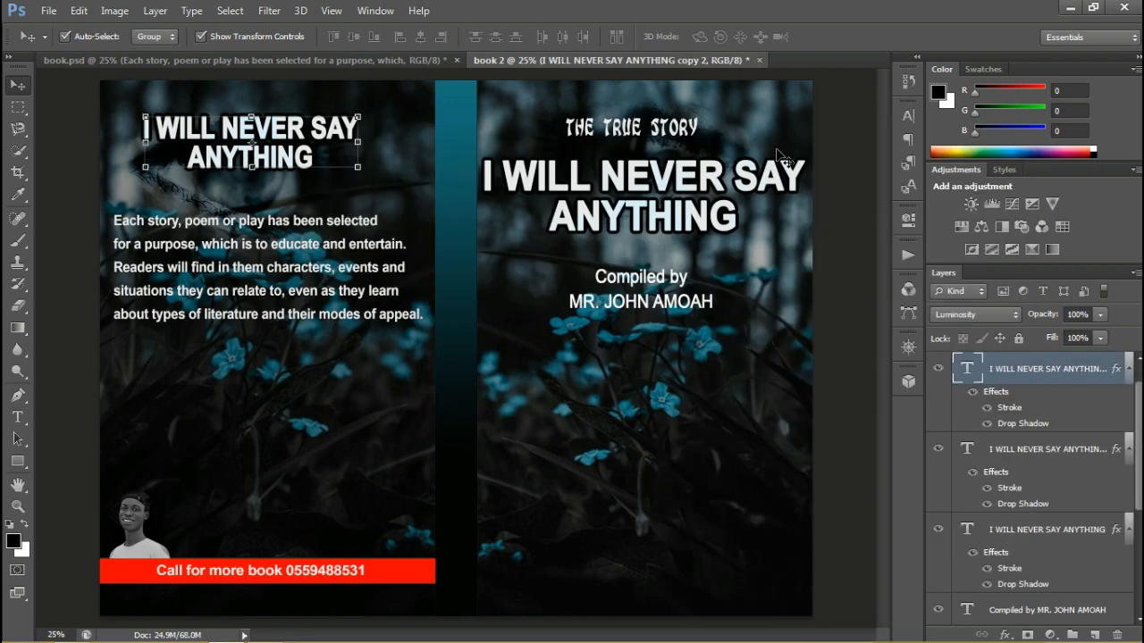
# Move the duplicated title over the spine, rotate it about -91.77° so it reads upward, and apply the transformation
pyautogui.moveTo(291, 155); pyautogui.dragTo(428, 268)
pyautogui.moveTo(555, 239); pyautogui.dragTo(409, 105)
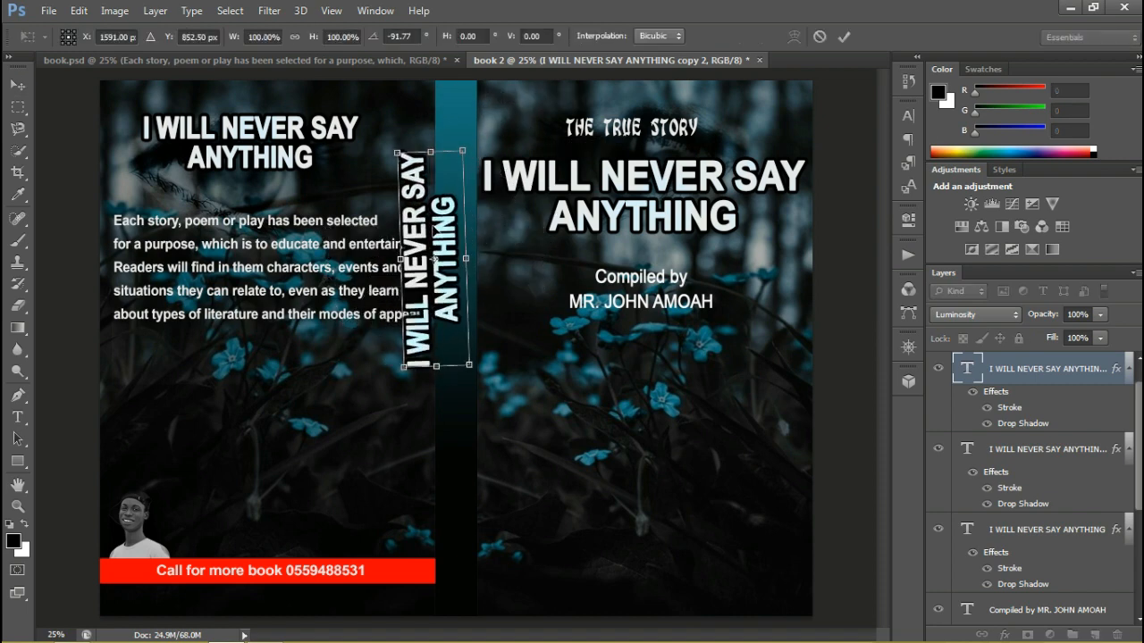
pyautogui.moveTo(445, 190); pyautogui.dragTo(466, 199)
pyautogui.click(18, 418)
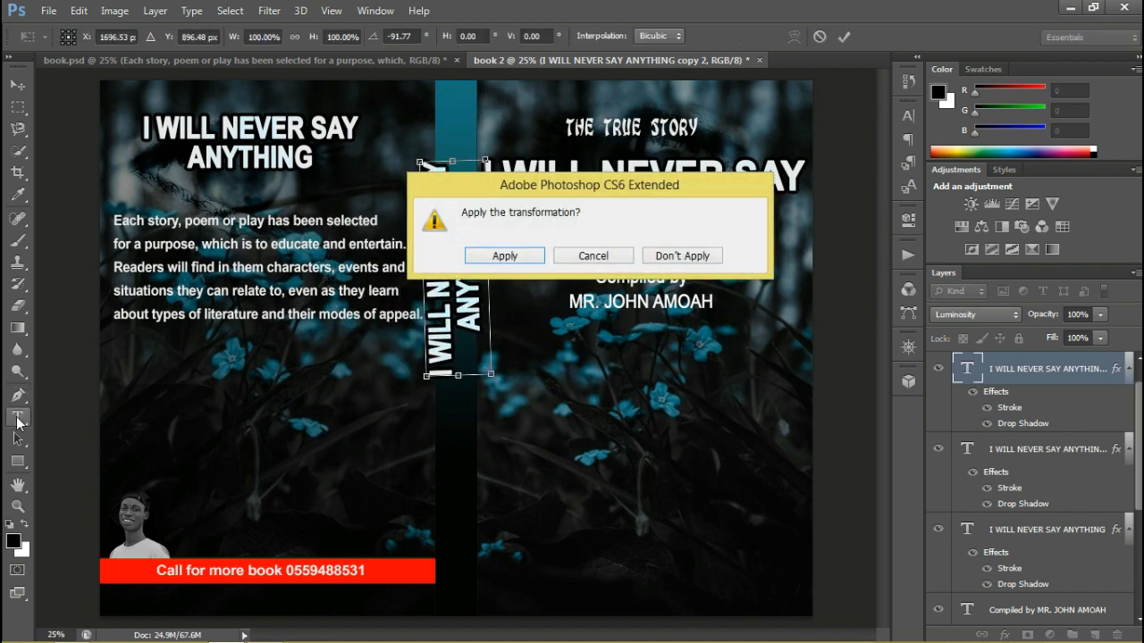
pyautogui.press('Return')
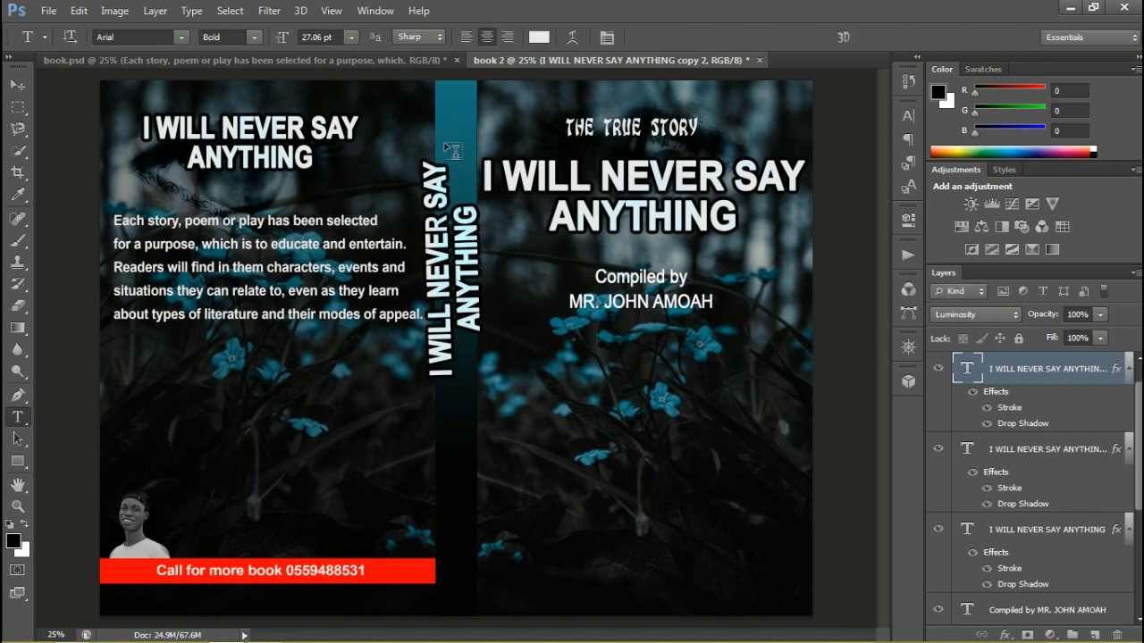
# Join the two lines of the spine title into the single line "I WILL NEVER SAY ANYTHING"
pyautogui.click(476, 334)
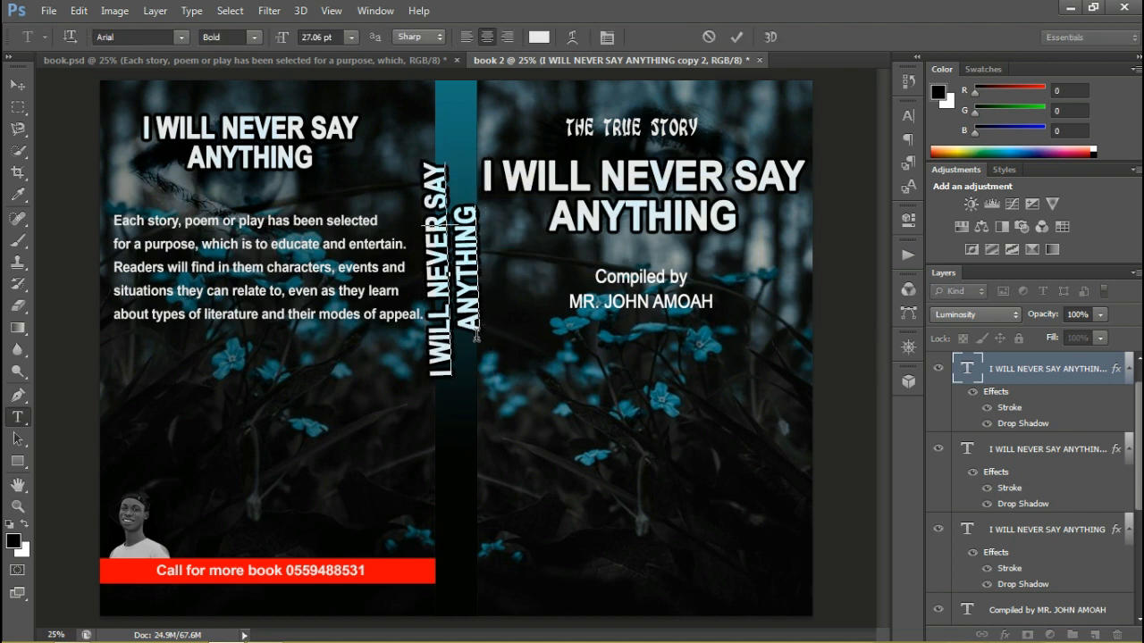
pyautogui.press('BackSpace')
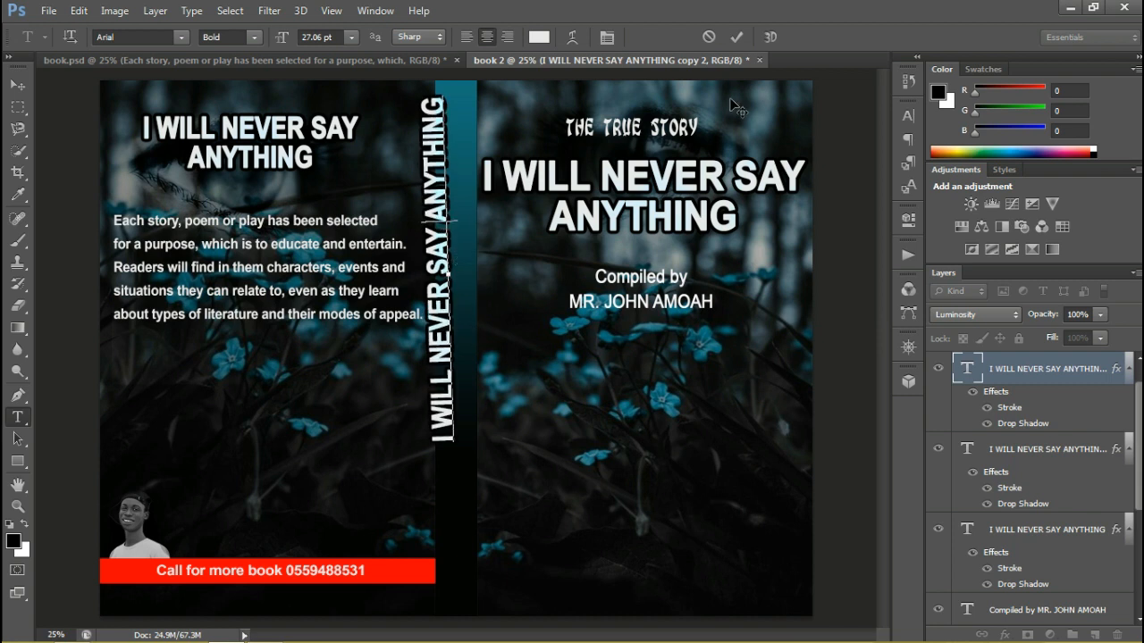
pyautogui.click(732, 39)
# Scale the spine title down to fit inside the spine, centre it across the spine's width and hide its layer effects
pyautogui.click(18, 85)
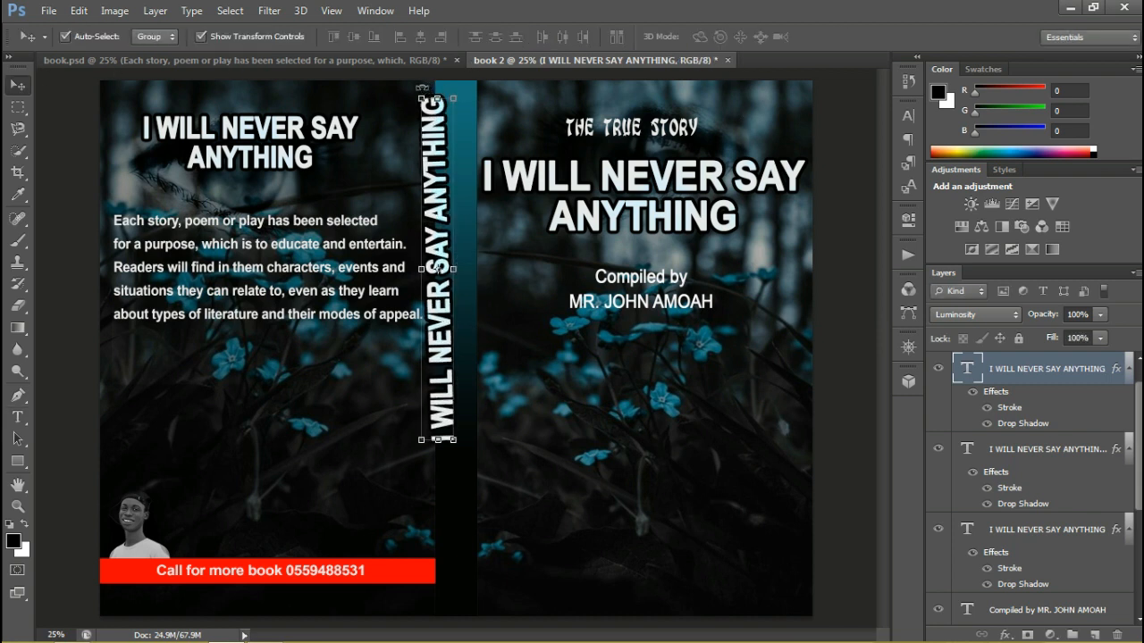
pyautogui.moveTo(421, 87); pyautogui.dragTo(449, 239)
pyautogui.moveTo(446, 279); pyautogui.dragTo(451, 126)
pyautogui.hotkey('ctrl', 't')
pyautogui.press('Return')
pyautogui.moveTo(456, 169); pyautogui.dragTo(459, 162)
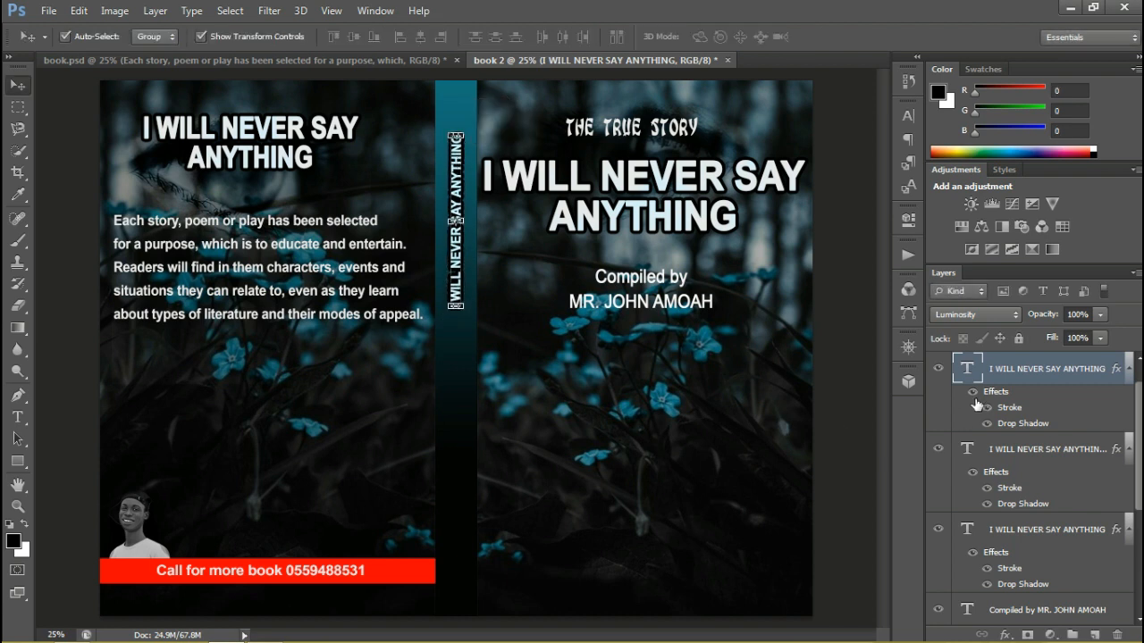
# Set the spine title's blend mode to Normal and its text colour to red ff0000
pyautogui.click(949, 313)
pyautogui.click(956, 10)
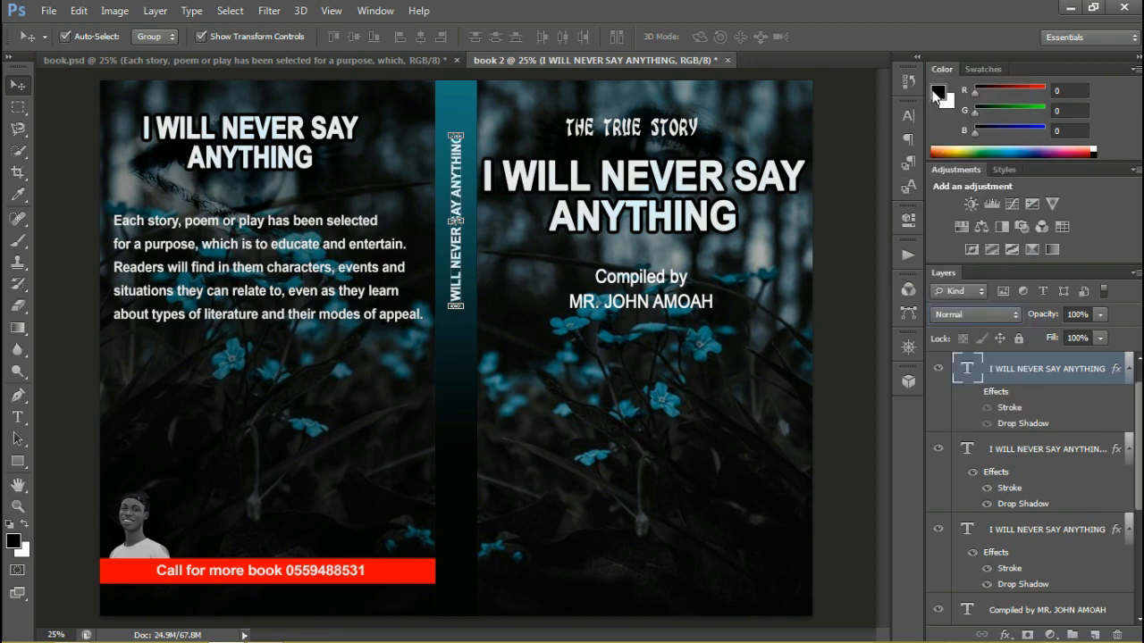
pyautogui.click(908, 116)
pyautogui.click(847, 212)
pyautogui.click(939, 322)
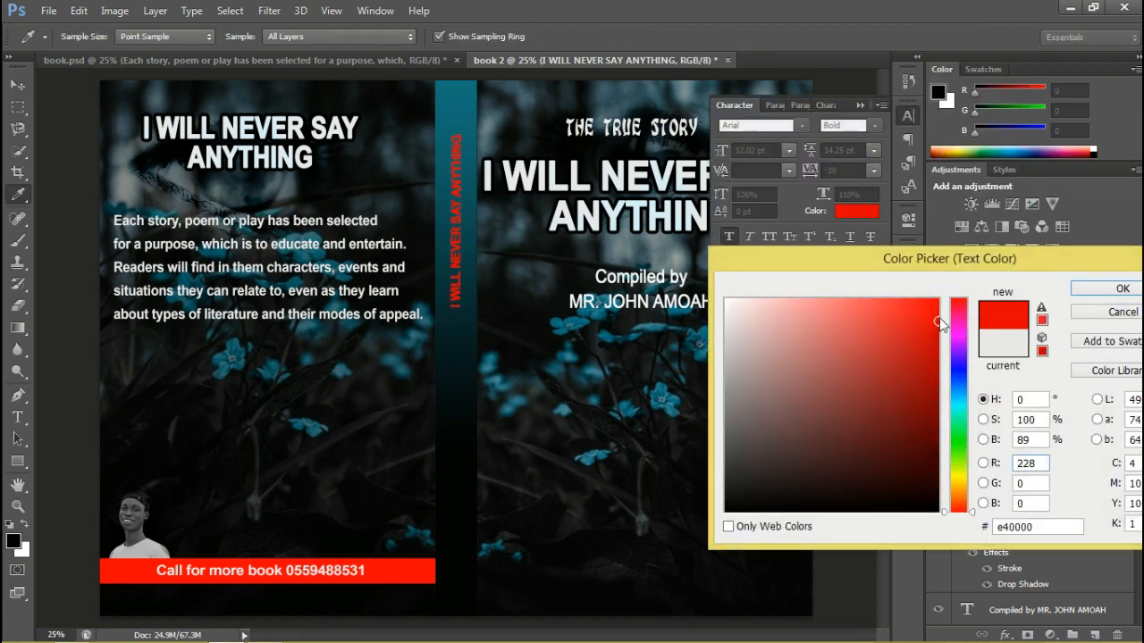
pyautogui.moveTo(940, 324)
pyautogui.mouseDown()
pyautogui.moveTo(940, 297)
pyautogui.moveTo(935, 358)
pyautogui.moveTo(940, 290)
pyautogui.mouseUp()
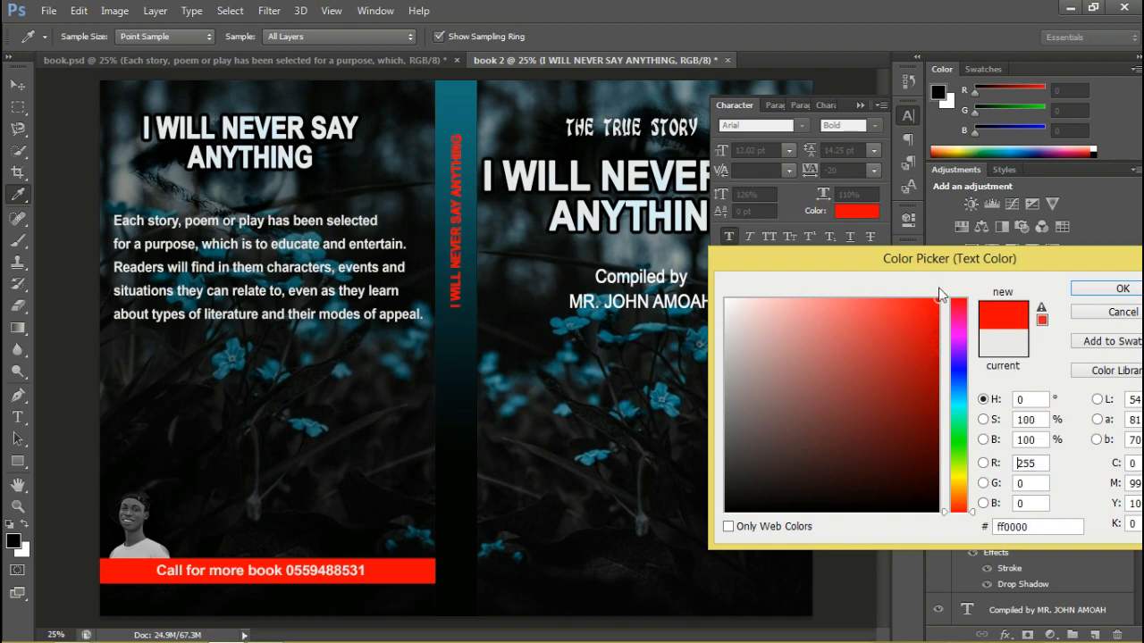
pyautogui.click(1099, 287)
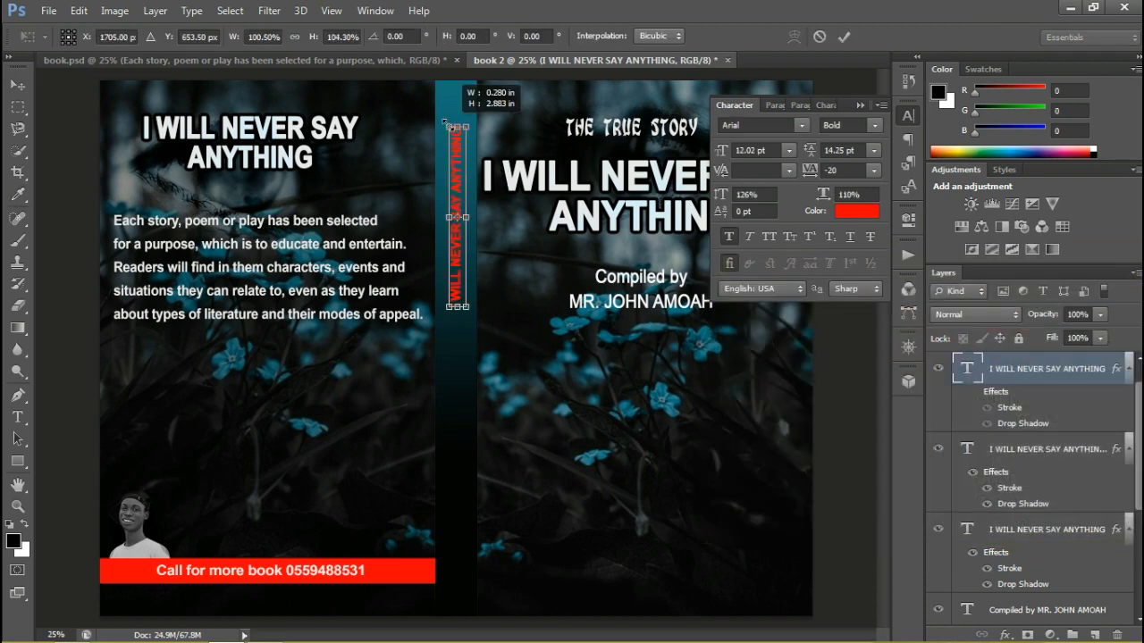
# Resize the spine title to about 9.78 pt and position it near the upper end of the spine
pyautogui.click(451, 378)
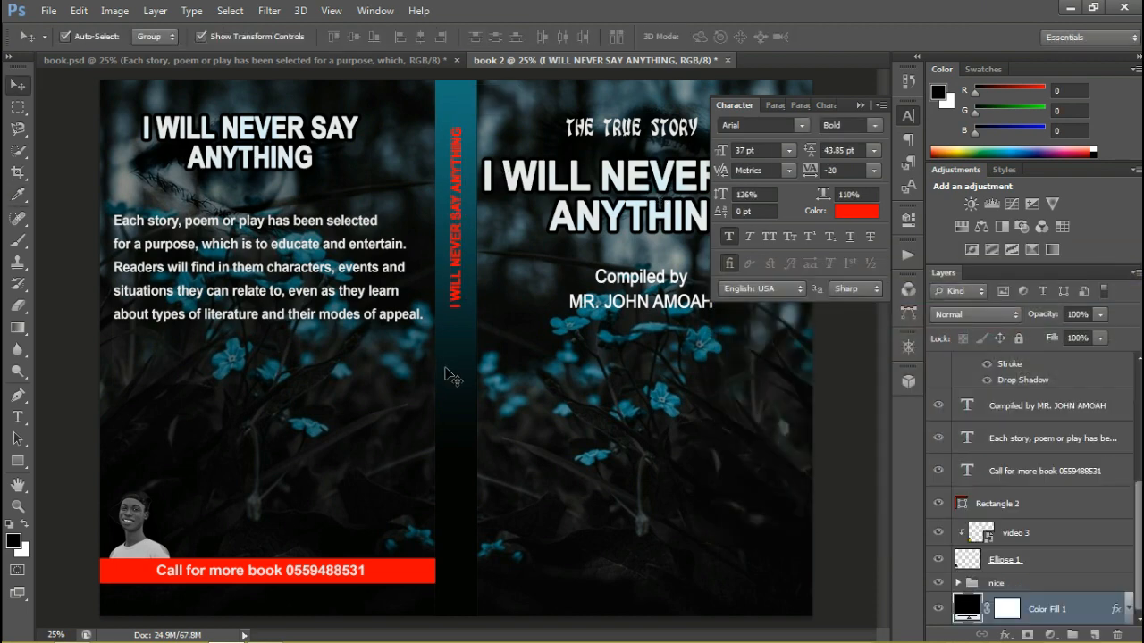
pyautogui.click(458, 286)
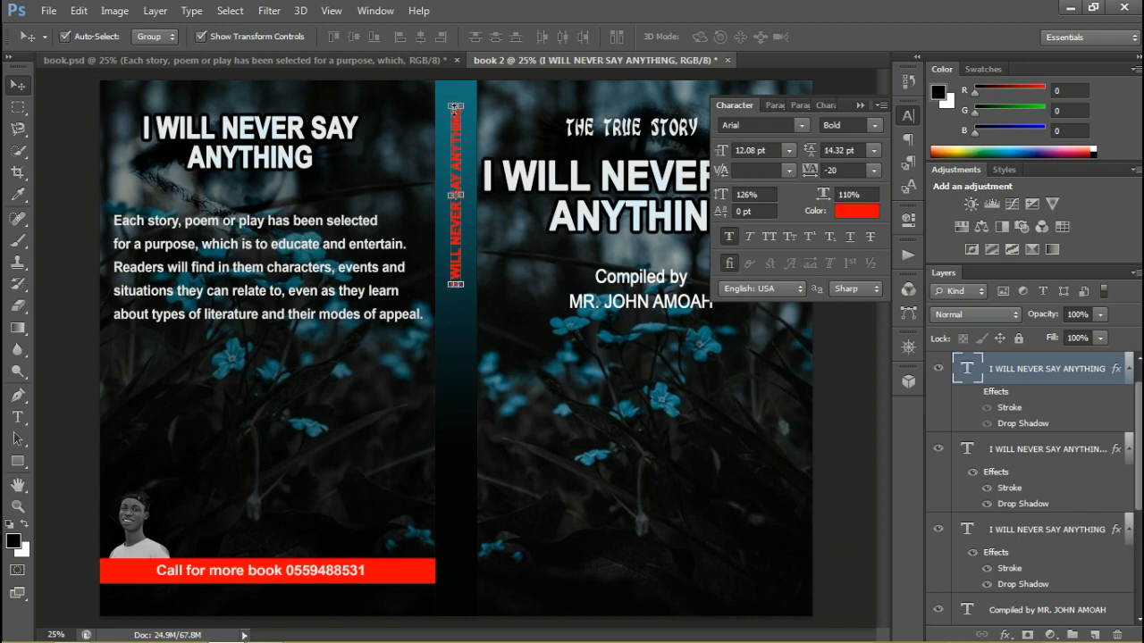
pyautogui.moveTo(454, 107); pyautogui.dragTo(457, 141)
pyautogui.press('Return')
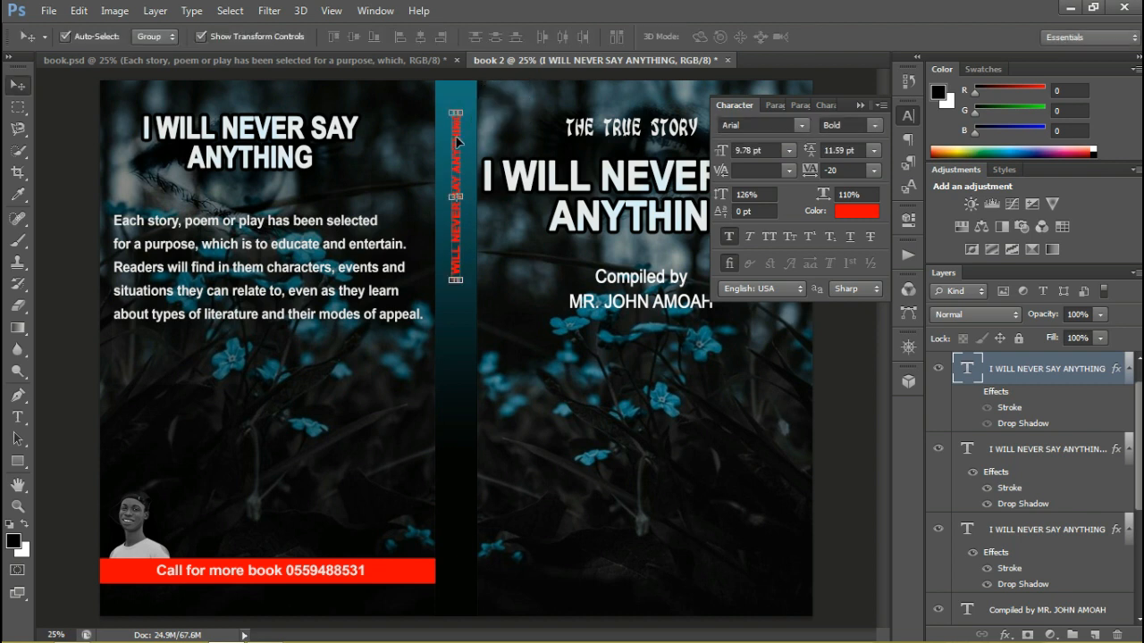
# Draw a red circle about 44 px wide on the spine just above the title with the Ellipse tool
pyautogui.click(17, 461)
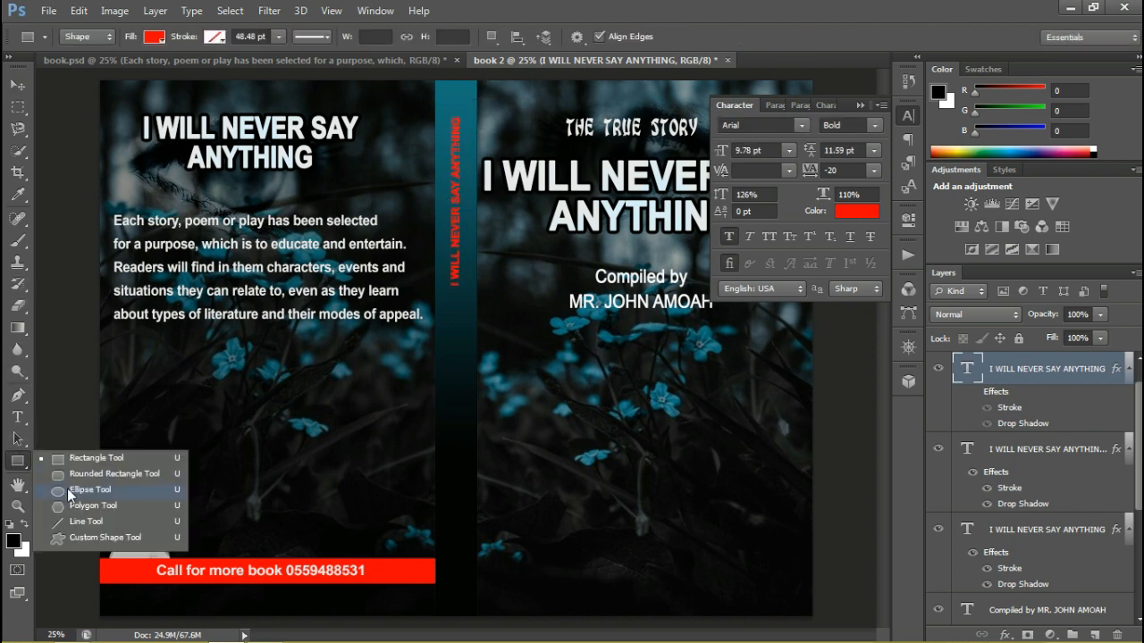
pyautogui.click(70, 490)
pyautogui.moveTo(455, 101); pyautogui.dragTo(460, 108)
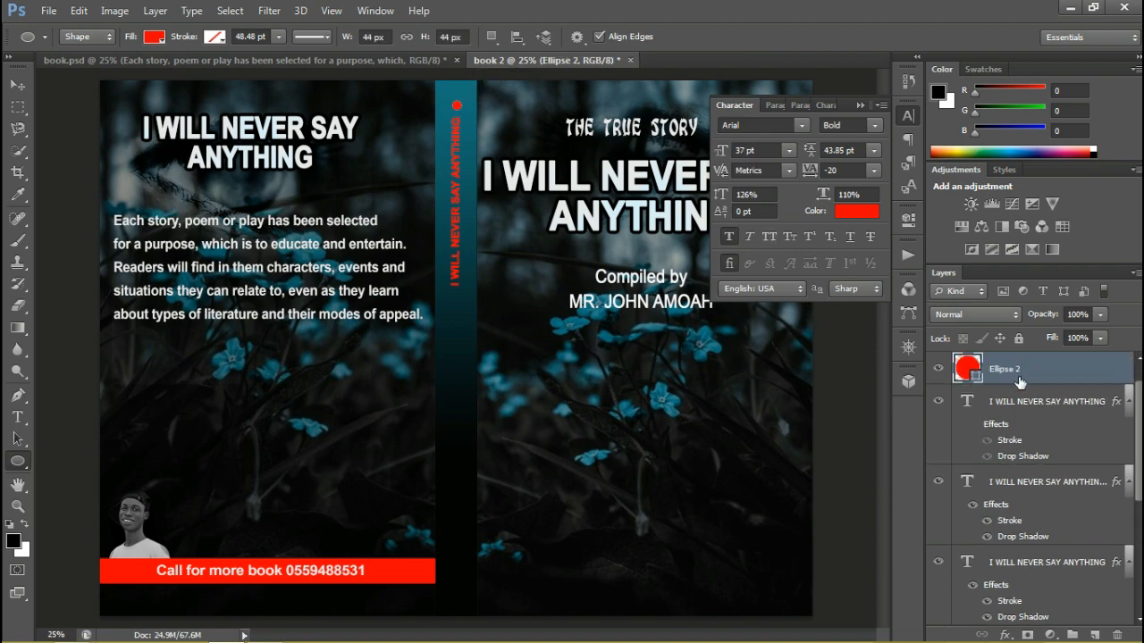
# Duplicate the red circle layer and move the copy straight down the spine to just below the title
pyautogui.rightClick(1019, 382)
pyautogui.click(875, 237)
pyautogui.click(725, 185)
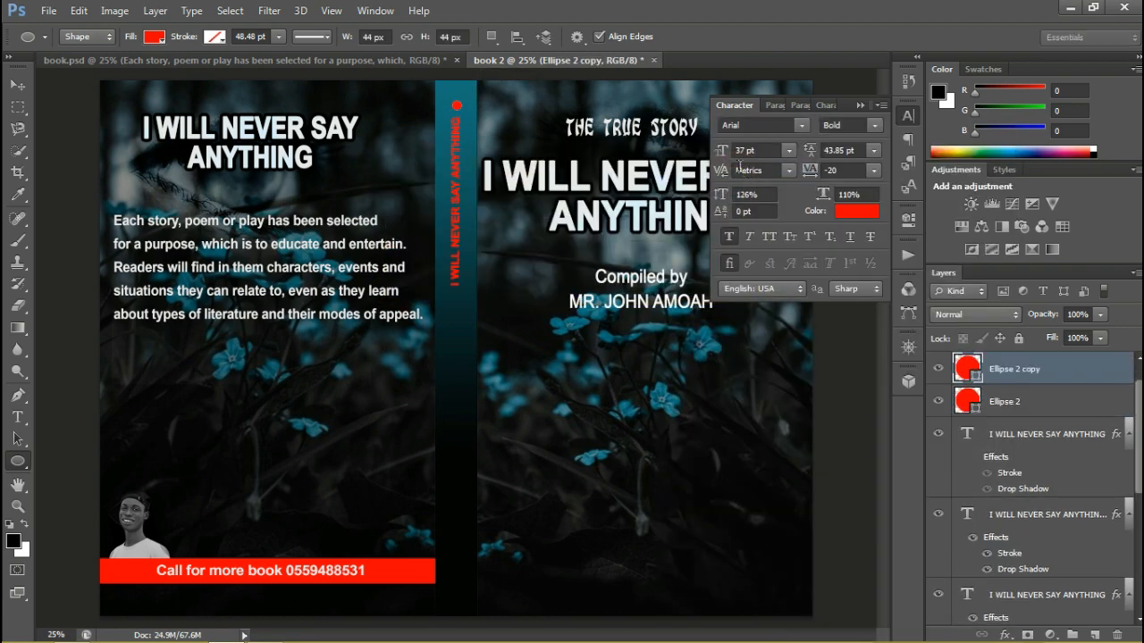
pyautogui.click(18, 86)
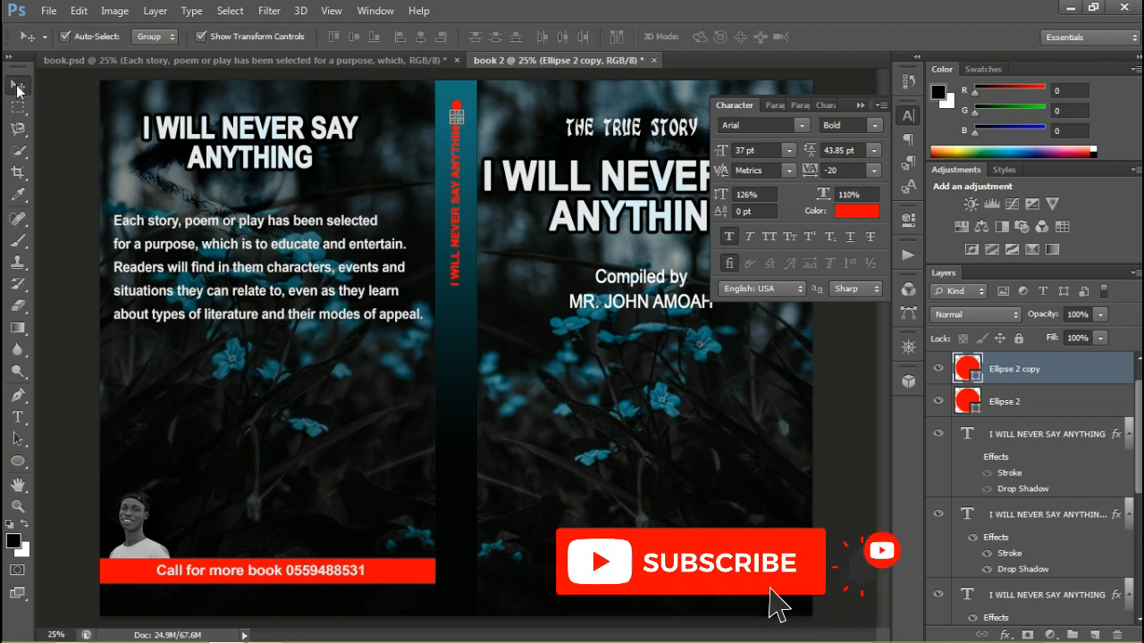
pyautogui.hotkey('shift', 'Down')
pyautogui.hotkey('shift', 'Down')
pyautogui.hotkey('shift', 'Down')
pyautogui.hotkey('shift', 'Down')
pyautogui.hotkey('shift', 'Down')
pyautogui.hotkey('shift', 'Down')
pyautogui.hotkey('shift', 'Down')
pyautogui.hotkey('shift', 'Down')
pyautogui.hotkey('shift', 'Down')
pyautogui.hotkey('shift', 'Down')
pyautogui.hotkey('shift', 'Down')
pyautogui.hotkey('shift', 'Down')
pyautogui.hotkey('shift', 'Down')
pyautogui.hotkey('shift', 'Down')
pyautogui.hotkey('shift', 'Down')
pyautogui.hotkey('shift', 'Down')
pyautogui.hotkey('shift', 'Down')
pyautogui.hotkey('shift', 'Down')
pyautogui.hotkey('shift', 'Down')
pyautogui.hotkey('shift', 'Down')
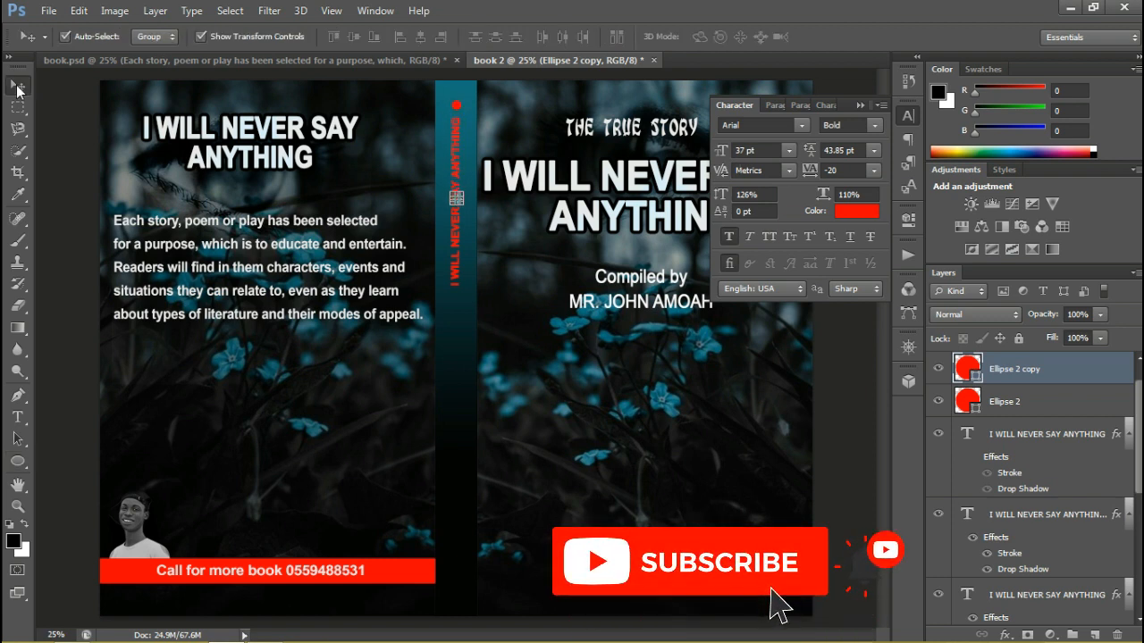
pyautogui.hotkey('shift', 'Down')
pyautogui.hotkey('shift', 'Down')
pyautogui.hotkey('shift', 'Down')
pyautogui.hotkey('shift', 'Down')
pyautogui.hotkey('shift', 'Down')
pyautogui.hotkey('shift', 'Down')
pyautogui.hotkey('shift', 'Down')
pyautogui.hotkey('shift', 'Down')
pyautogui.hotkey('shift', 'Down')
pyautogui.hotkey('shift', 'Down')
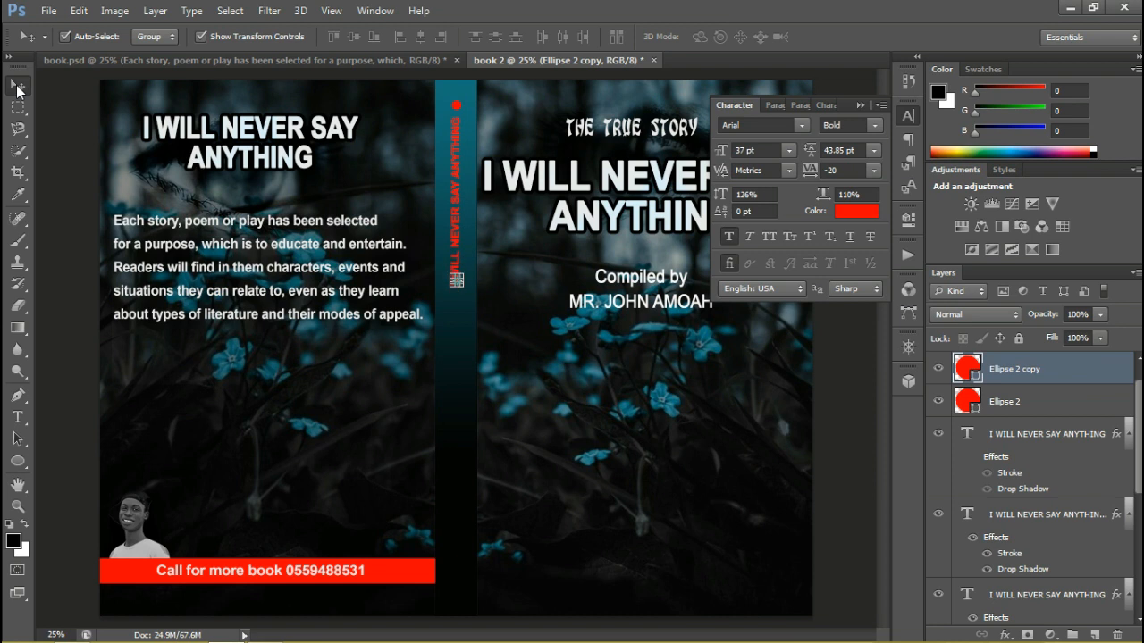
pyautogui.hotkey('shift', 'Down')
pyautogui.hotkey('shift', 'Down')
pyautogui.hotkey('shift', 'Down')
pyautogui.hotkey('shift', 'Down')
pyautogui.hotkey('shift', 'Down')
pyautogui.hotkey('shift', 'Down')
pyautogui.hotkey('shift', 'Down')
pyautogui.hotkey('shift', 'Down')
pyautogui.hotkey('shift', 'Down')
pyautogui.hotkey('shift', 'Down')
# Nudge the lower red circle slightly up, closer to the start of the spine title
pyautogui.click(455, 154)
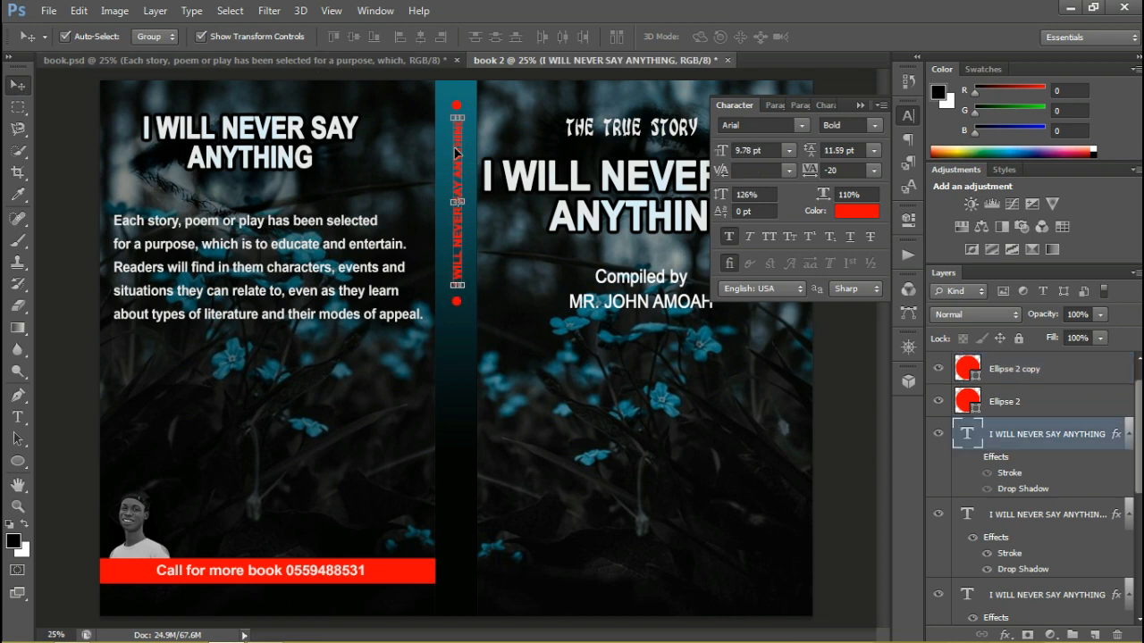
pyautogui.click(459, 318)
pyautogui.click(458, 305)
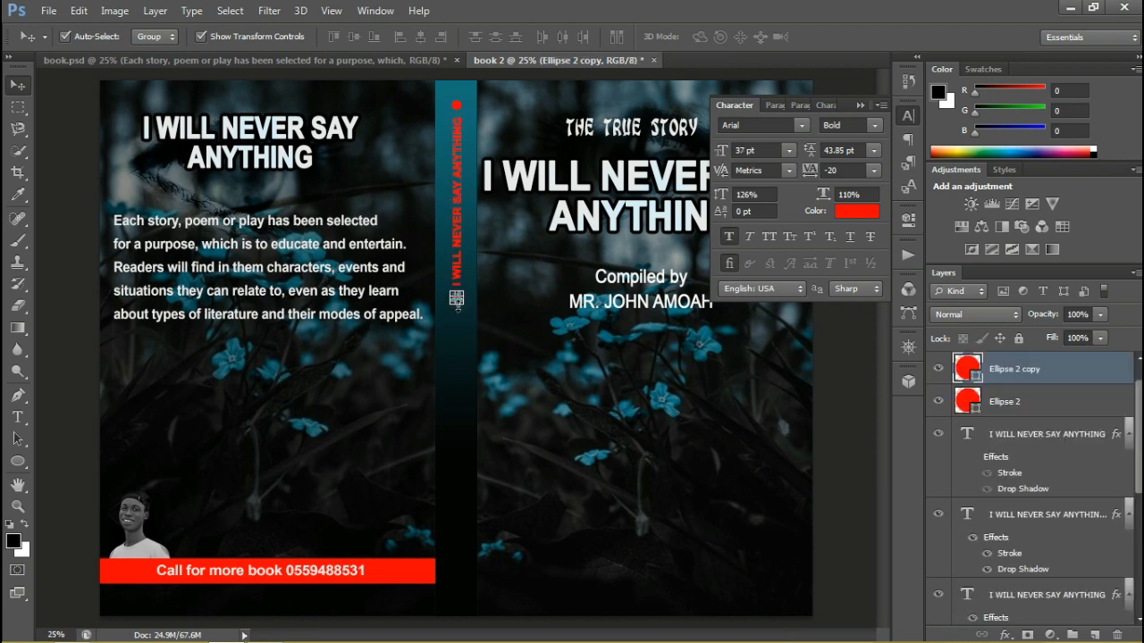
pyautogui.click(463, 353)
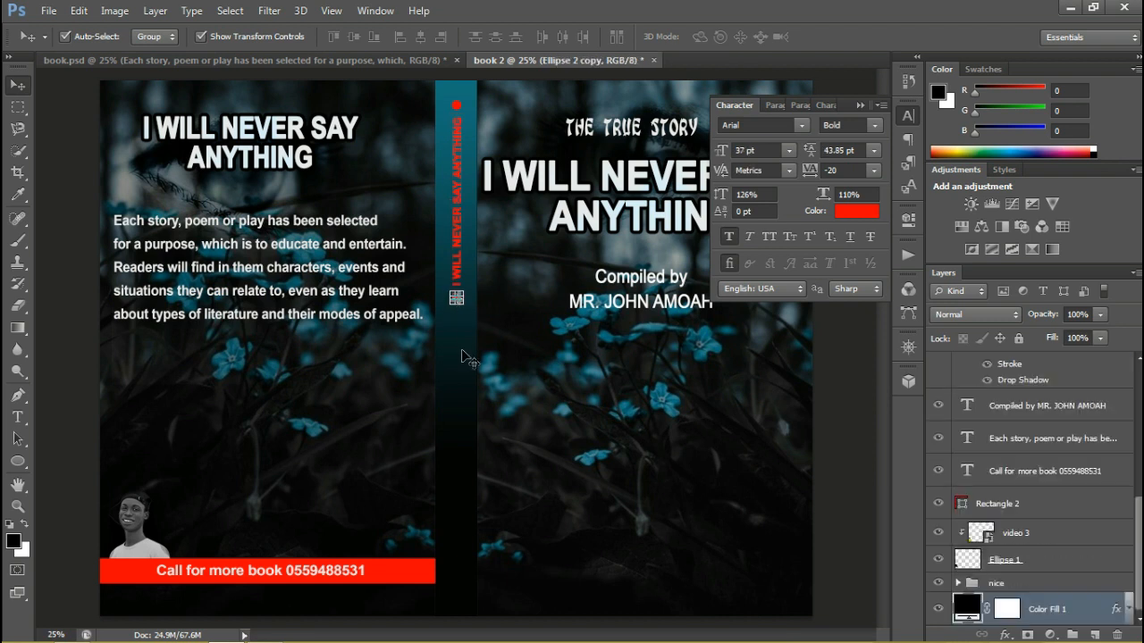
# Duplicate the front cover's "Compiled by" text layer within book 2 and move the copy down across the spine
pyautogui.click(625, 308)
pyautogui.rightClick(623, 310)
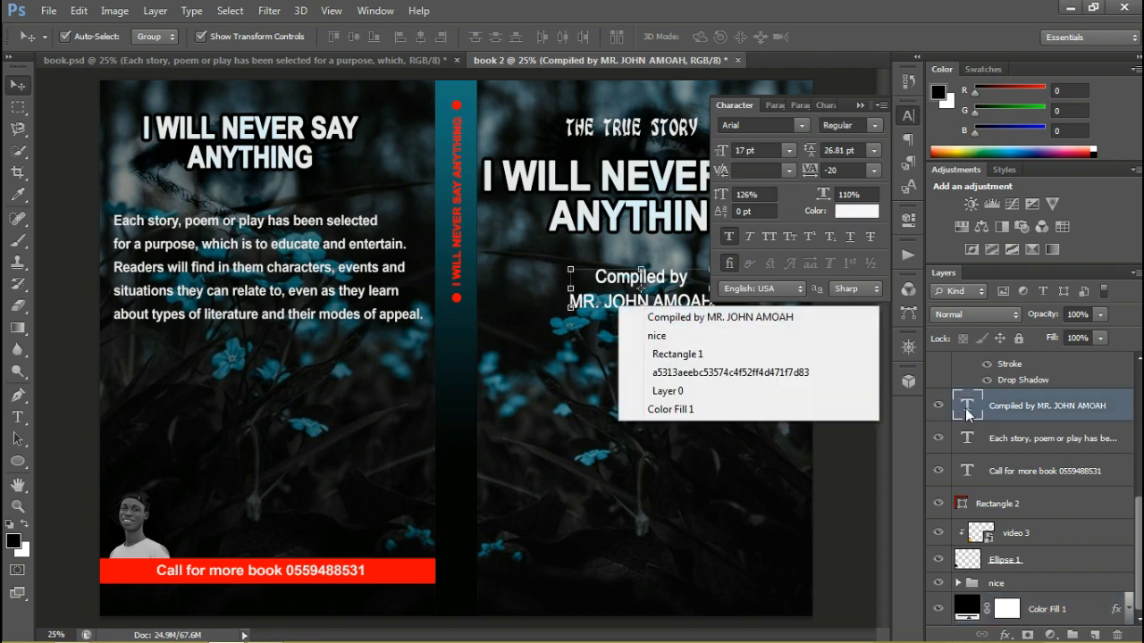
pyautogui.rightClick(999, 412)
pyautogui.click(715, 151)
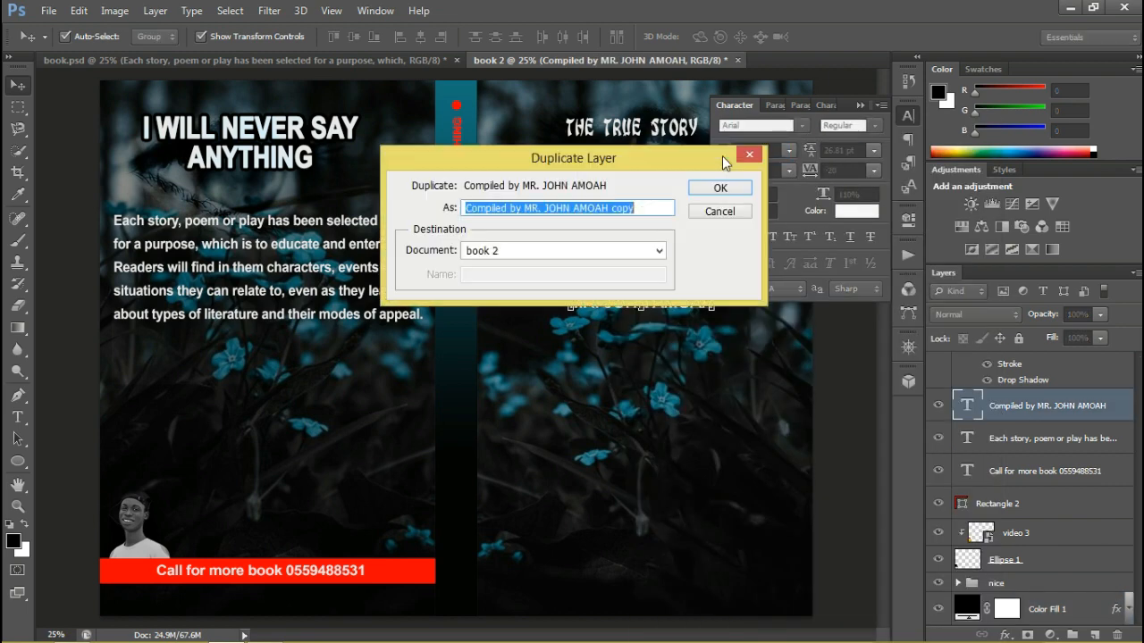
pyautogui.click(722, 186)
pyautogui.moveTo(662, 280); pyautogui.dragTo(510, 379)
# Join the copied "Compiled by" credit into a single line and remove the extra space after "MR."
pyautogui.click(17, 417)
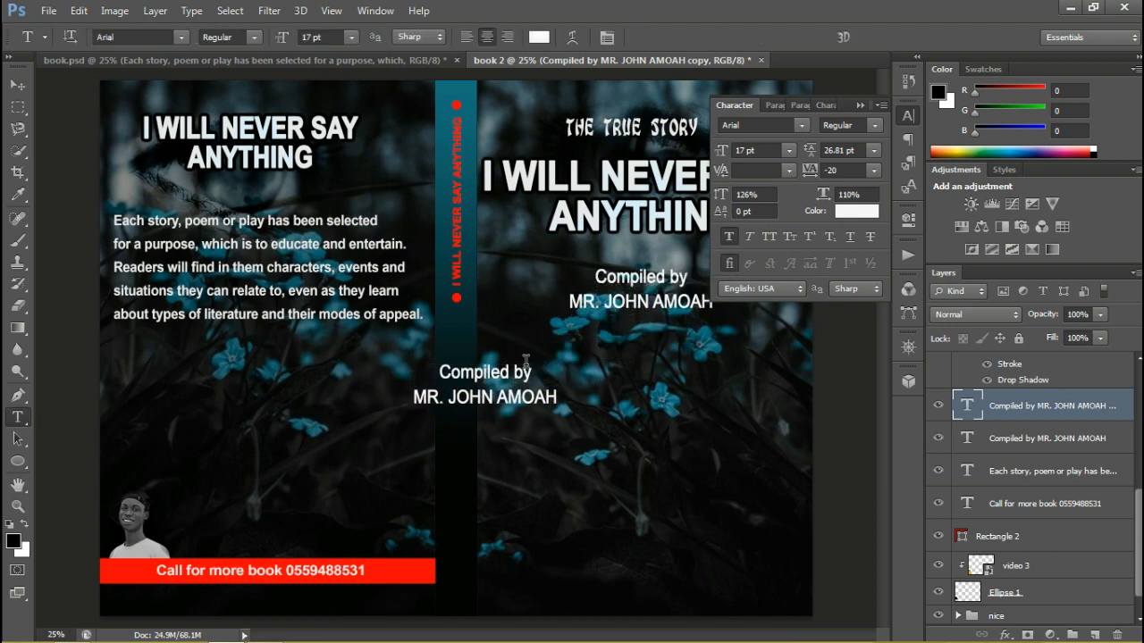
pyautogui.click(417, 395)
pyautogui.press('BackSpace')
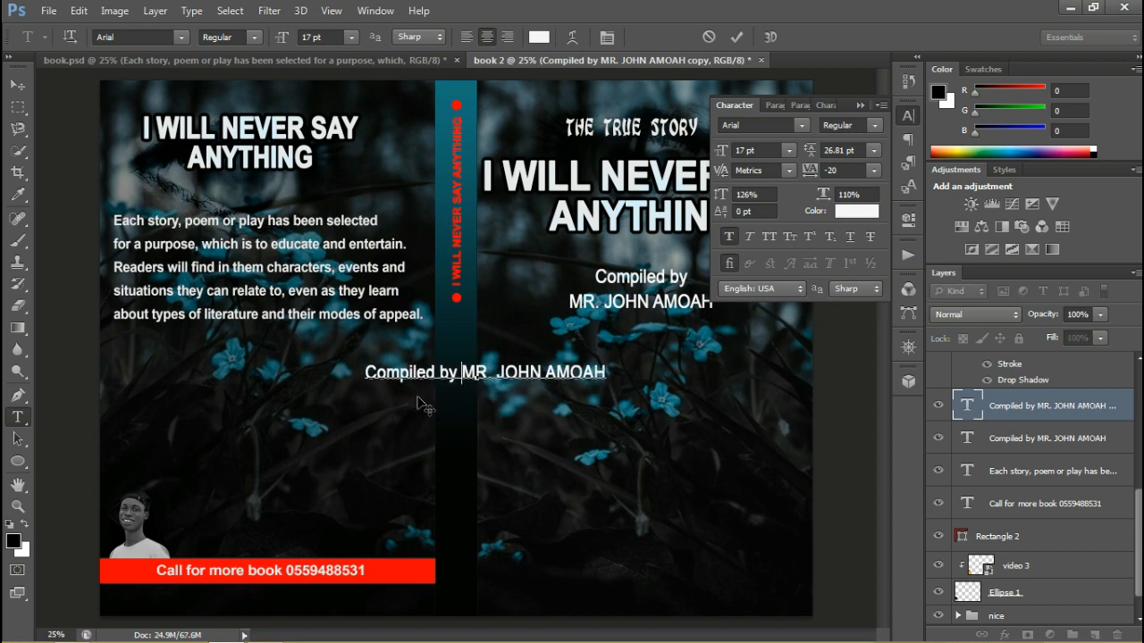
pyautogui.click(496, 374)
pyautogui.press('BackSpace')
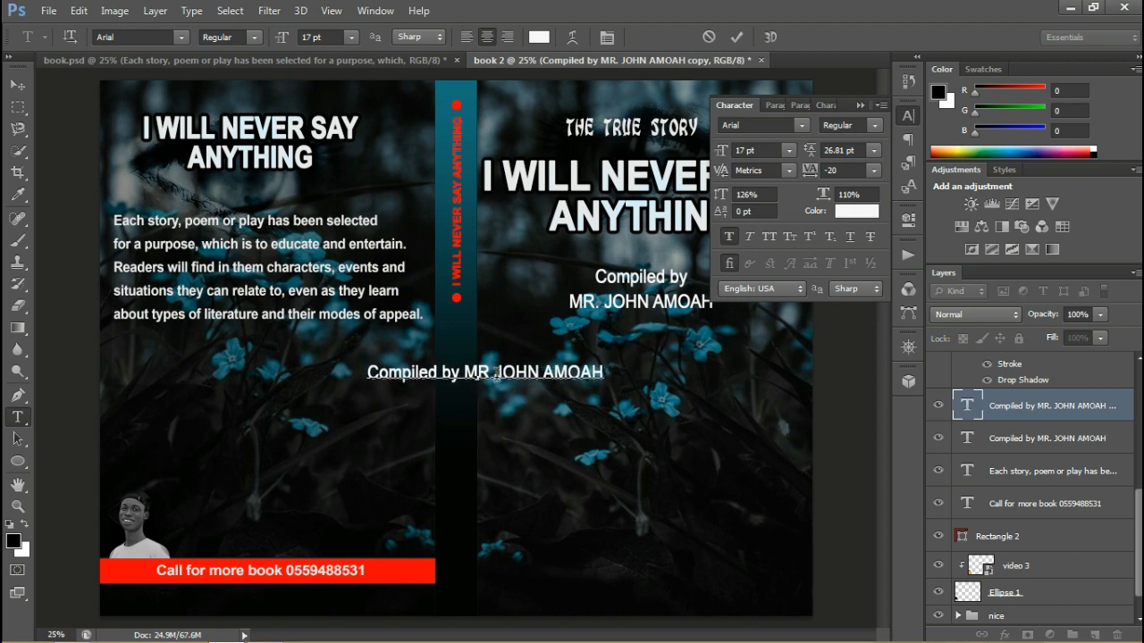
pyautogui.click(732, 39)
# Scale the copied credit to 71.20% width and 50.21% height, rotate it -89.94°, and place it on the lower spine
pyautogui.press('v')
pyautogui.moveTo(367, 363); pyautogui.dragTo(515, 501)
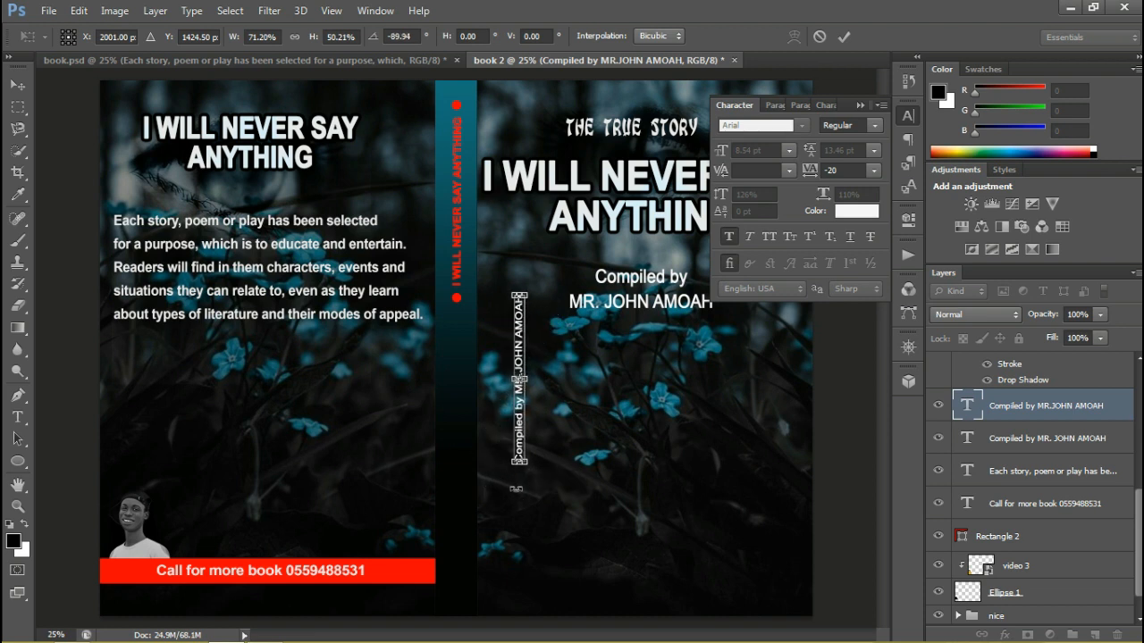
pyautogui.moveTo(519, 452); pyautogui.dragTo(459, 582)
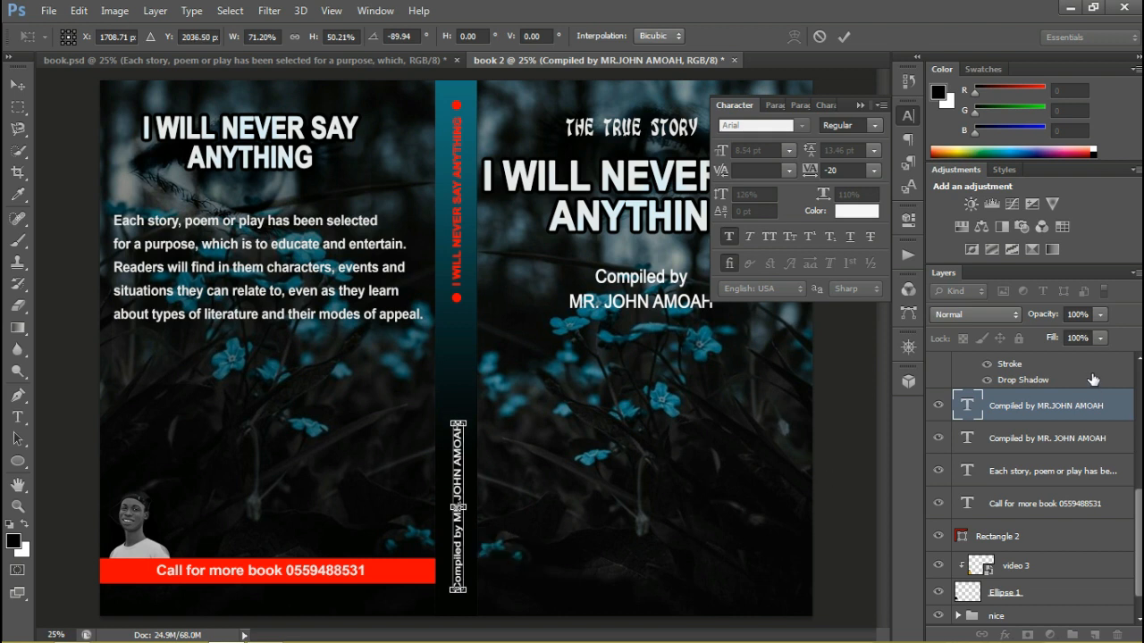
pyautogui.press('Return')
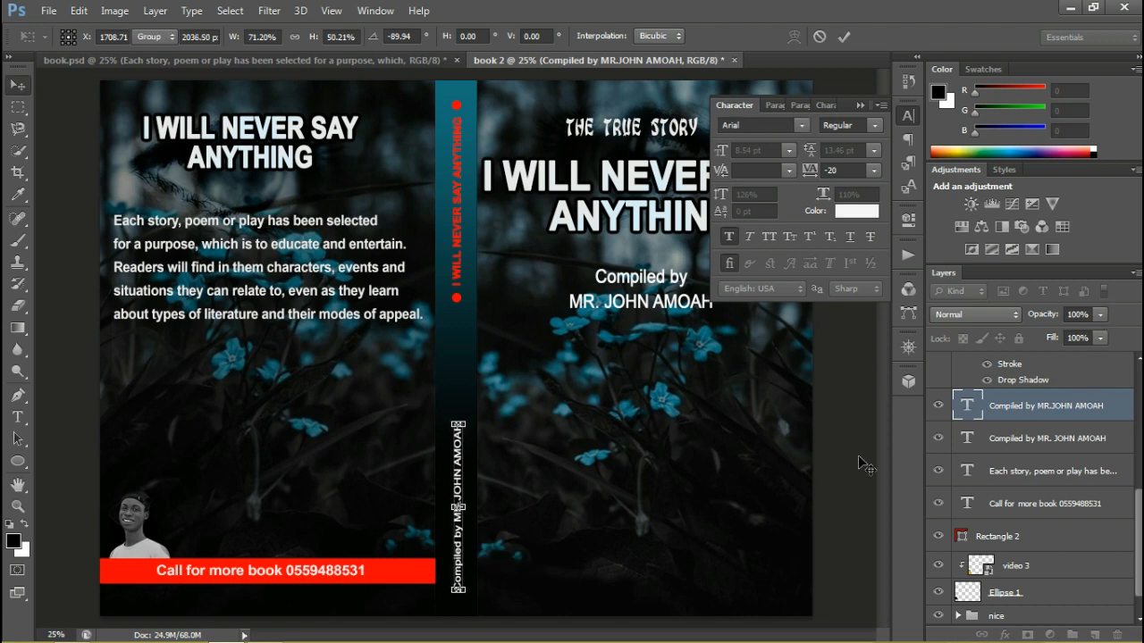
pyautogui.click(868, 563)
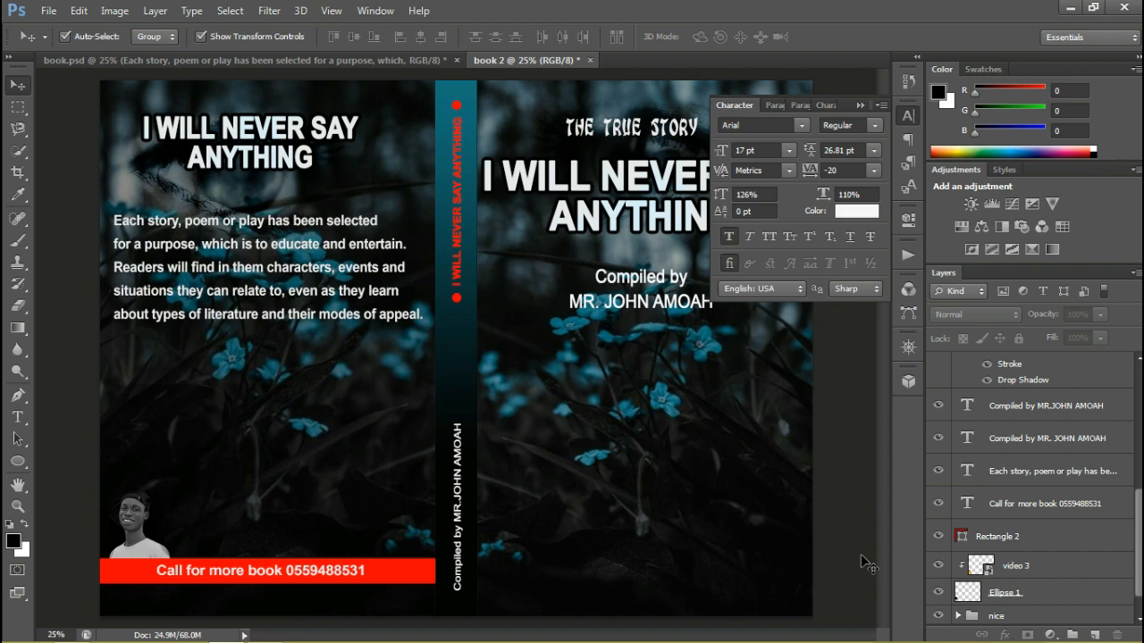
# Save the cover as book 2 in Photoshop PSD format in the work folder, with Maximize Compatibility enabled
pyautogui.click(48, 11)
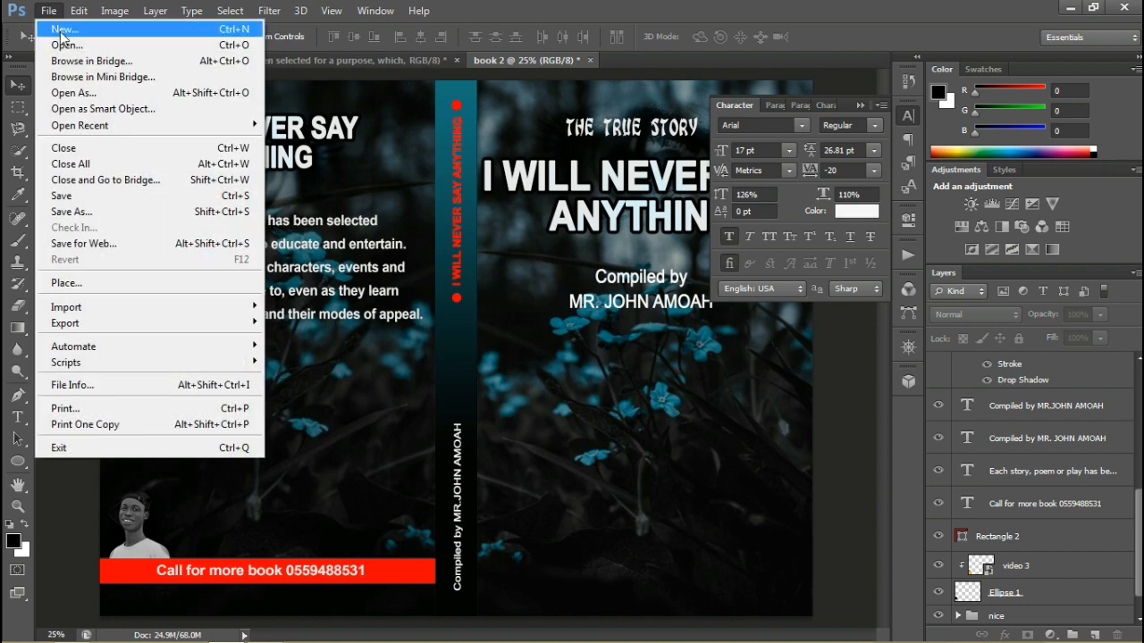
pyautogui.click(80, 224)
pyautogui.click(693, 356)
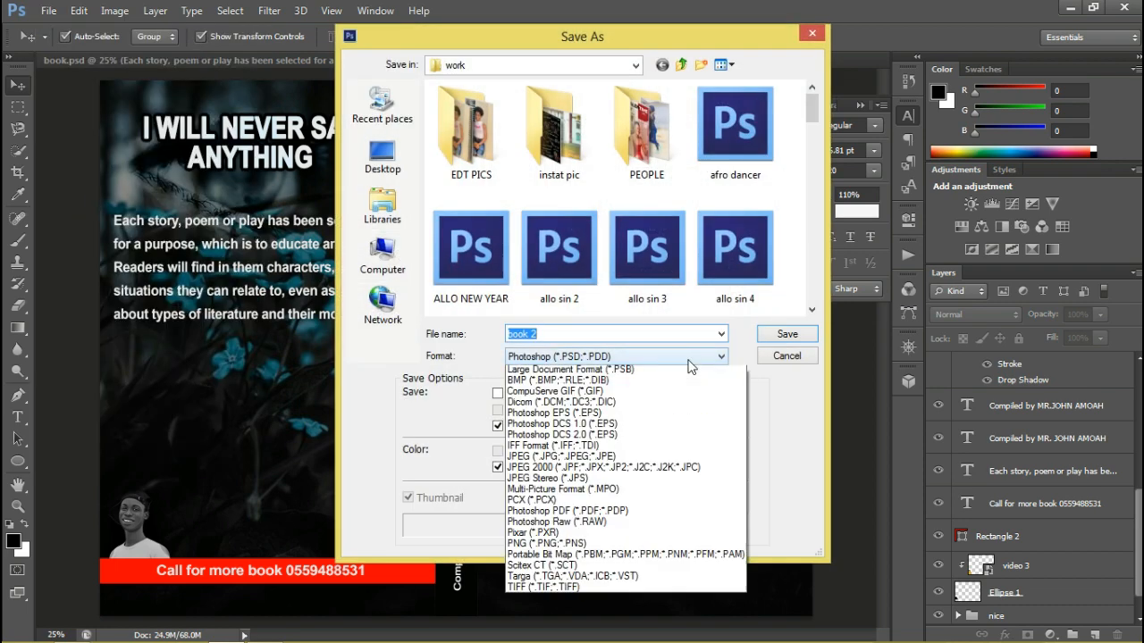
pyautogui.click(781, 337)
pyautogui.click(781, 335)
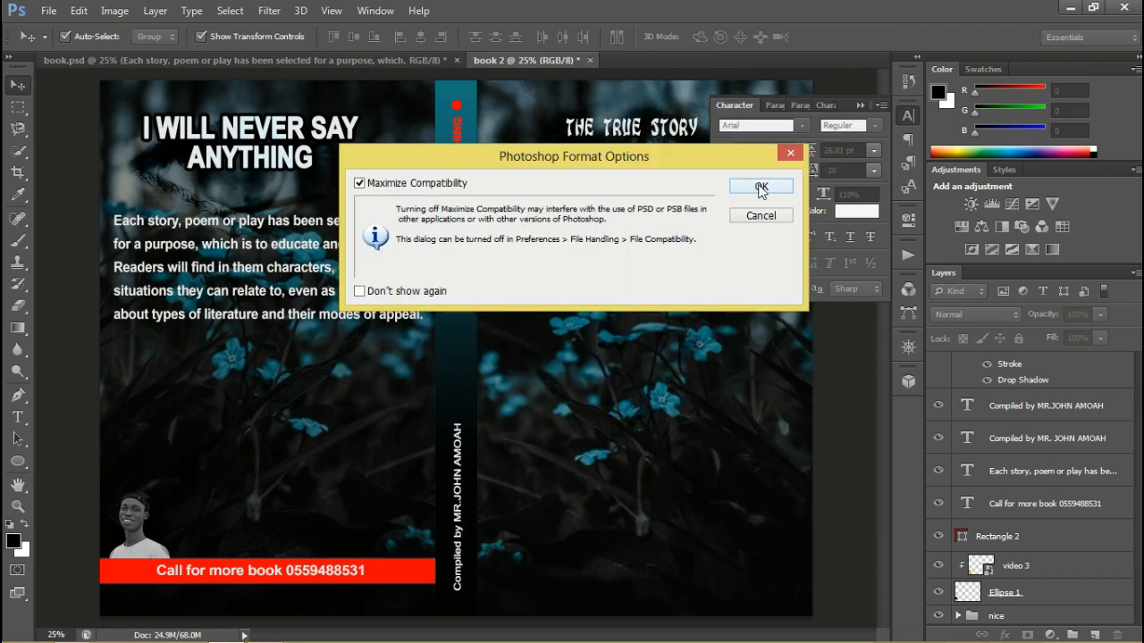
pyautogui.click(760, 187)
pyautogui.click(49, 11)
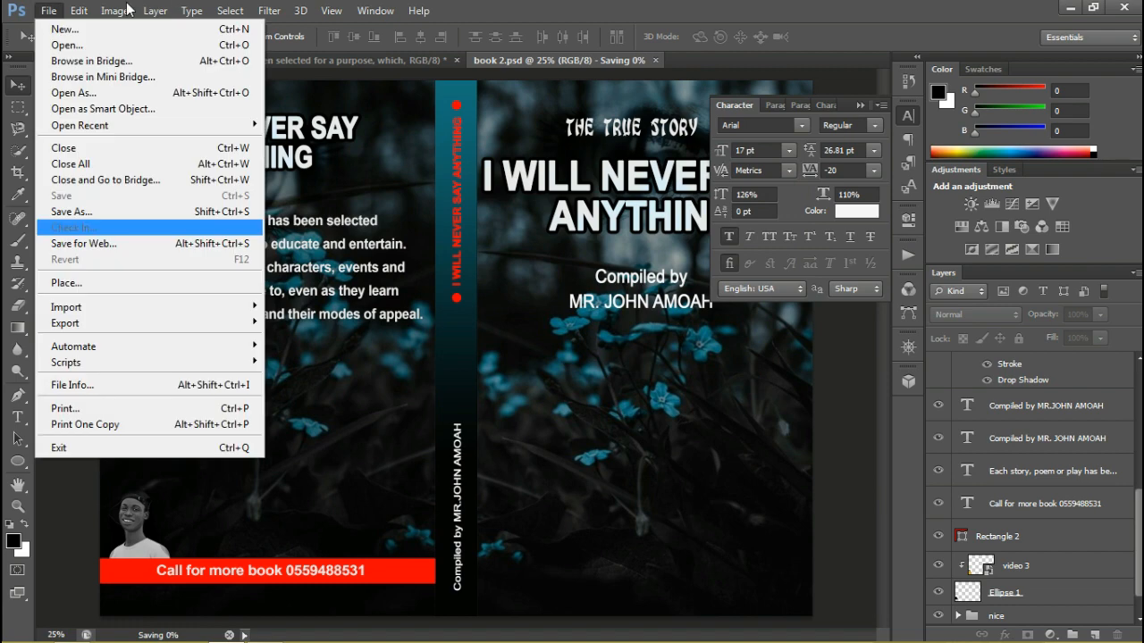
pyautogui.click(90, 216)
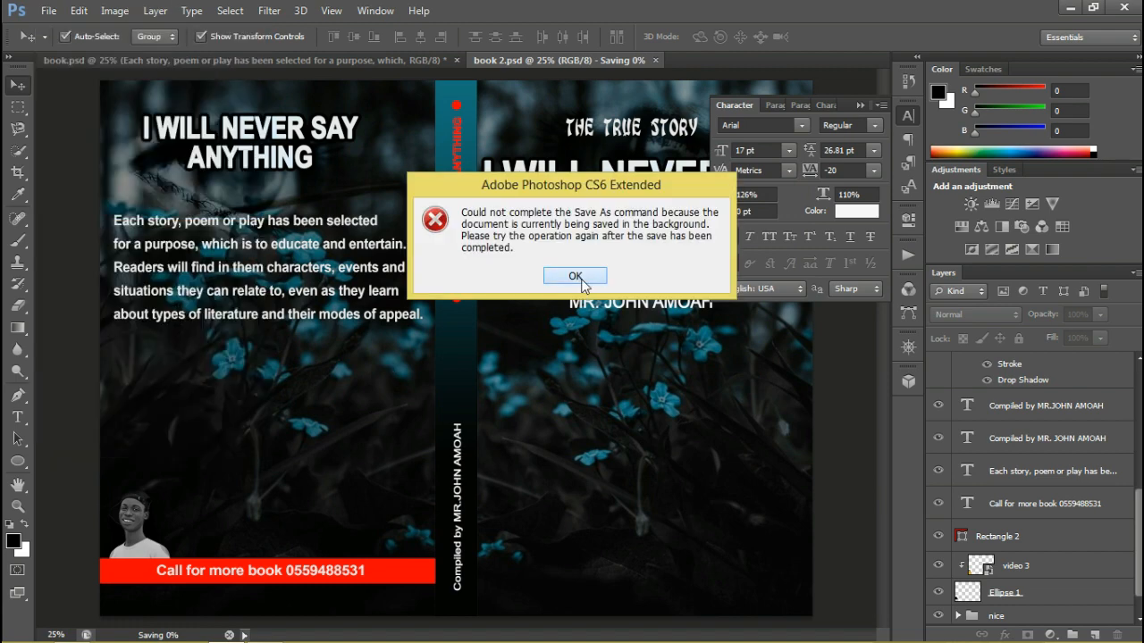
pyautogui.click(582, 277)
# Save a PNG copy of the cover as book 2 in the work folder, accepting the PNG options
pyautogui.click(48, 11)
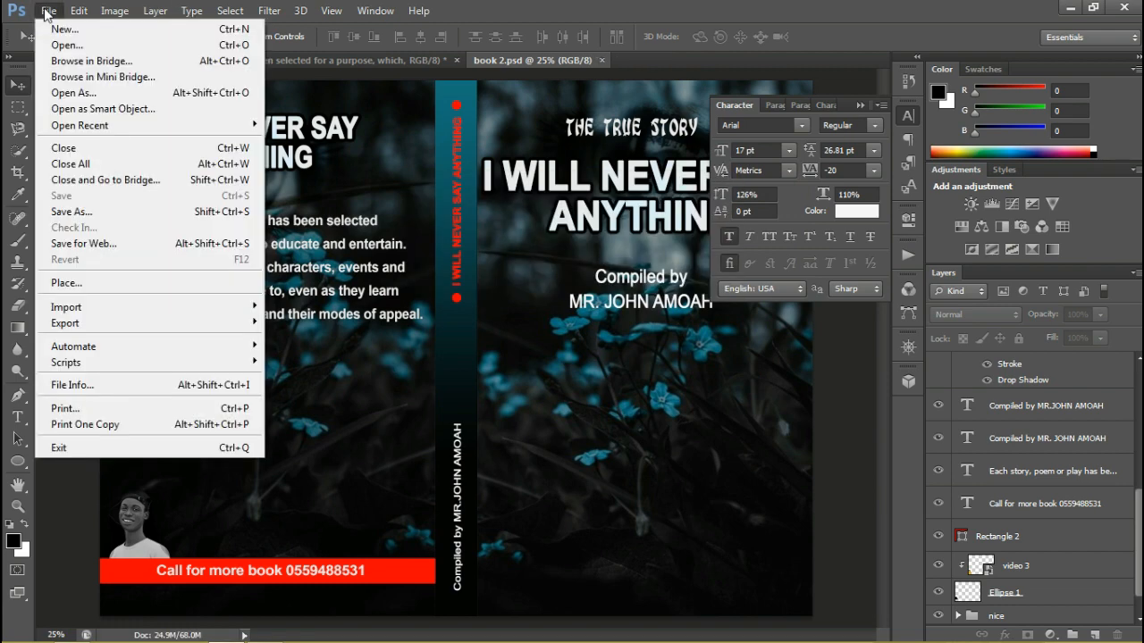
pyautogui.click(76, 218)
pyautogui.click(615, 361)
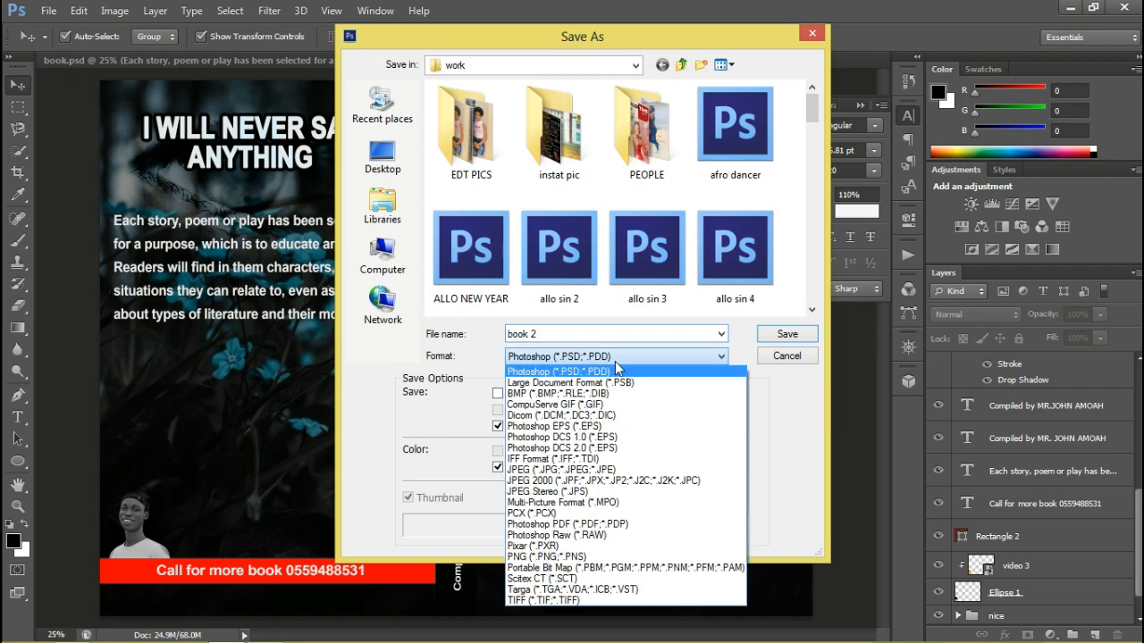
pyautogui.click(573, 555)
pyautogui.click(774, 337)
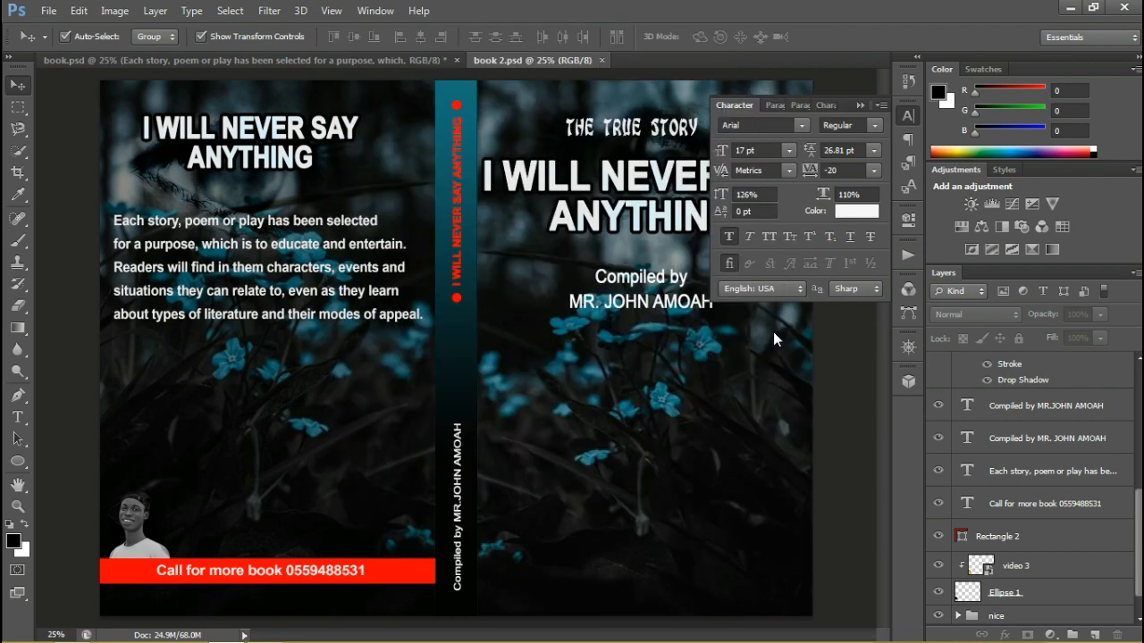
pyautogui.press('Return')
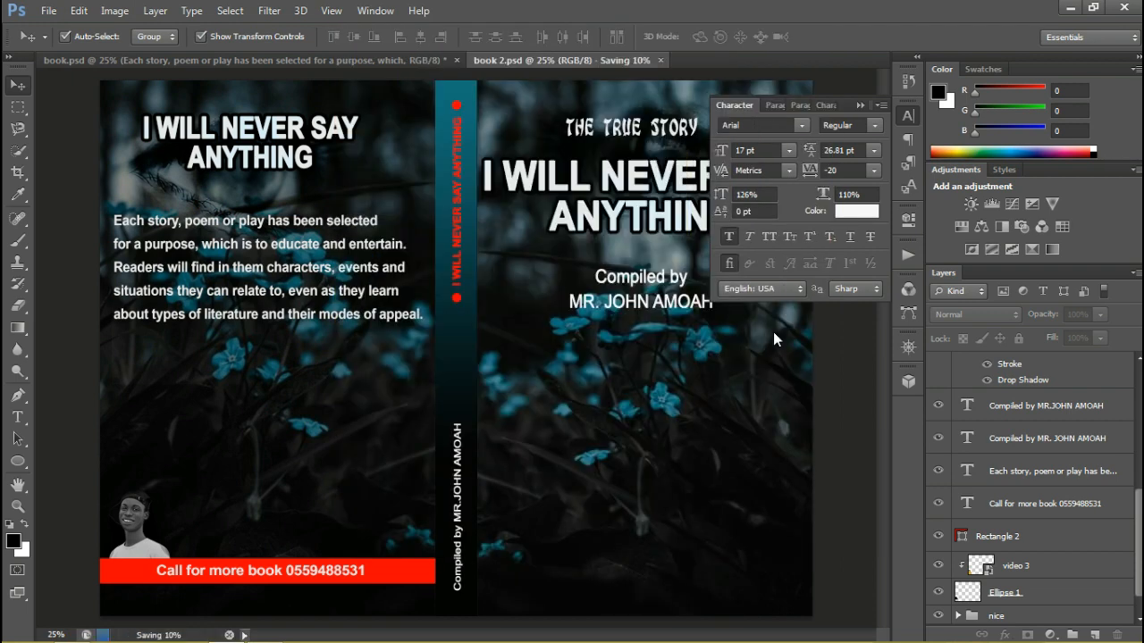